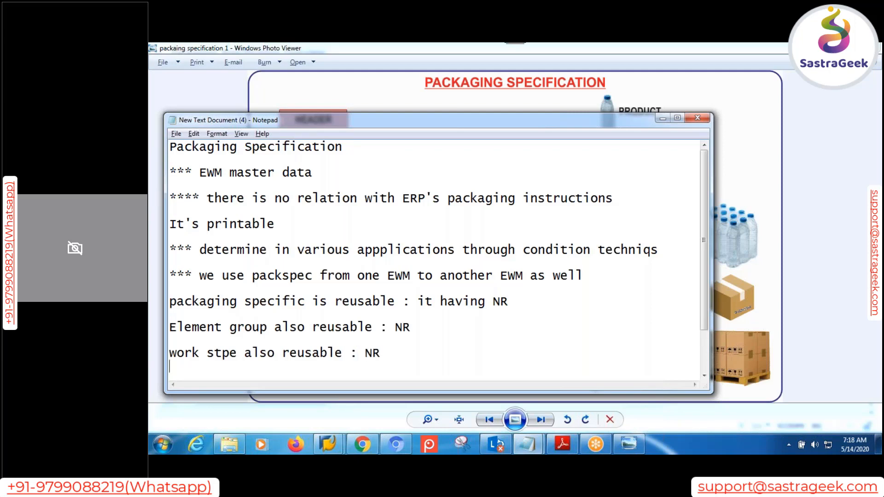
# Add a blank line to the notes, switch to SAP's Packaging Specification Overview and insert a new specification row.
pyautogui.press('Return')
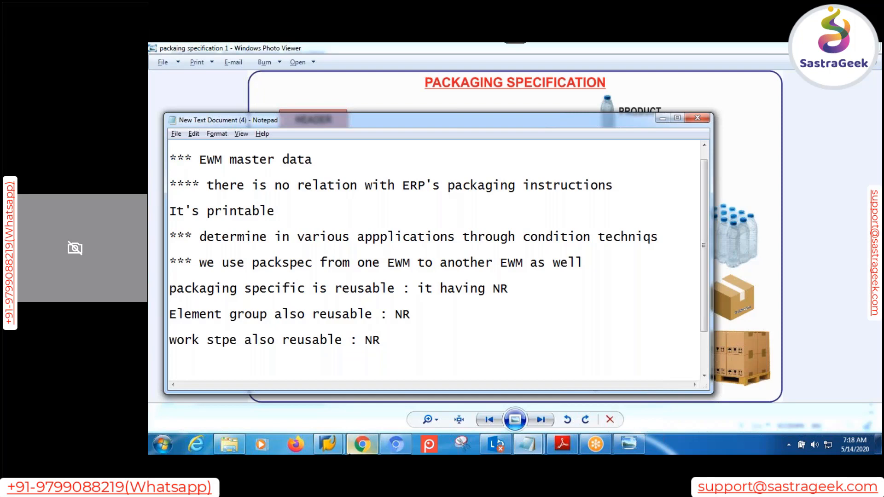
pyautogui.click(328, 444)
pyautogui.click(357, 411)
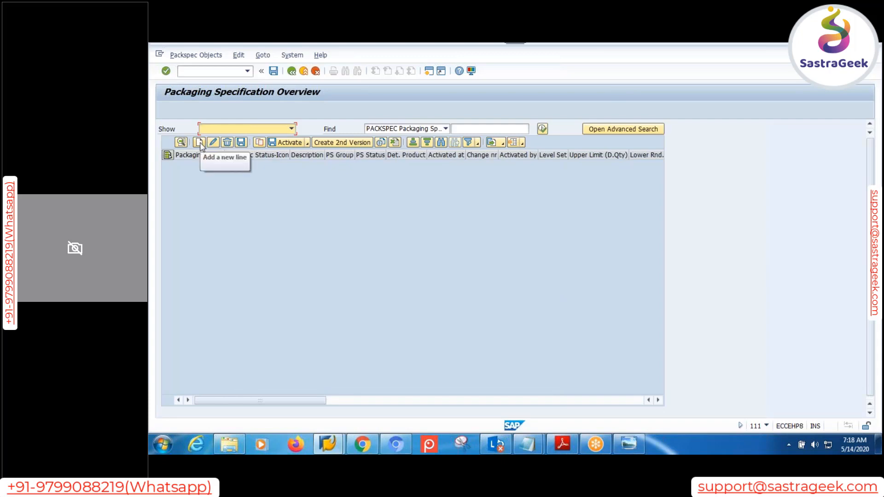
pyautogui.click(199, 143)
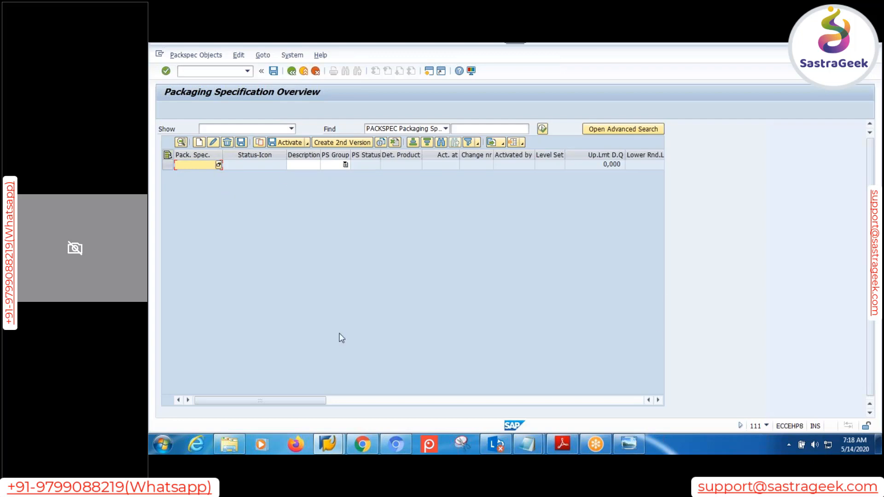
# Run SPRO in a new session and open the SAP Reference IMG.
pyautogui.click(427, 73)
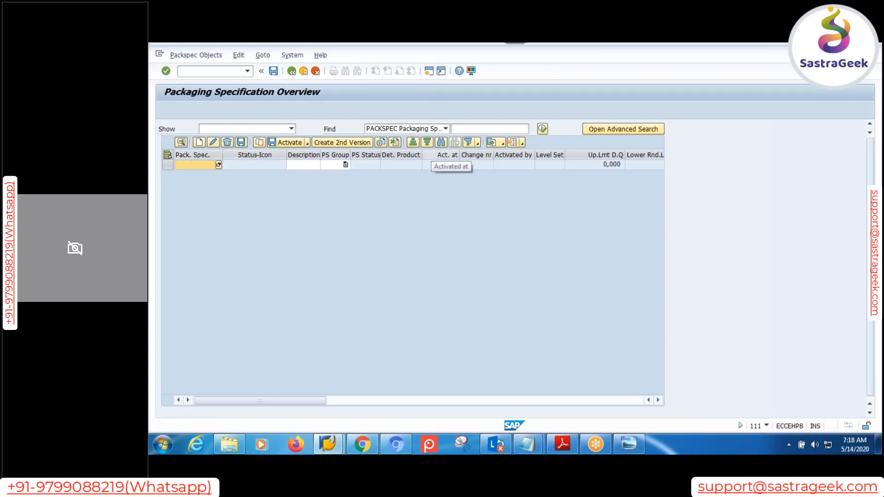
pyautogui.write('spro')
pyautogui.press('Return')
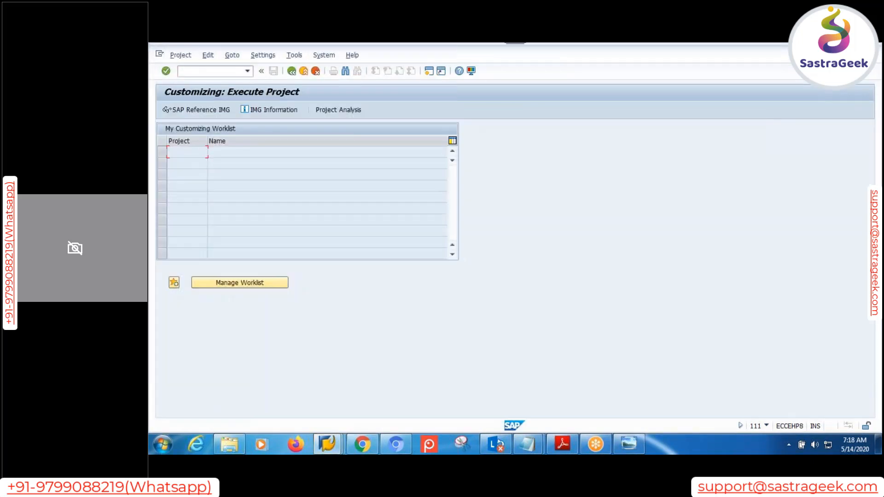
pyautogui.click(225, 107)
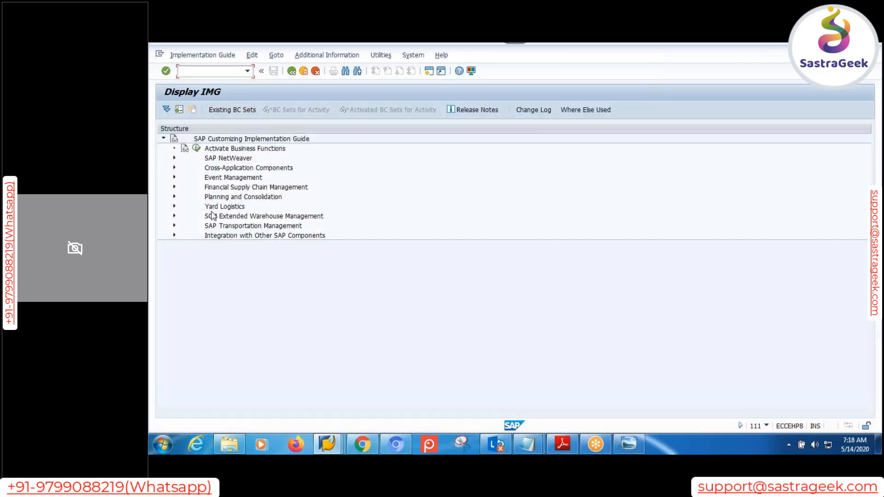
# Expand SCM Extended Warehouse Management through Extended Warehouse Management and Master Data down to Packaging Specification.
pyautogui.click(174, 216)
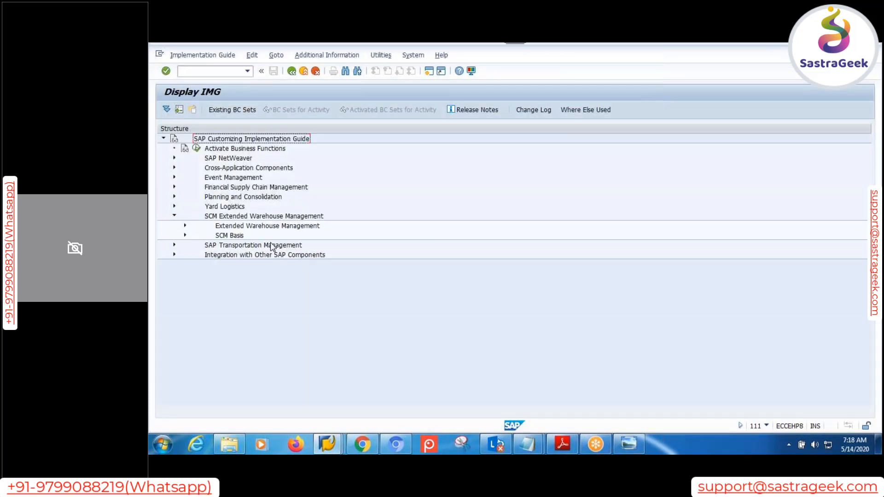
pyautogui.click(184, 226)
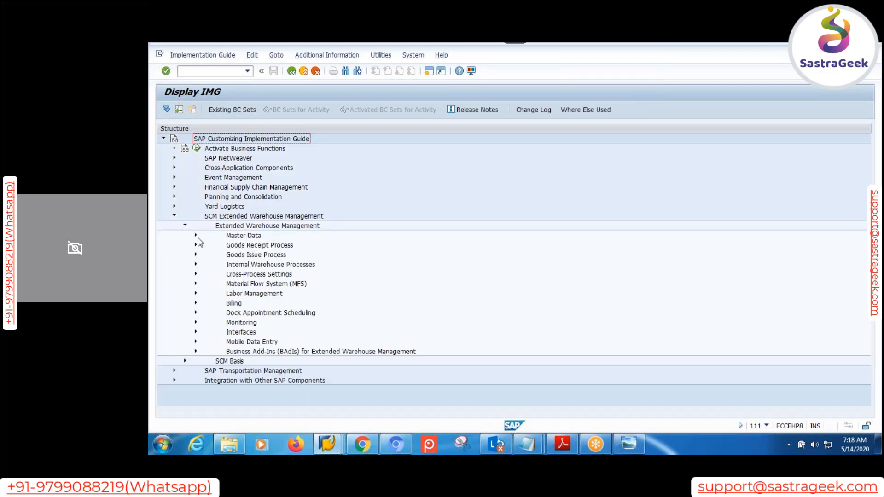
pyautogui.click(195, 235)
pyautogui.scroll(-1, 221, 294)
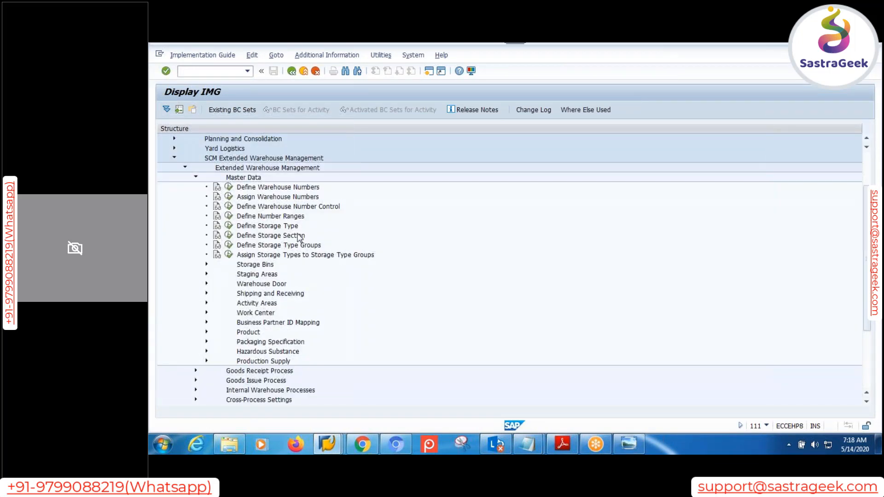
pyautogui.click(207, 342)
pyautogui.scroll(-2, 254, 336)
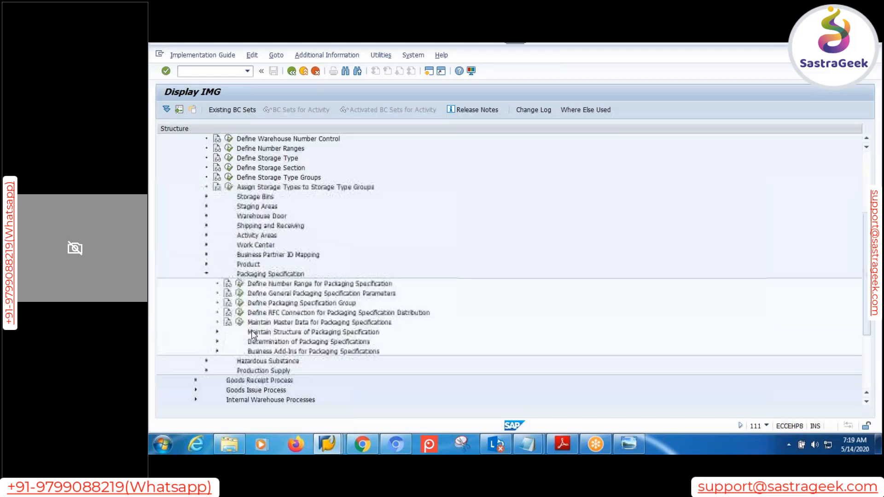
# Display the number range intervals defined for packaging specifications, look through them and return to the implementation guide.
pyautogui.click(298, 286)
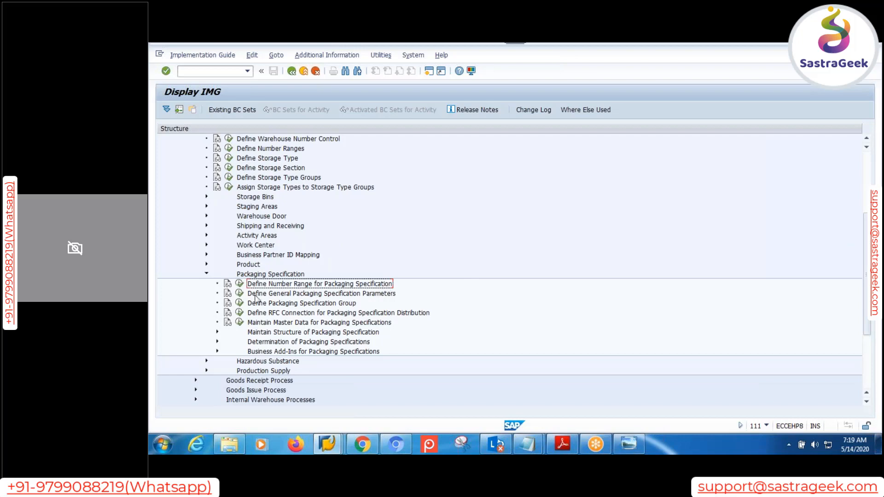
pyautogui.click(239, 284)
pyautogui.click(203, 152)
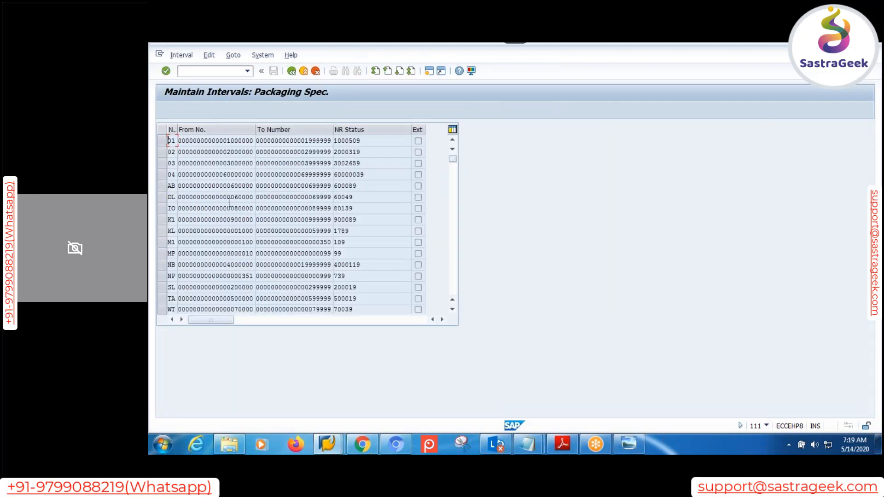
pyautogui.scroll(-3, 231, 201)
pyautogui.scroll(4, 230, 202)
pyautogui.click(292, 71)
pyautogui.click(292, 72)
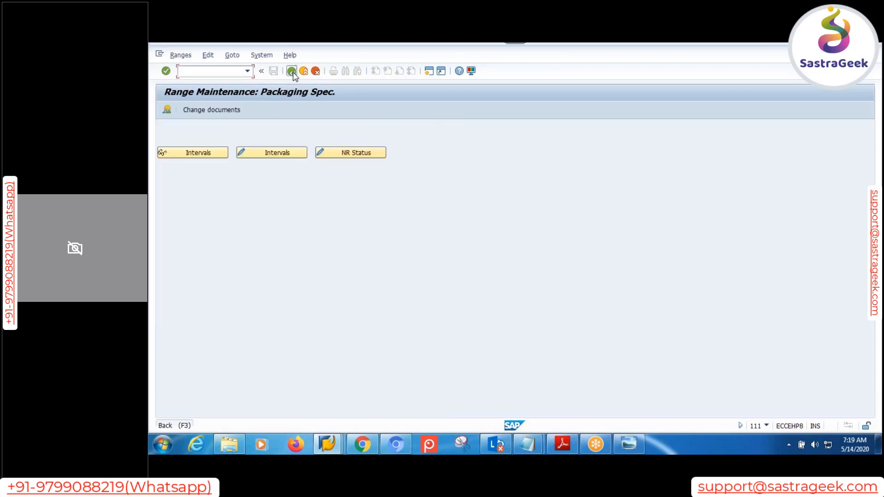
# Open Define General Packaging Specification Parameters and examine the work step number range, element group number range and maximum rows fields.
pyautogui.click(270, 297)
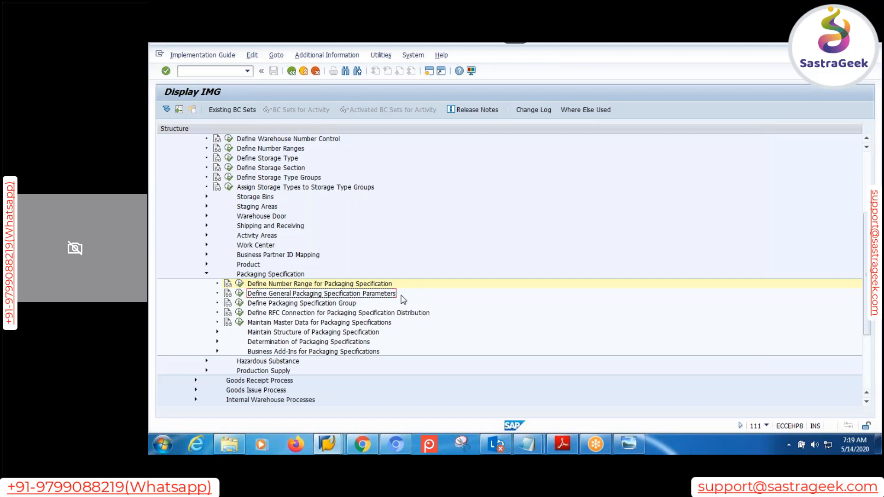
pyautogui.click(240, 295)
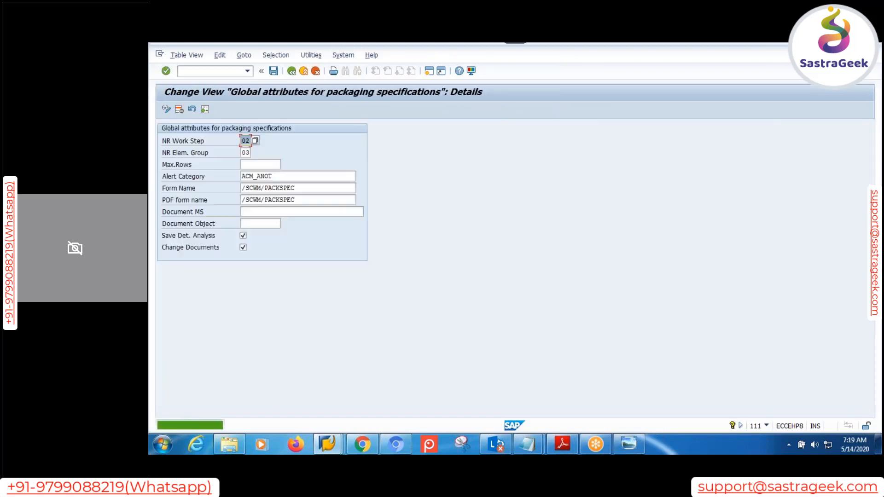
pyautogui.click(247, 141)
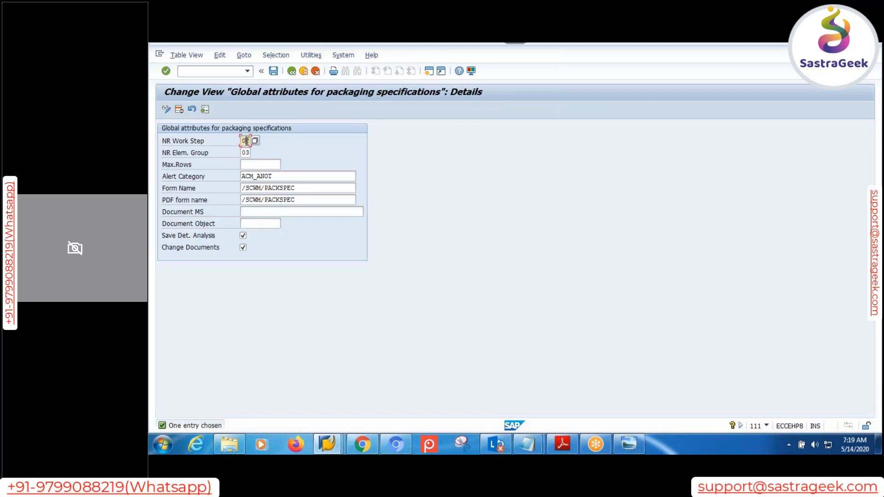
pyautogui.press('Tab')
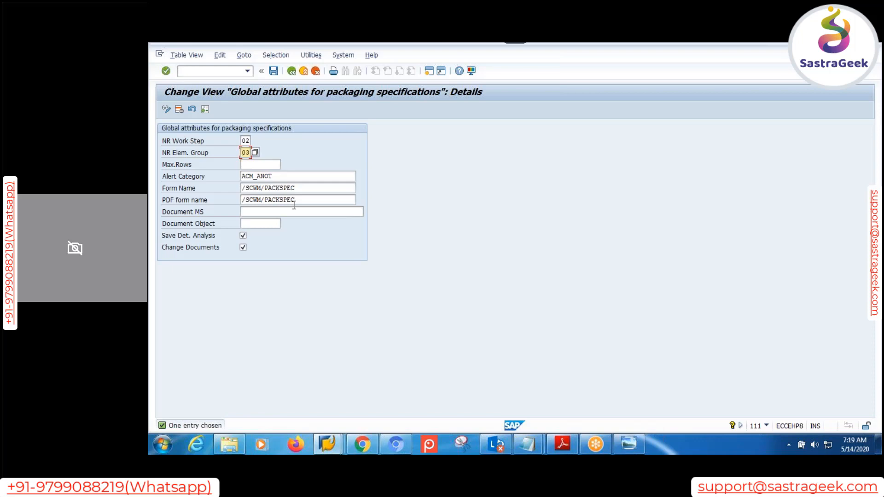
pyautogui.click(247, 140)
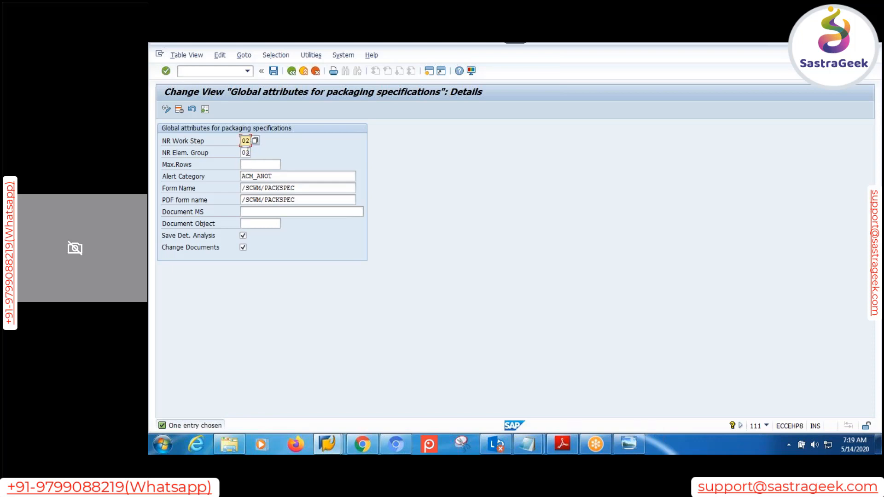
pyautogui.click(246, 153)
pyautogui.click(251, 162)
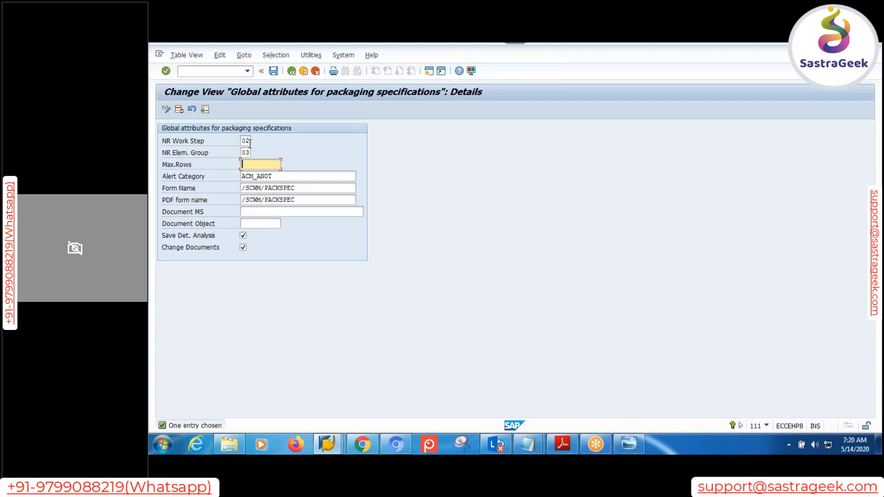
# Examine the alert category, form name, PDF form name and document fields of the global packaging specification attributes.
pyautogui.click(287, 177)
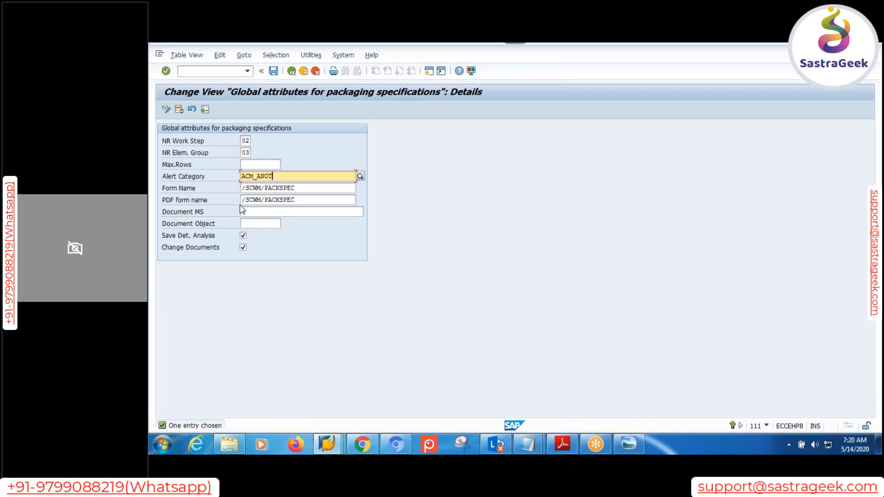
pyautogui.click(297, 199)
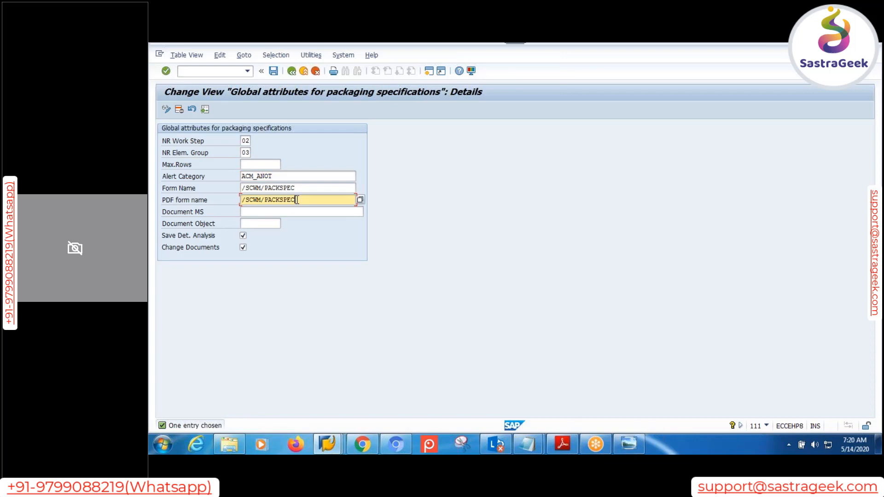
pyautogui.moveTo(304, 187); pyautogui.dragTo(240, 193)
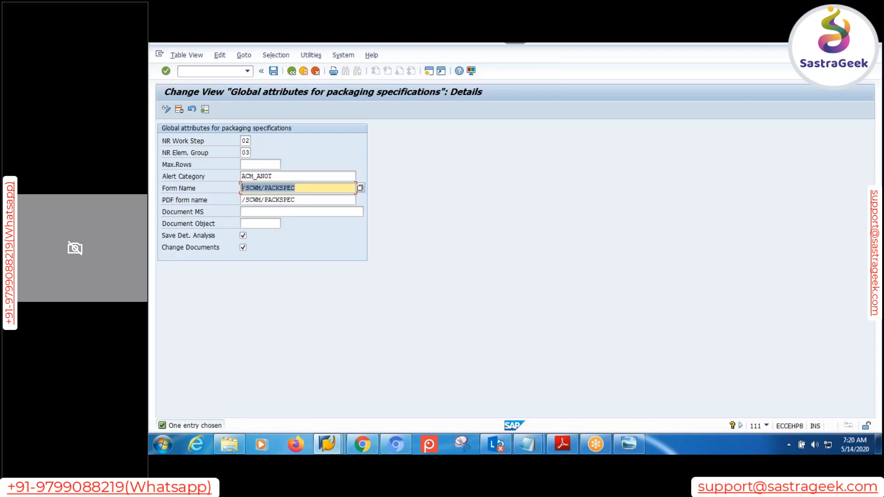
pyautogui.moveTo(308, 199); pyautogui.dragTo(239, 199)
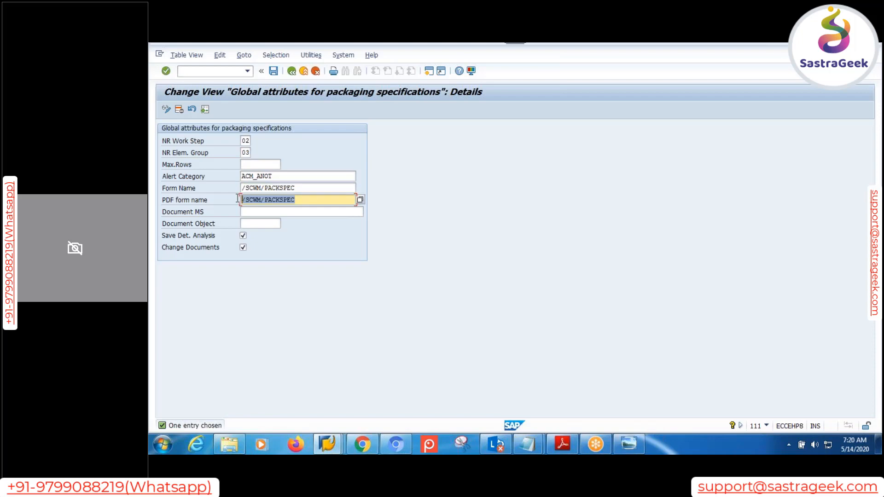
pyautogui.click(299, 188)
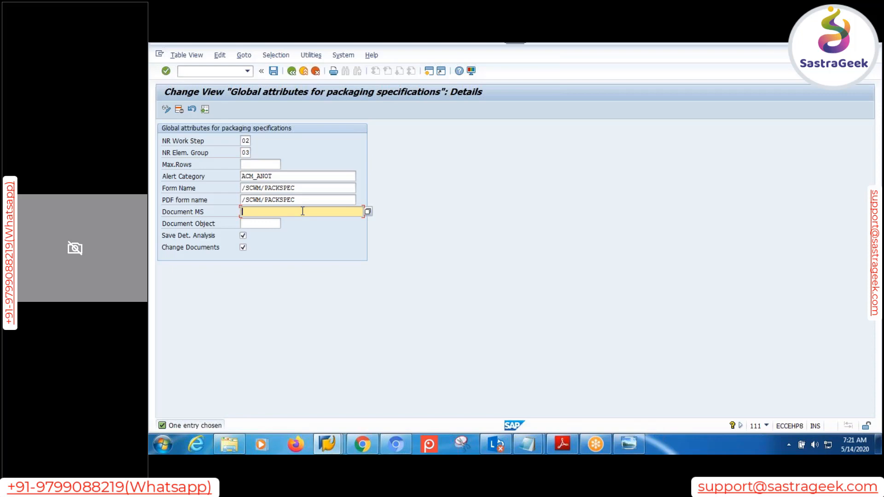
pyautogui.click(257, 224)
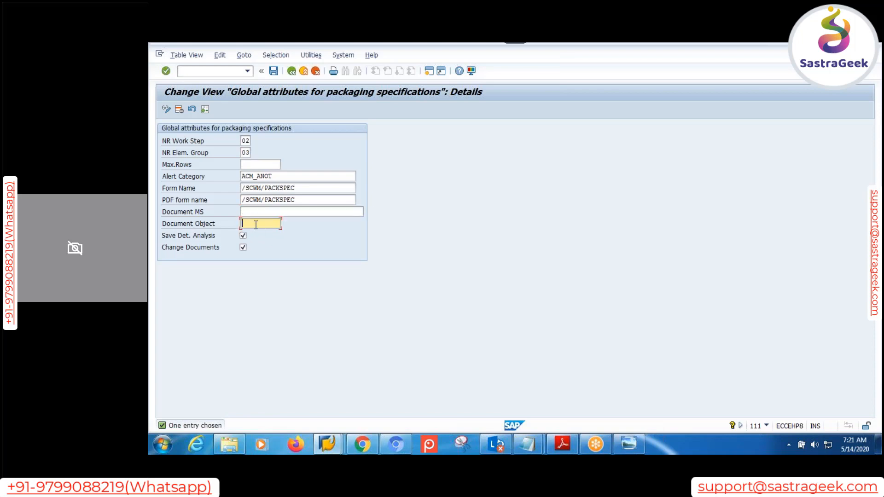
pyautogui.click(278, 213)
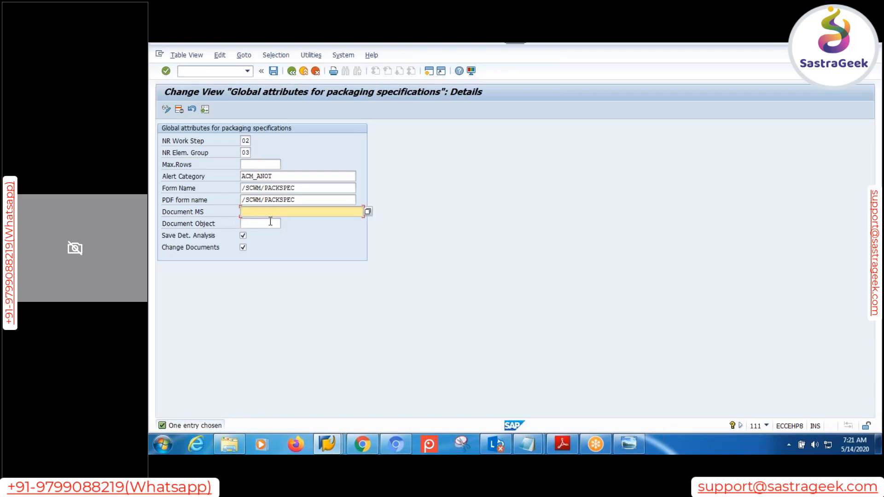
pyautogui.click(271, 224)
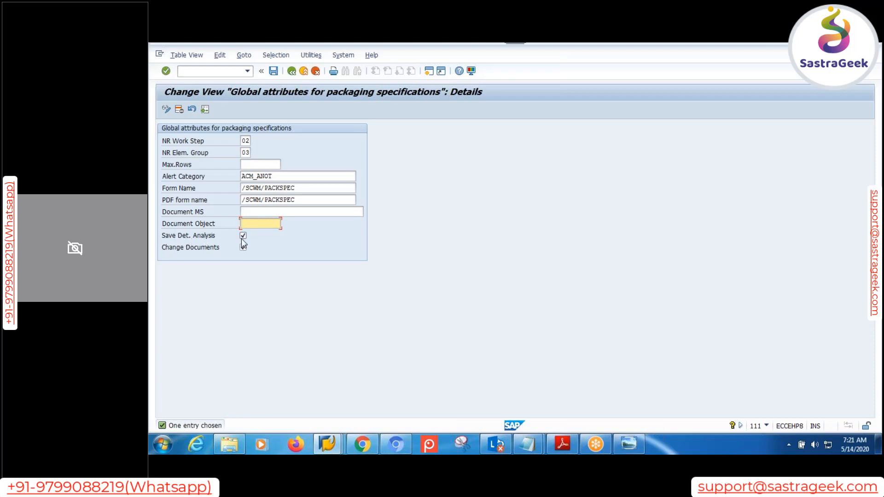
# Highlight the Notepad line about determination through condition techniques, and return to SAP to review the Change Documents and Max.Rows settings.
pyautogui.click(530, 444)
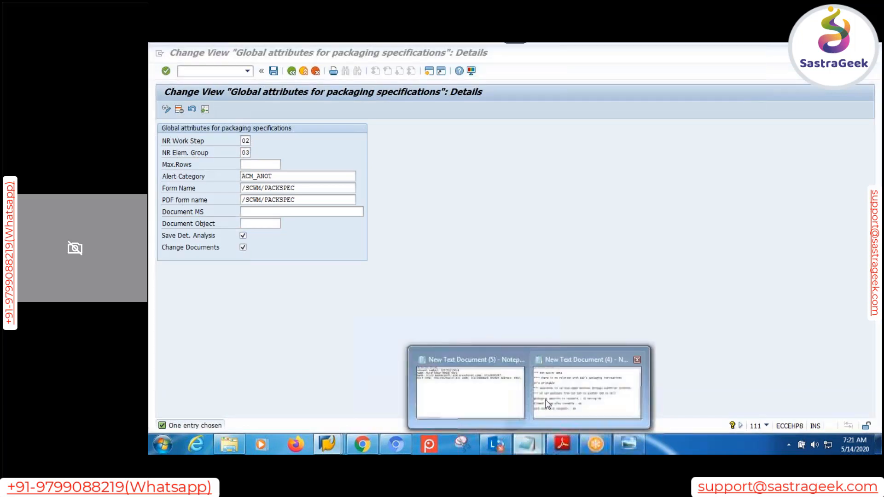
pyautogui.click(547, 404)
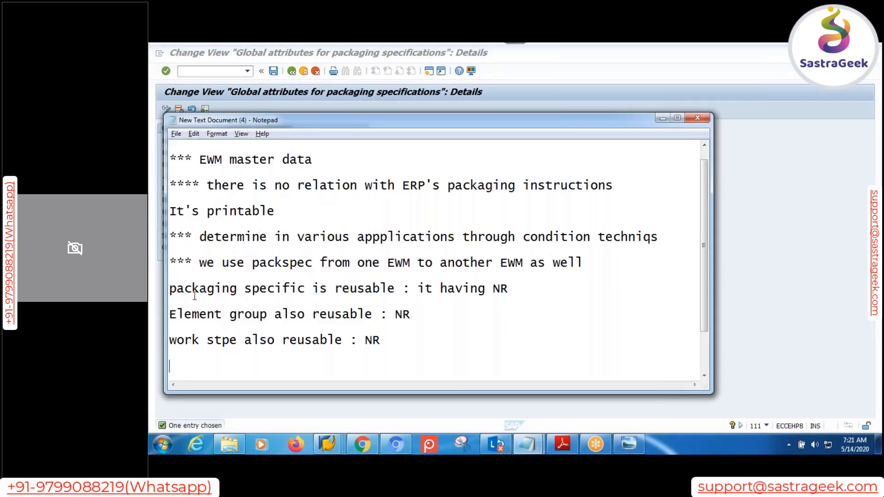
pyautogui.moveTo(668, 240); pyautogui.dragTo(201, 238)
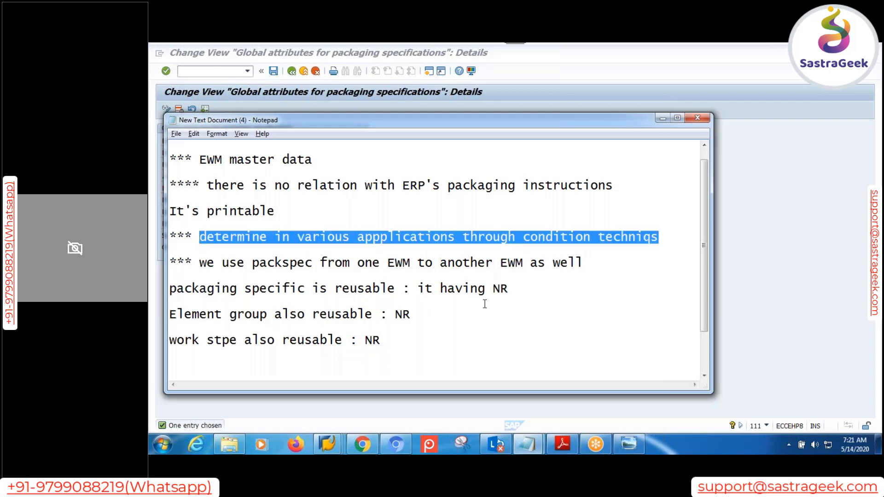
pyautogui.hotkey('alt', 'Tab')
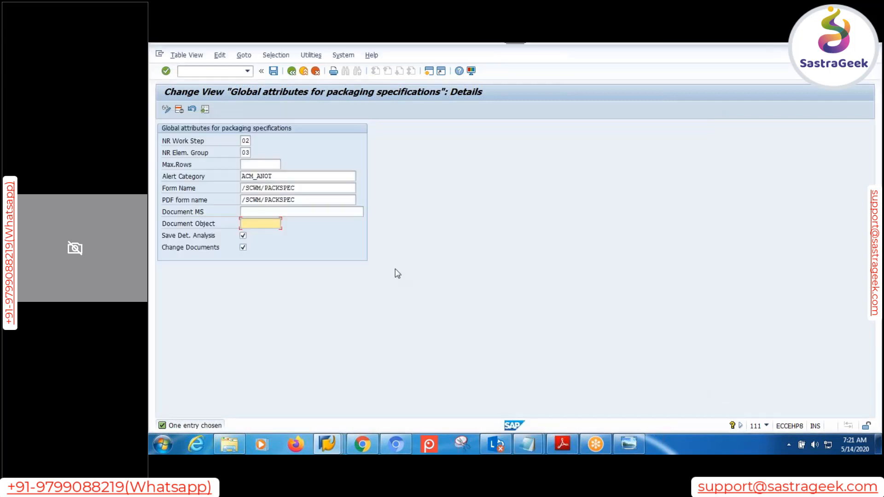
pyautogui.click(242, 248)
pyautogui.click(258, 163)
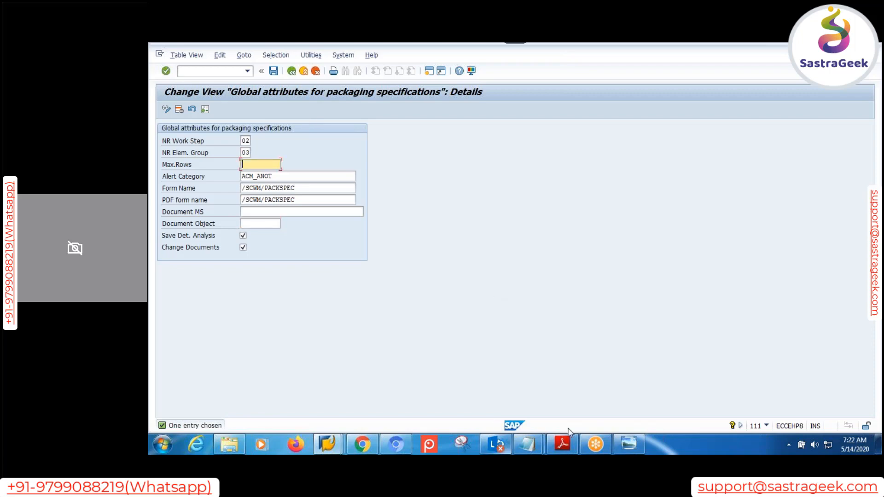
# Create a new text document on the desktop and open it in Notepad.
pyautogui.click(880, 444)
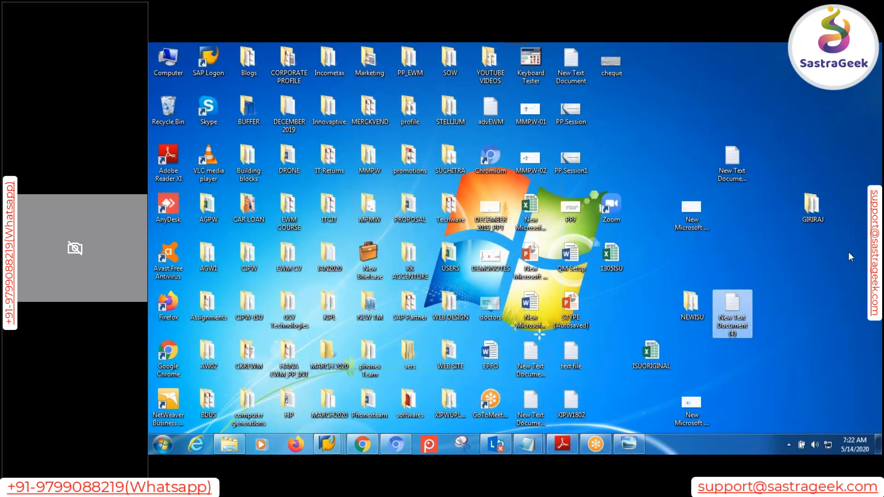
pyautogui.rightClick(813, 267)
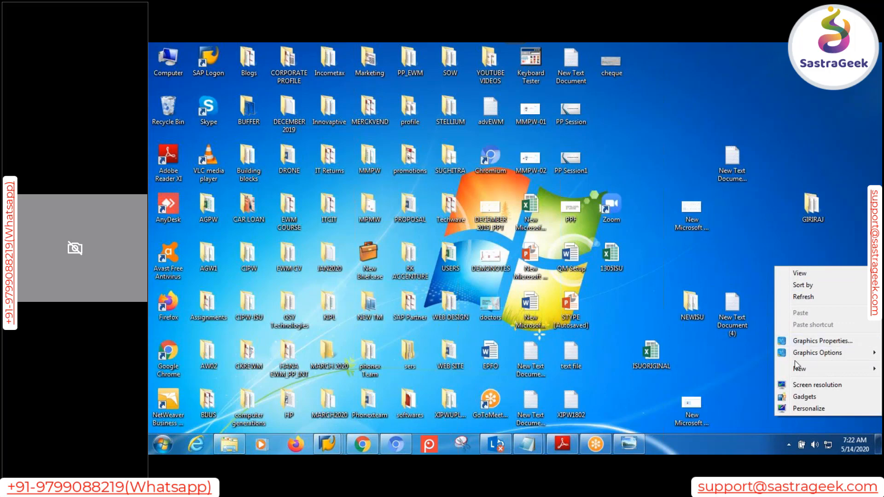
pyautogui.moveTo(798, 366)
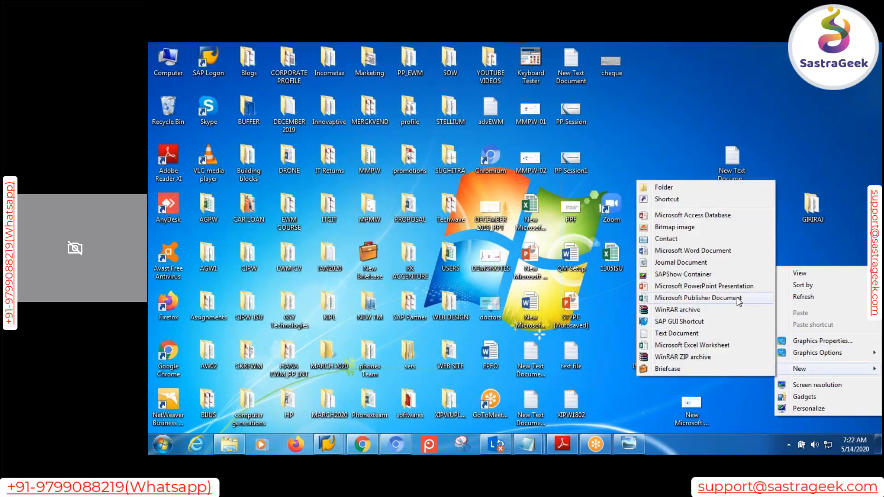
pyautogui.click(694, 333)
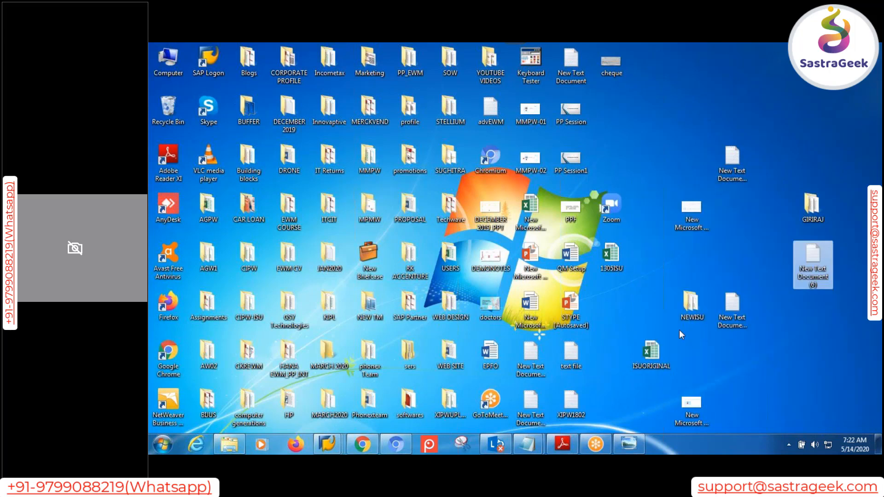
pyautogui.doubleClick(817, 258)
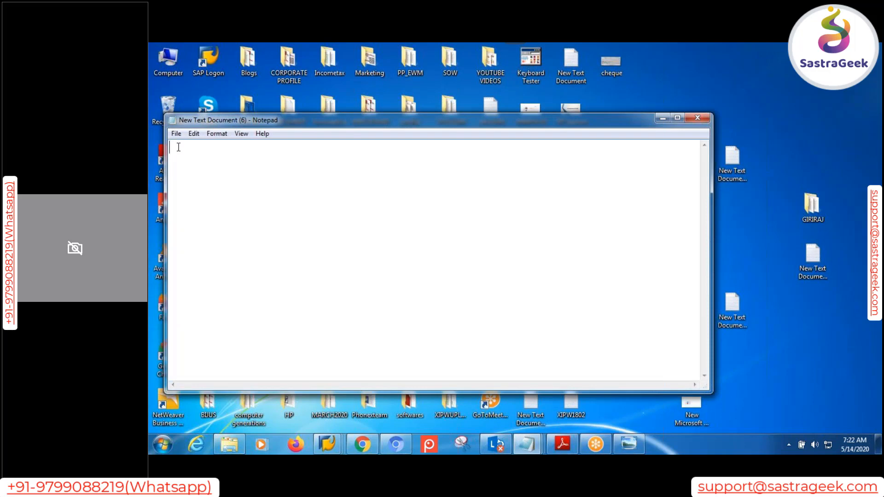
# Add blank lines to the new text document and close it without saving the changes.
pyautogui.press('Return')
pyautogui.press('Return')
pyautogui.press('Return')
pyautogui.press('Return')
pyautogui.press('Return')
pyautogui.press('Return')
pyautogui.press('Return')
pyautogui.press('Return')
pyautogui.press('Return')
pyautogui.press('Return')
pyautogui.click(698, 118)
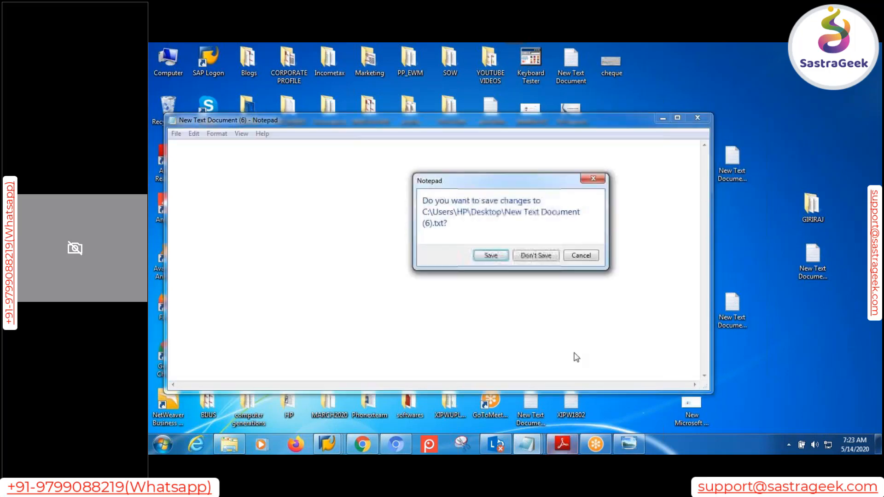
pyautogui.click(528, 256)
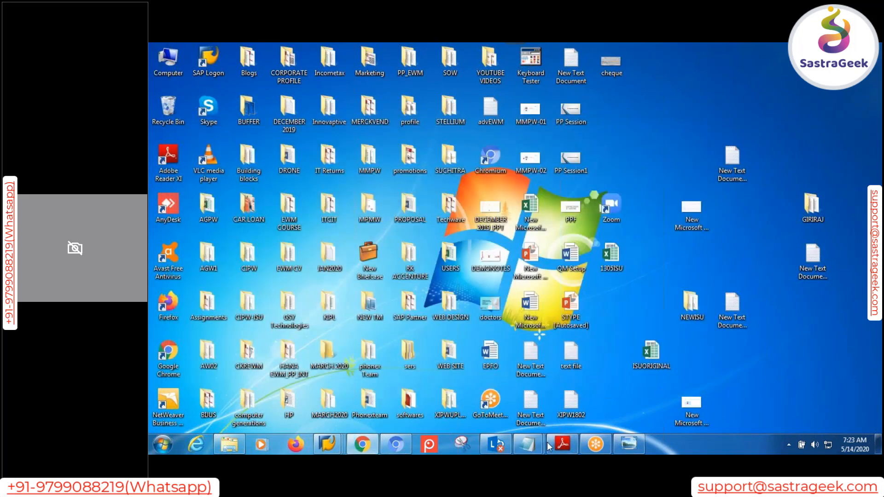
# Bring up the Notepad notes, return to the SAP implementation guide and select Define Packaging Specification Group.
pyautogui.moveTo(536, 451)
pyautogui.click(594, 385)
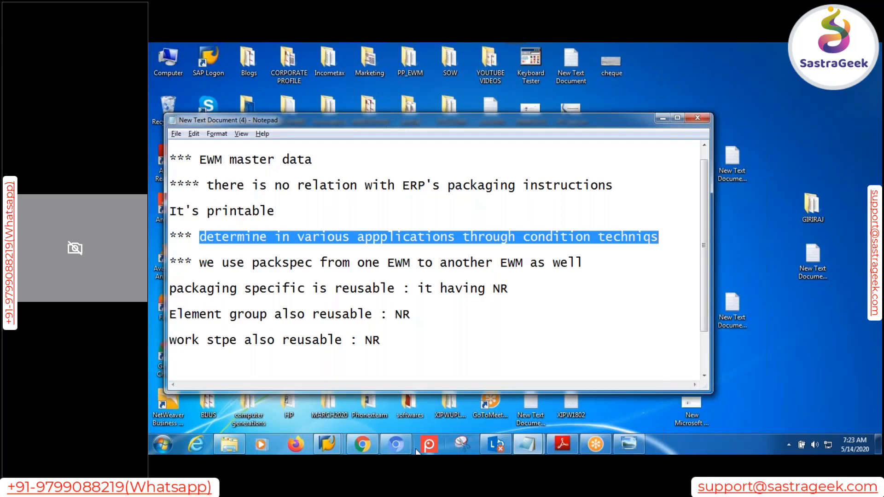
pyautogui.moveTo(338, 452)
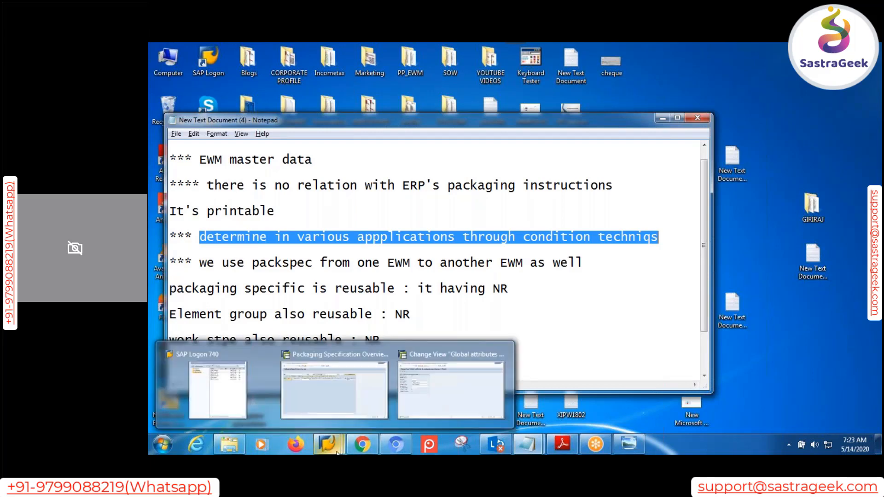
pyautogui.click(418, 386)
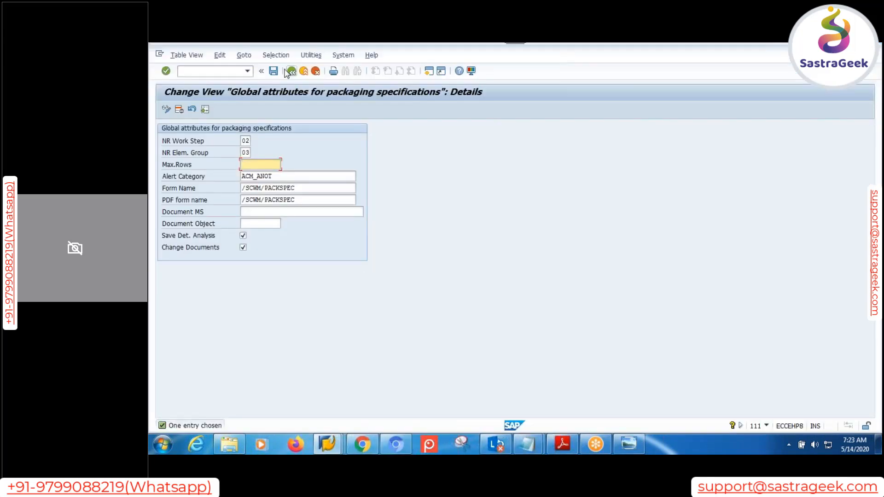
pyautogui.click(274, 71)
pyautogui.click(291, 72)
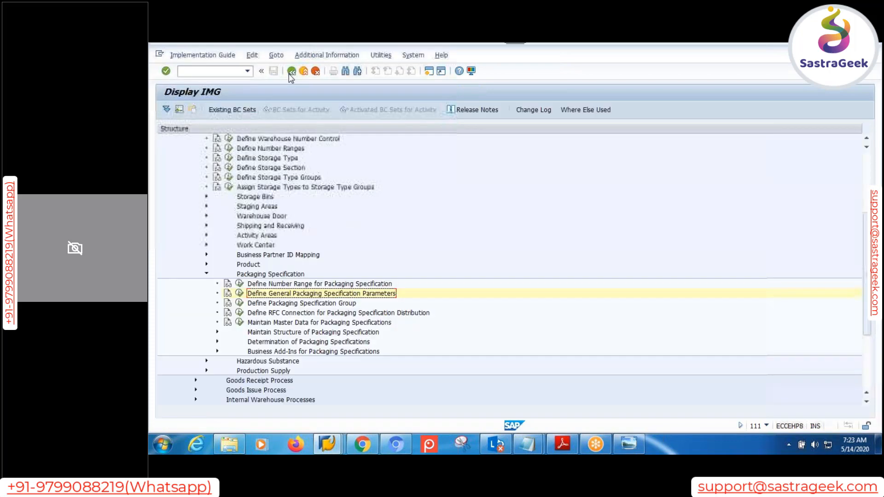
pyautogui.click(316, 305)
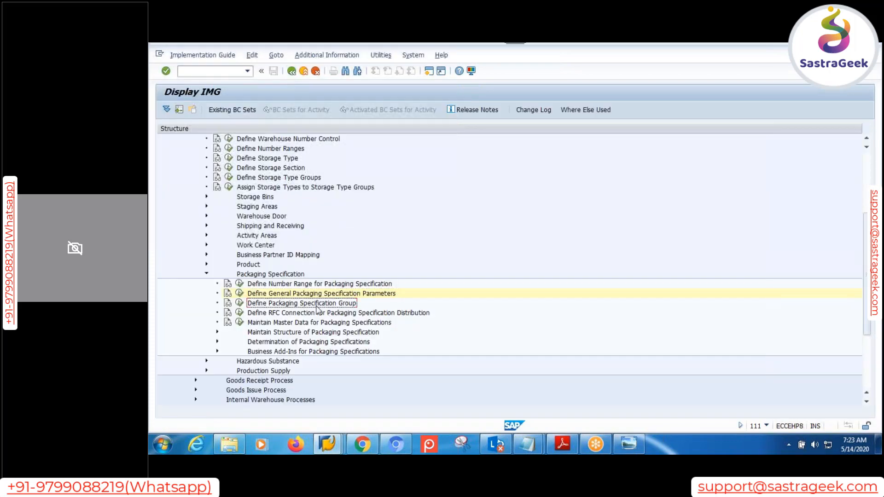
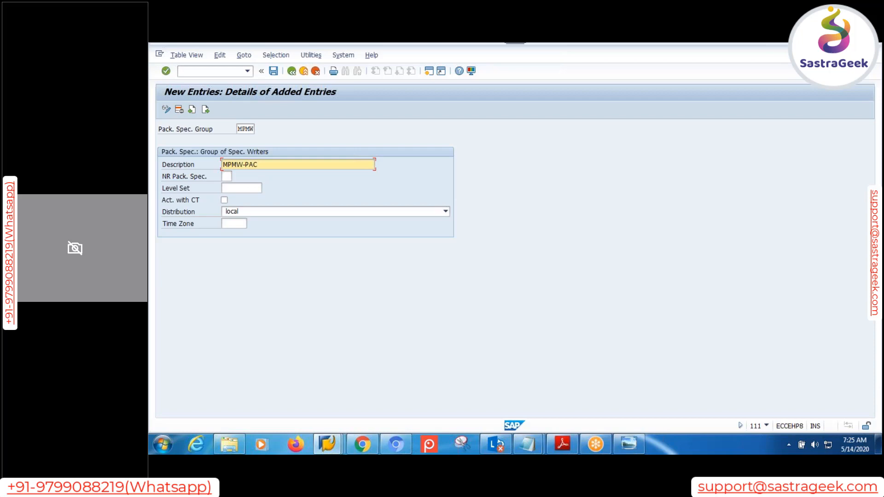
# Complete the MPMW packaging specification group with description MPMW-PACKSPEC-GRP and number range KL, and save it.
pyautogui.write('KSPEC-GRP')
pyautogui.click(225, 176)
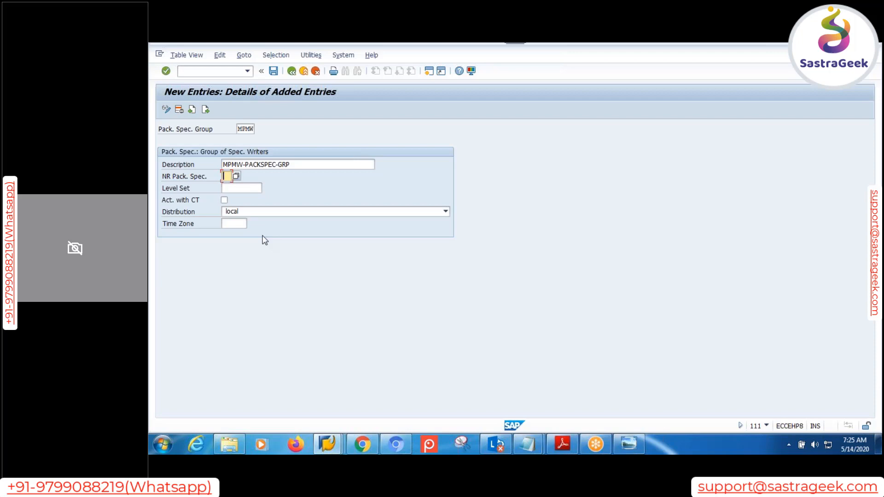
pyautogui.press('BackSpace')
pyautogui.click(226, 186)
pyautogui.click(238, 189)
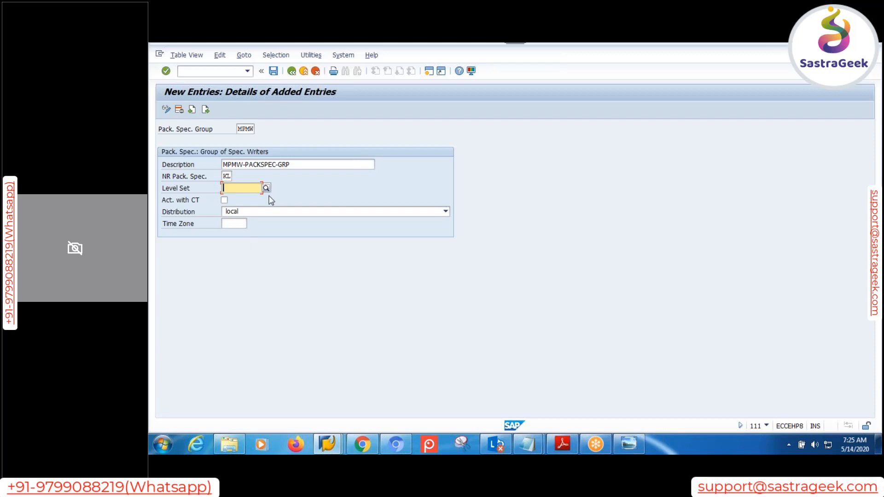
pyautogui.click(274, 71)
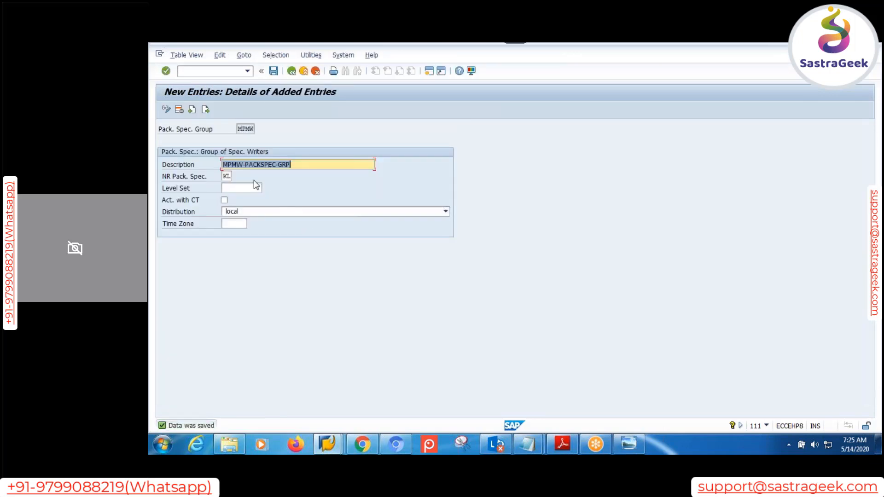
pyautogui.click(304, 162)
pyautogui.click(246, 129)
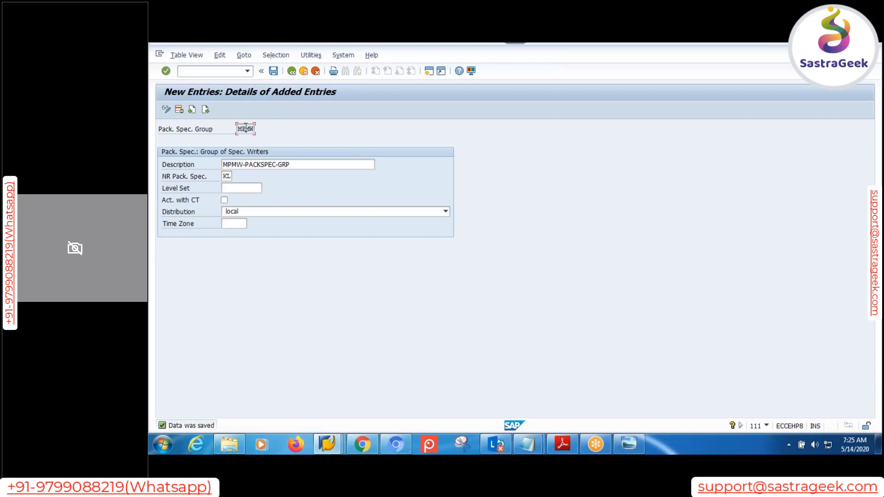
# Reopen Maintain Packaging Specification in the other SAP session and add a new packaging specification line.
pyautogui.click(328, 445)
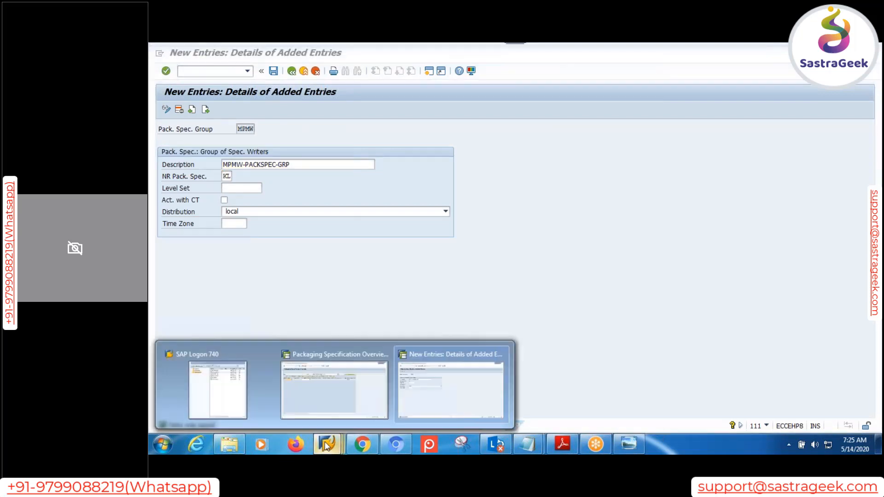
pyautogui.click(342, 377)
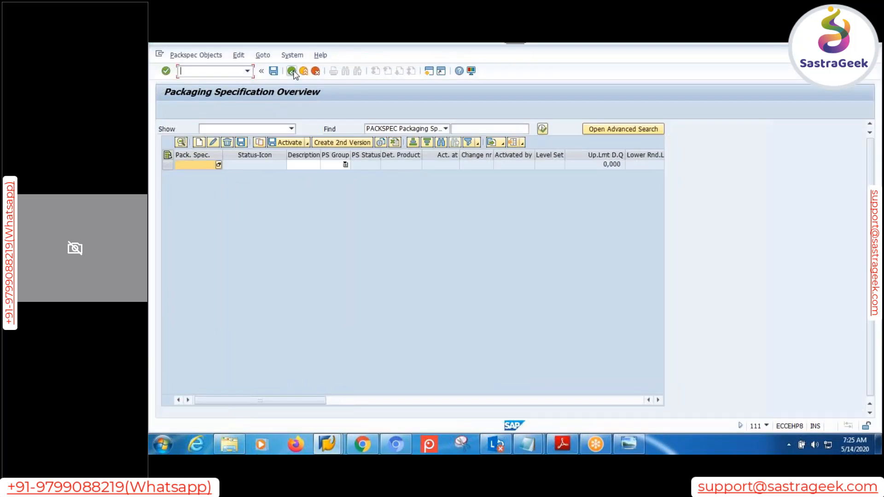
pyautogui.click(292, 71)
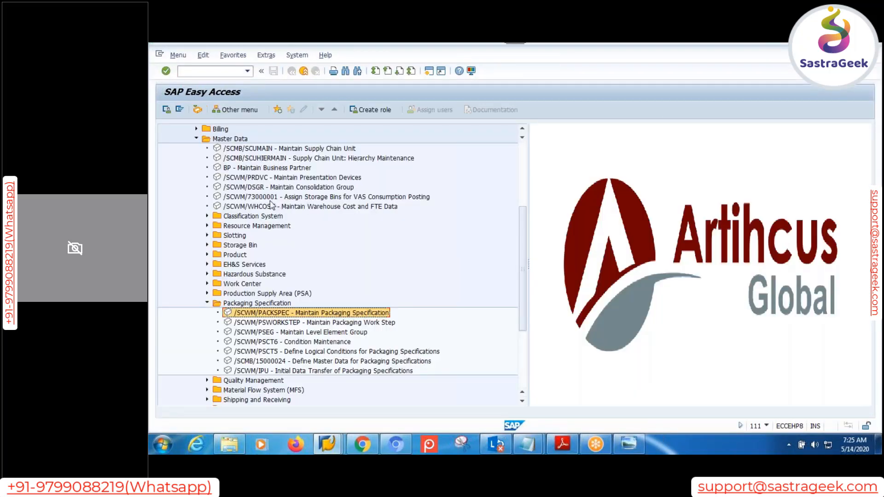
pyautogui.doubleClick(326, 314)
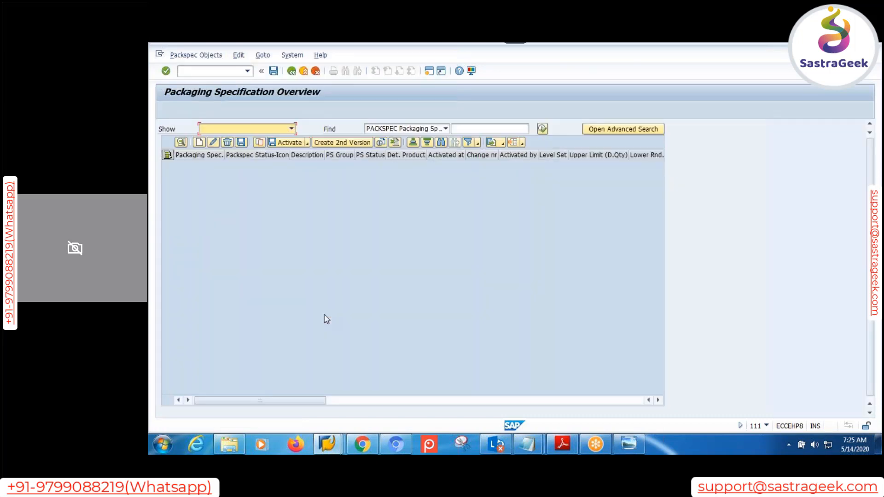
pyautogui.click(199, 142)
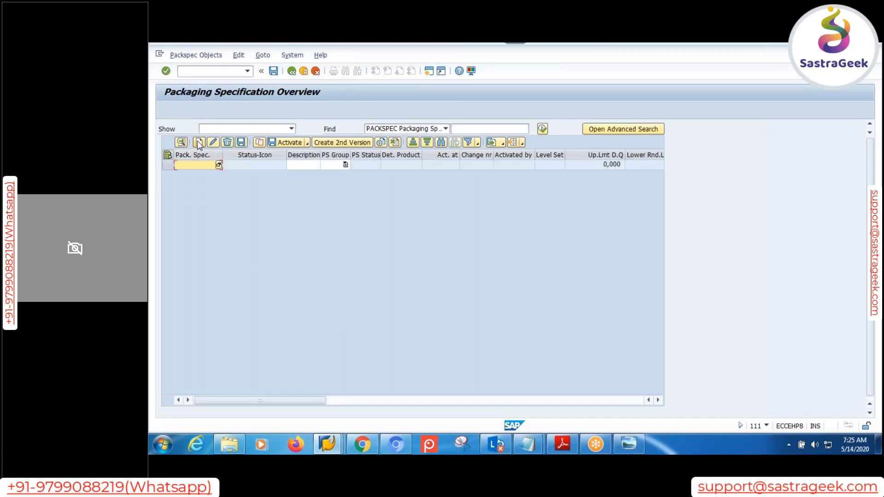
# Assign group MPMW to the new packaging specification and confirm the entry so a number is drawn.
pyautogui.click(345, 165)
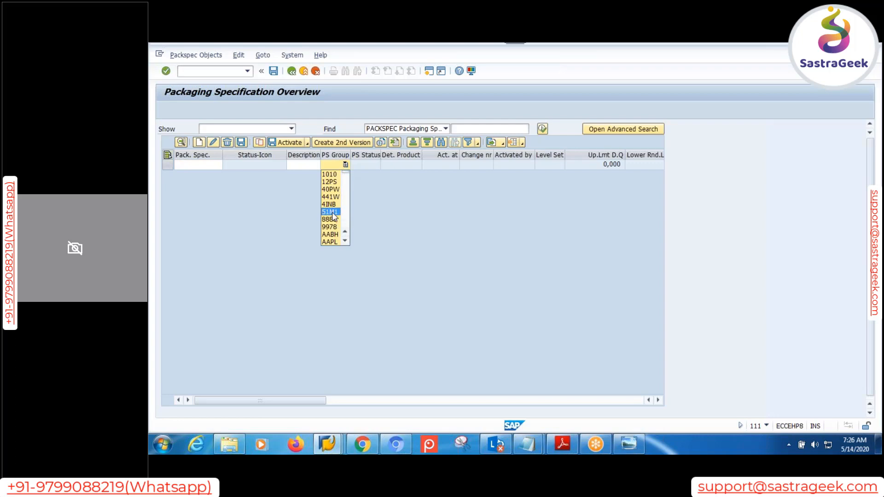
pyautogui.press('Down')
pyautogui.press('Down')
pyautogui.press('Down')
pyautogui.press('Down')
pyautogui.press('Down')
pyautogui.press('Down')
pyautogui.press('Down')
pyautogui.press('Down')
pyautogui.press('Down')
pyautogui.press('Down')
pyautogui.press('Down')
pyautogui.press('Down')
pyautogui.press('Down')
pyautogui.press('Down')
pyautogui.press('Down')
pyautogui.press('Down')
pyautogui.press('Down')
pyautogui.press('Down')
pyautogui.press('Down')
pyautogui.press('Down')
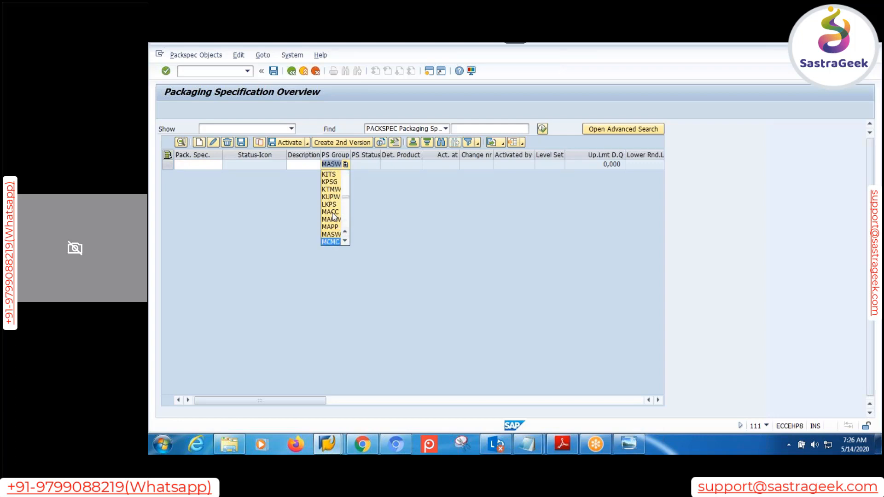
pyautogui.press('Down')
pyautogui.press('Down')
pyautogui.press('Down')
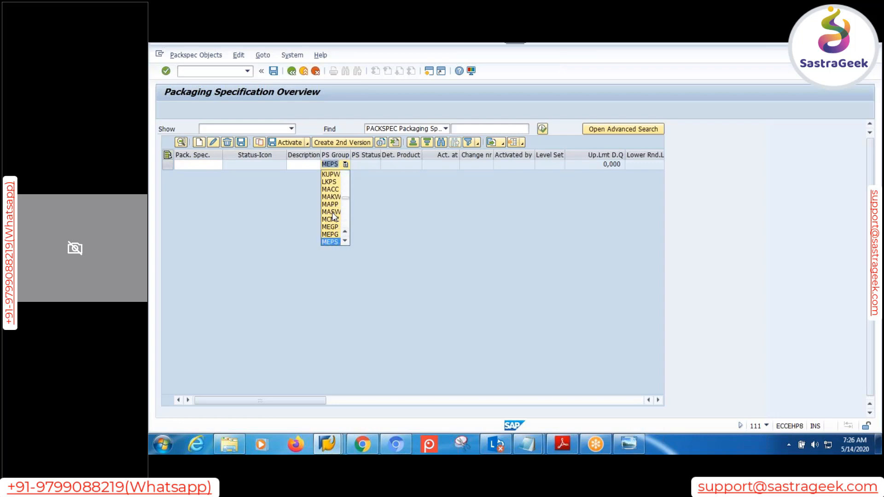
pyautogui.press('Down')
pyautogui.press('Down')
pyautogui.press('Down')
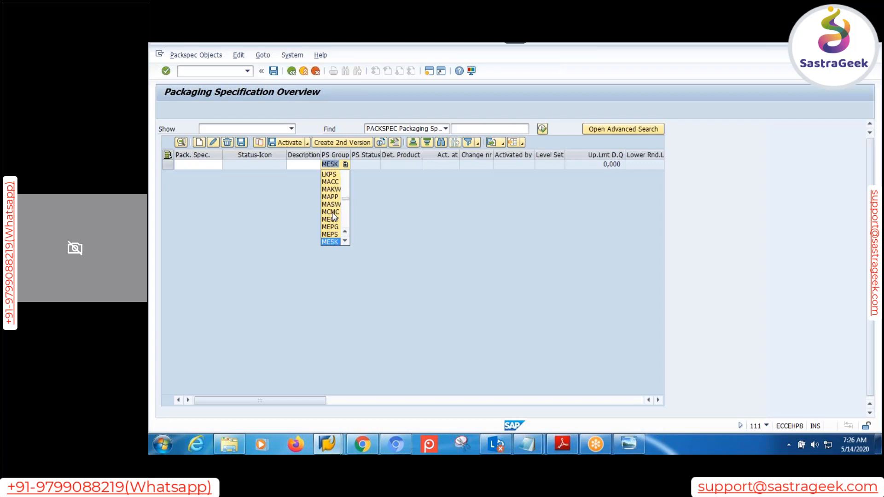
pyautogui.press('Down')
pyautogui.press('Down')
pyautogui.press('Down')
pyautogui.press('Down')
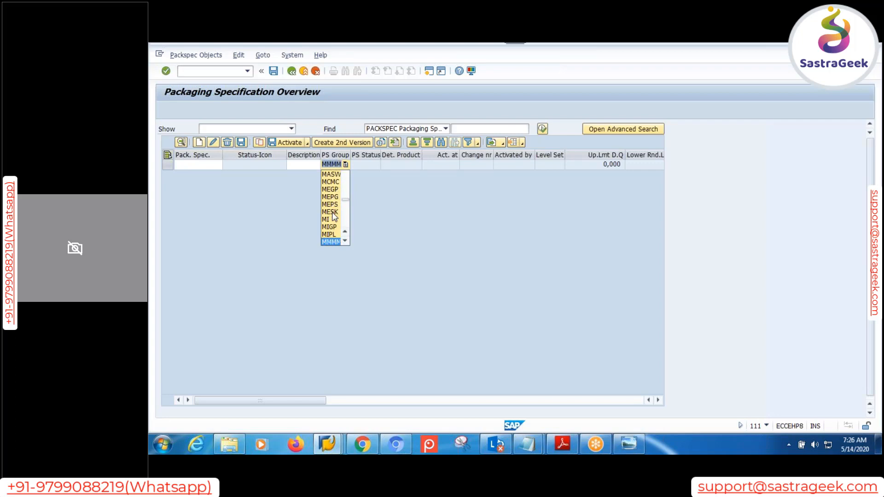
pyautogui.press('Down')
pyautogui.press('Down')
pyautogui.press('Down')
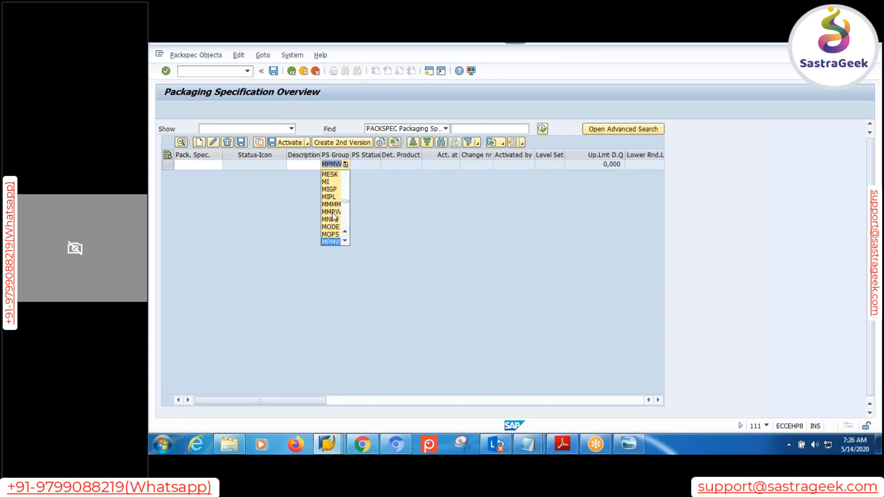
pyautogui.press('Return')
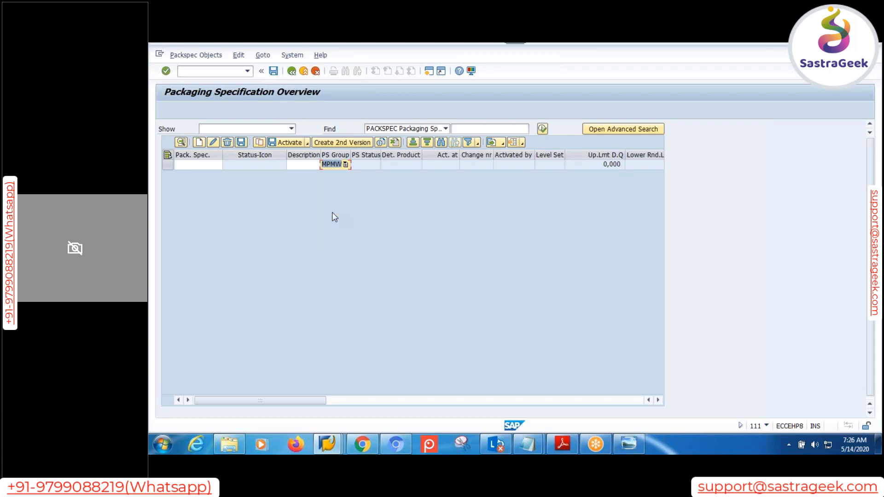
pyautogui.press('Return')
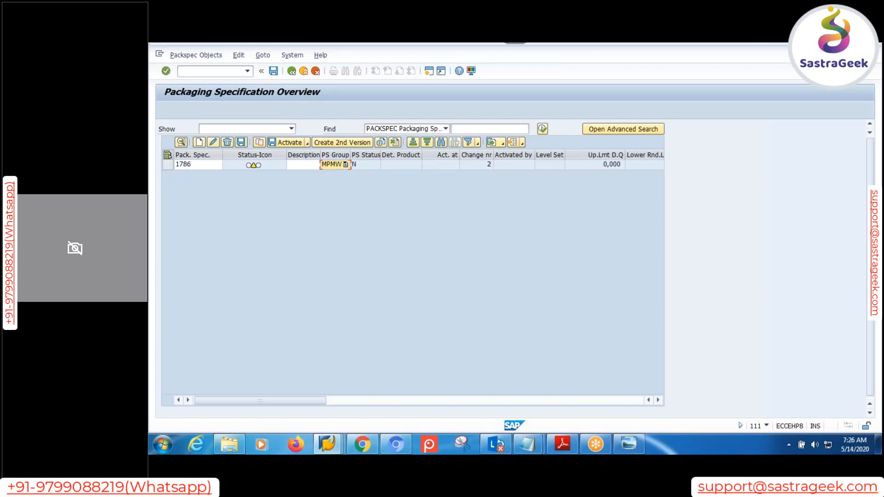
# Return from the packaging specification group entry to the implementation guide and display the number range intervals for packaging specifications.
pyautogui.moveTo(327, 446)
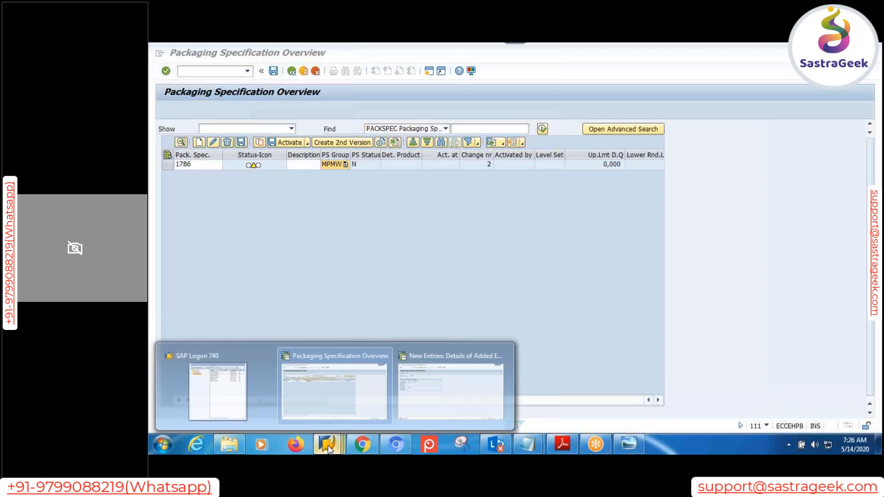
pyautogui.click(422, 399)
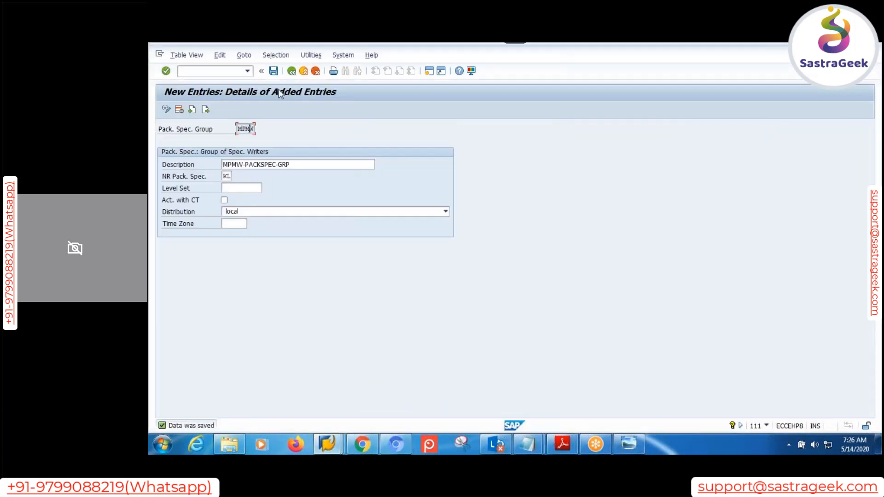
pyautogui.click(274, 72)
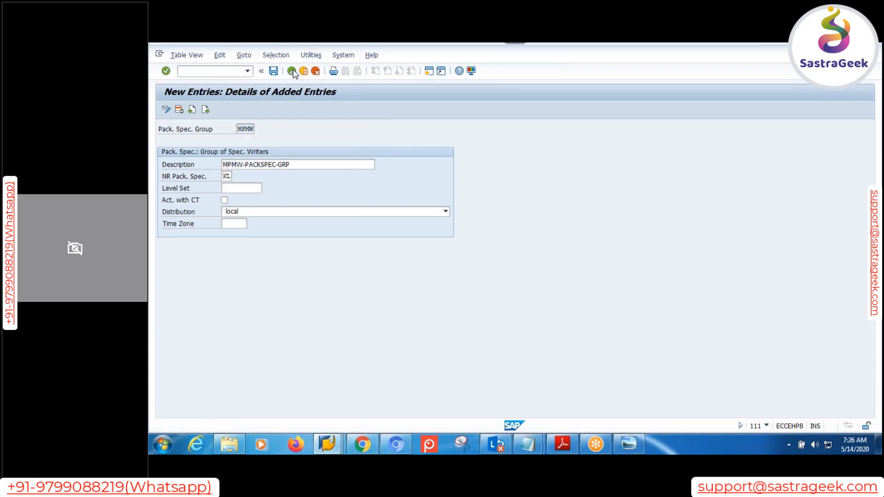
pyautogui.click(292, 71)
pyautogui.click(292, 72)
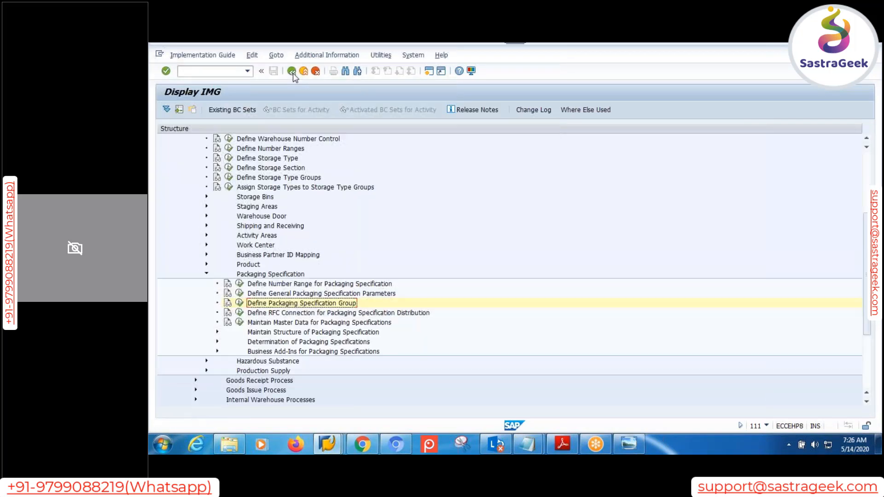
pyautogui.click(240, 284)
pyautogui.click(195, 156)
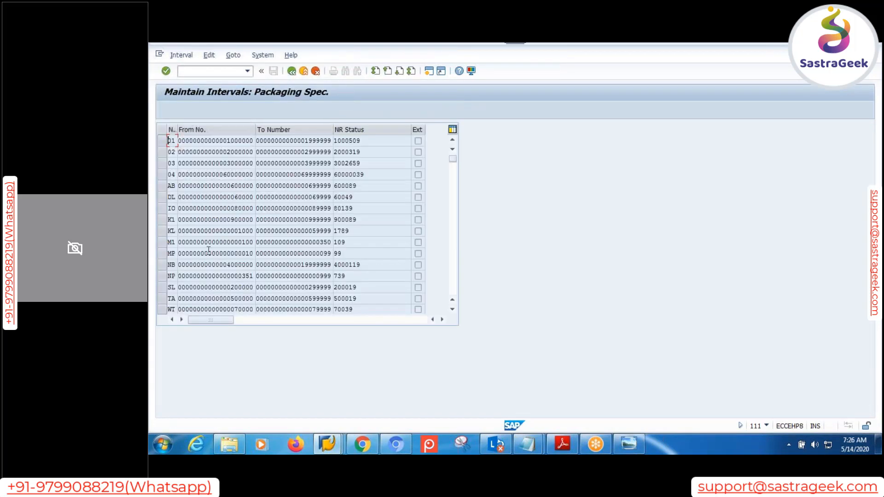
# Switch from the KL number range interval to the Packaging Specification Overview session and open the details of the new MPMW specification.
pyautogui.click(354, 231)
pyautogui.click(327, 445)
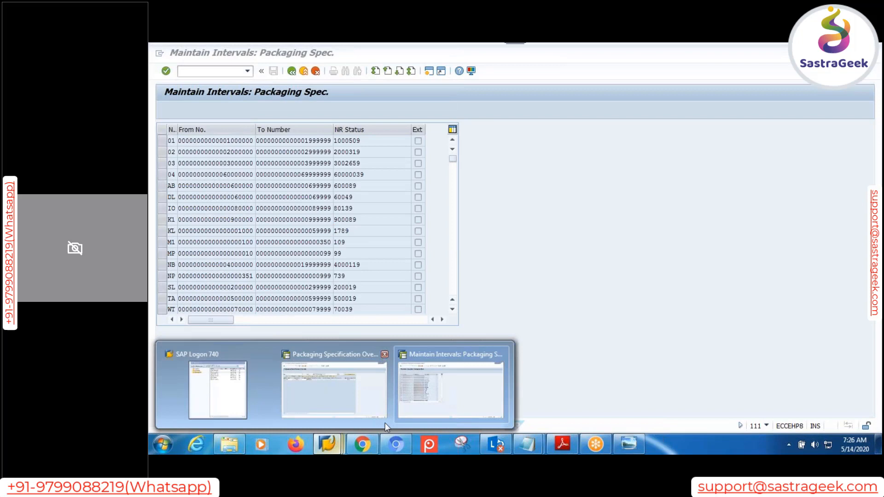
pyautogui.click(335, 396)
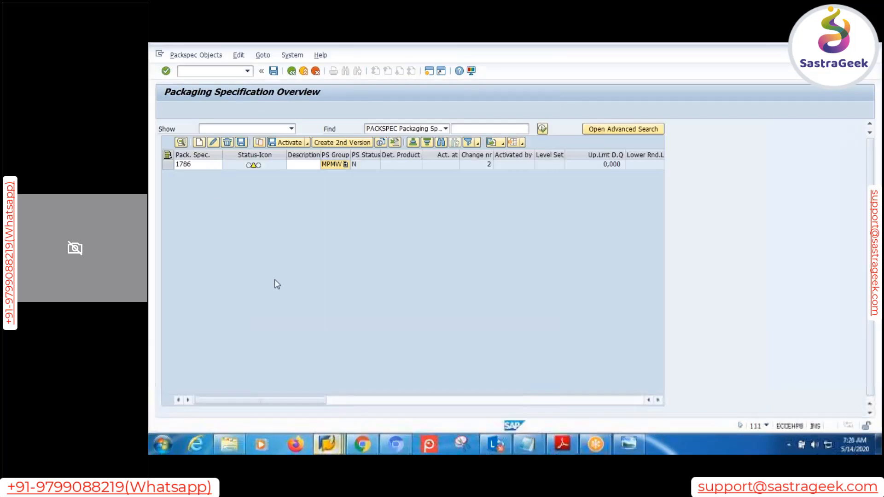
pyautogui.click(167, 165)
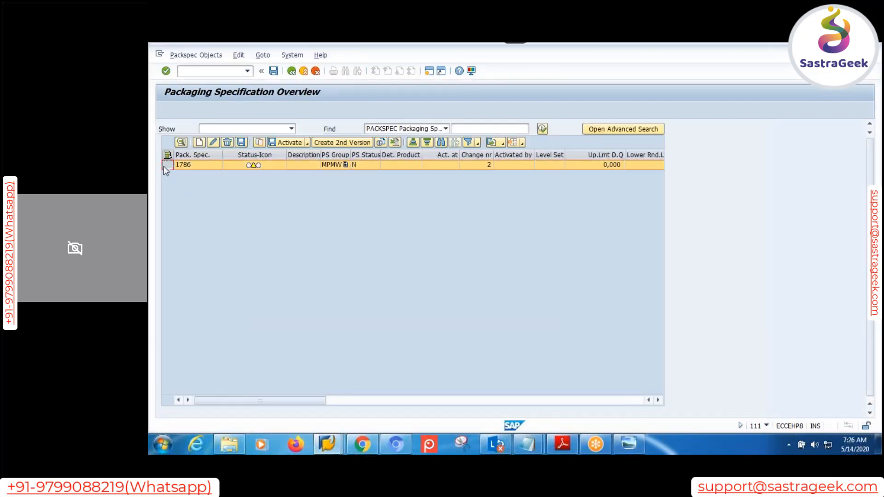
pyautogui.click(181, 143)
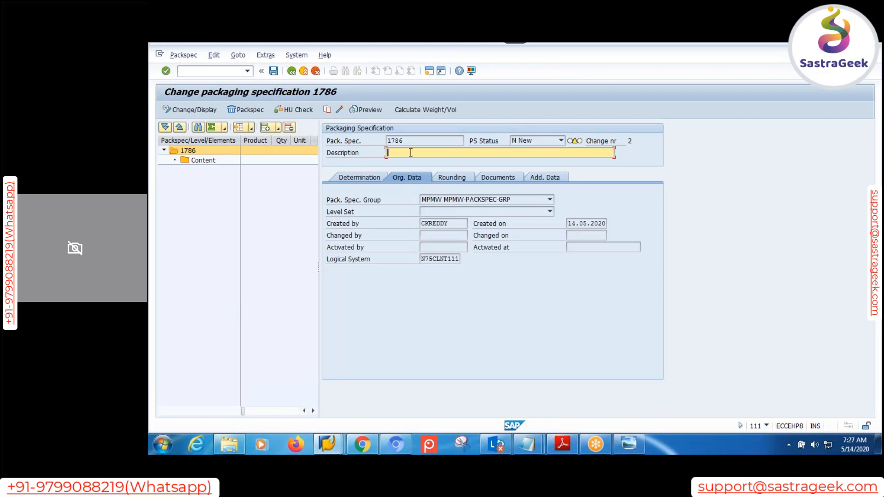
# Enter TEST-PACKSPEC as the packaging specification's description, display its determination data and save the specification.
pyautogui.write('TEST-PACKSPEC')
pyautogui.click(360, 180)
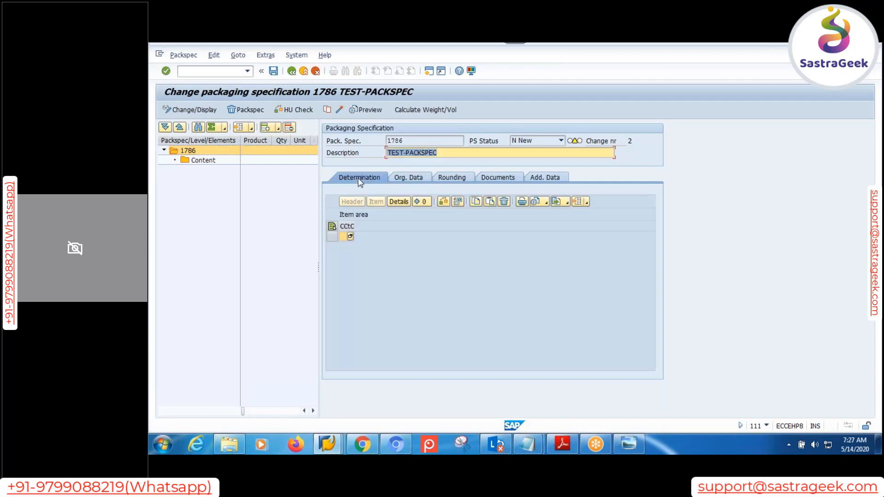
pyautogui.hotkey('ctrl', 's')
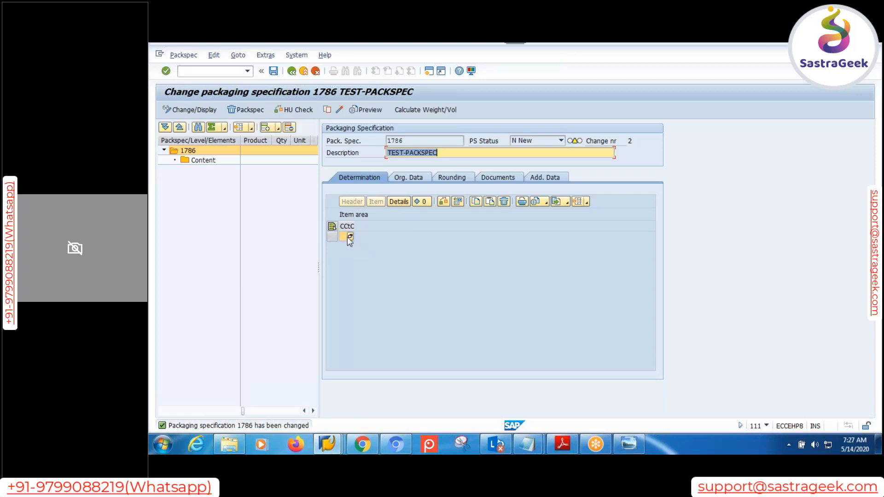
# Review the packaging specification's organizational data, rounding, documents and additional data.
pyautogui.click(411, 180)
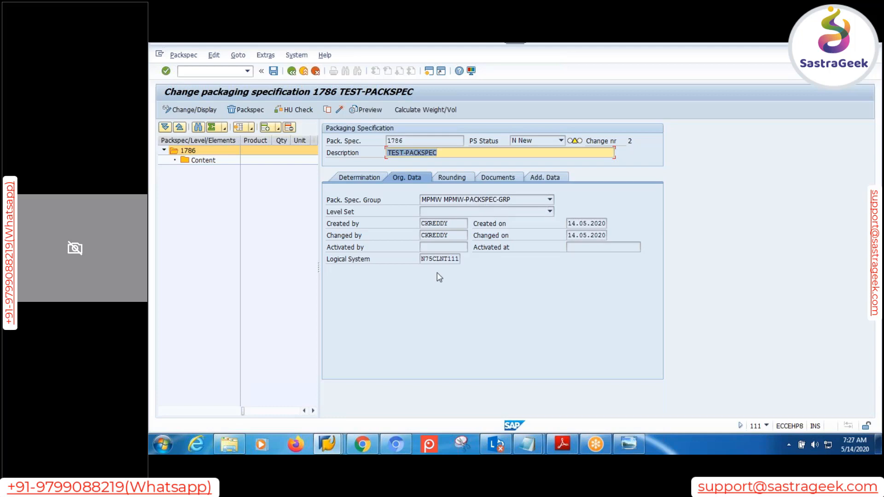
pyautogui.click(454, 178)
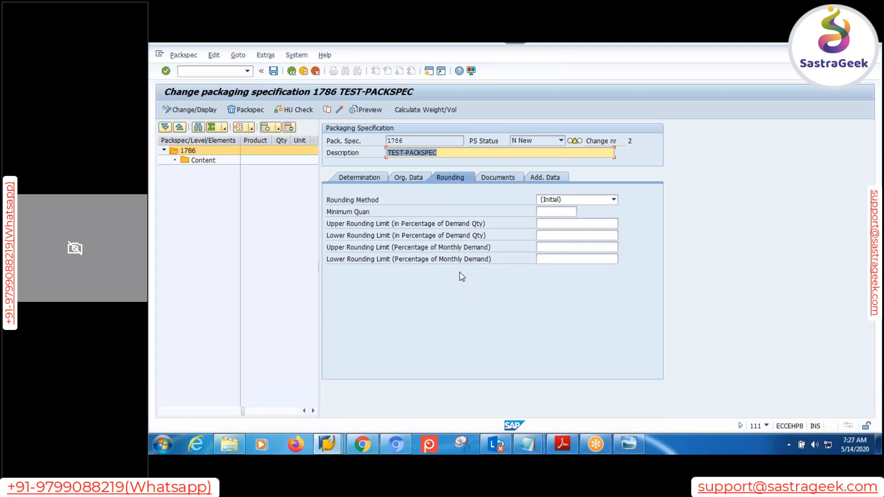
pyautogui.click(496, 177)
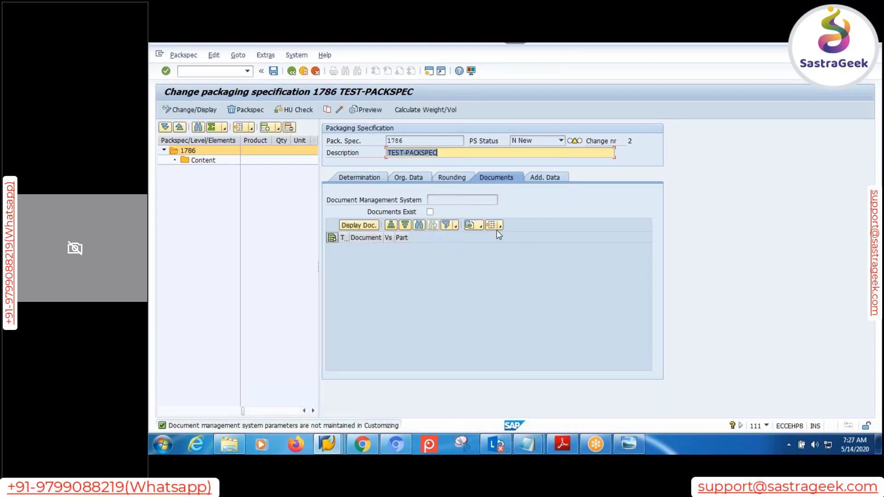
pyautogui.click(540, 179)
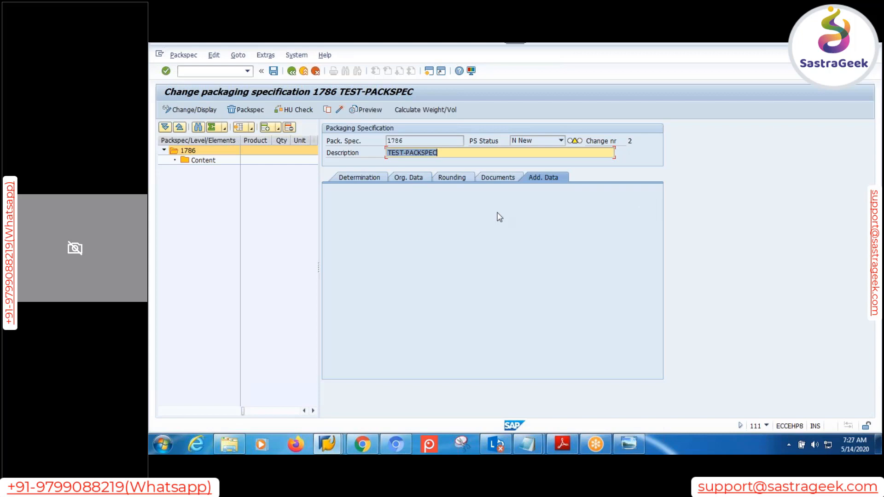
# Compare the specification's Content node with the packaging specification diagram, add a product entry under it and open that entry's details.
pyautogui.click(188, 152)
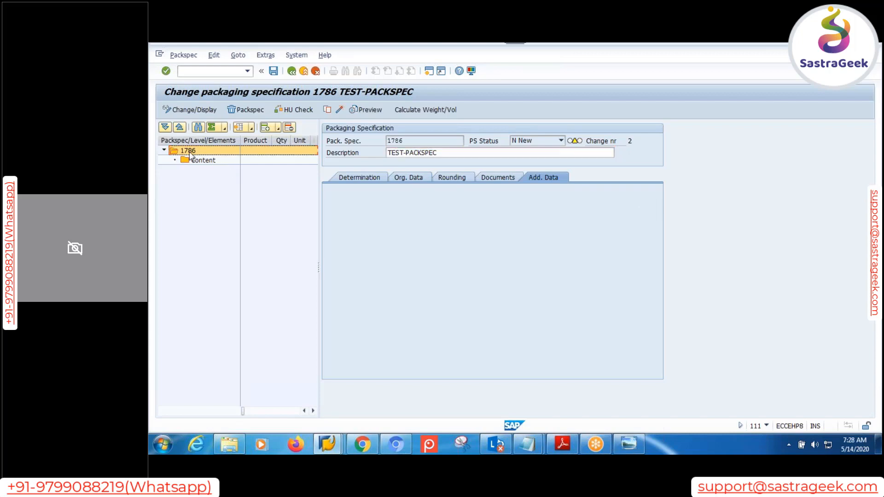
pyautogui.click(198, 163)
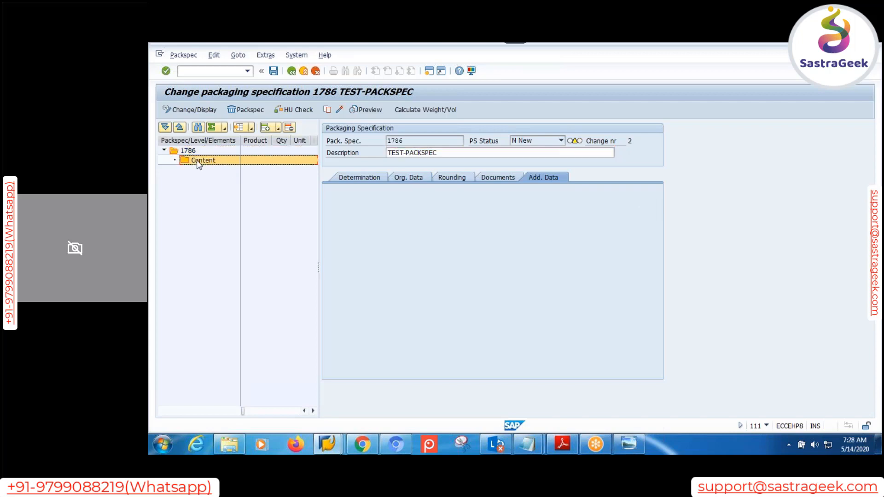
pyautogui.click(629, 444)
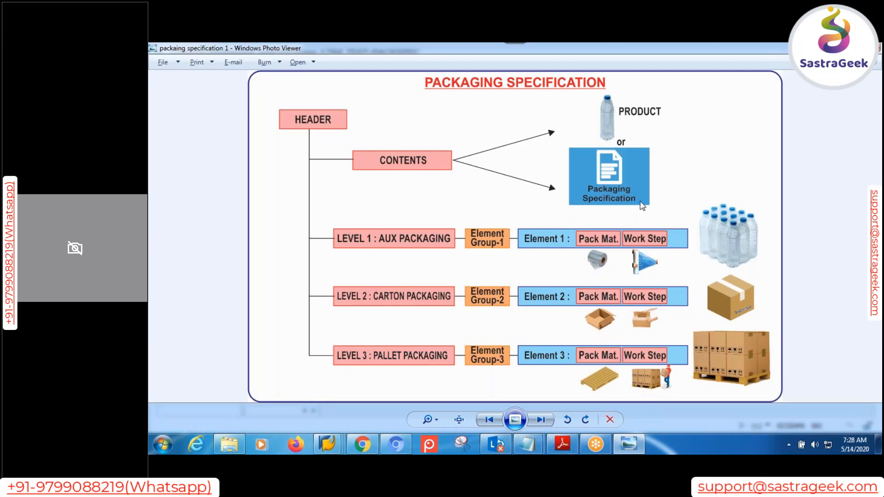
pyautogui.hotkey('alt', 'Tab')
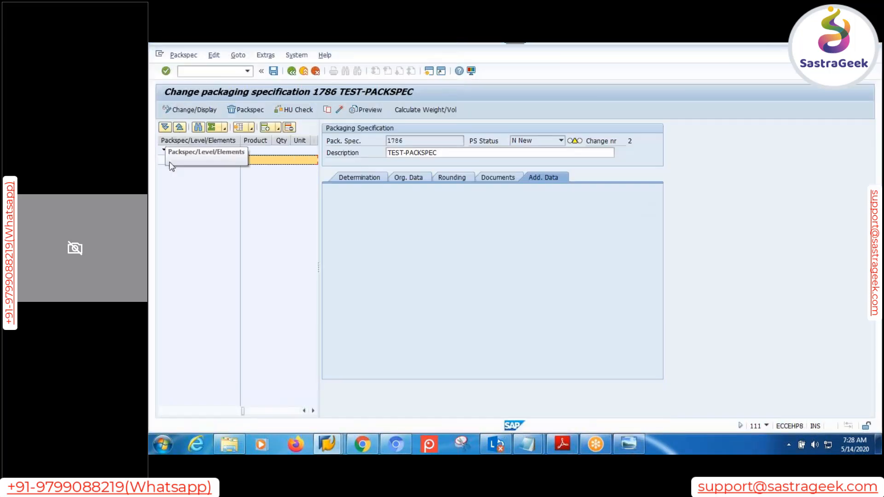
pyautogui.click(278, 130)
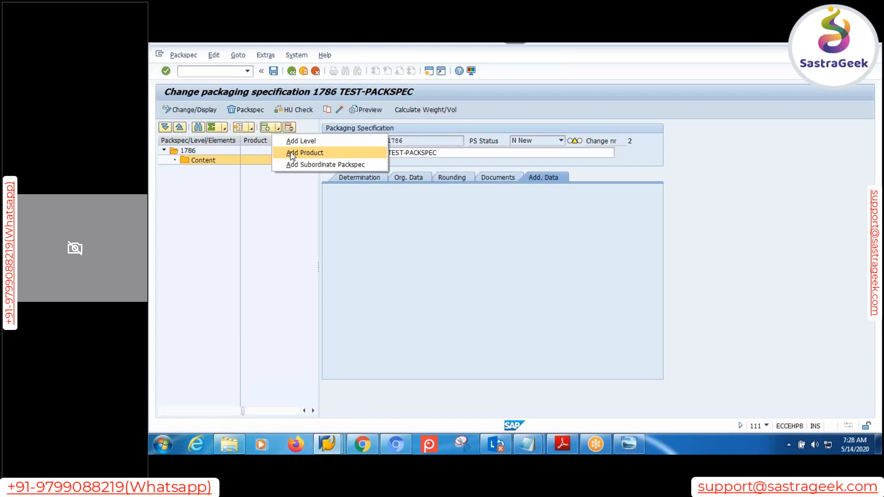
pyautogui.click(292, 153)
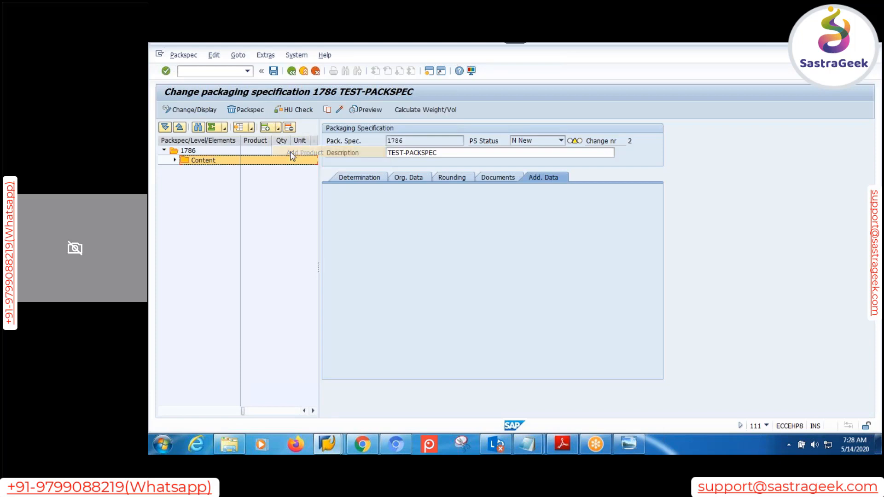
pyautogui.click(175, 160)
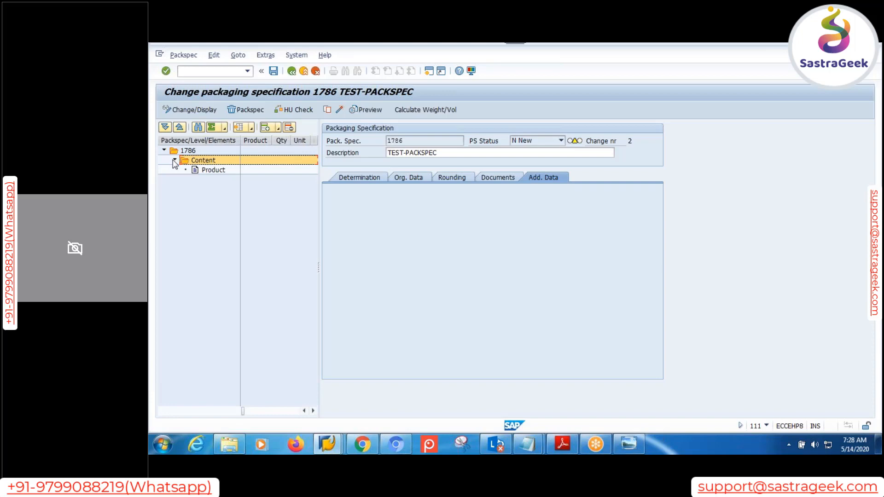
pyautogui.click(214, 170)
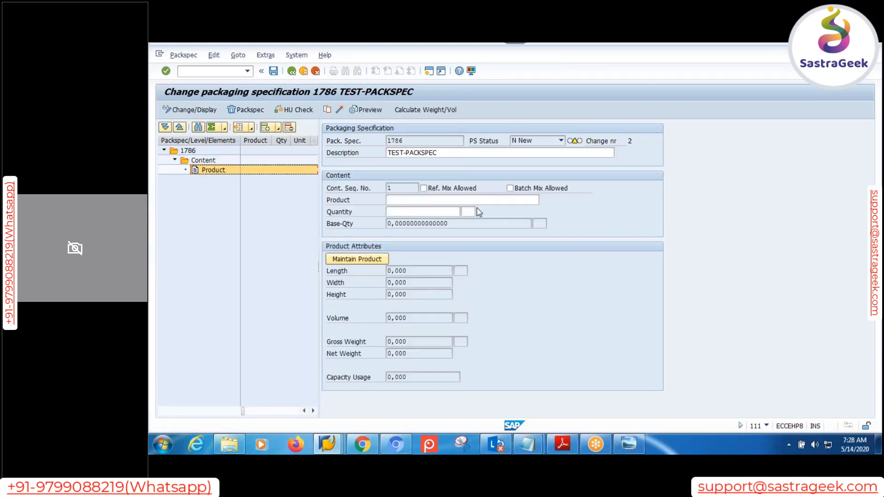
# Check the levels in the packaging specification diagram and add four levels to TEST-PACKSPEC.
pyautogui.hotkey('alt', 'Tab')
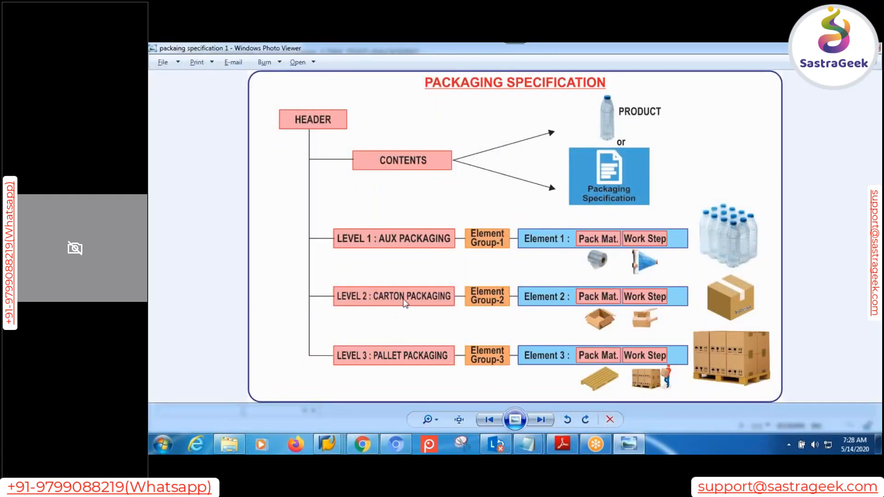
pyautogui.hotkey('alt', 'Tab')
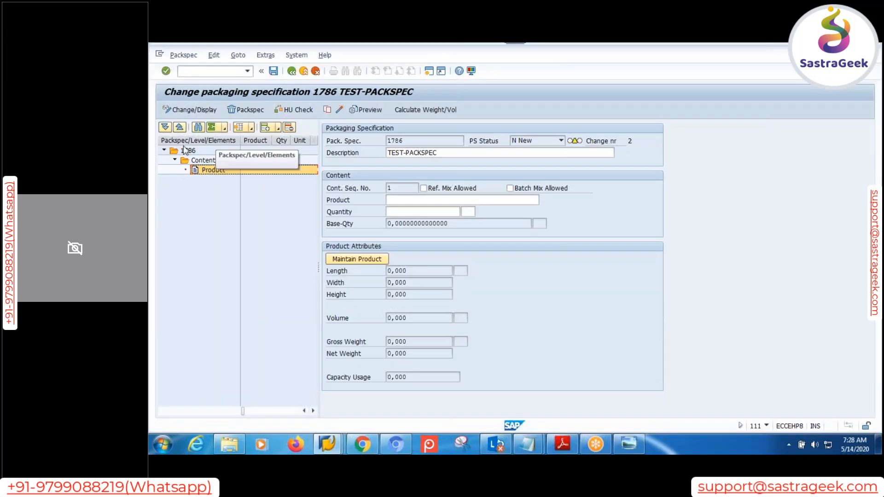
pyautogui.click(278, 129)
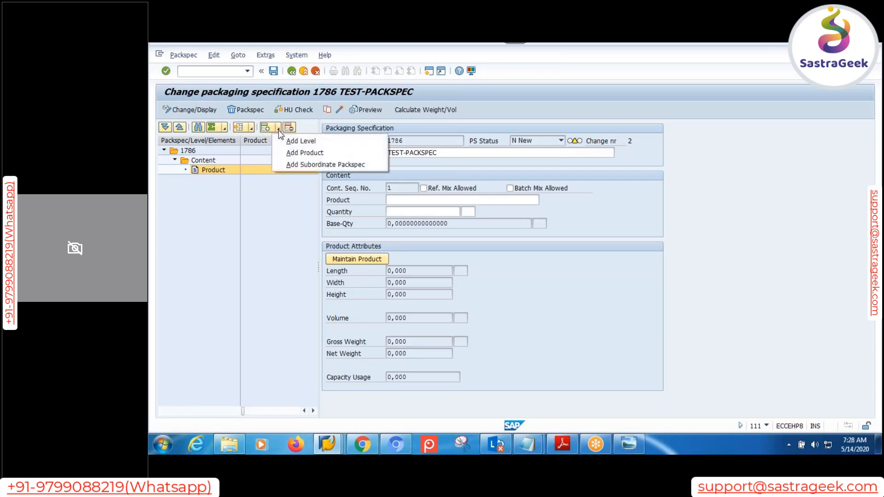
pyautogui.click(304, 142)
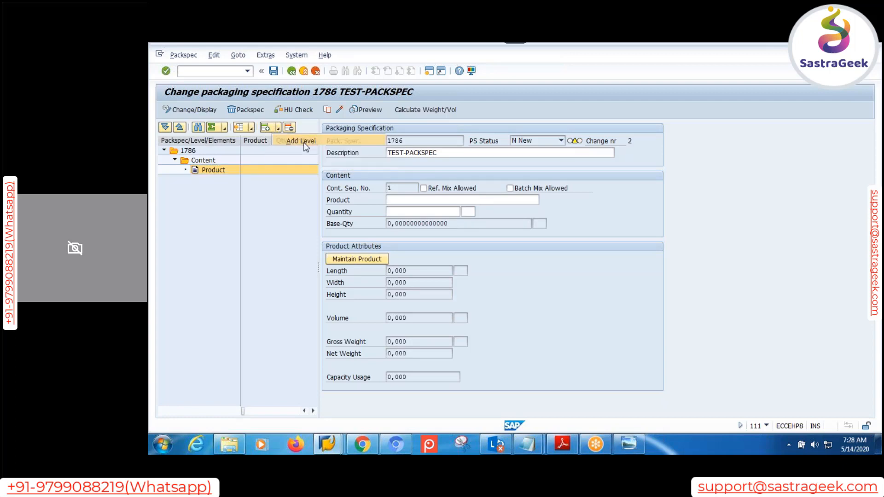
pyautogui.click(279, 130)
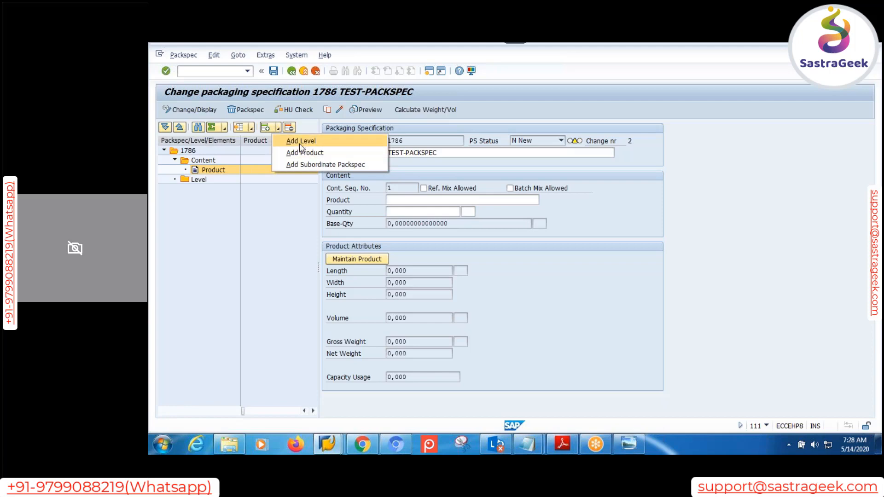
pyautogui.click(300, 145)
pyautogui.click(279, 129)
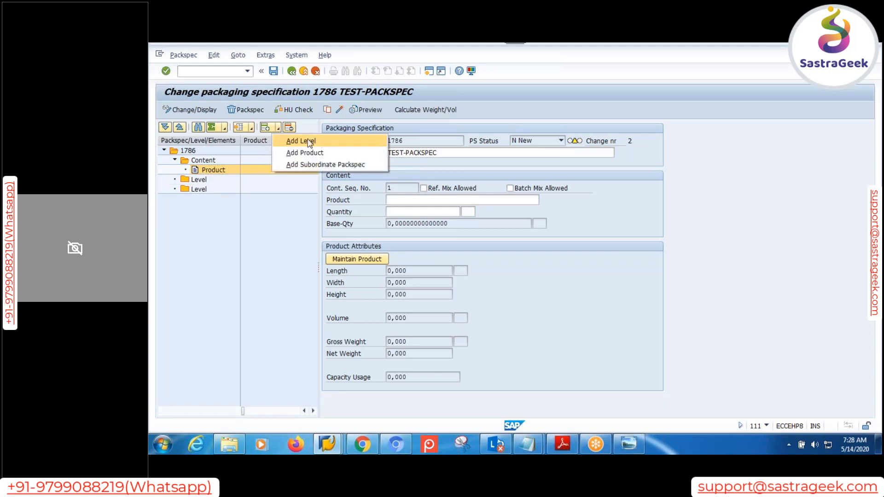
pyautogui.click(308, 141)
pyautogui.click(279, 129)
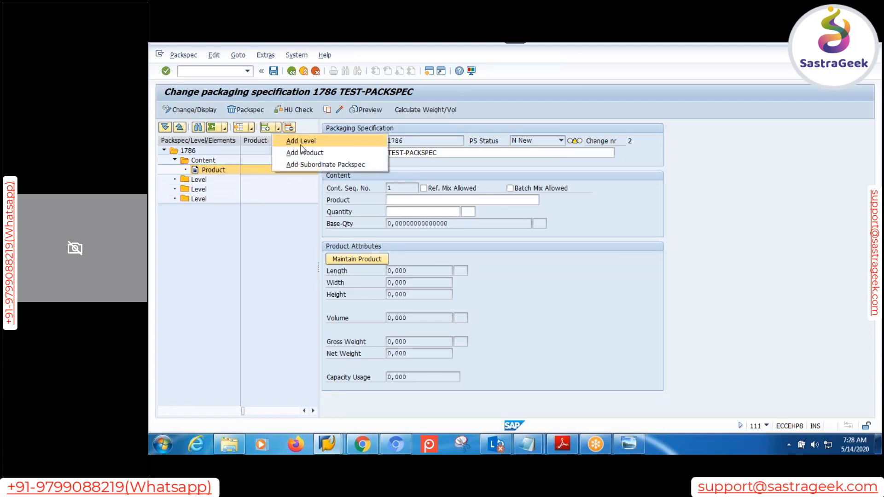
pyautogui.click(301, 145)
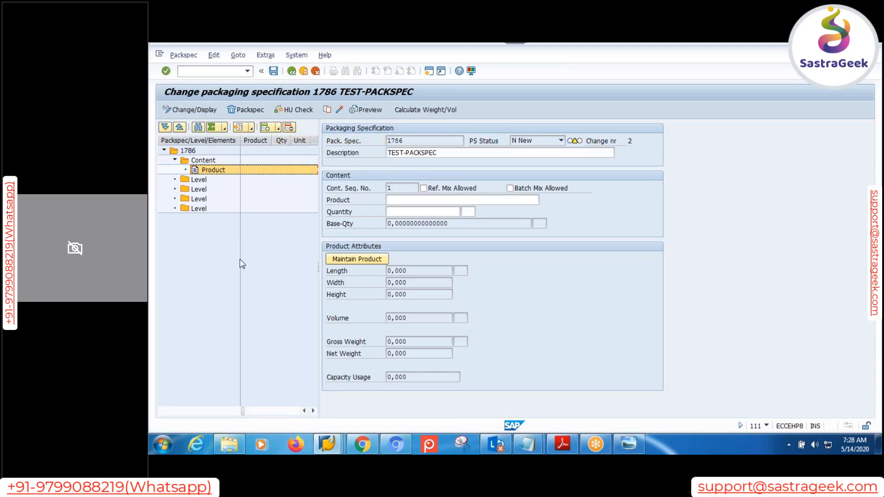
# Open the first level, check its element group in the diagram and create a new element group for it.
pyautogui.click(196, 182)
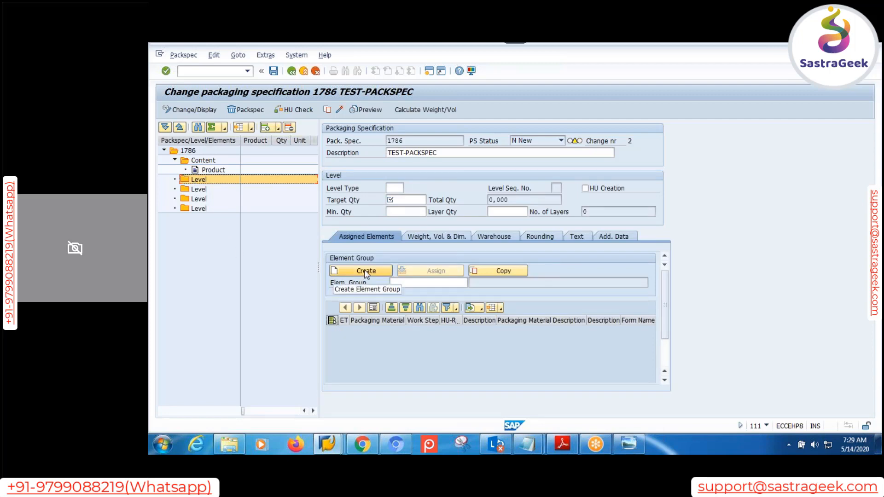
pyautogui.click(630, 443)
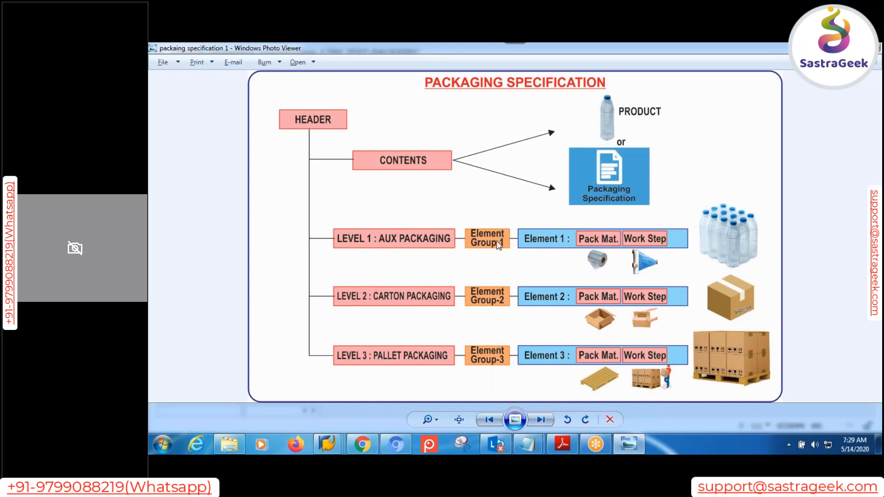
pyautogui.hotkey('alt', 'Tab')
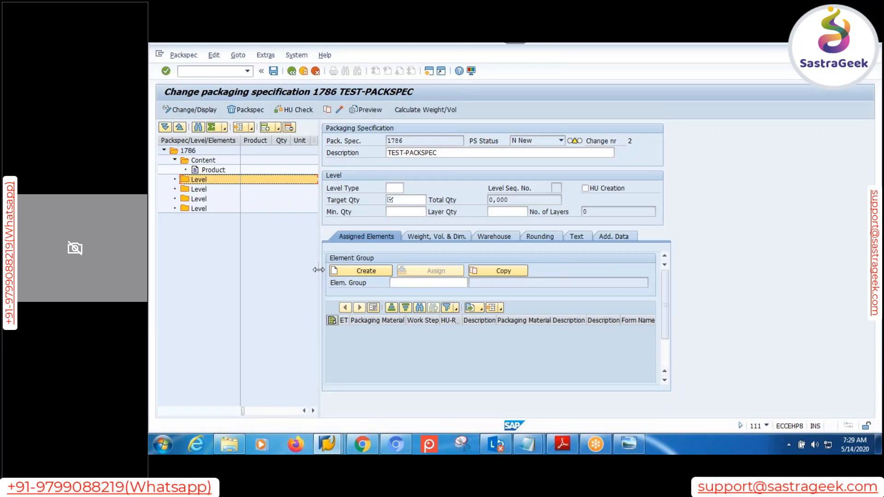
pyautogui.click(363, 271)
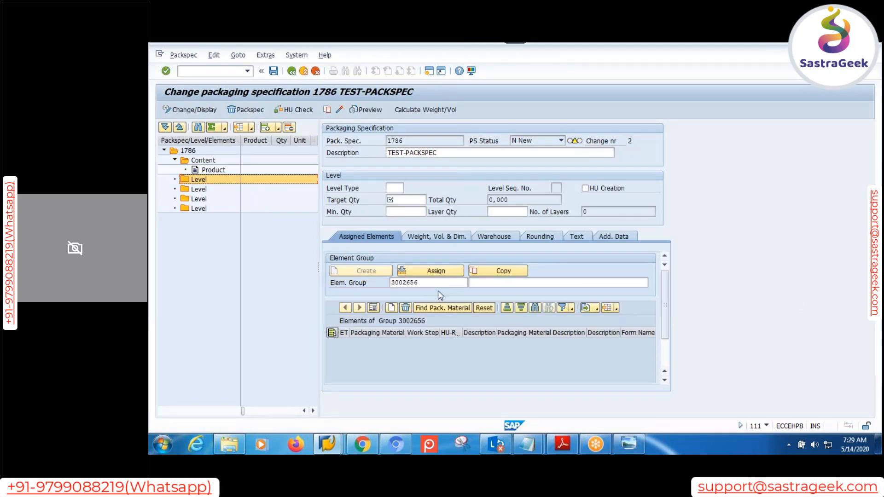
# Compare the first level's element group with the elements, packaging materials and work steps in the packaging specification diagram.
pyautogui.hotkey('alt', 'Tab')
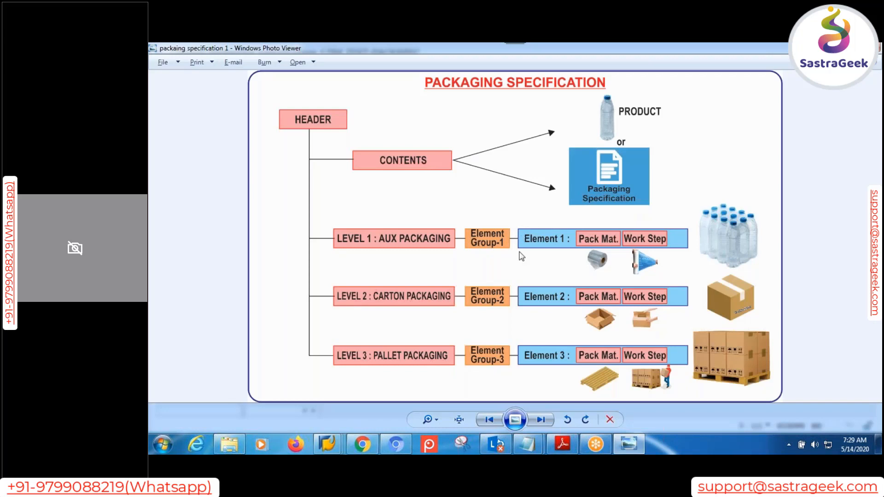
pyautogui.hotkey('alt', 'Tab')
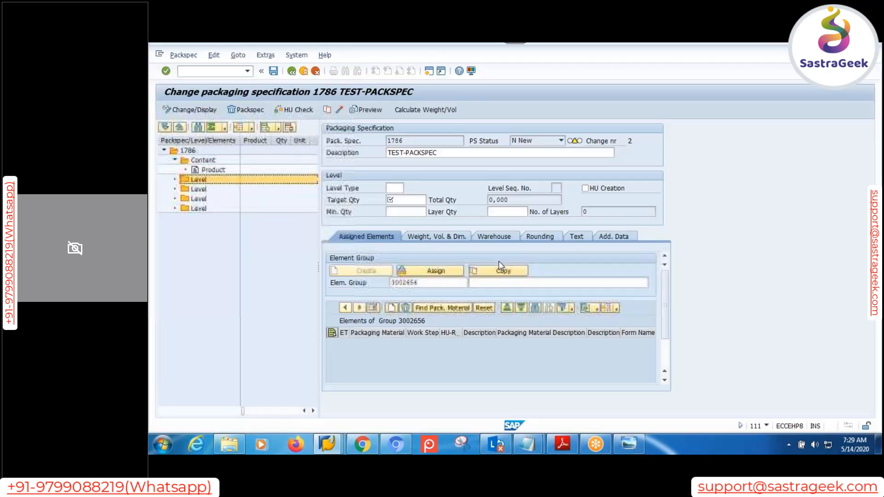
pyautogui.hotkey('alt', 'Tab')
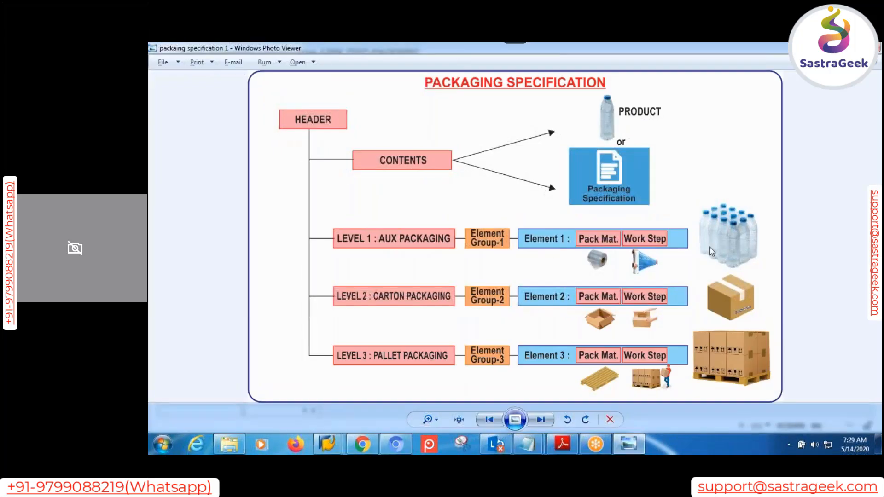
pyautogui.hotkey('alt', 'Tab')
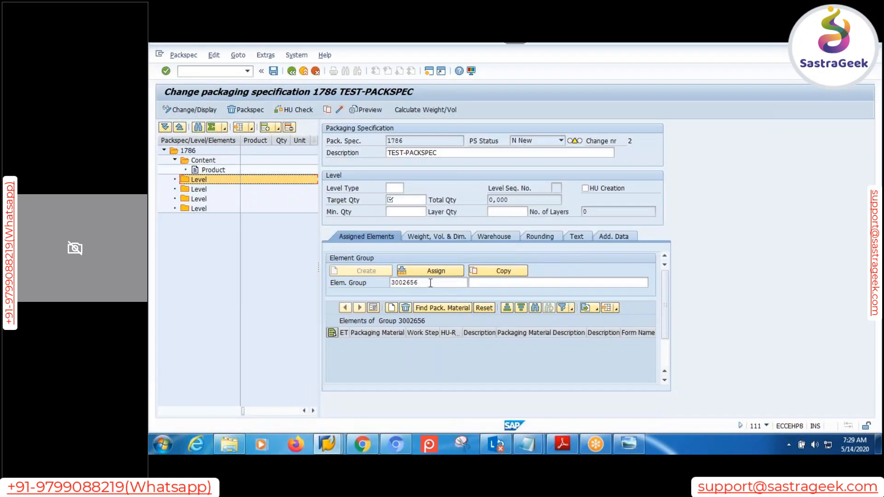
pyautogui.hotkey('alt', 'Tab')
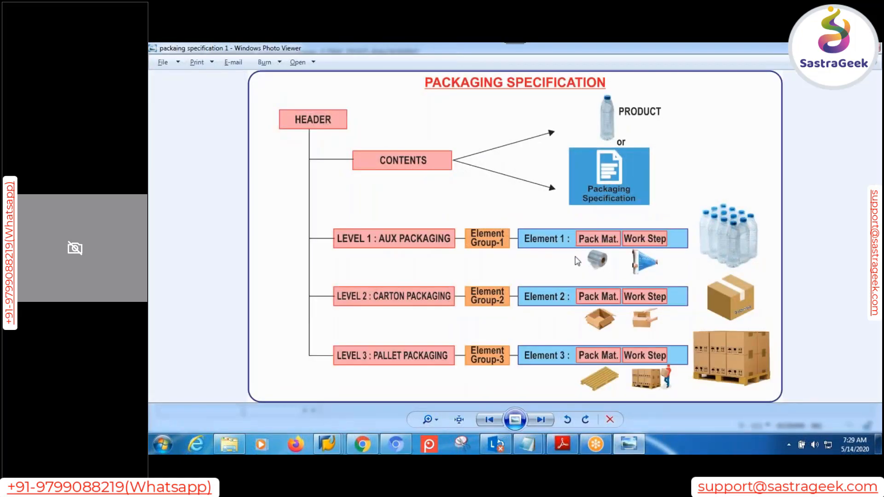
# Add three elements to the first level's element group and go through their Packaging Material and Work Step cells.
pyautogui.hotkey('alt', 'Tab')
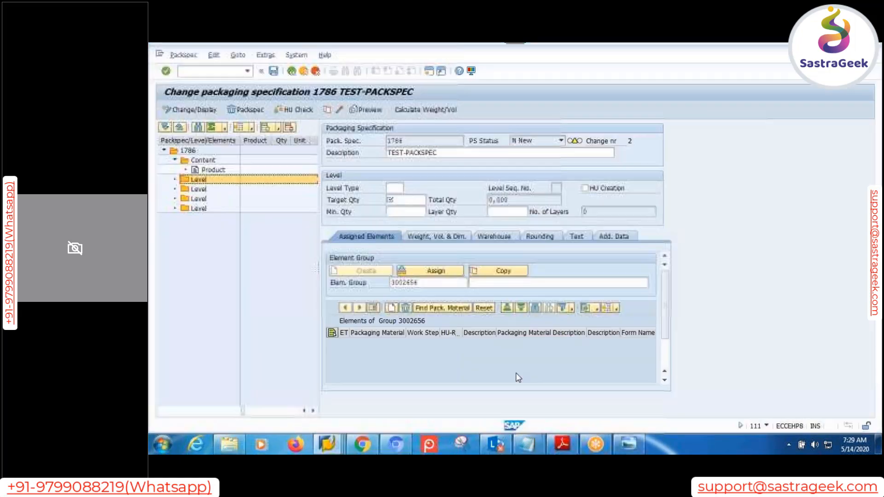
pyautogui.click(391, 308)
pyautogui.click(392, 308)
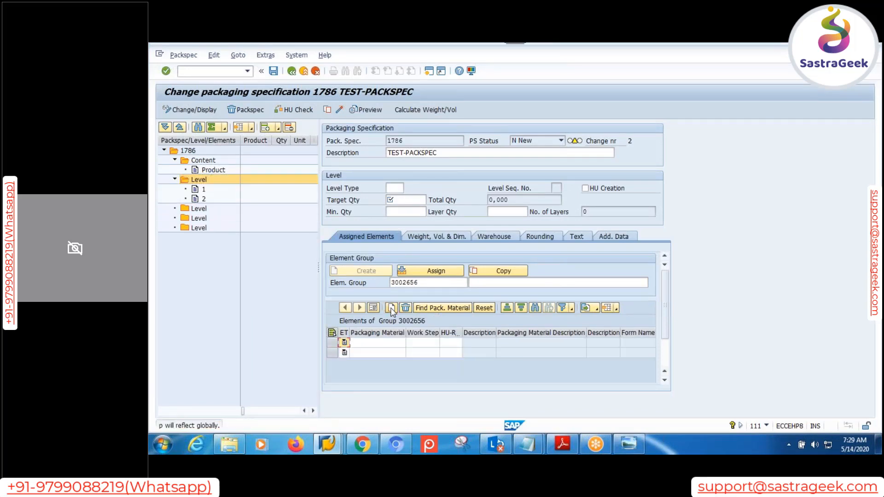
pyautogui.click(391, 309)
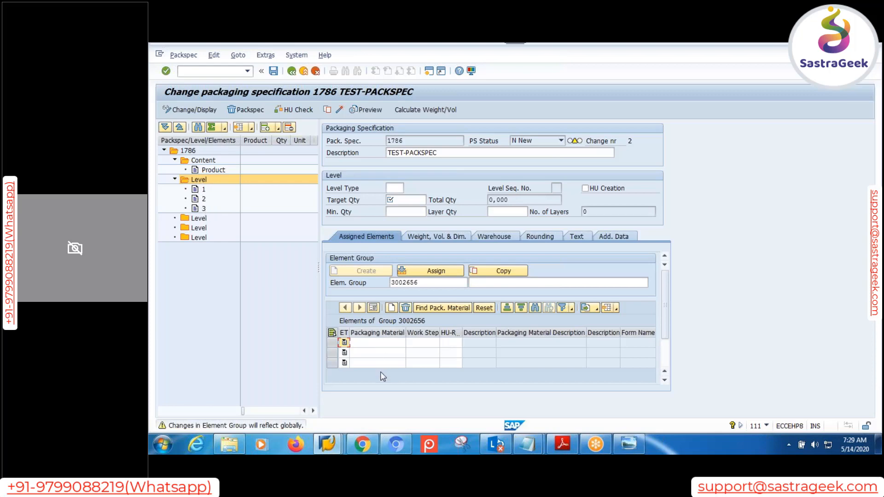
pyautogui.click(381, 345)
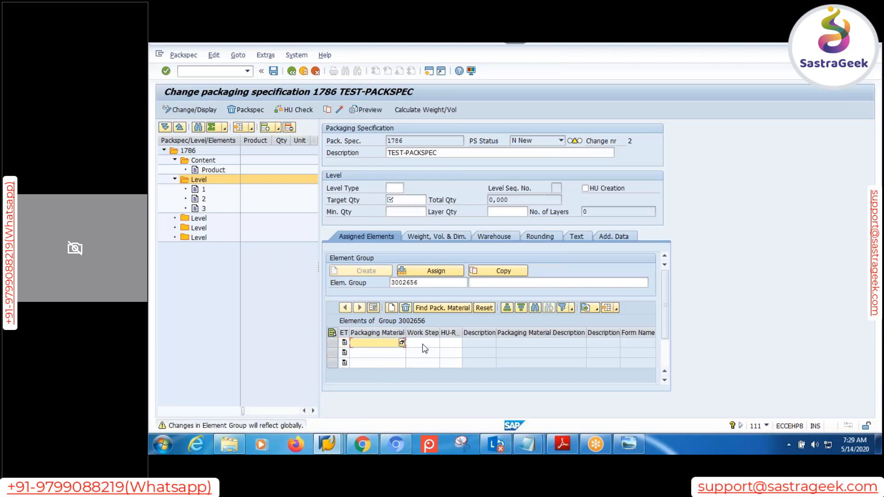
pyautogui.click(396, 353)
pyautogui.click(418, 354)
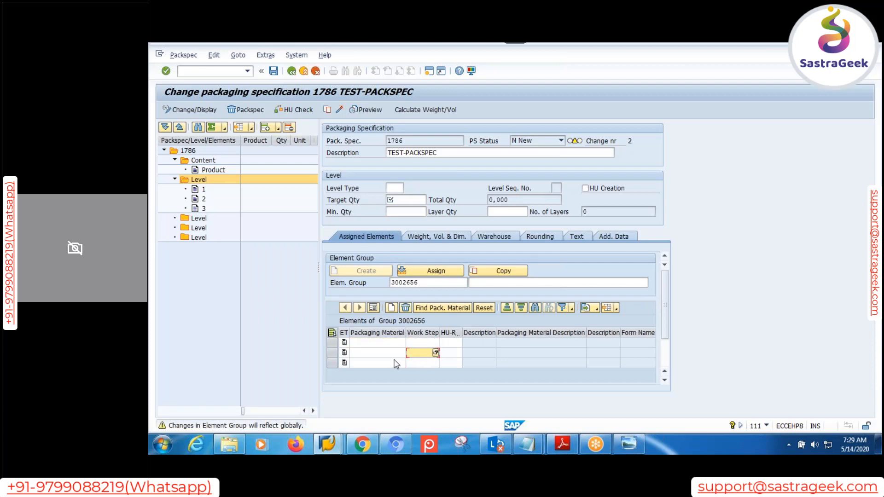
pyautogui.click(360, 364)
pyautogui.press('Tab')
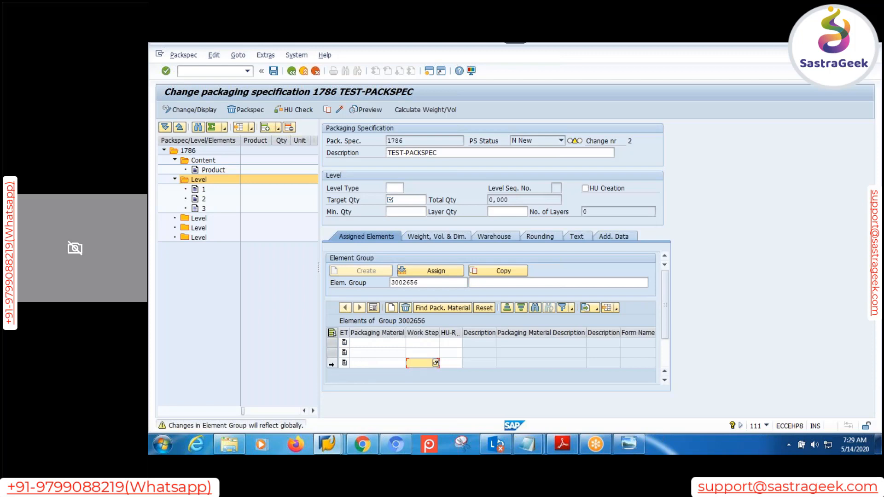
# Delete the third and second elements from the first level's element group, confirming each deletion.
pyautogui.click(332, 364)
pyautogui.click(406, 308)
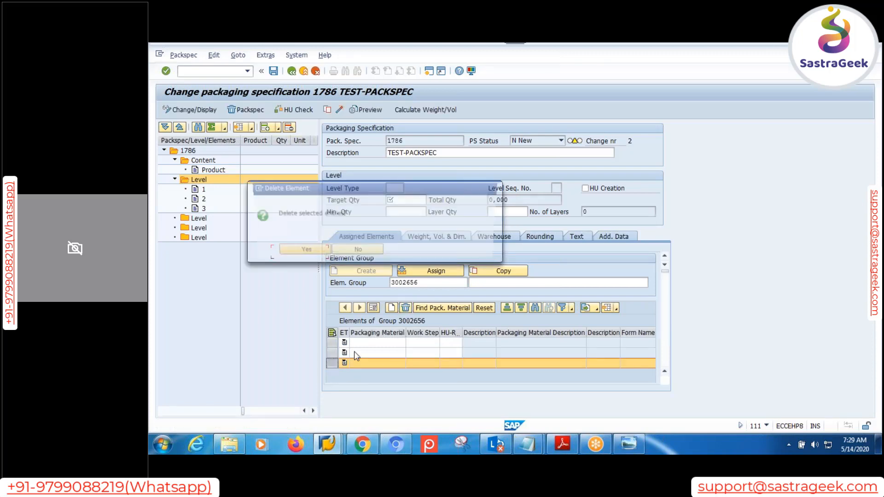
pyautogui.click(307, 249)
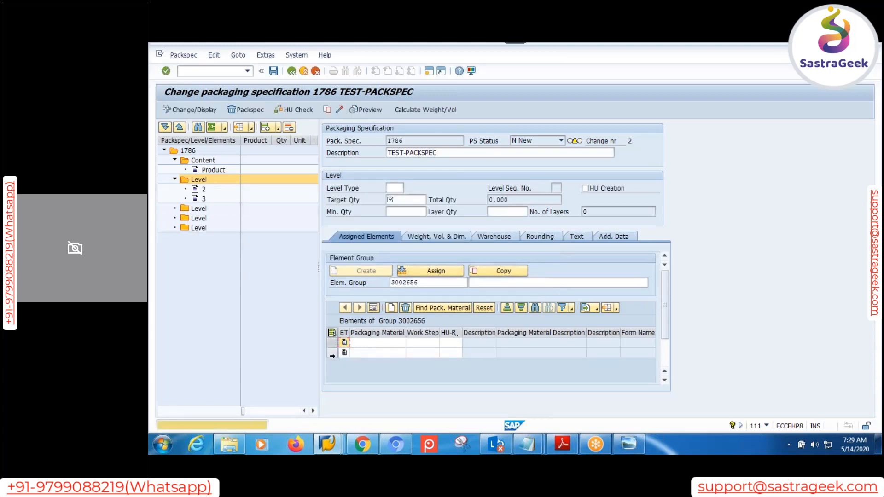
pyautogui.click(332, 353)
pyautogui.click(406, 308)
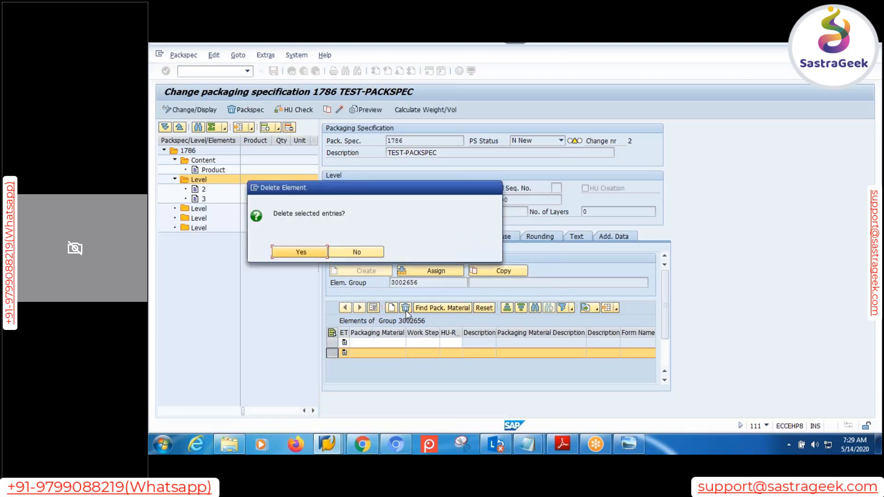
pyautogui.click(299, 252)
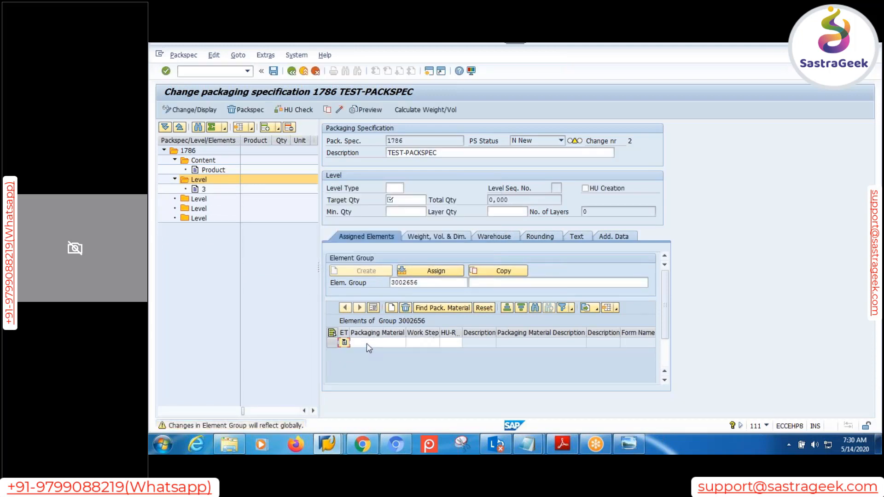
# Create an element group for the second level and add two elements with Packaging Material and Work Step cells.
pyautogui.click(198, 200)
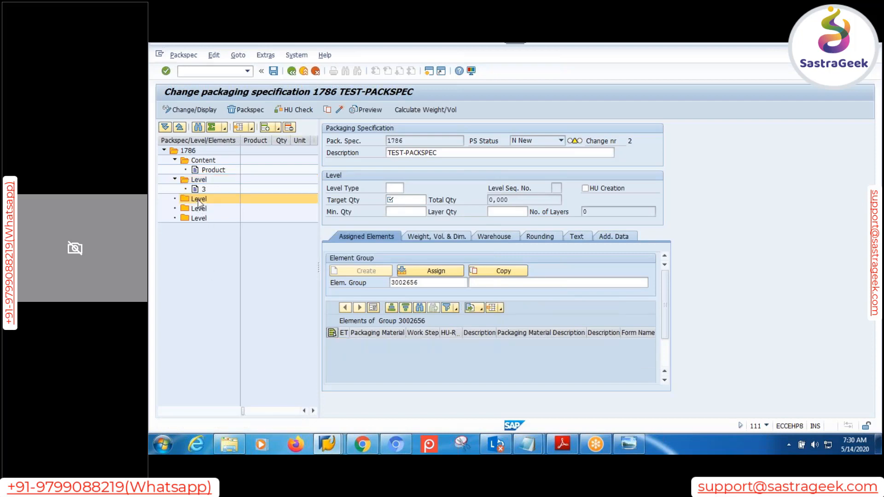
pyautogui.click(360, 272)
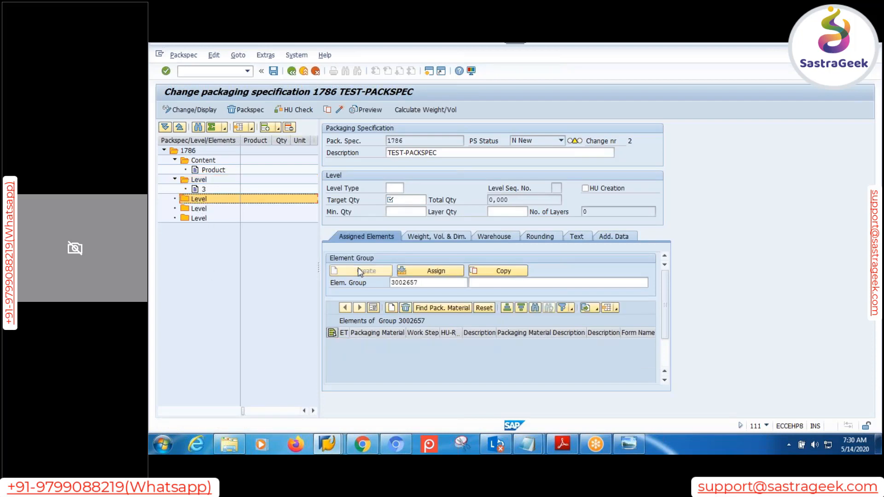
pyautogui.click(392, 308)
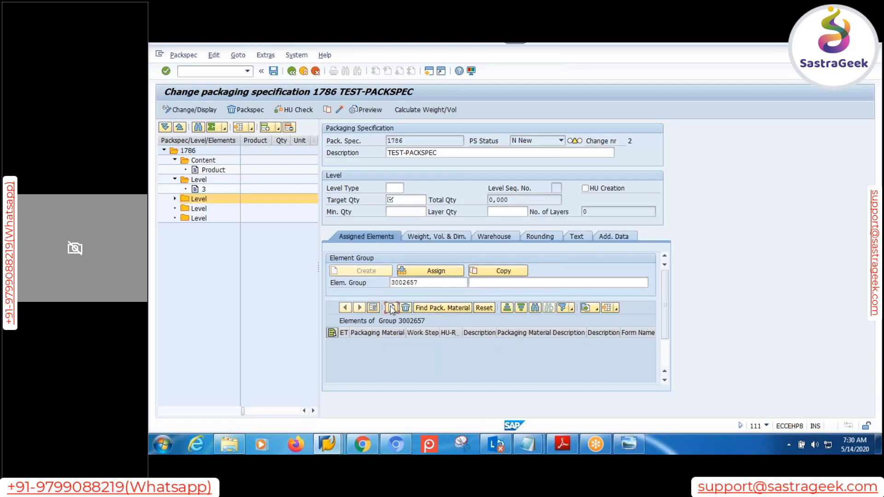
pyautogui.click(392, 308)
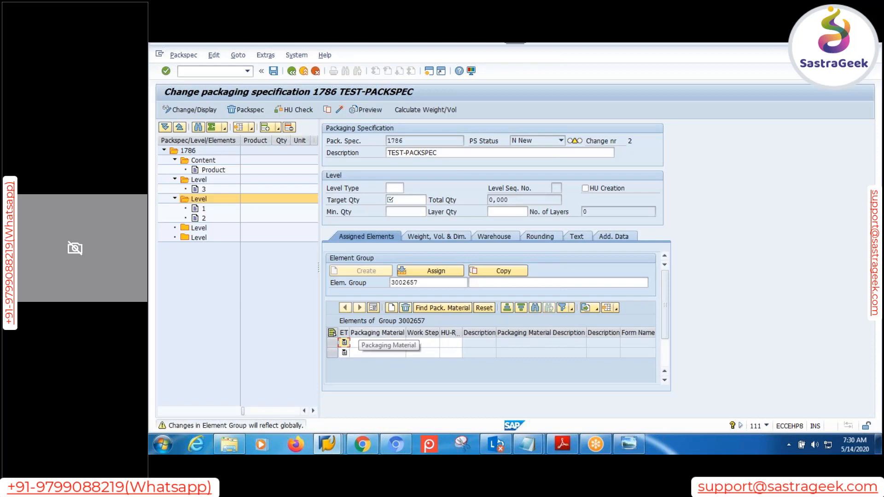
pyautogui.click(359, 344)
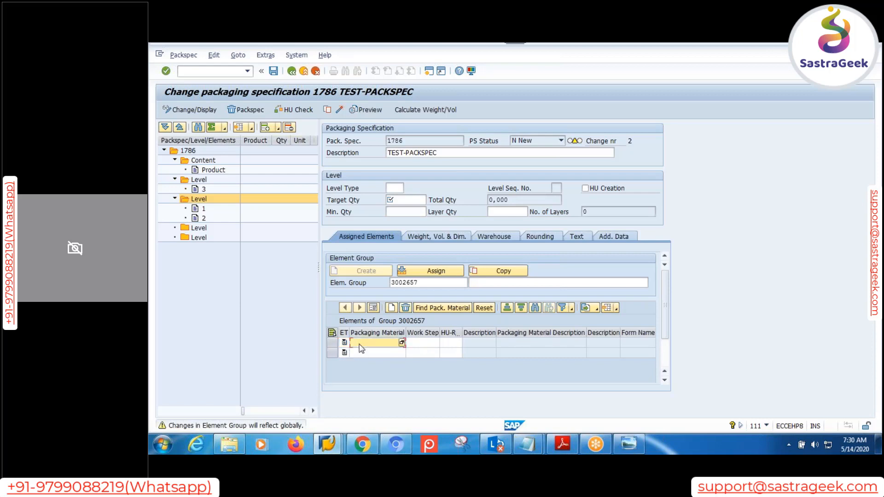
pyautogui.click(427, 344)
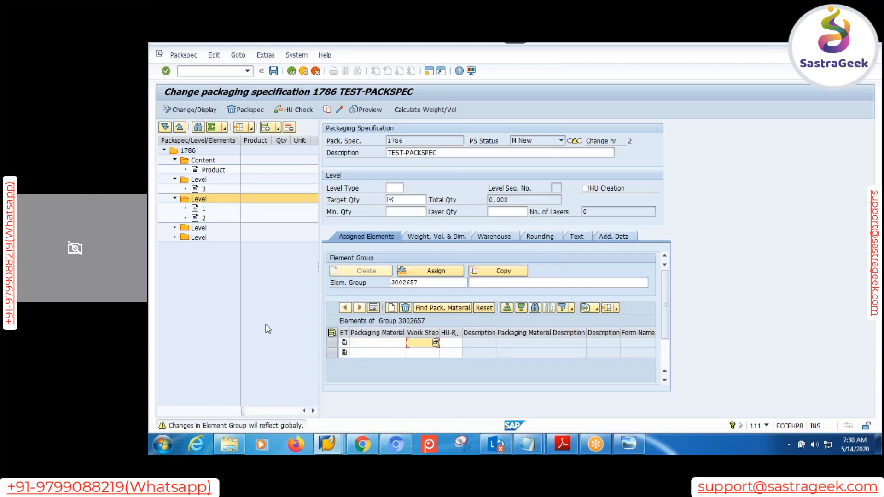
# Delete all four levels from TEST-PACKSPEC, working from the last level up to the first.
pyautogui.click(200, 230)
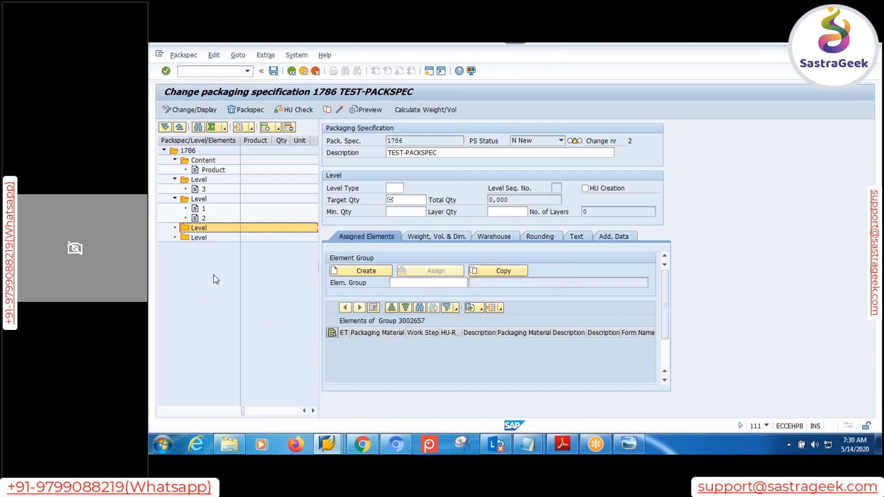
pyautogui.click(199, 238)
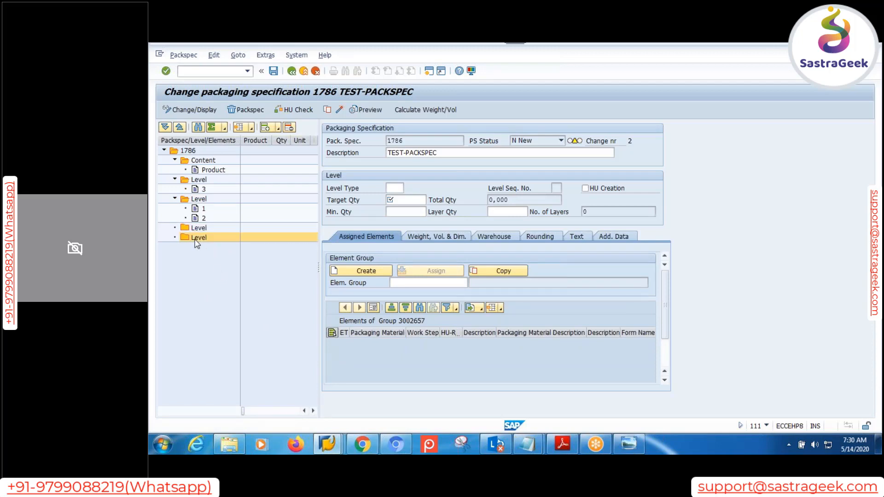
pyautogui.click(291, 128)
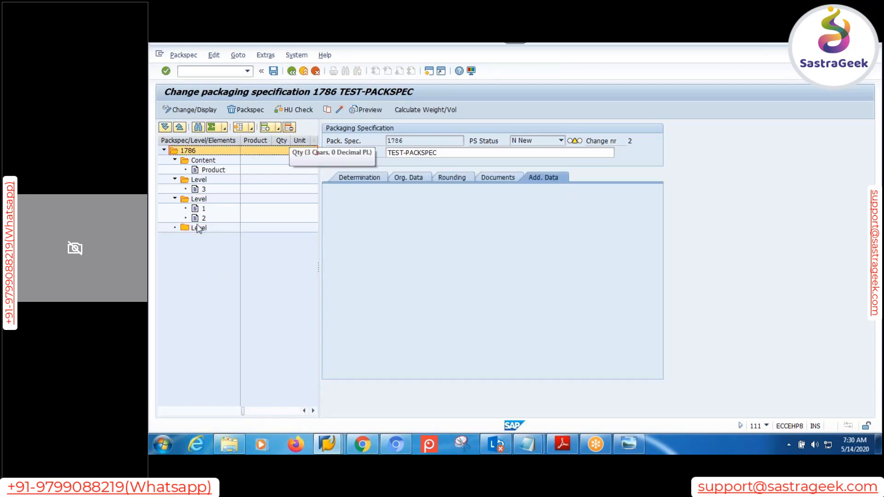
pyautogui.click(200, 227)
pyautogui.click(288, 127)
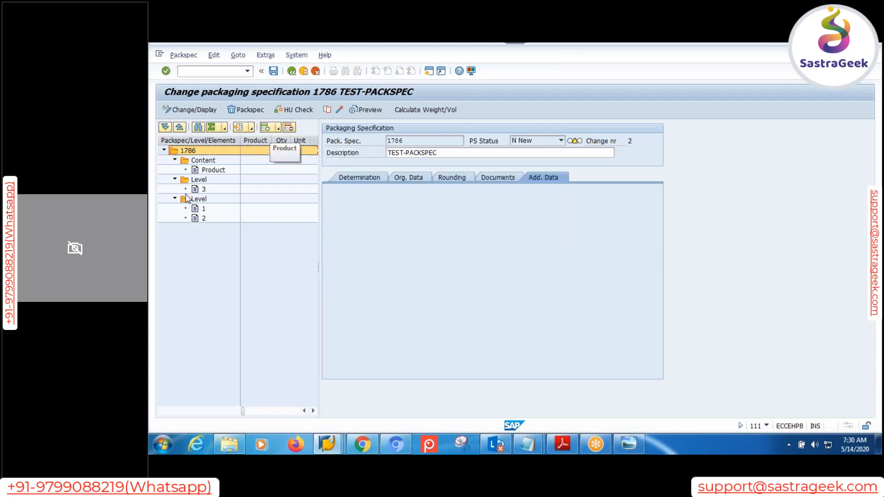
pyautogui.click(199, 199)
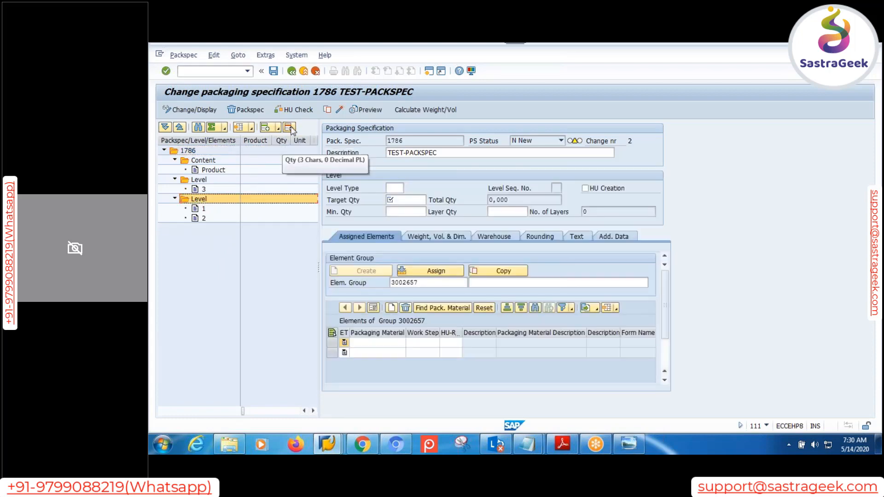
pyautogui.click(289, 127)
pyautogui.click(195, 190)
pyautogui.click(199, 180)
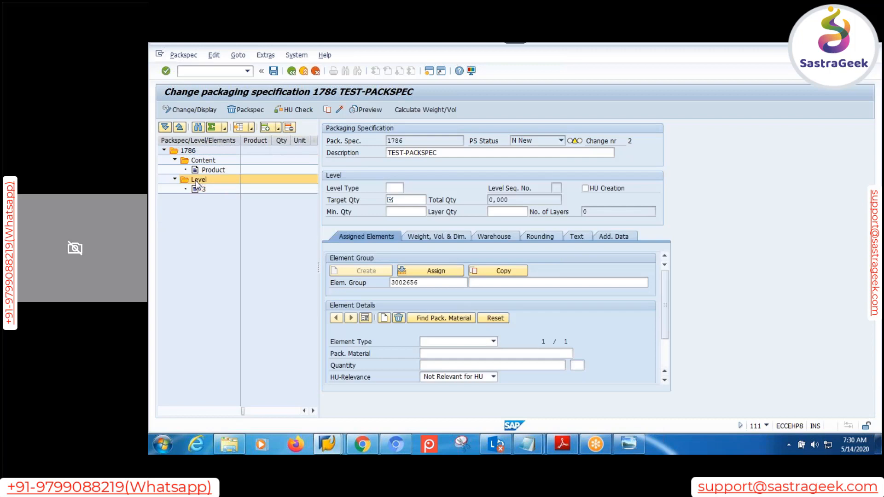
pyautogui.click(290, 128)
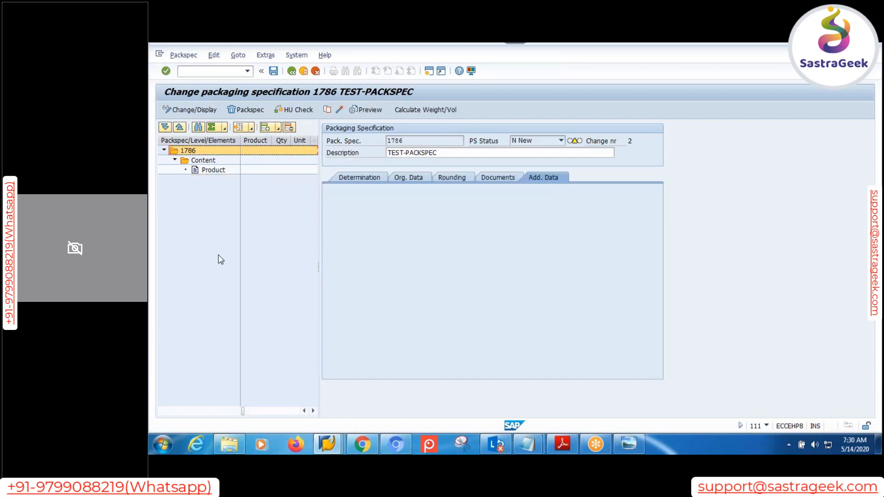
# Delete the product entry under the Content node and switch back to the packaging specification diagram.
pyautogui.click(212, 170)
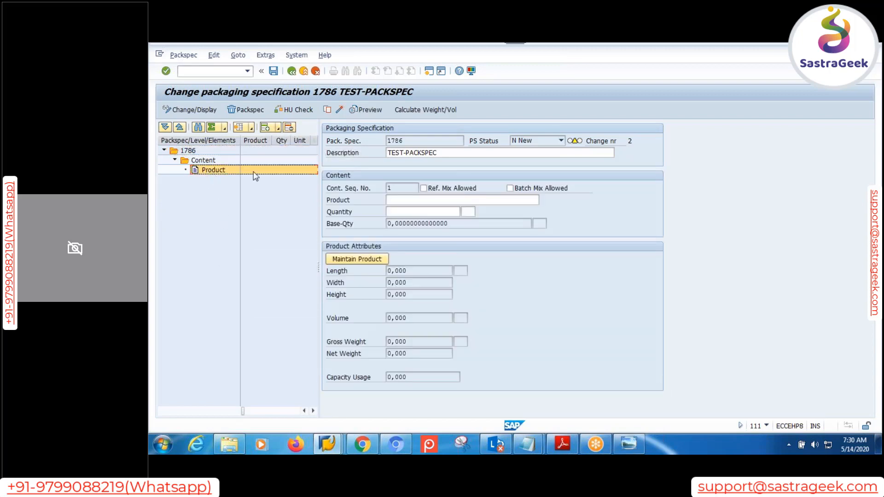
pyautogui.click(290, 128)
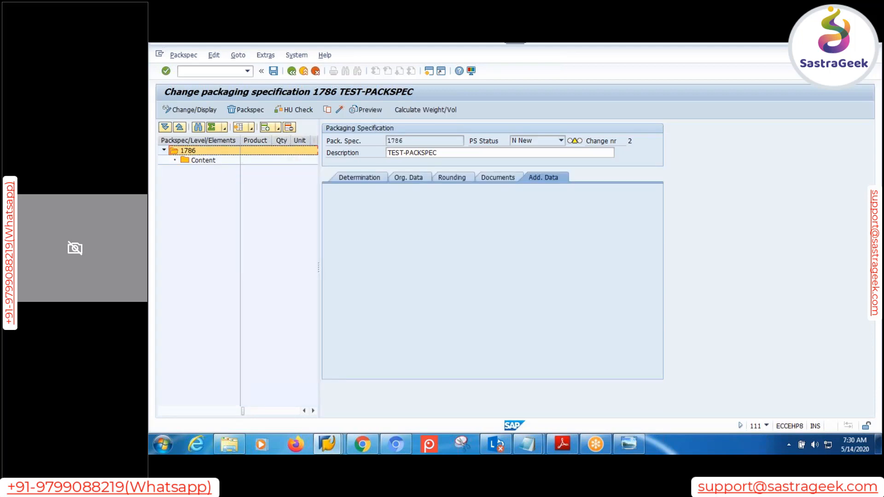
pyautogui.click(643, 444)
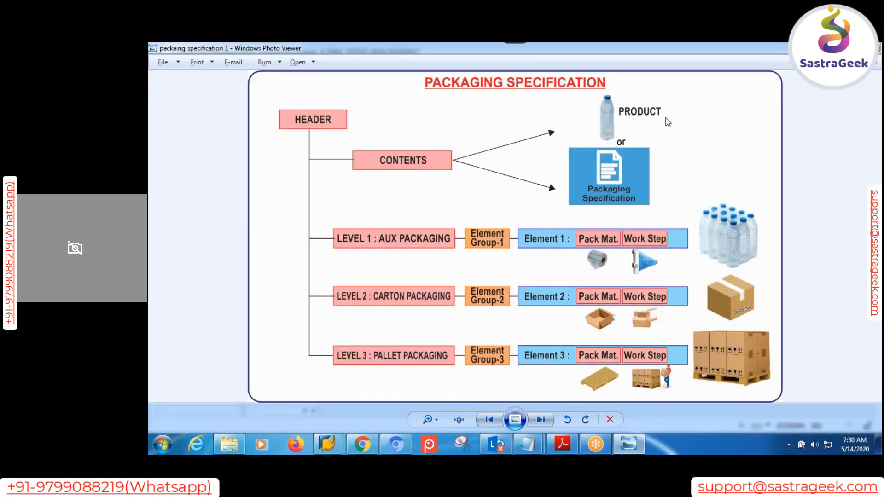
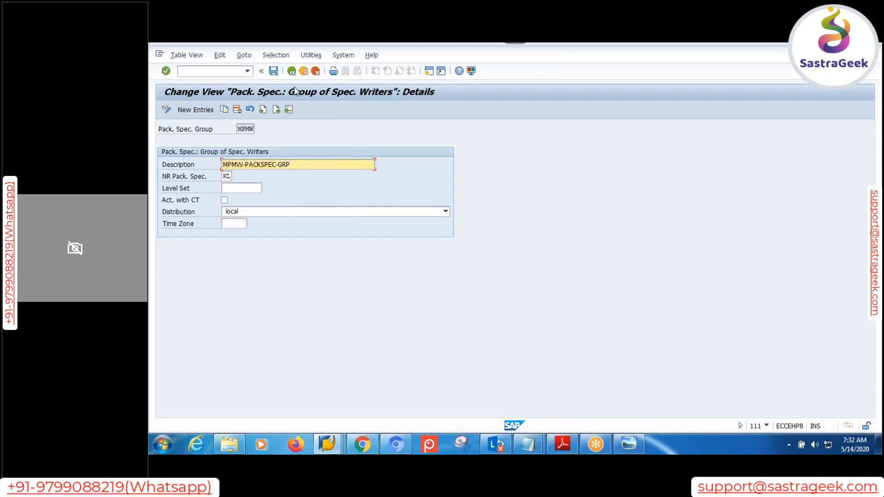
# Review packaging specification group MPMW, check its Level Set field in the details, and return to the IMG structure.
pyautogui.click(292, 70)
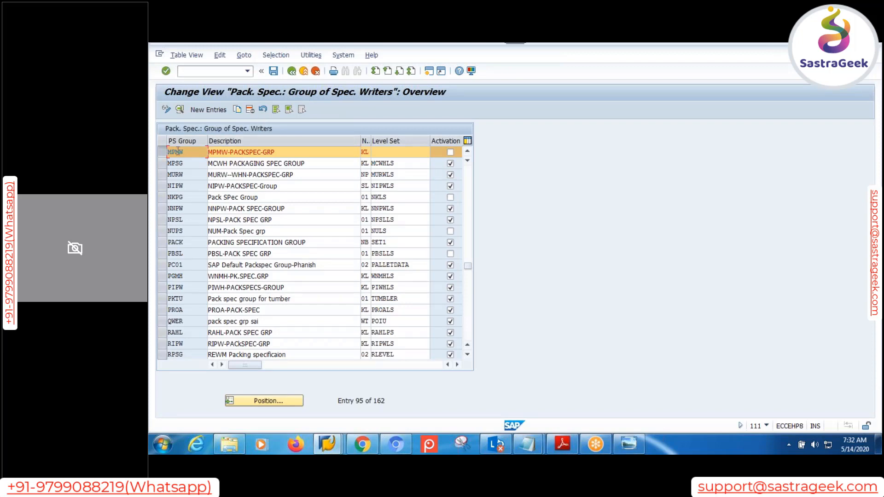
pyautogui.click(179, 110)
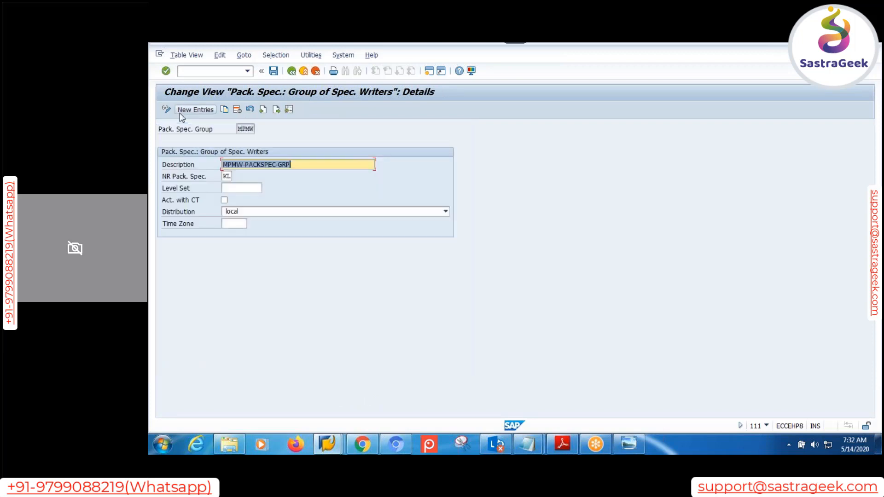
pyautogui.click(241, 189)
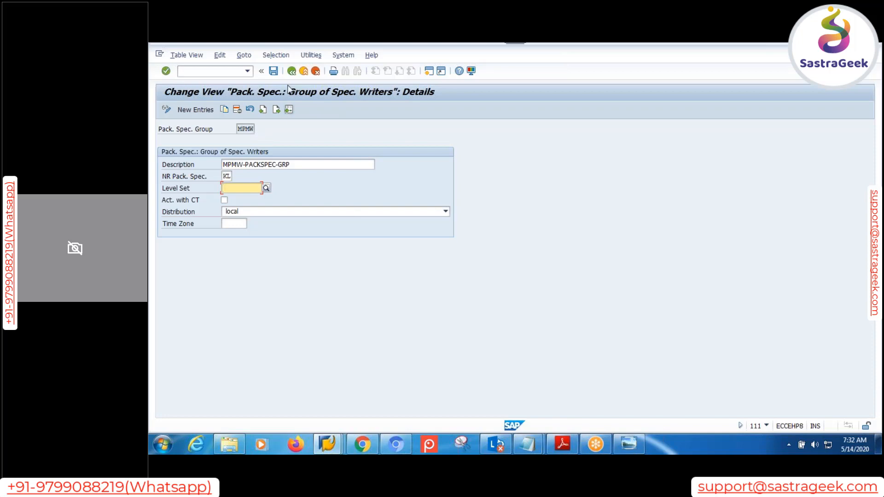
pyautogui.click(292, 71)
pyautogui.click(291, 71)
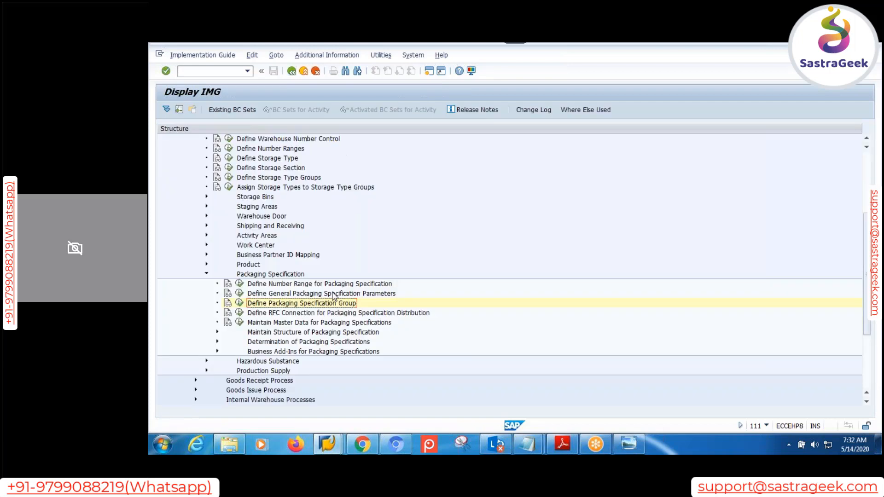
# Expand Maintain Structure of Packaging Specification in the IMG and open the Define Level Set activity.
pyautogui.click(281, 333)
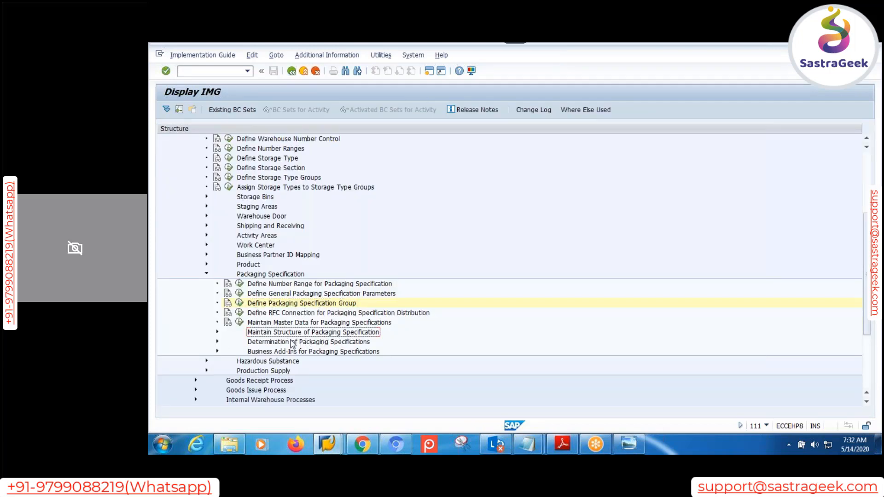
pyautogui.click(217, 332)
pyautogui.scroll(-2, 317, 351)
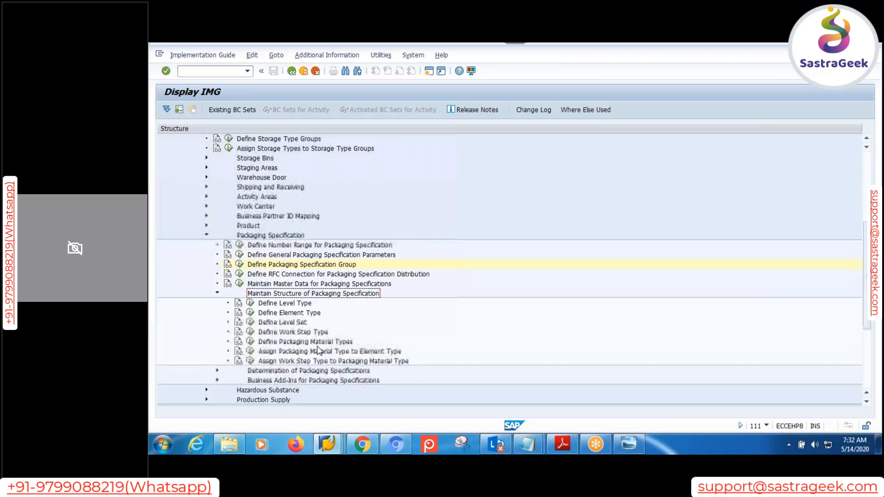
pyautogui.click(301, 305)
pyautogui.click(297, 324)
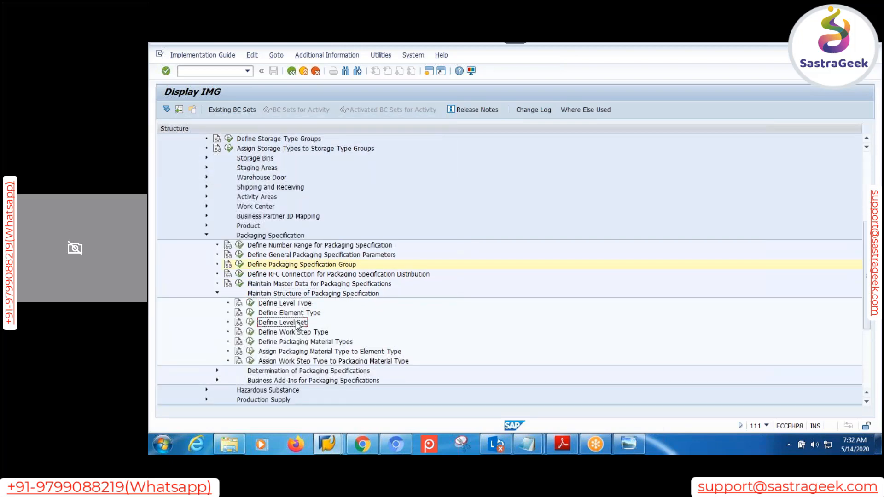
pyautogui.click(251, 324)
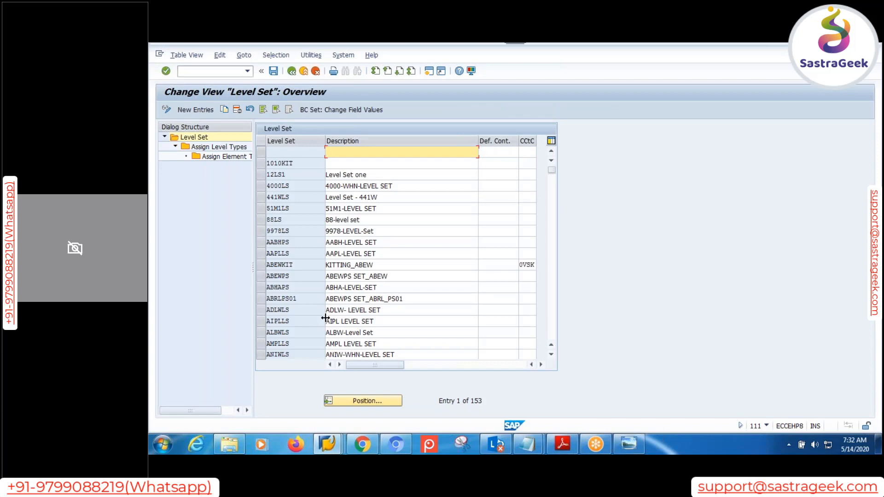
# Create level set MPMWLS with description MPMW-LEVESET, save it to the proposed customizing request, and return to the IMG structure.
pyautogui.click(191, 111)
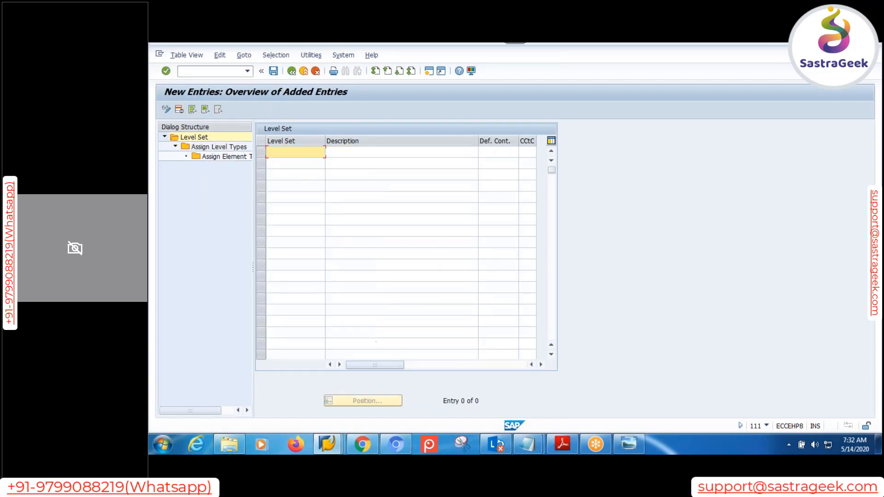
pyautogui.write('MPMWLS')
pyautogui.click(369, 154)
pyautogui.write('MPM')
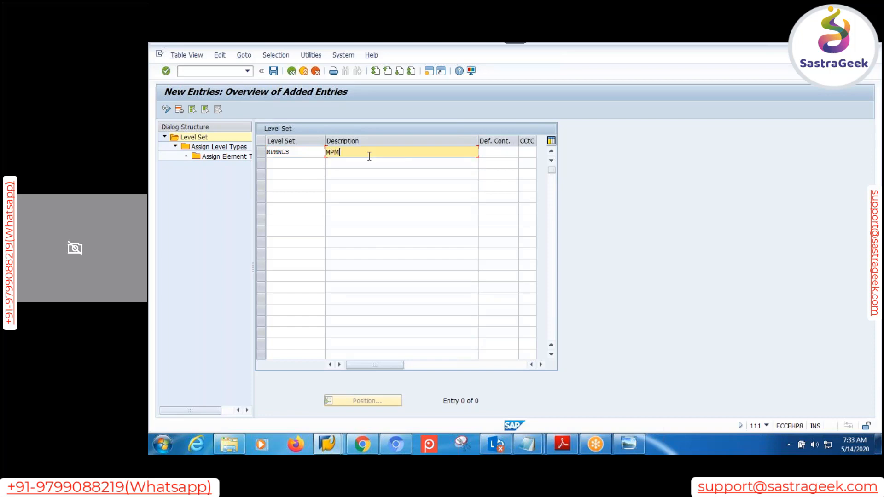
pyautogui.write('W-LEVESET')
pyautogui.press('Return')
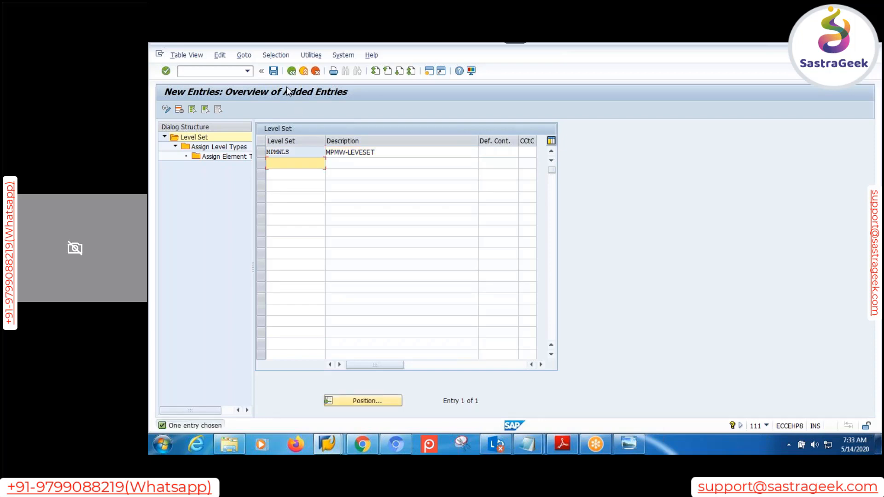
pyautogui.click(276, 75)
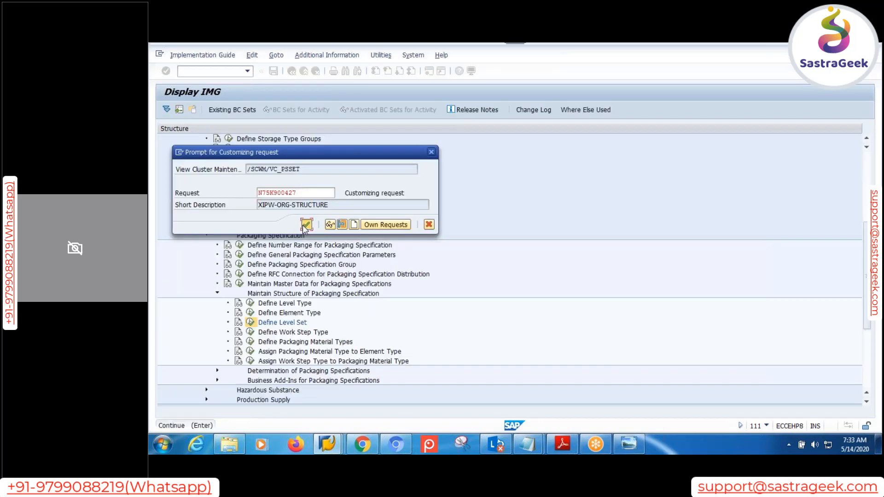
pyautogui.click(303, 223)
pyautogui.click(292, 72)
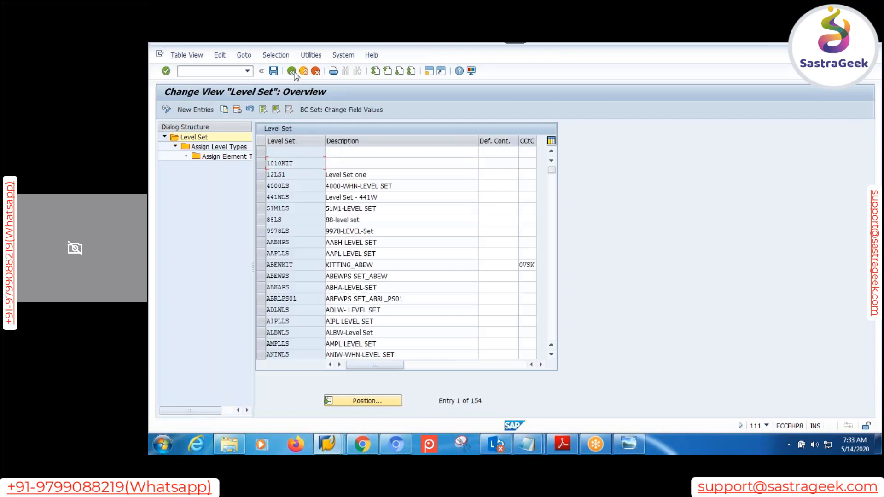
pyautogui.click(293, 73)
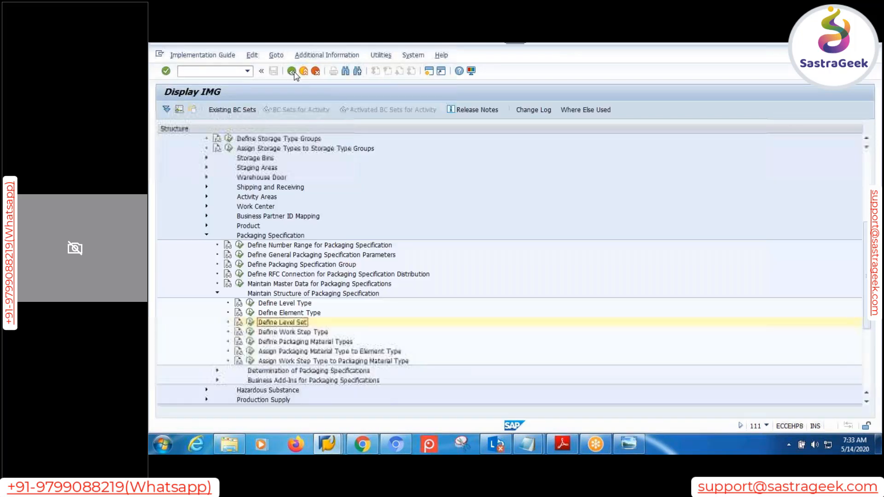
# Open the Define Packaging Specification Group activity and position the list on group MPMW.
pyautogui.click(310, 265)
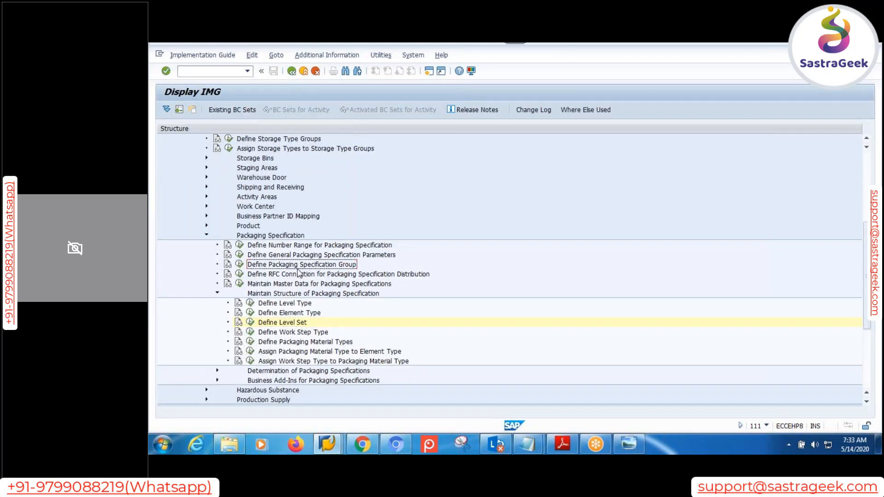
pyautogui.click(239, 264)
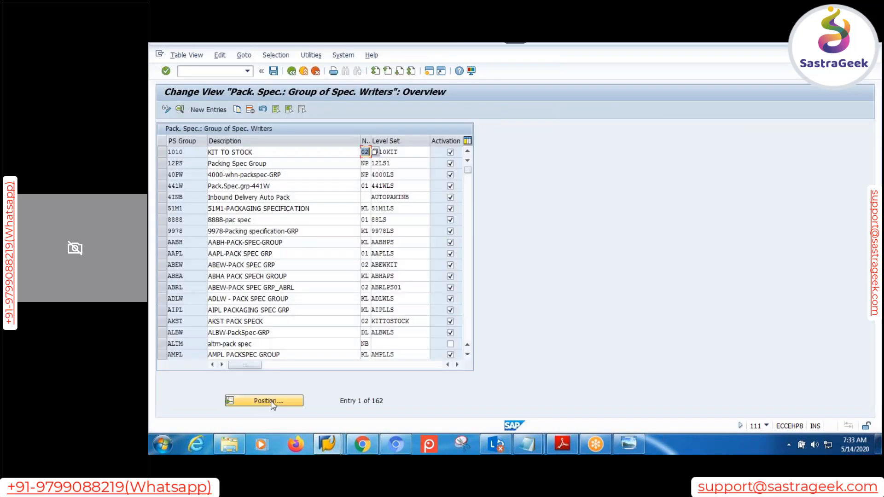
pyautogui.click(271, 402)
pyautogui.write('MPMW')
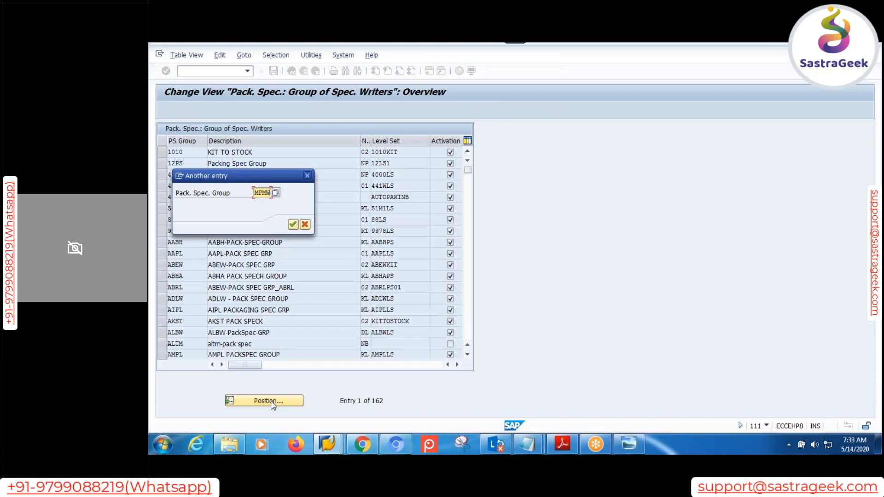
pyautogui.click(293, 225)
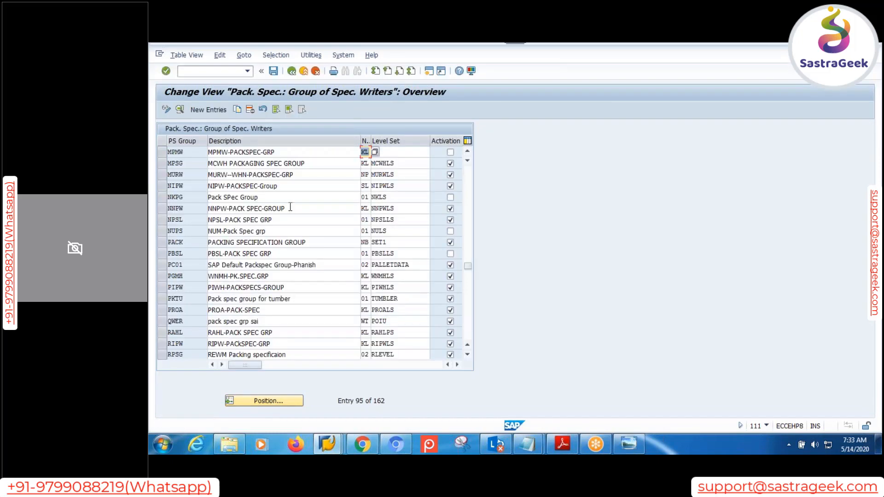
# Assign level set MPMWLS in the details of packaging specification group MPMW and save to the proposed customizing request.
pyautogui.click(180, 110)
pyautogui.click(251, 188)
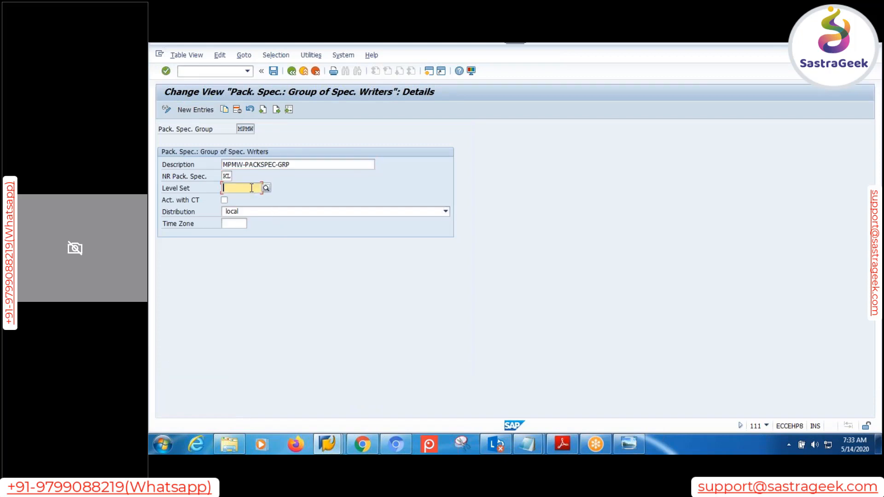
pyautogui.write('MPMW')
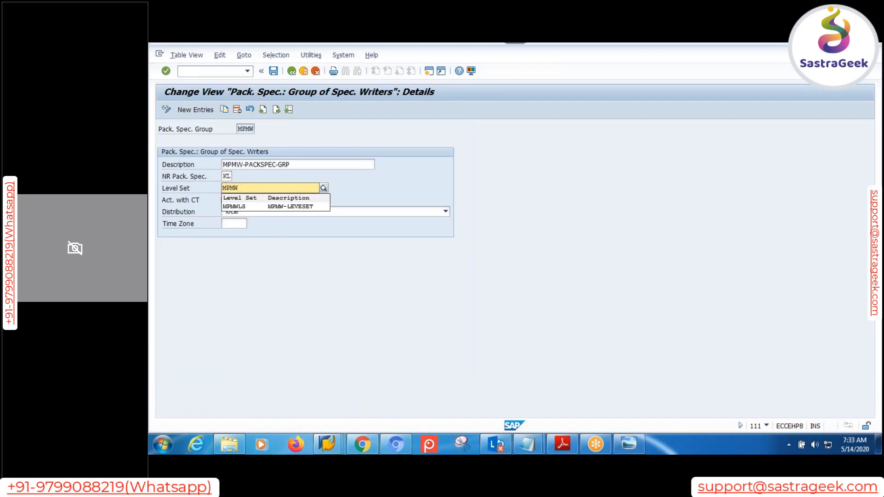
pyautogui.click(288, 206)
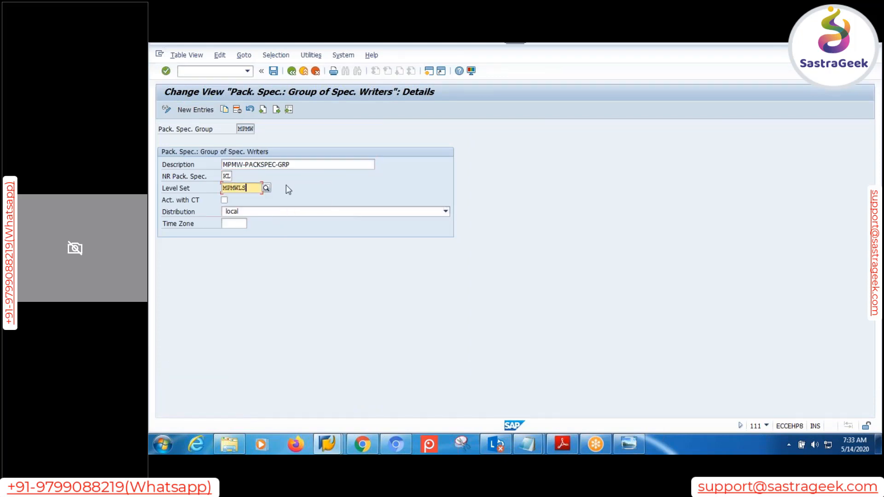
pyautogui.click(273, 70)
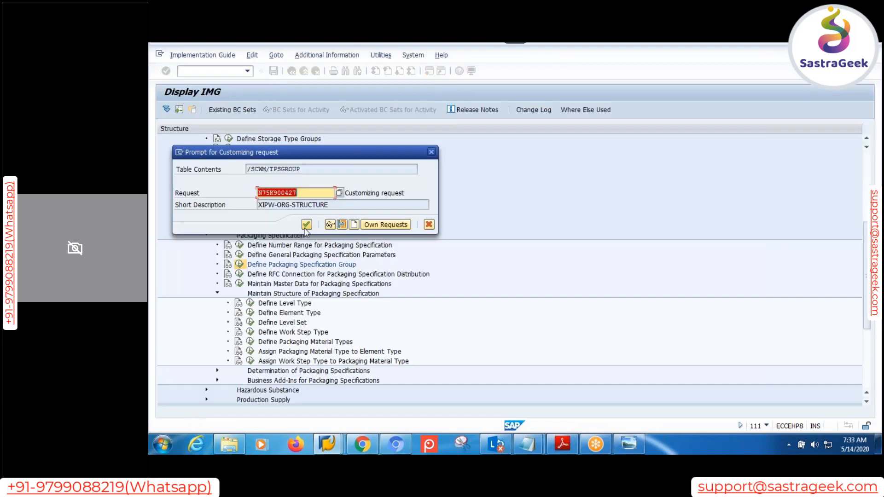
pyautogui.click(304, 223)
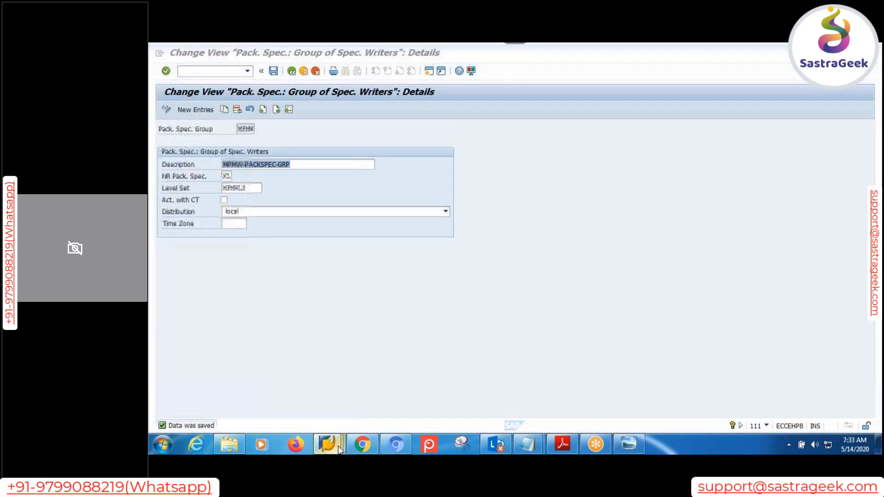
# Switch to the TEST-PACKSPEC session, leave the packaging specification without saving, and return to SAP Easy Access.
pyautogui.moveTo(327, 443)
pyautogui.click(366, 415)
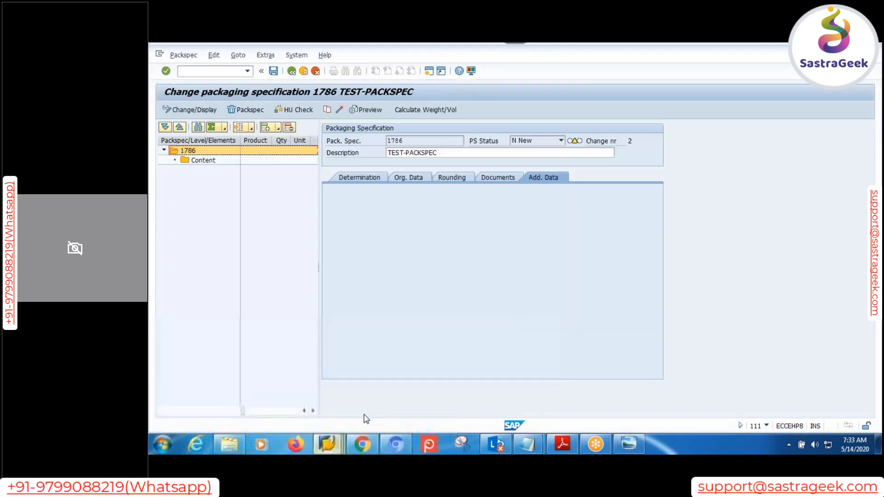
pyautogui.click(293, 72)
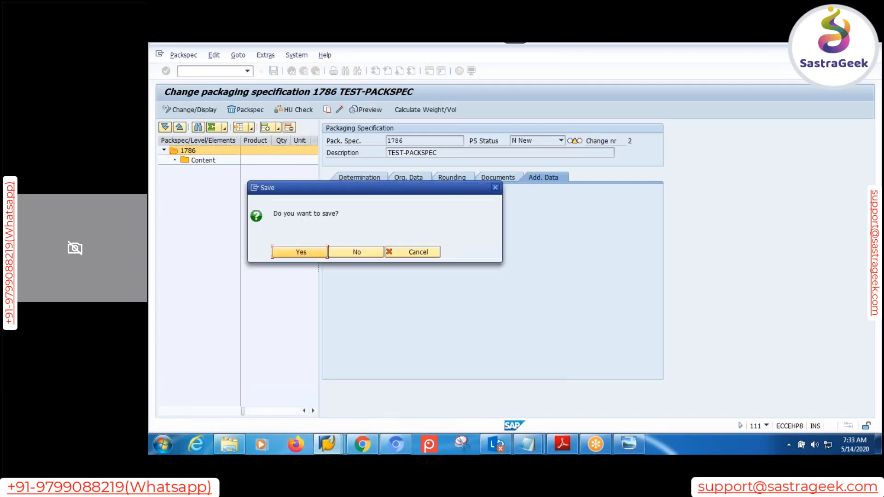
pyautogui.click(364, 253)
pyautogui.click(363, 250)
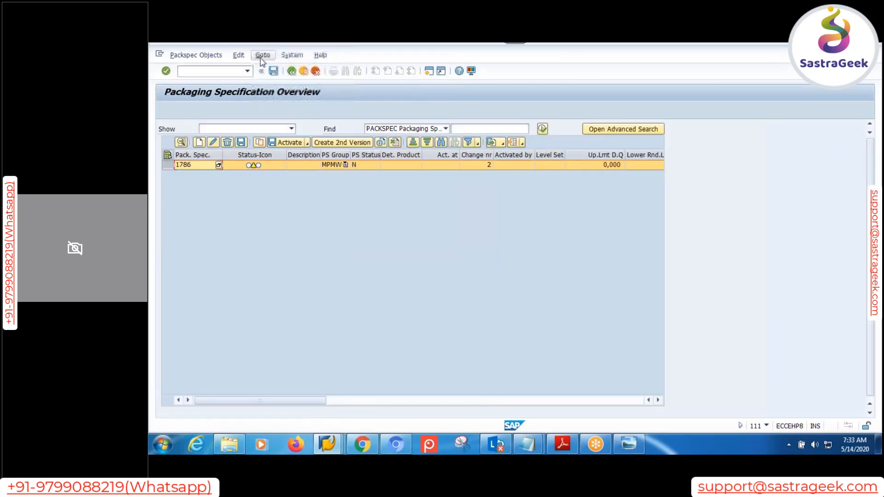
pyautogui.click(292, 71)
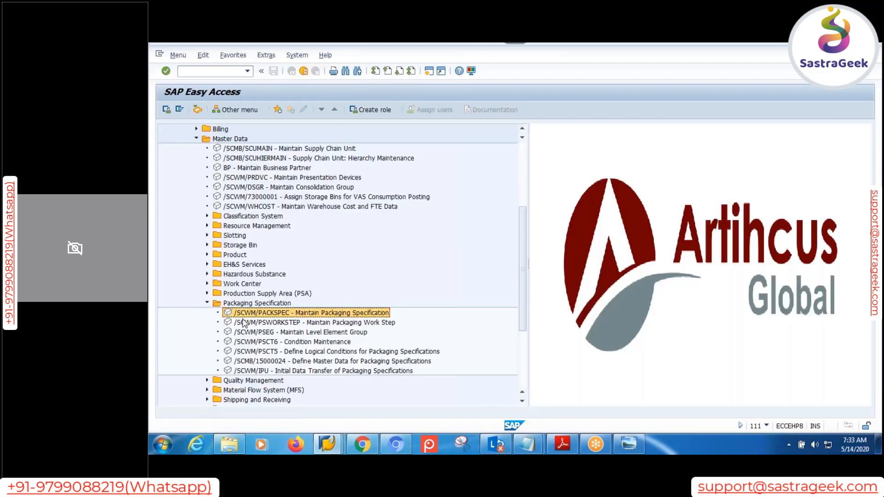
# Start Maintain Packaging Specification and create a new packaging specification with PS Group MPMW.
pyautogui.doubleClick(310, 314)
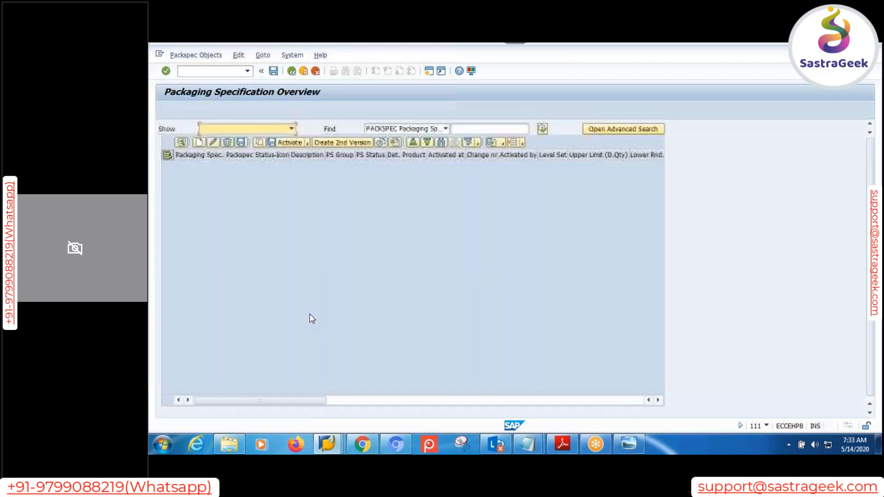
pyautogui.click(199, 142)
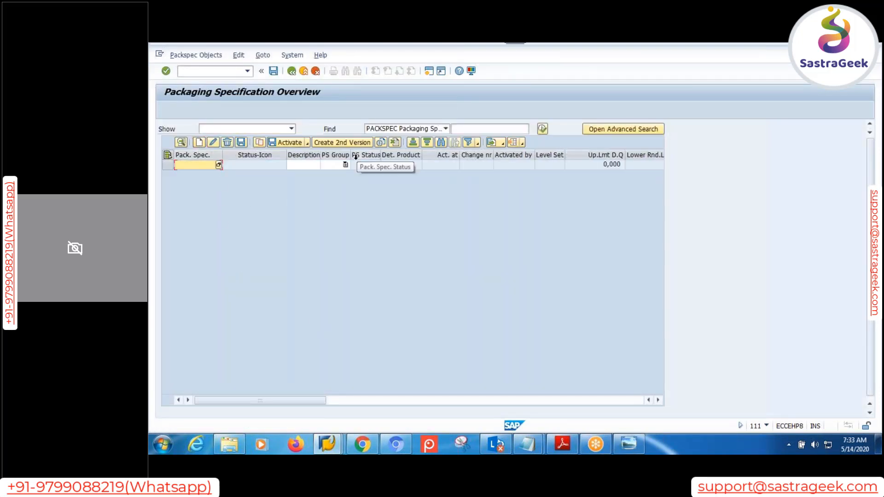
pyautogui.click(345, 166)
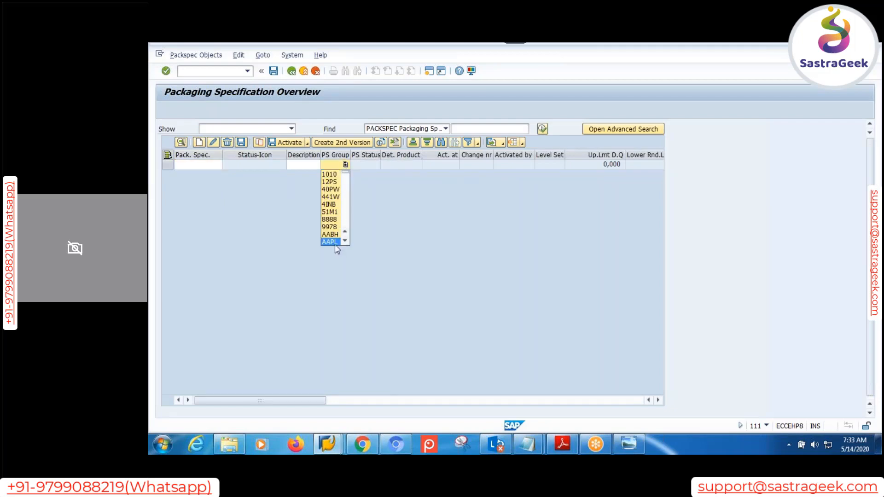
pyautogui.press('m')
pyautogui.press('m')
pyautogui.press('m')
pyautogui.press('m')
pyautogui.press('m')
pyautogui.press('m')
pyautogui.press('m')
pyautogui.press('m')
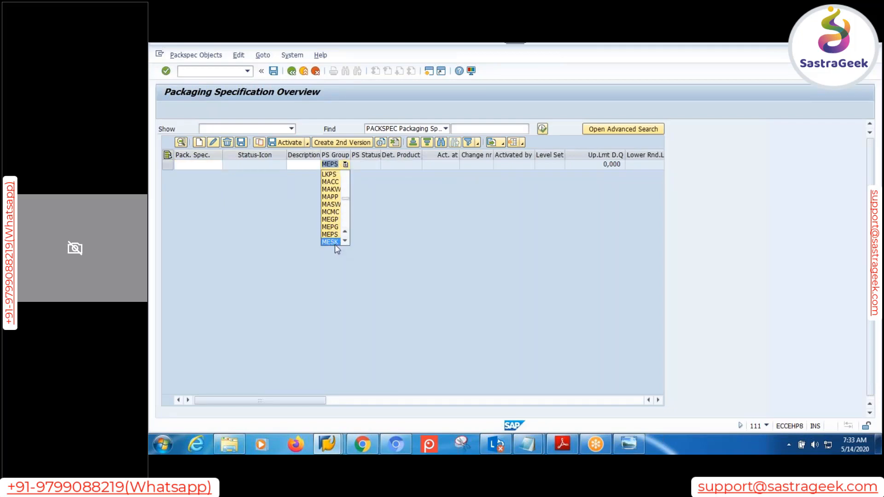
pyautogui.press('m')
pyautogui.press('m')
pyautogui.press('m')
pyautogui.press('m')
pyautogui.press('m')
pyautogui.press('m')
pyautogui.press('m')
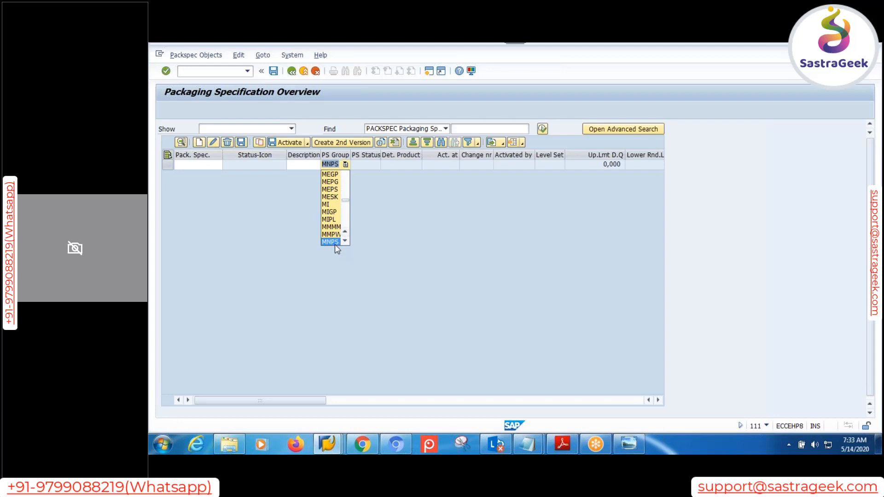
pyautogui.press('m')
pyautogui.press('m')
pyautogui.press('m')
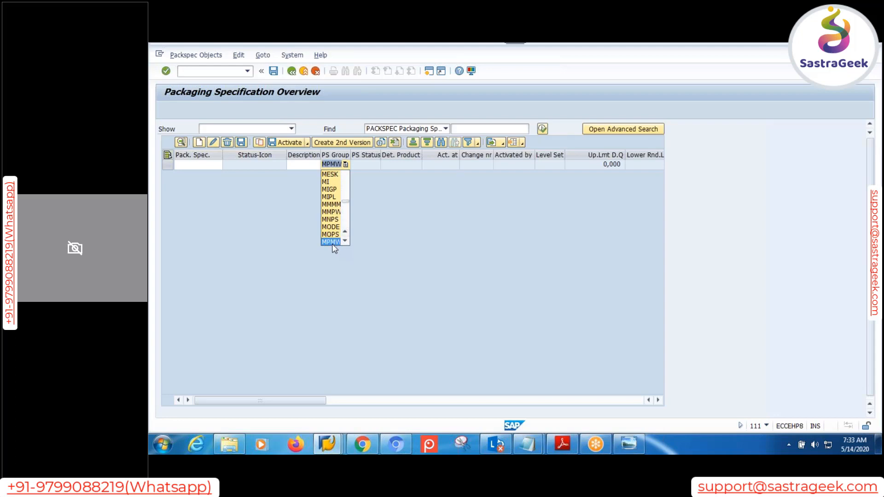
pyautogui.press('Return')
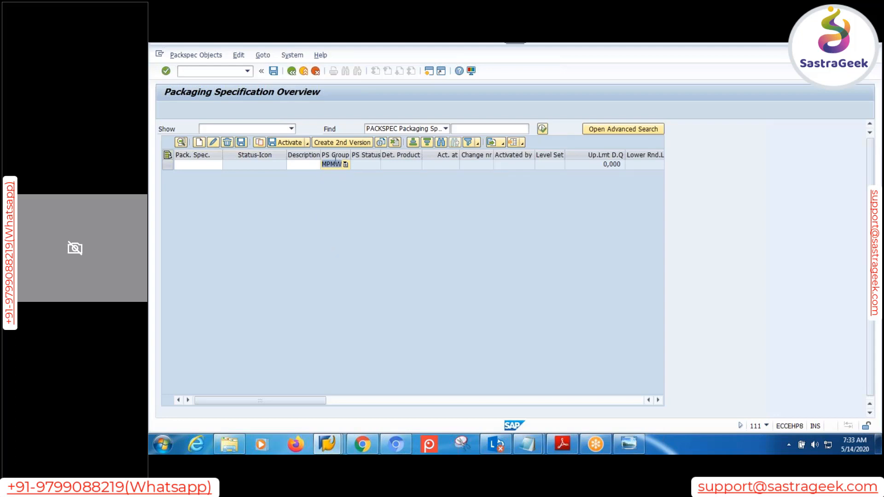
pyautogui.press('Return')
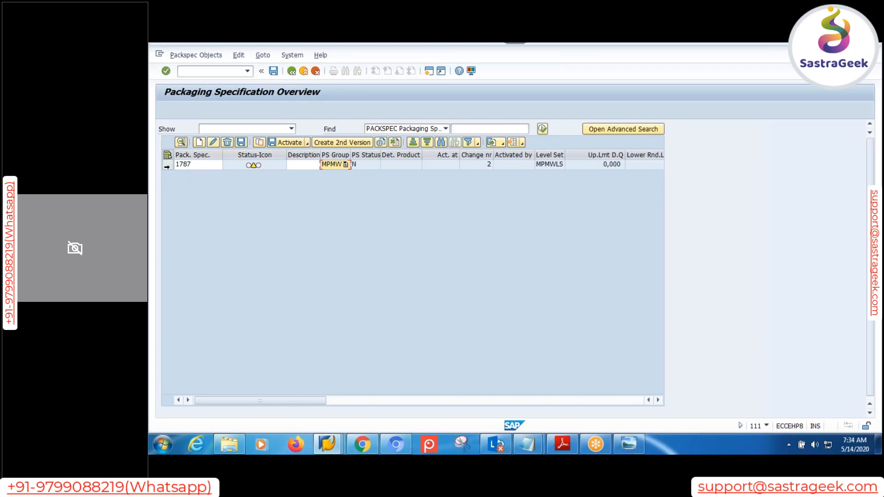
# Check the Org. Data of the new MPMW packaging specification, leave it without saving, and return to SAP Easy Access.
pyautogui.click(167, 165)
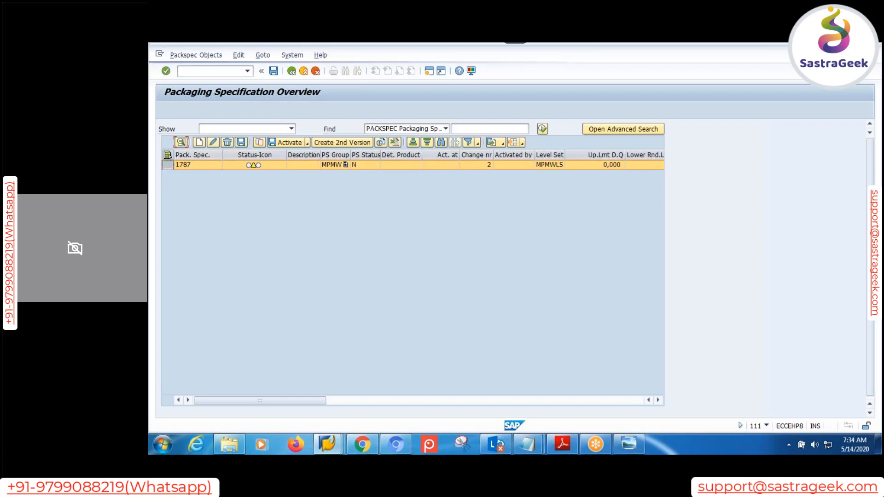
pyautogui.click(181, 142)
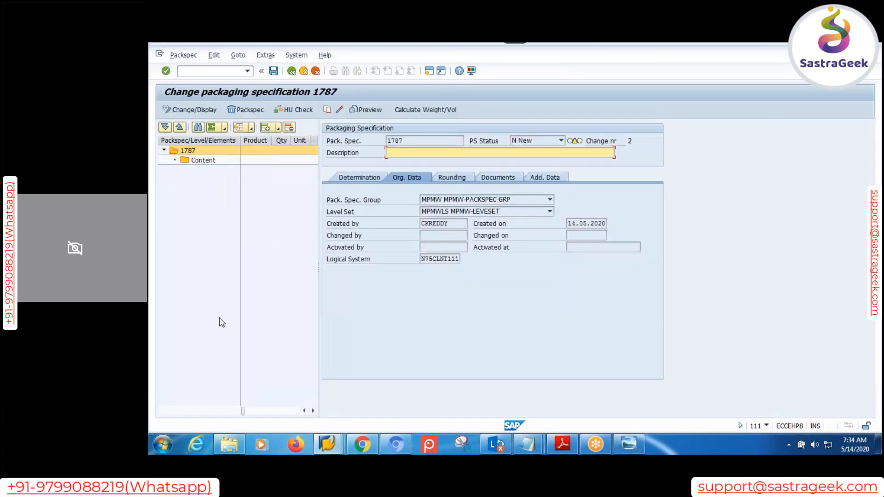
pyautogui.click(291, 70)
pyautogui.click(357, 253)
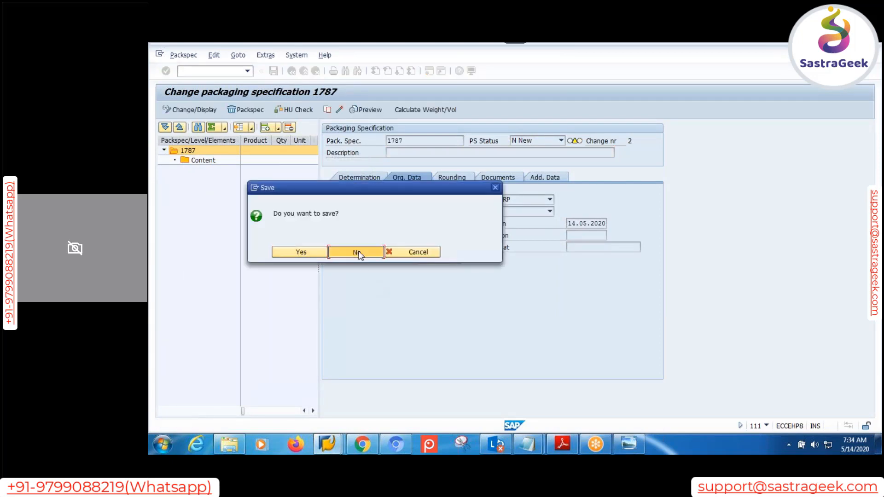
pyautogui.click(362, 248)
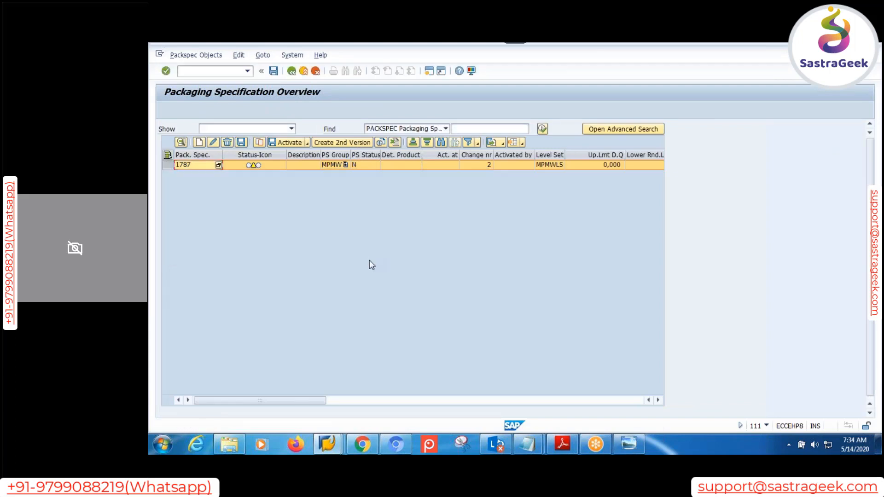
pyautogui.click(292, 71)
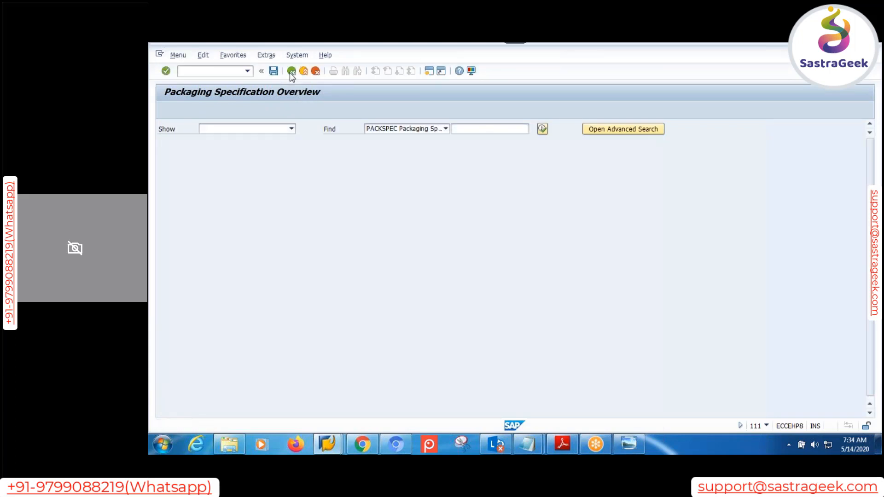
# Switch to the session showing the MPMW group details and return to the IMG structure.
pyautogui.moveTo(328, 444)
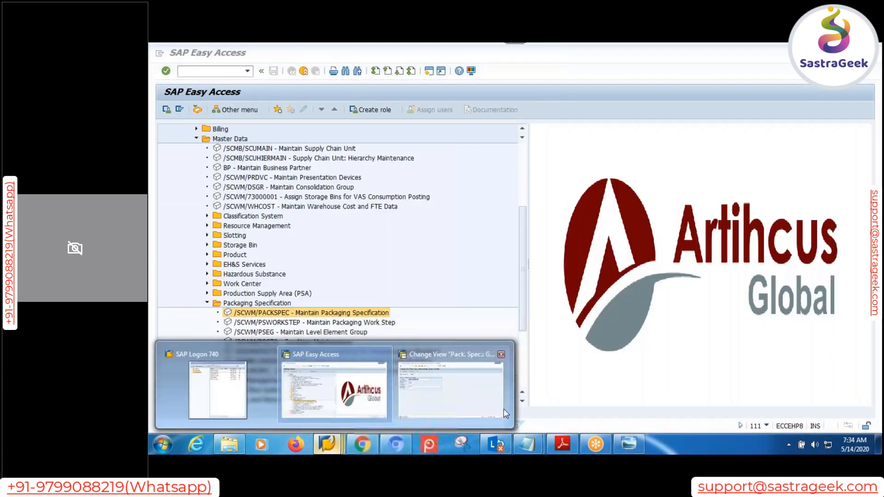
pyautogui.click(447, 395)
pyautogui.click(293, 72)
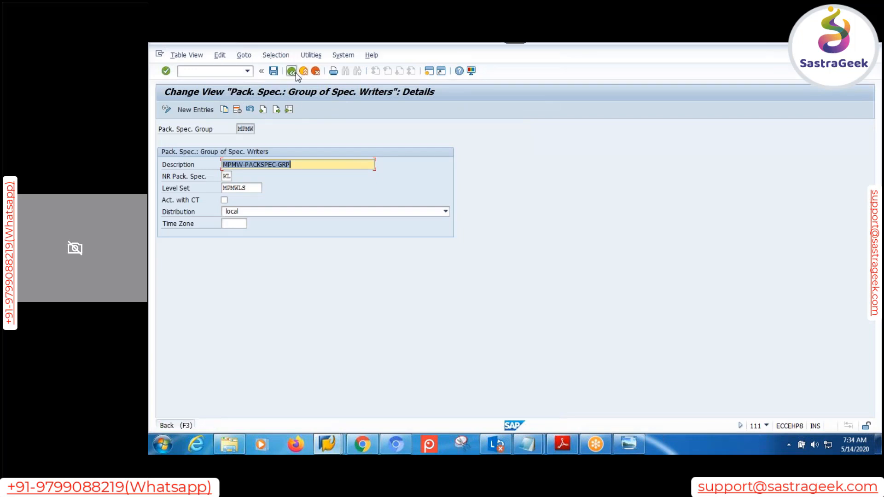
pyautogui.click(295, 73)
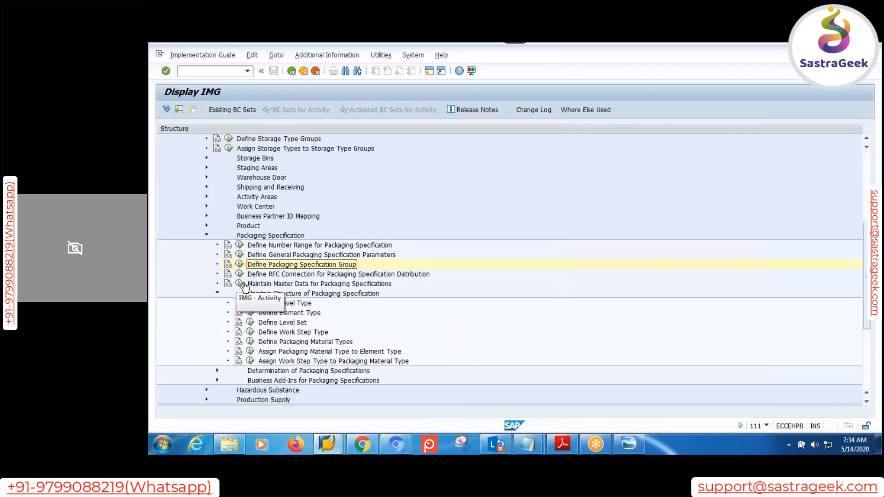
# Open Define Level Type and start a new level type MPL1 with the description MPMW-LEVEL-01.
pyautogui.scroll(-2, 286, 295)
pyautogui.click(287, 275)
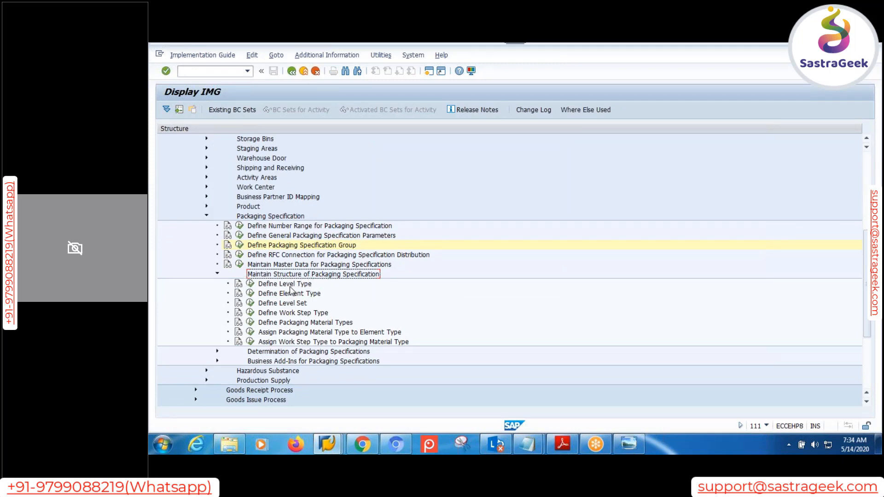
pyautogui.click(291, 286)
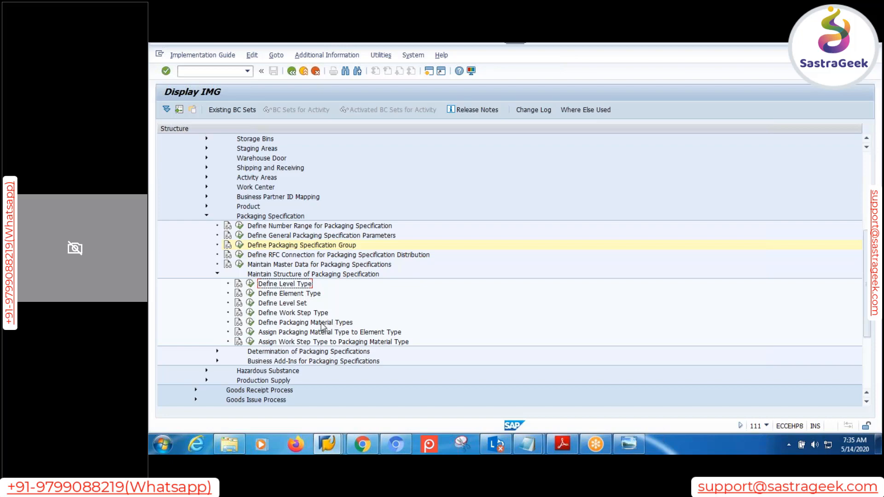
pyautogui.click(250, 284)
pyautogui.click(209, 111)
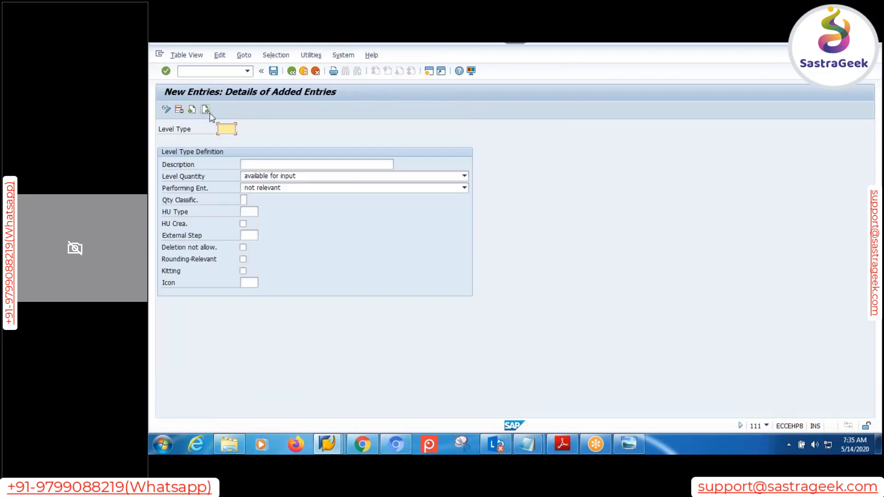
pyautogui.write('MPL1')
pyautogui.click(279, 164)
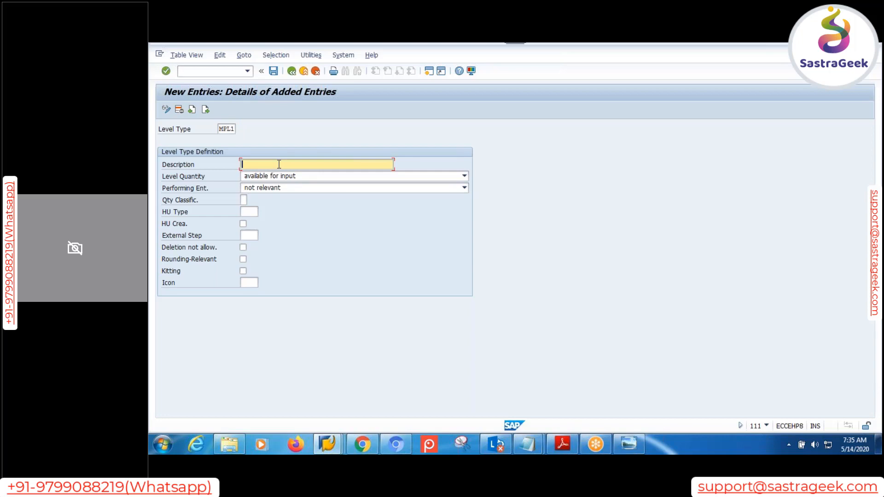
pyautogui.write('MPMW-LEVEL-01')
# Keep Level Quantity as available for input and Performing Ent. as not relevant, and append ( AUX ) to the level type description.
pyautogui.click(273, 176)
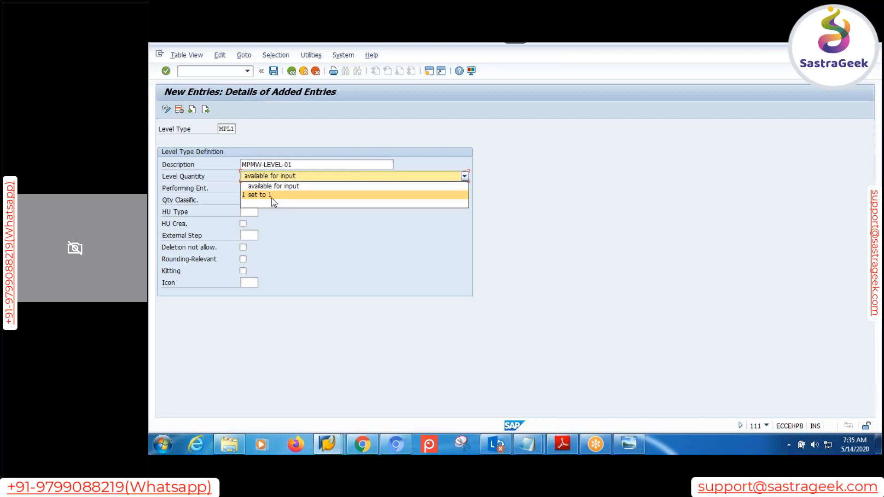
pyautogui.click(316, 252)
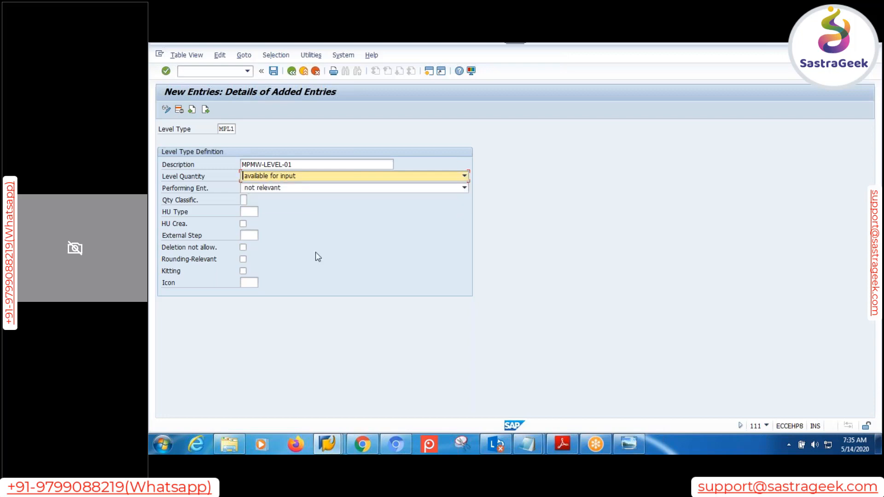
pyautogui.click(310, 190)
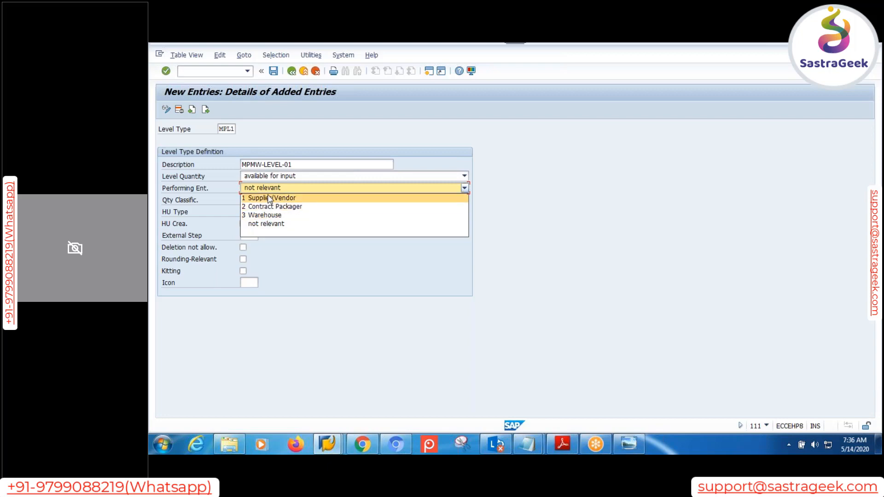
pyautogui.click(274, 224)
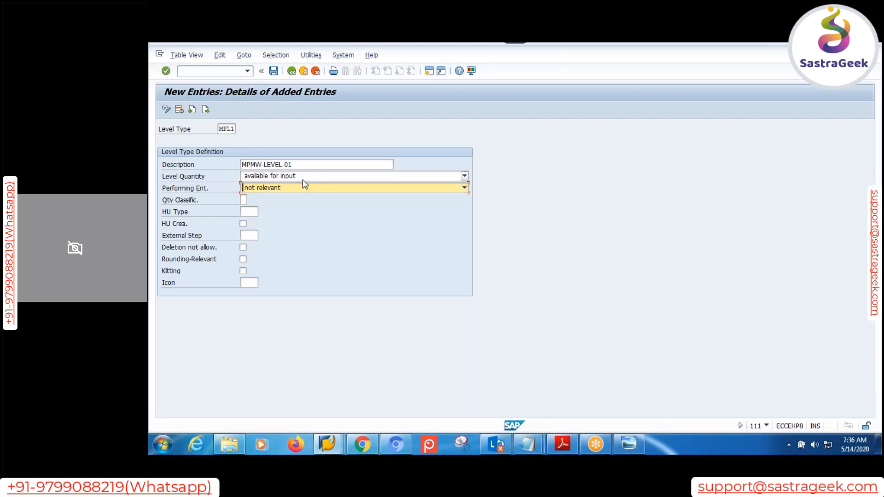
pyautogui.click(306, 162)
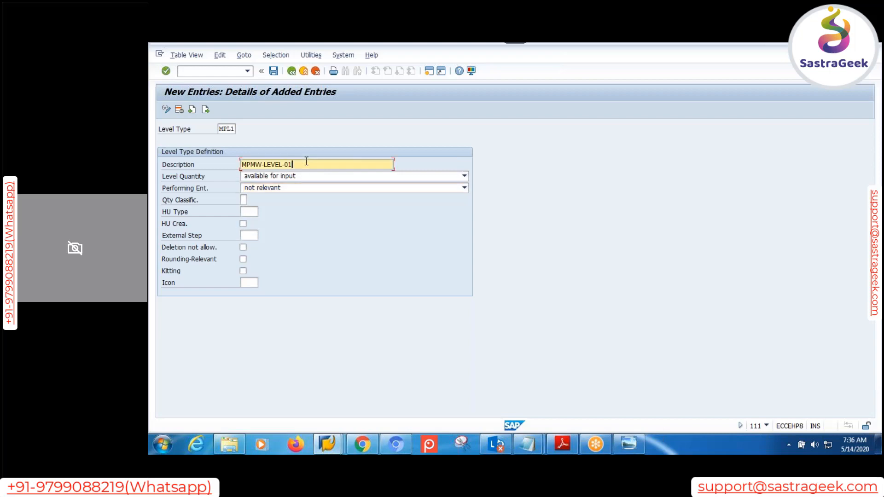
pyautogui.write('( AUX )')
# Disallow deletion of the auxiliary level type and assign ICON_GREEN_LIGHT as its icon.
pyautogui.click(244, 248)
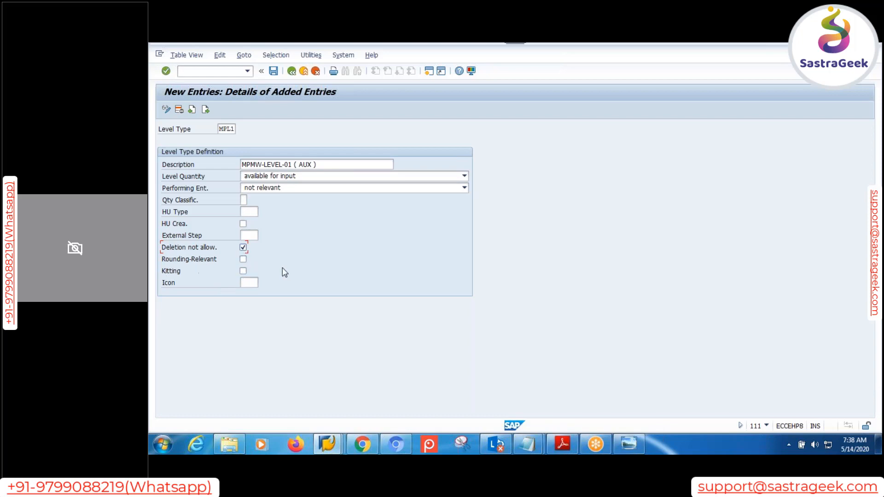
pyautogui.click(252, 283)
pyautogui.click(263, 282)
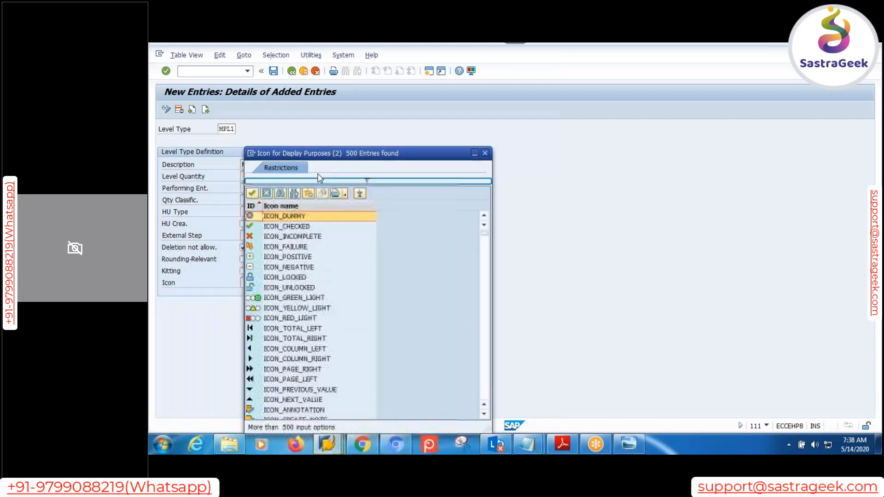
pyautogui.moveTo(319, 156); pyautogui.dragTo(525, 145)
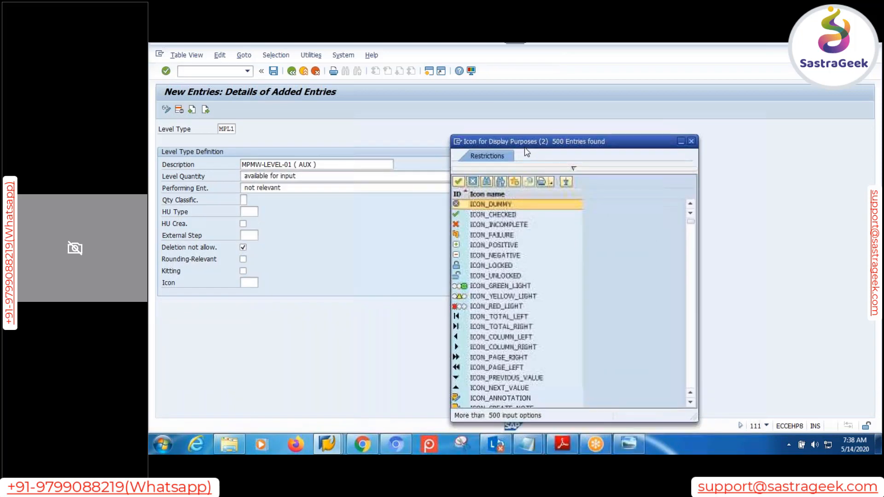
pyautogui.click(497, 286)
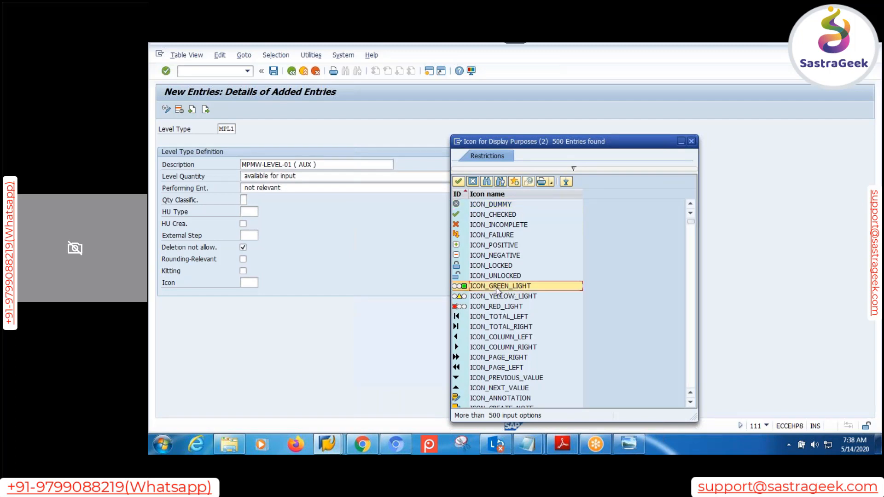
pyautogui.doubleClick(496, 287)
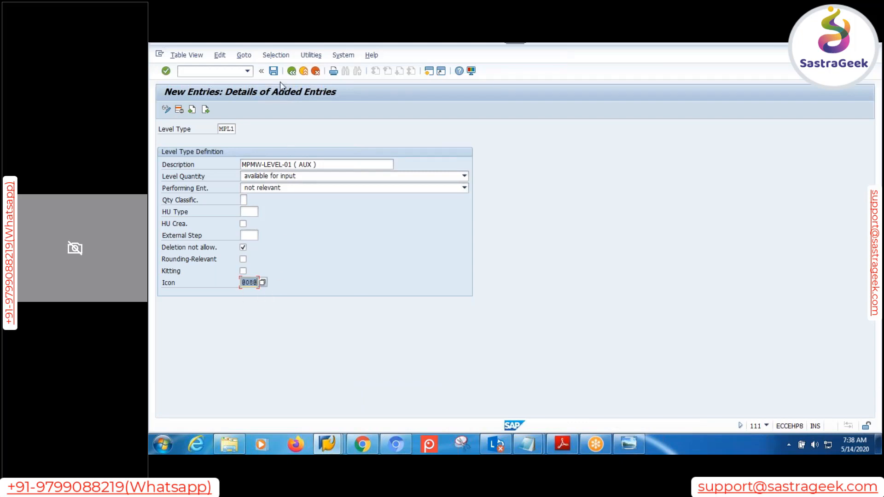
# Change the auxiliary level type's key to LTM1 and save it in the XIPW-ORG-STRUCTURE customizing request.
pyautogui.click(274, 71)
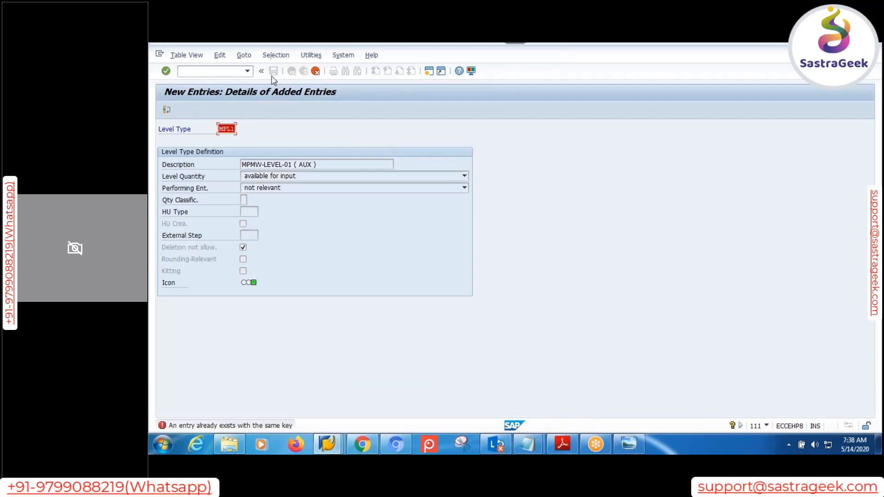
pyautogui.click(226, 129)
pyautogui.doubleClick(227, 129)
pyautogui.write('MLT1')
pyautogui.press('Return')
pyautogui.write('LT')
pyautogui.press('Return')
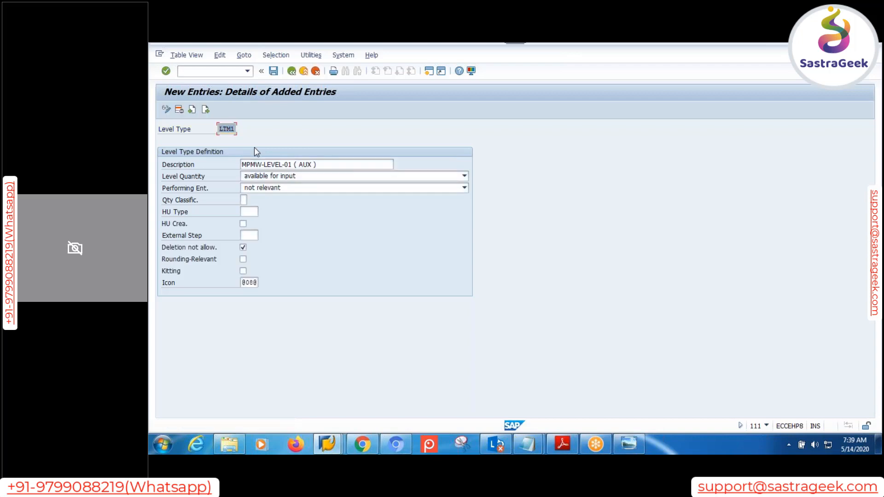
pyautogui.click(273, 70)
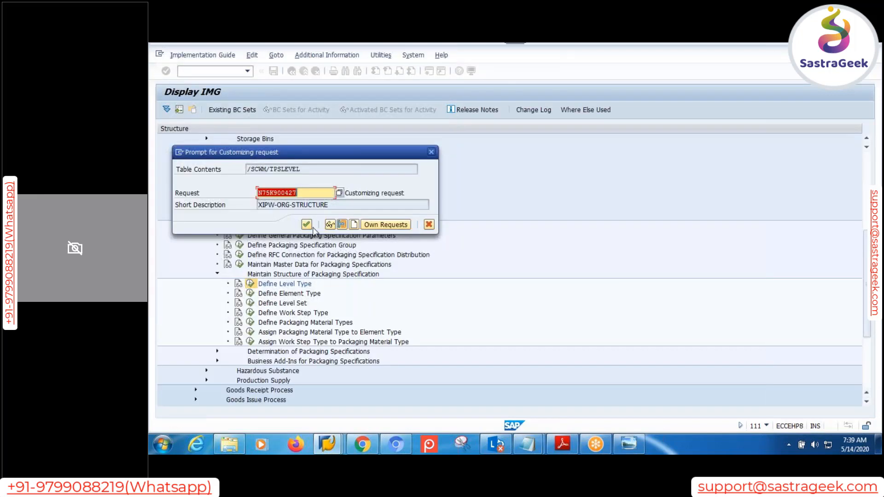
pyautogui.click(306, 224)
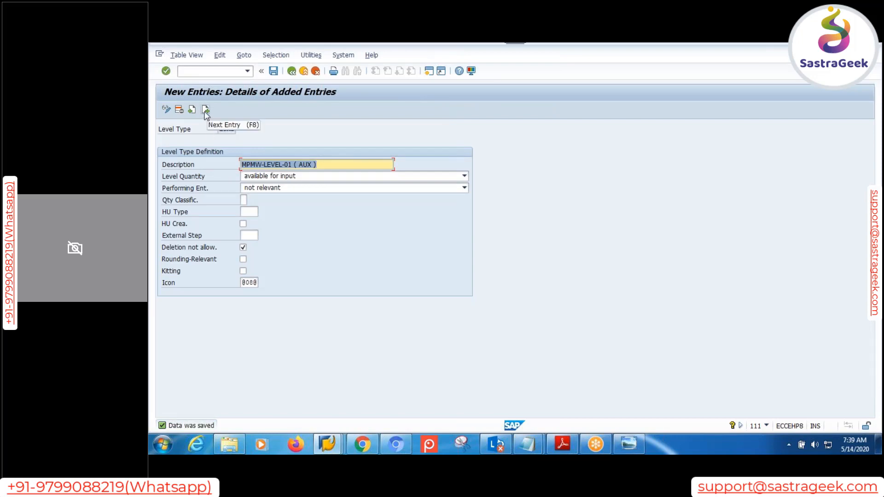
# Start the next level type entry as LTM2 with the description MPMW-LEVEL-02 ( MAIN ).
pyautogui.click(205, 110)
pyautogui.write('LTM2')
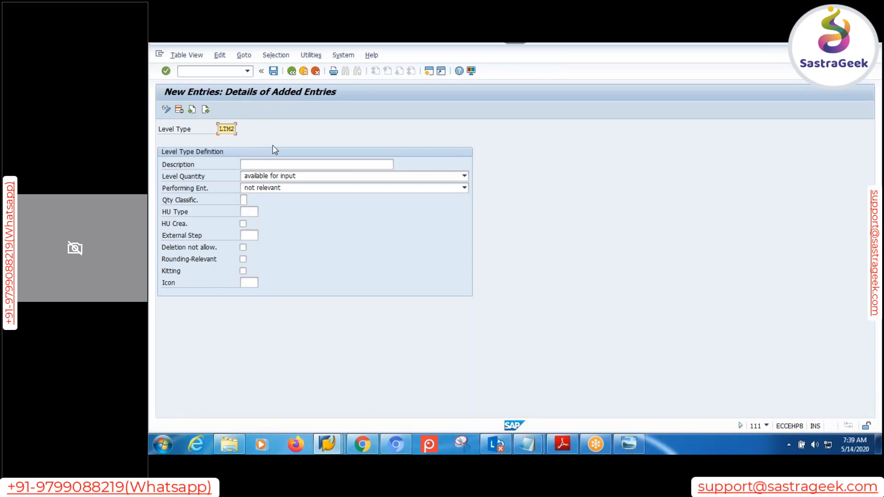
pyautogui.doubleClick(287, 165)
pyautogui.click(289, 176)
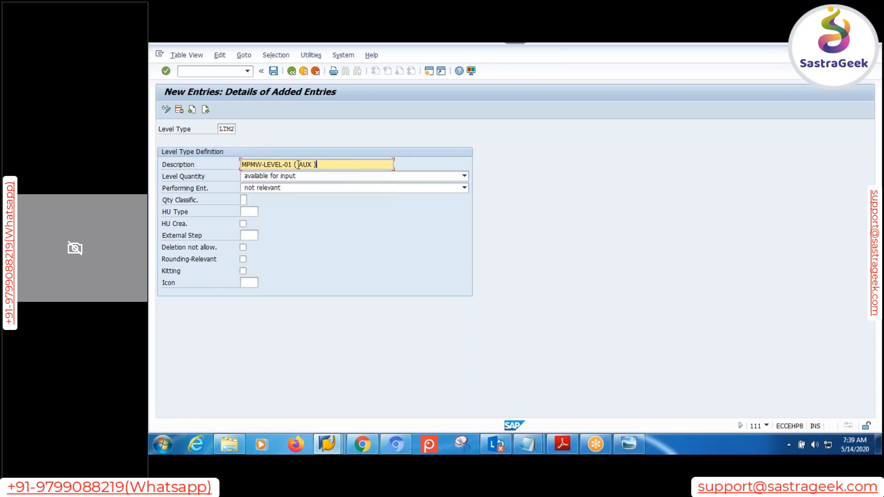
pyautogui.click(292, 165)
pyautogui.press('BackSpace')
pyautogui.write('2')
pyautogui.moveTo(298, 165); pyautogui.dragTo(314, 166)
pyautogui.write('MAIN')
pyautogui.click(243, 224)
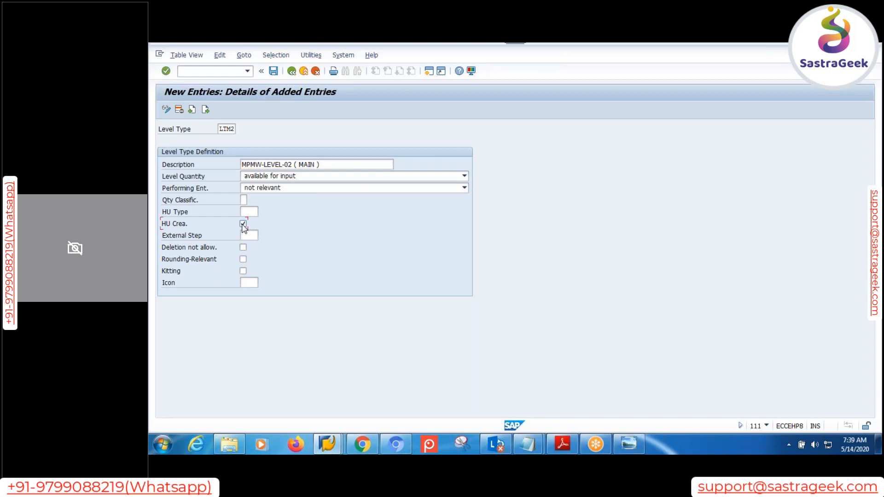
pyautogui.click(244, 248)
pyautogui.click(249, 282)
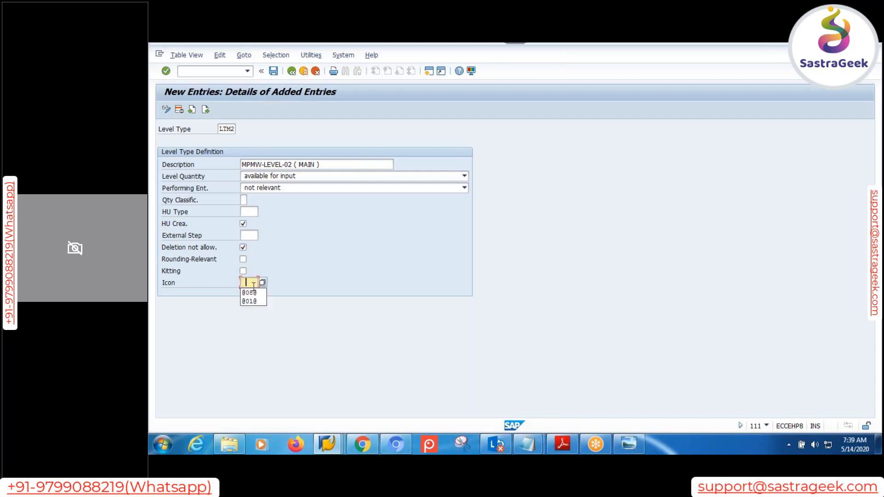
pyautogui.click(252, 293)
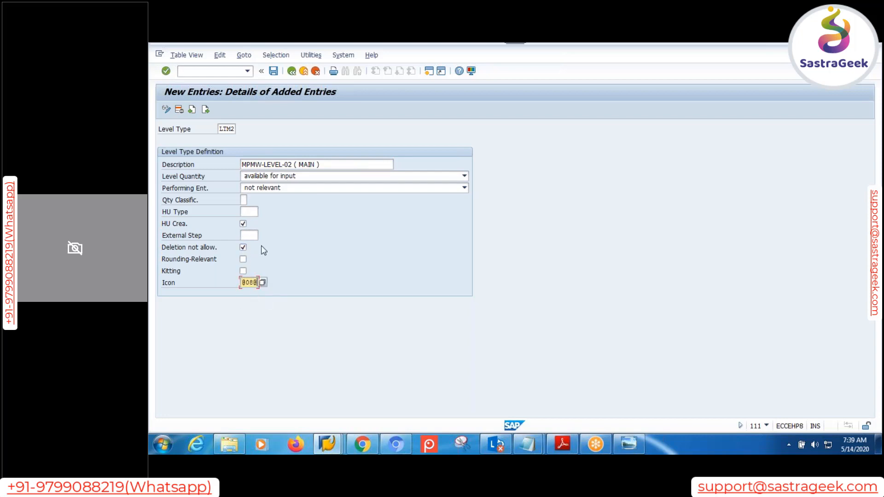
pyautogui.click(273, 71)
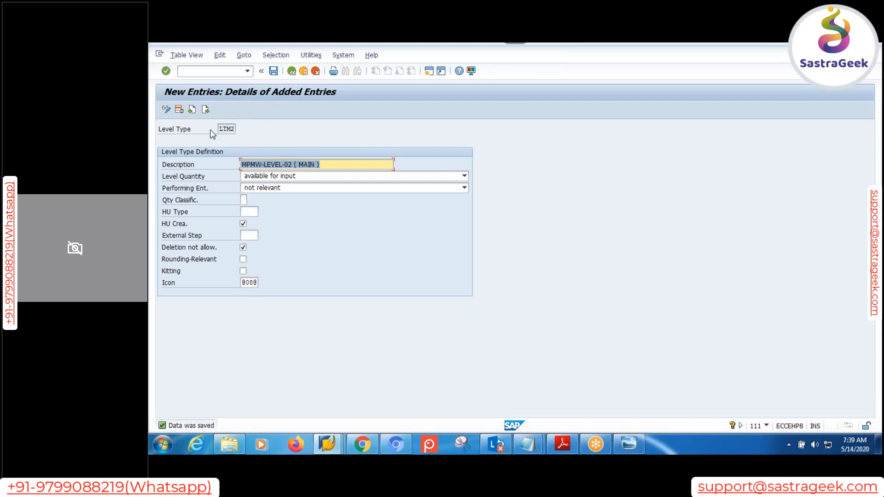
pyautogui.click(292, 72)
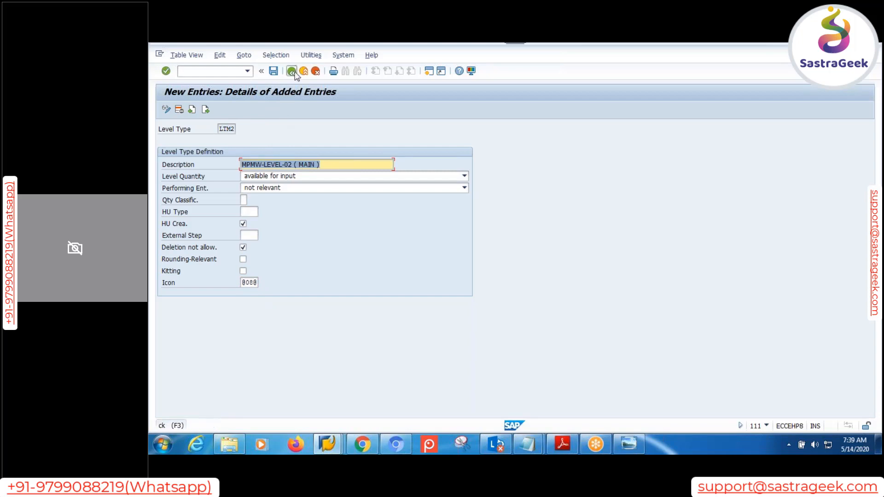
pyautogui.click(292, 72)
pyautogui.click(292, 71)
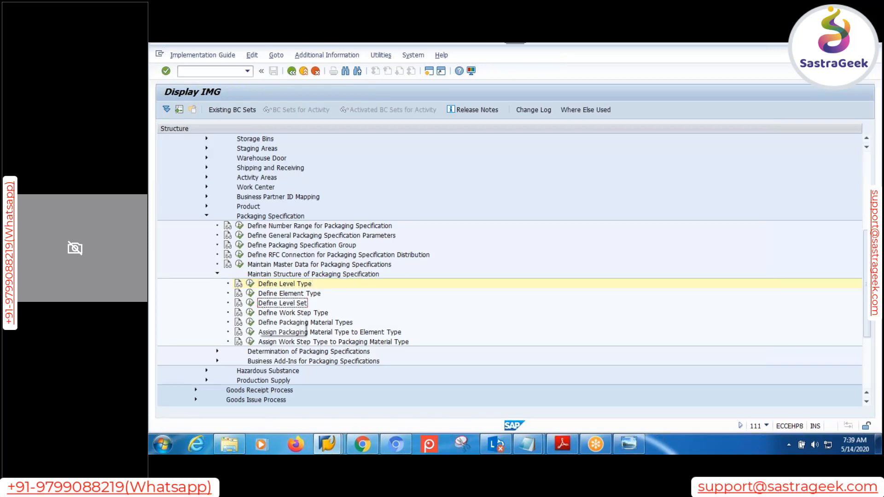
# Open Define Level Set and position the list at level set MPMWLS.
pyautogui.click(250, 303)
pyautogui.click(345, 401)
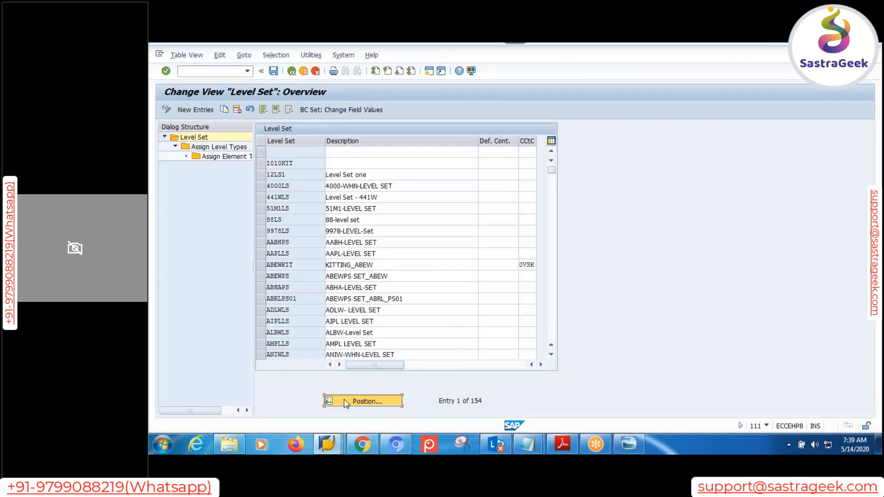
pyautogui.write('MPM')
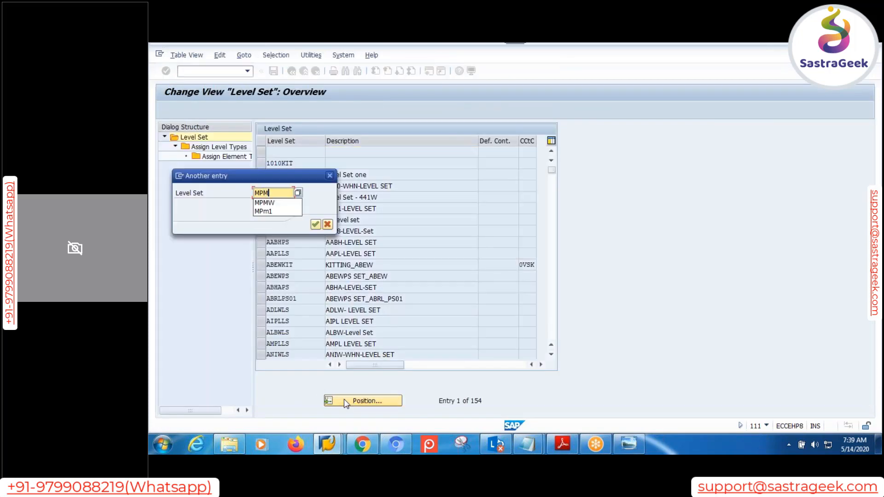
pyautogui.write('WLS')
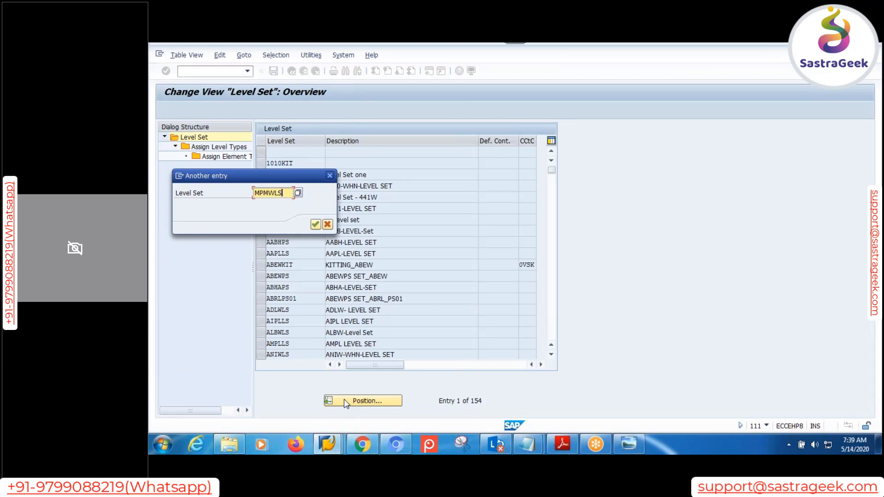
pyautogui.press('Return')
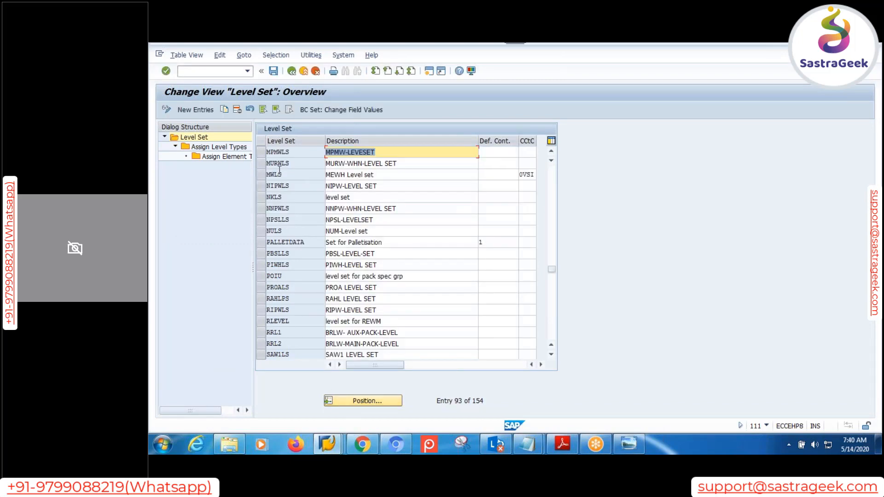
# Open the level type assignment of level set MPMWLS and start new entries.
pyautogui.click(261, 153)
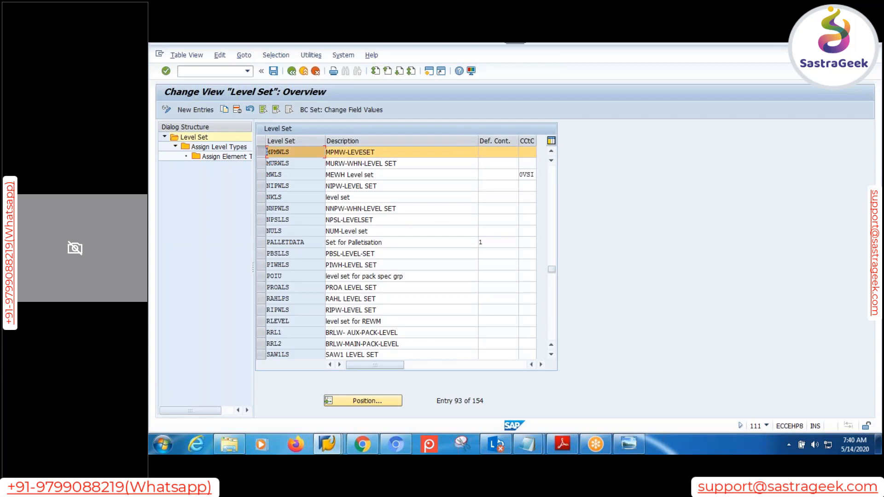
pyautogui.doubleClick(224, 147)
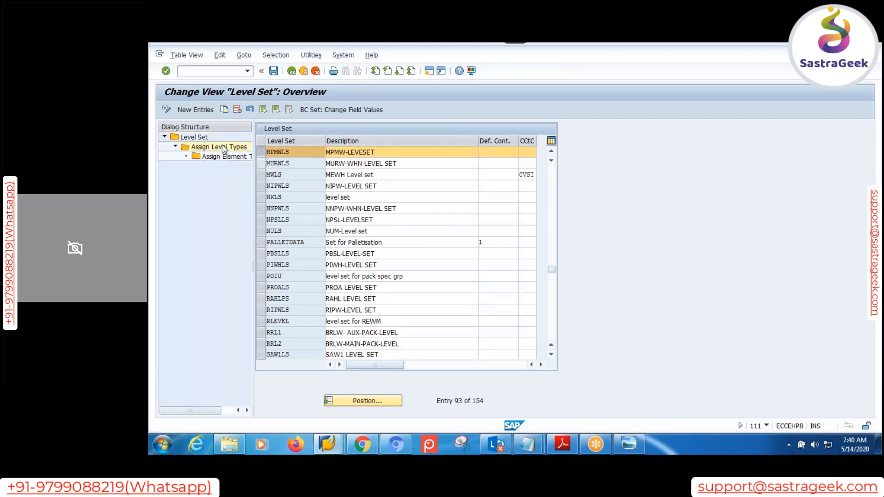
pyautogui.click(193, 110)
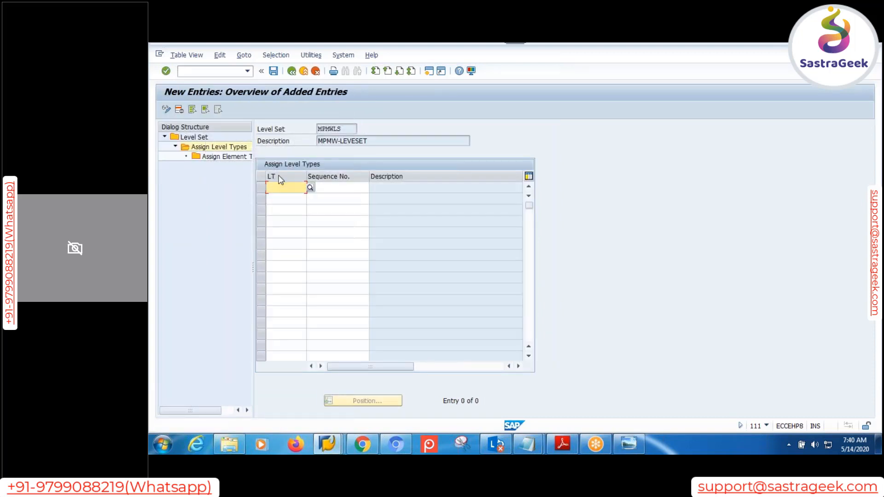
pyautogui.write('MT')
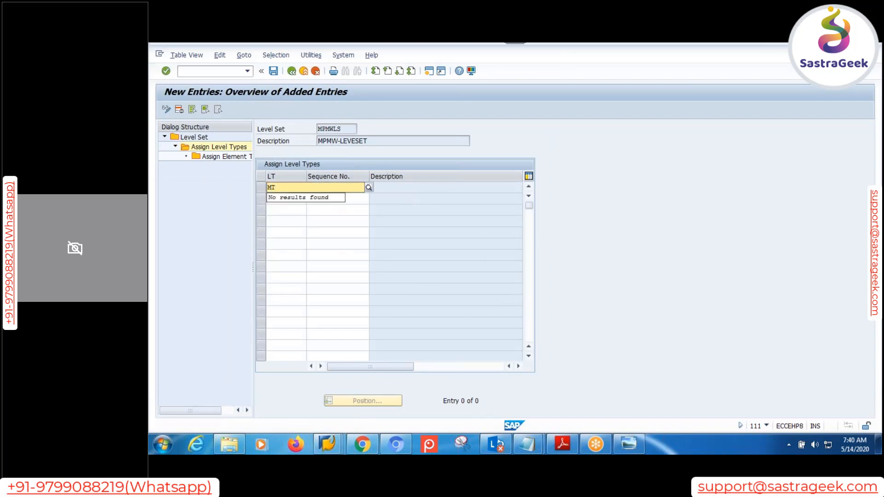
pyautogui.press('BackSpace')
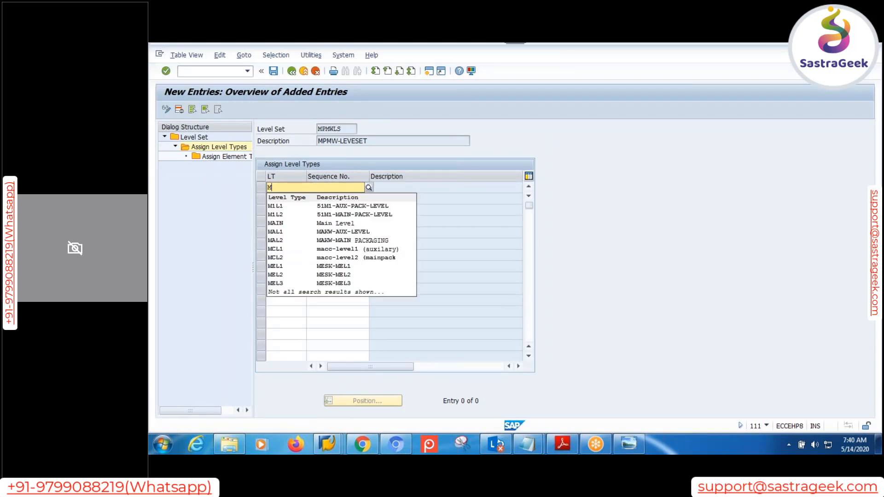
pyautogui.write('TL')
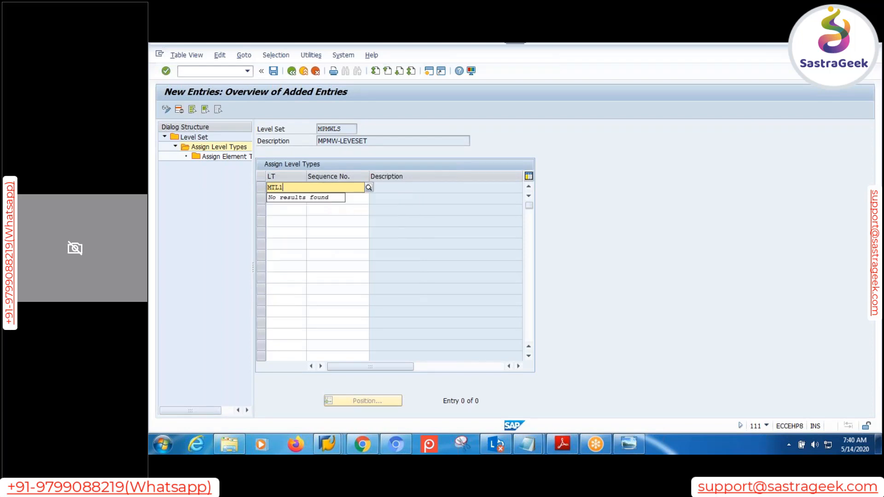
pyautogui.write('1')
pyautogui.press('BackSpace')
pyautogui.press('BackSpace')
pyautogui.press('BackSpace')
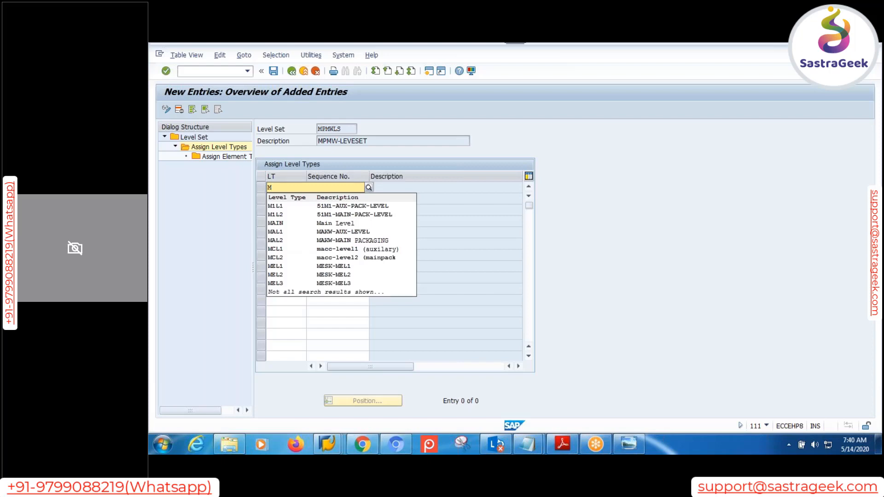
pyautogui.write('LT')
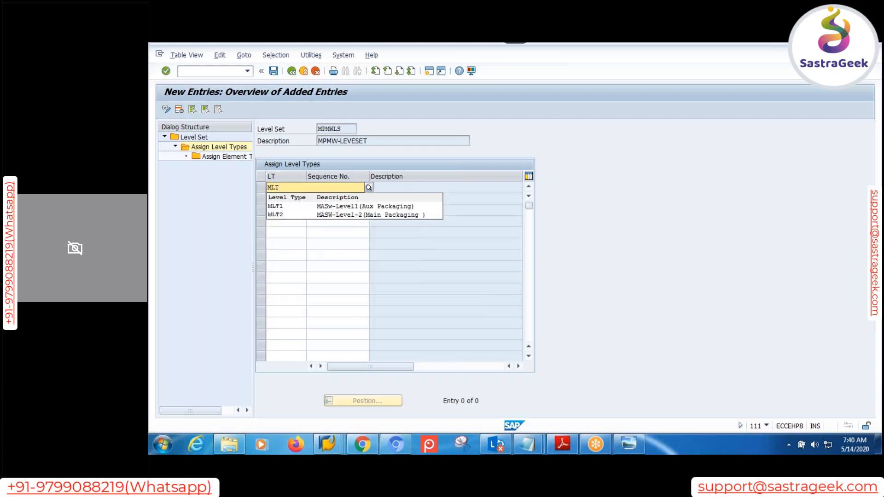
pyautogui.press('BackSpace')
pyautogui.press('BackSpace')
pyautogui.press('BackSpace')
# Assign level type LTM1 to the level set with sequence number 1.
pyautogui.write('LT')
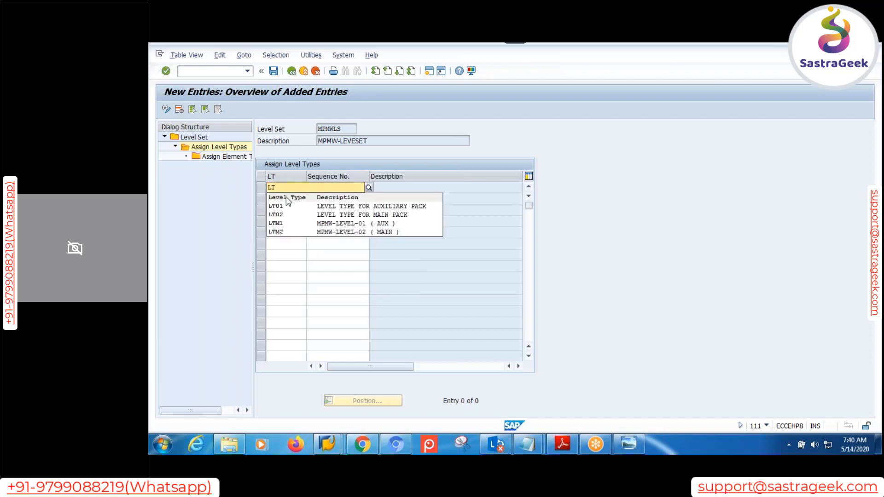
pyautogui.write('M')
pyautogui.click(283, 207)
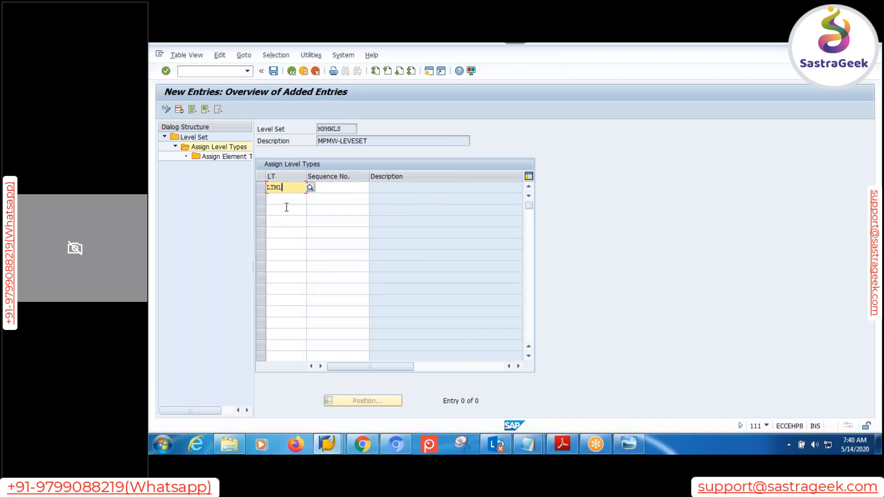
pyautogui.click(324, 188)
pyautogui.write('1')
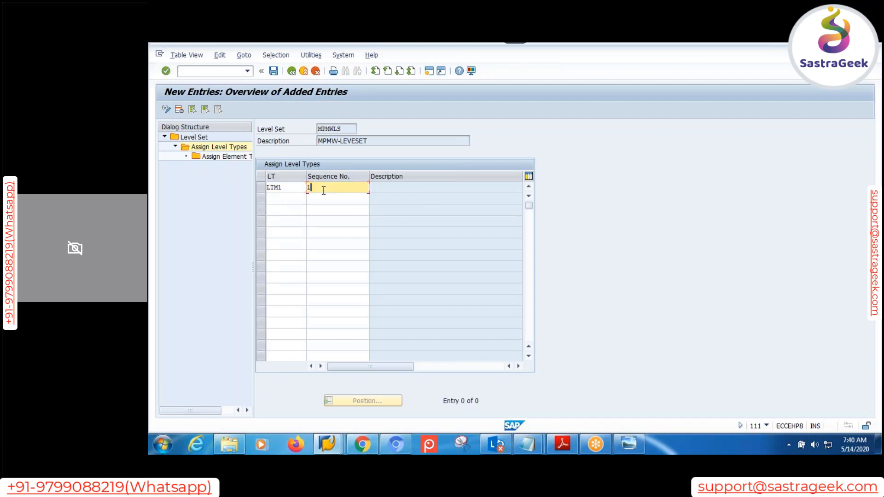
# Add level type LTM2 as the second assignment with sequence number 2.
pyautogui.click(300, 202)
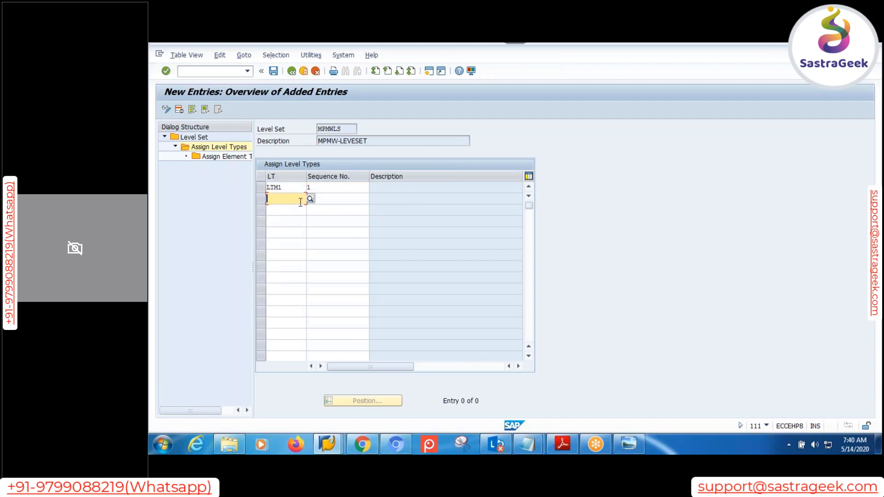
pyautogui.write('LTM')
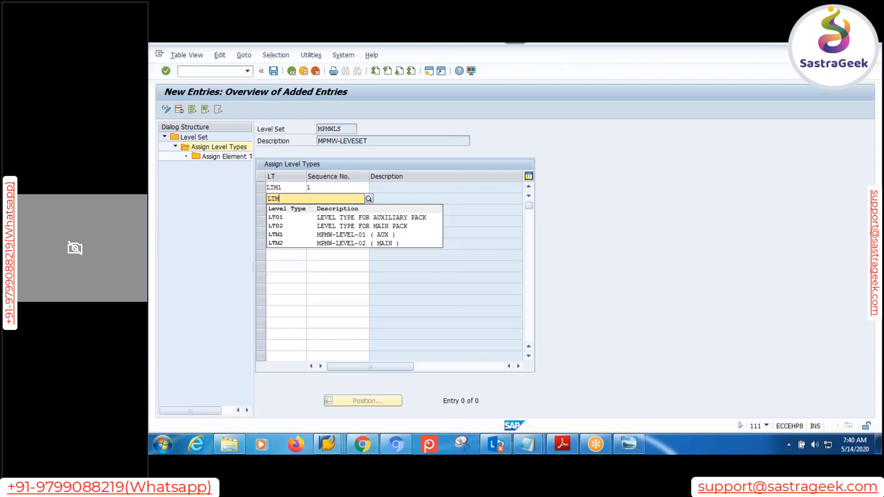
pyautogui.write('2')
pyautogui.click(309, 217)
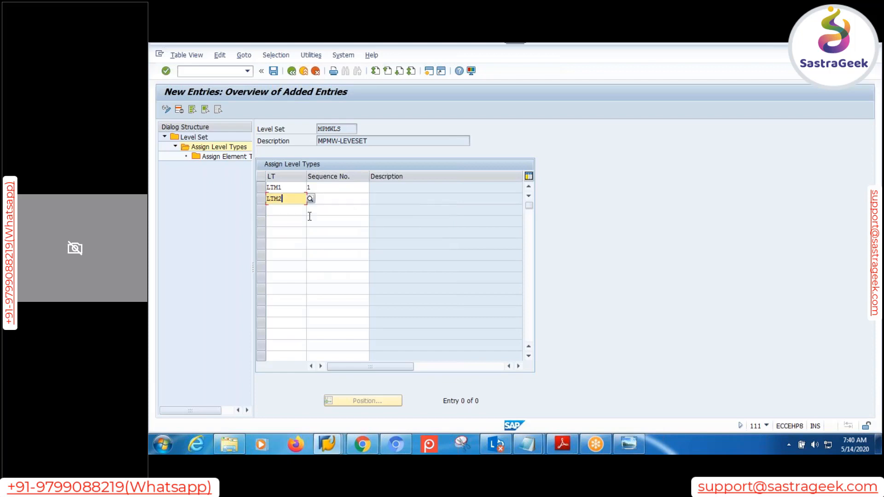
pyautogui.click(337, 199)
pyautogui.write('2')
pyautogui.press('Return')
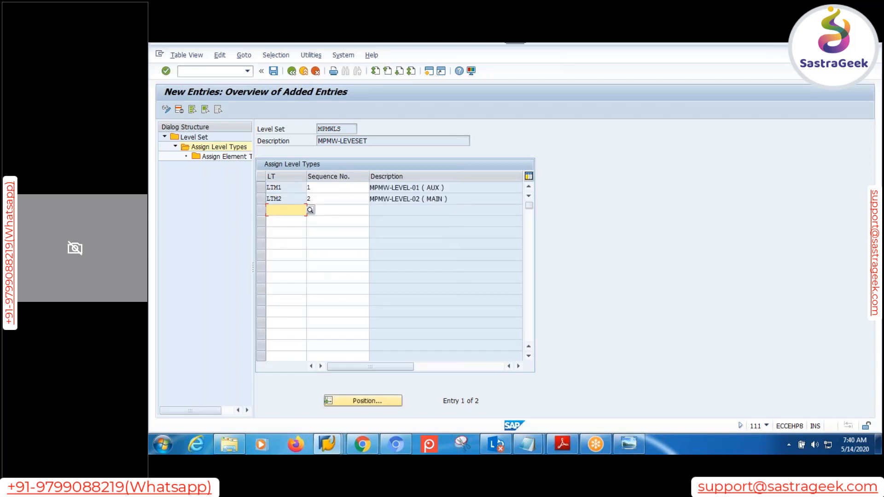
# Save the level type assignments in the XIPW-ORG-STRUCTURE customizing request and return to the assignment overview.
pyautogui.click(273, 71)
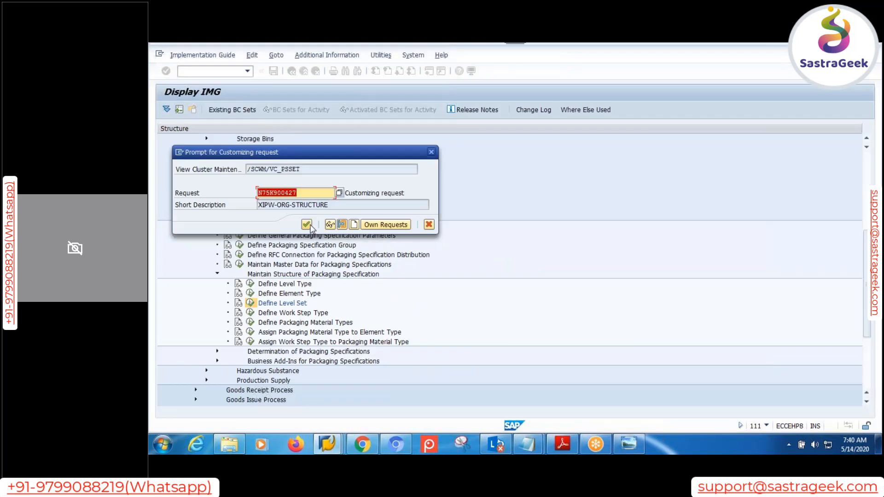
pyautogui.click(307, 225)
pyautogui.click(324, 188)
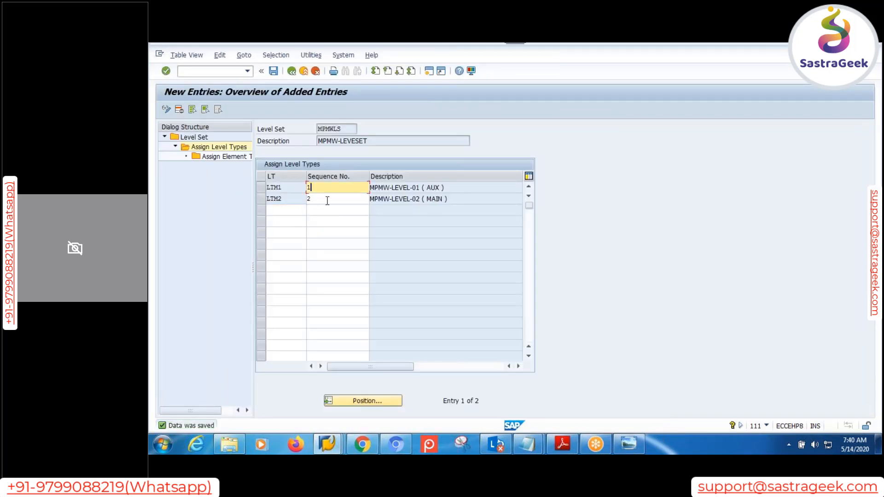
pyautogui.click(317, 199)
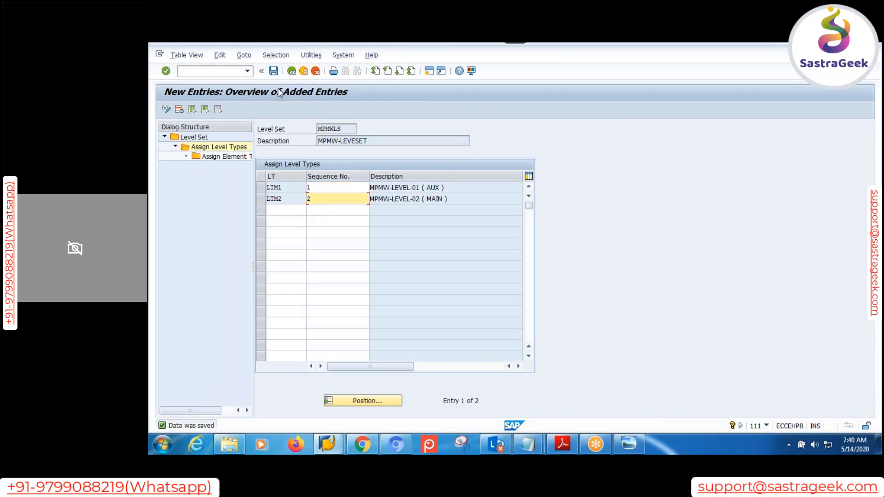
pyautogui.click(274, 71)
pyautogui.click(292, 71)
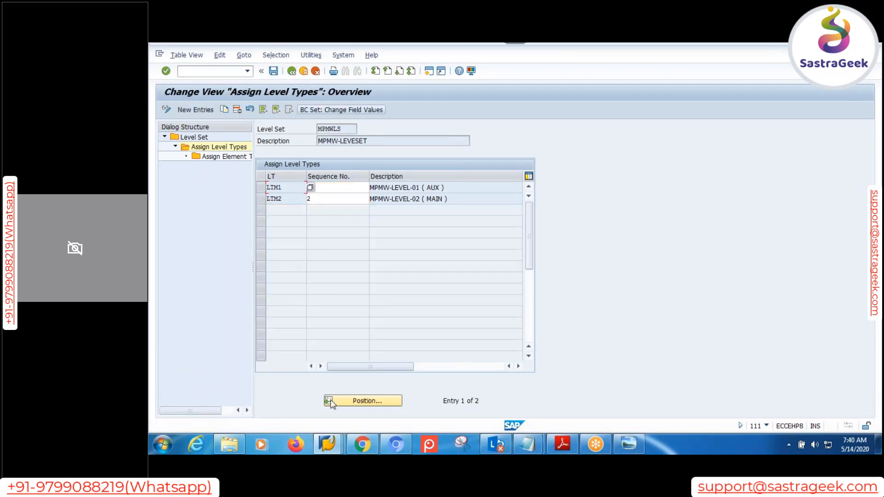
# Switch to the SAP Easy Access session and open Maintain Packaging Specification (/SCWM/PACKSPEC).
pyautogui.moveTo(330, 449)
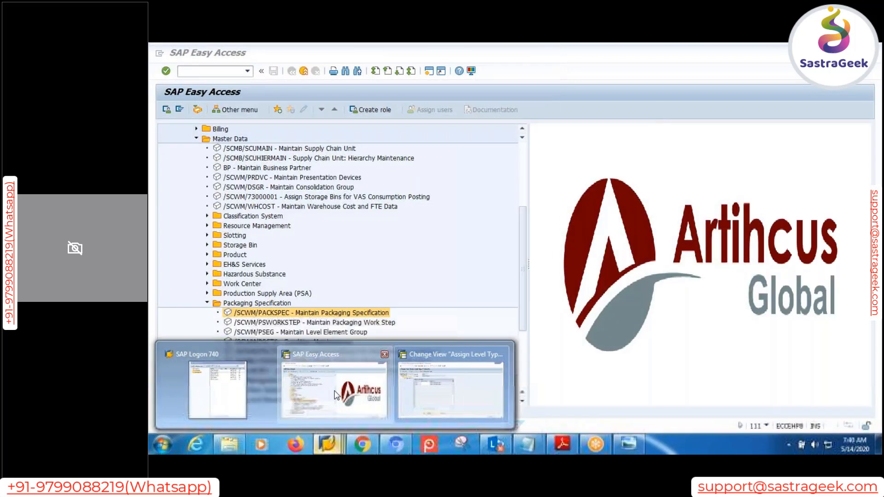
pyautogui.click(308, 416)
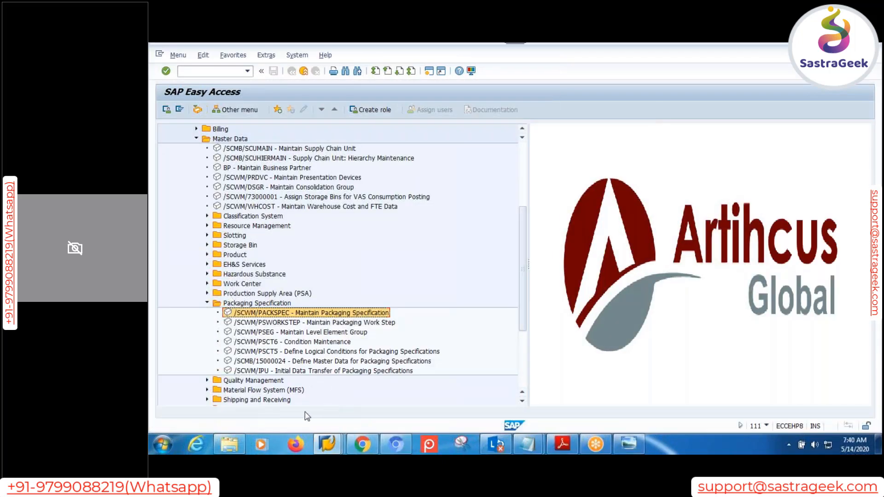
pyautogui.doubleClick(280, 316)
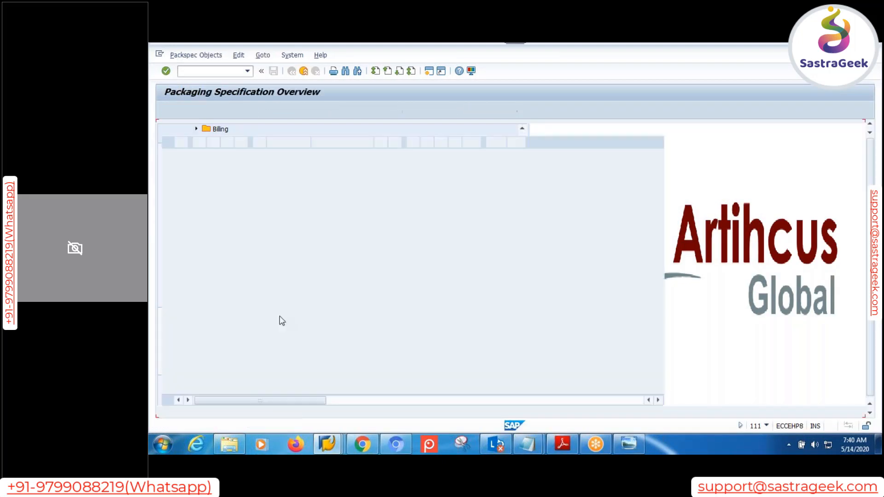
# Create a new packaging specification with PS group MPMW and open its details.
pyautogui.click(199, 143)
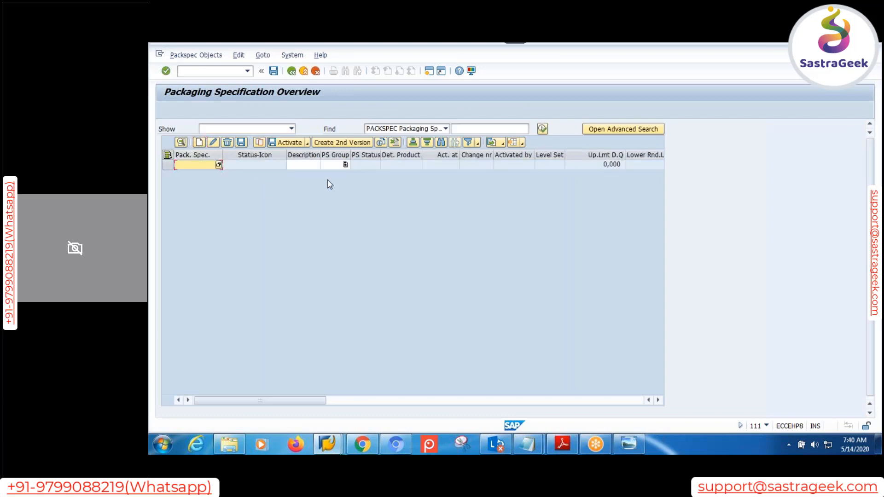
pyautogui.click(345, 165)
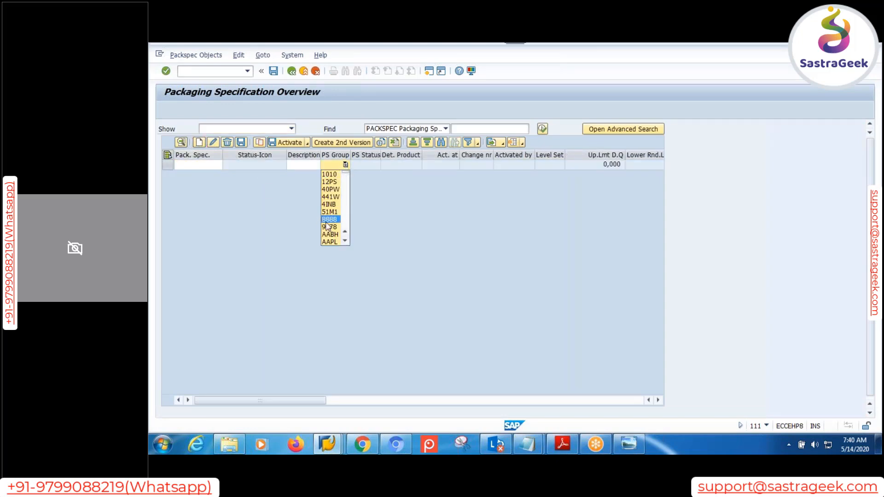
pyautogui.press('m')
pyautogui.press('m')
pyautogui.press('m')
pyautogui.press('m')
pyautogui.press('m')
pyautogui.press('m')
pyautogui.press('m')
pyautogui.press('m')
pyautogui.press('m')
pyautogui.press('m')
pyautogui.press('m')
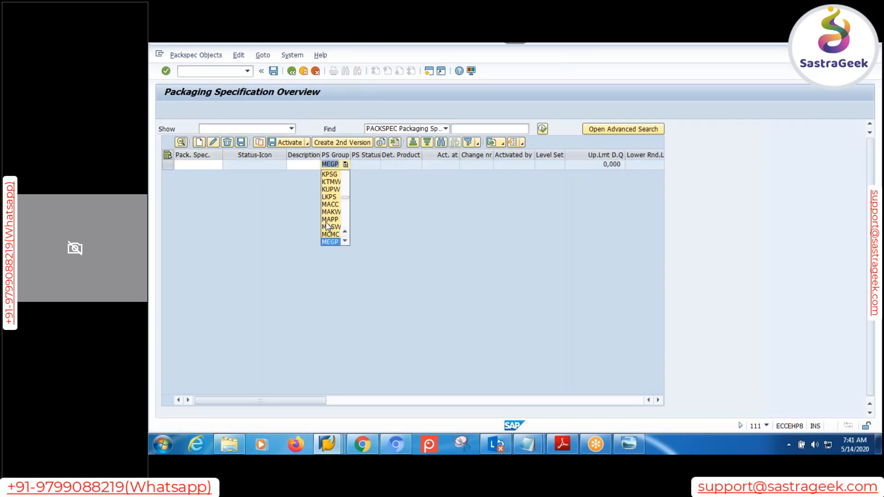
pyautogui.press('m')
pyautogui.press('m')
pyautogui.press('m')
pyautogui.press('m')
pyautogui.press('m')
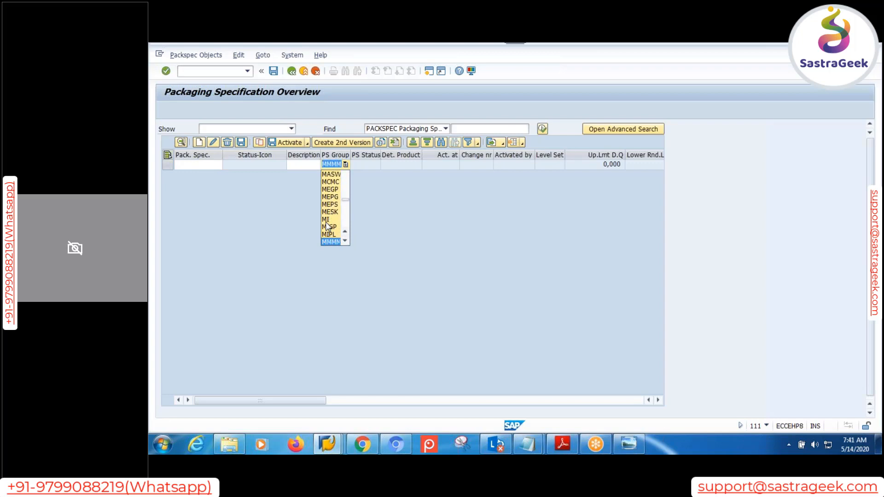
pyautogui.press('m')
pyautogui.press('m')
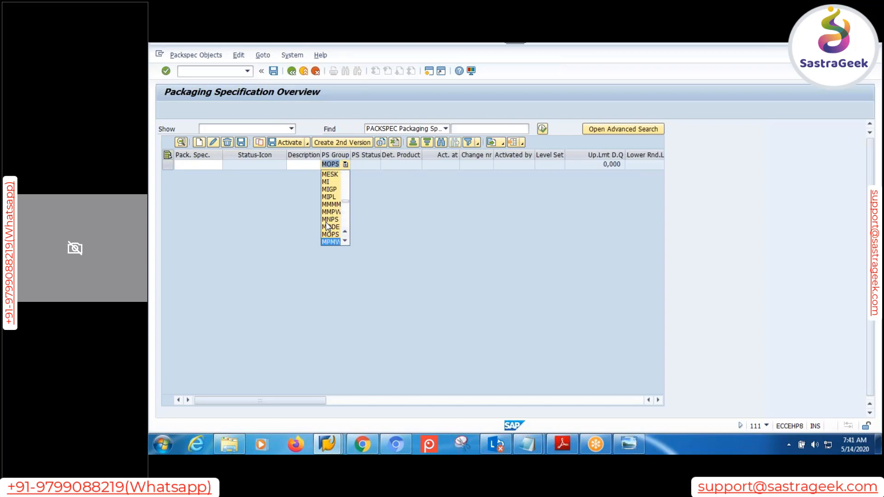
pyautogui.press('Return')
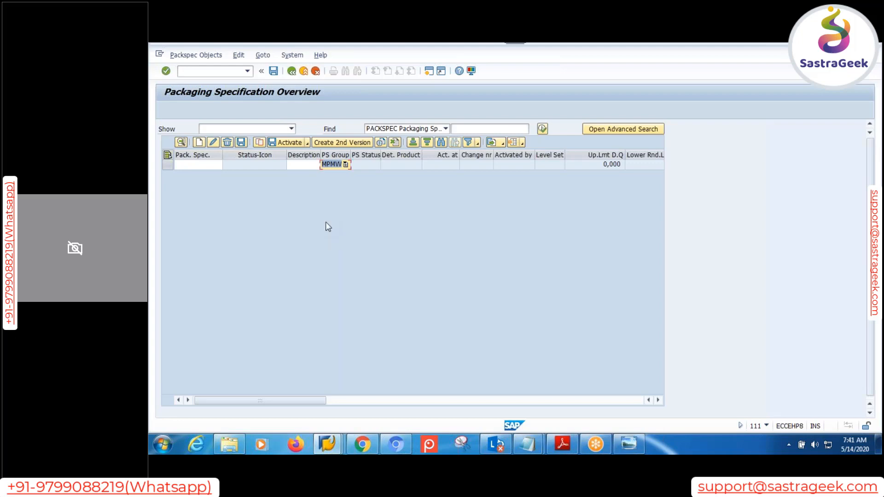
pyautogui.press('Return')
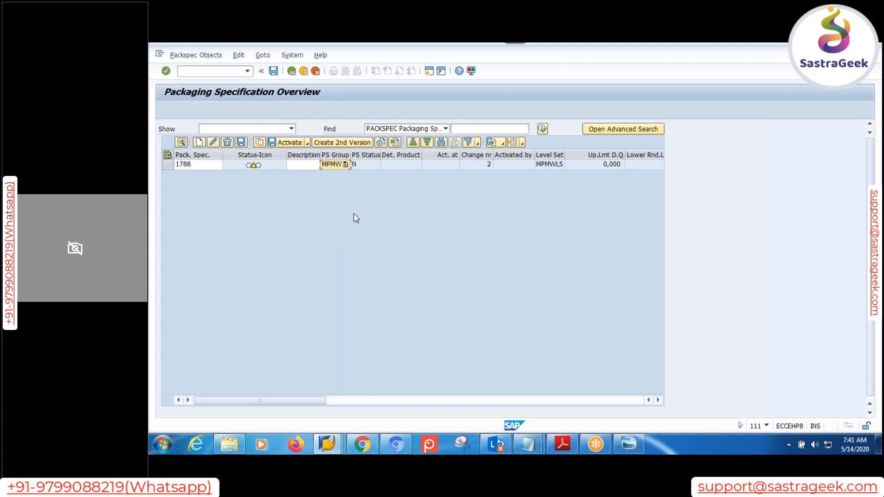
pyautogui.click(168, 165)
pyautogui.click(180, 142)
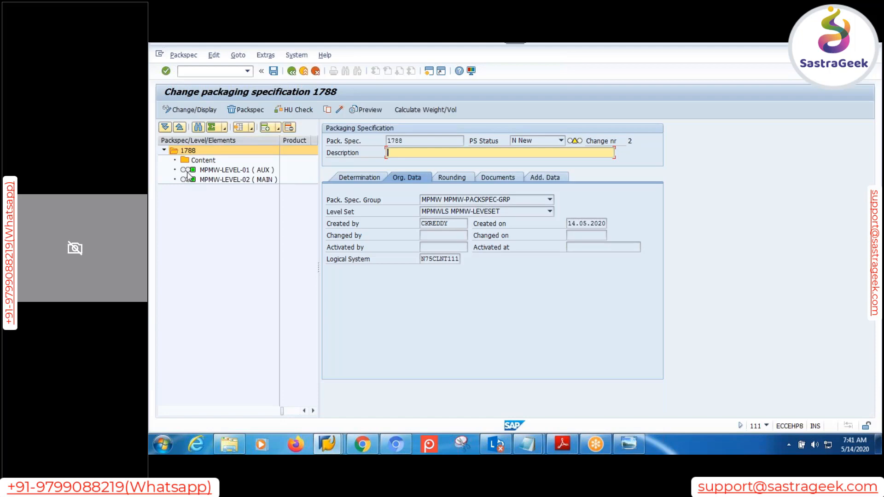
# Try to delete the levels MPMW-LEVEL-01 ( AUX ) and MPMW-LEVEL-02 ( MAIN ) from the packaging specification.
pyautogui.click(221, 176)
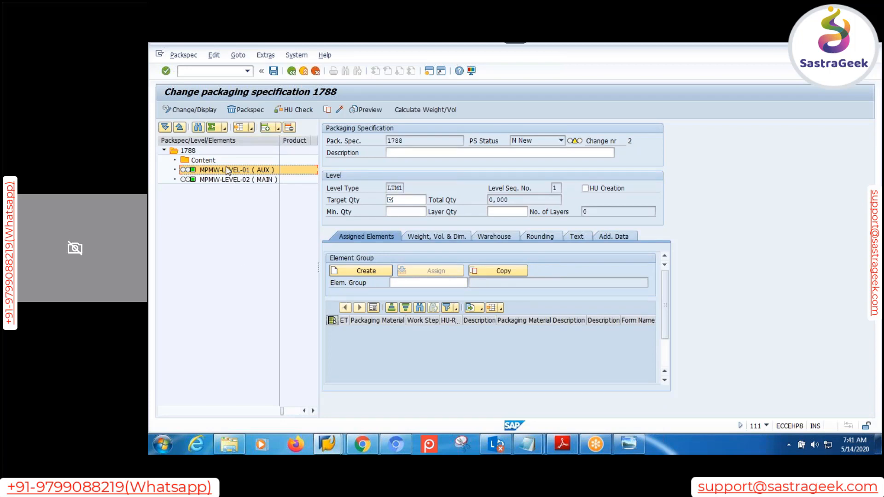
pyautogui.click(289, 128)
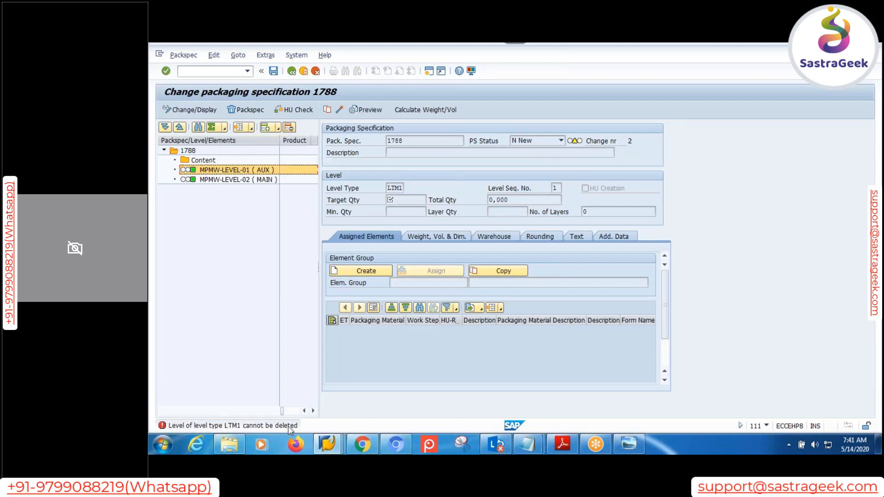
pyautogui.click(261, 180)
pyautogui.click(289, 128)
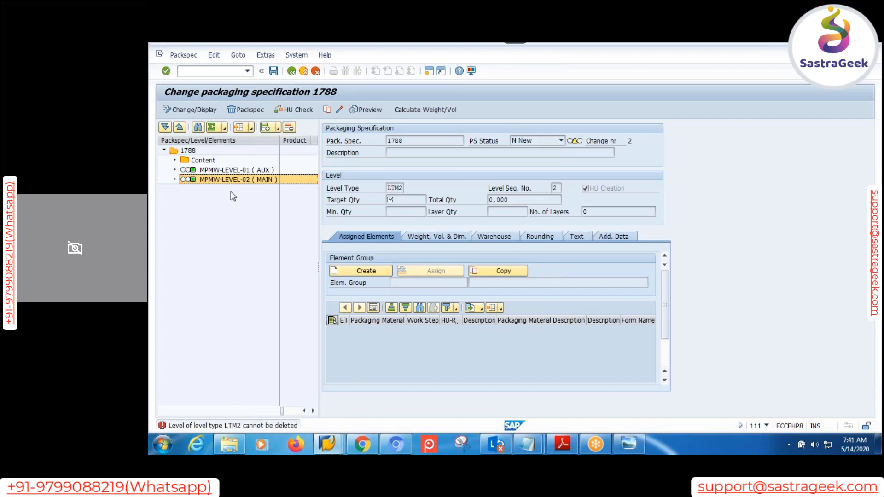
# Check the levels, content and header of packaging specification 1788, and delete the whole specification.
pyautogui.click(227, 172)
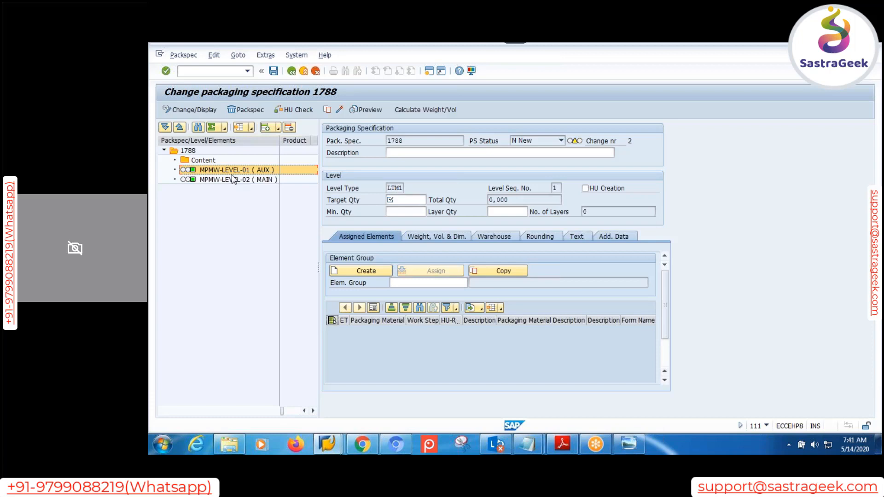
pyautogui.click(201, 160)
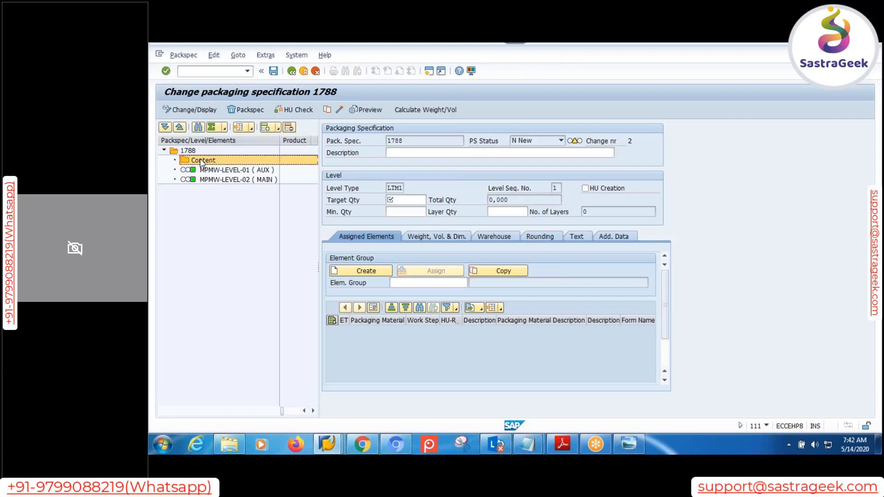
pyautogui.doubleClick(195, 153)
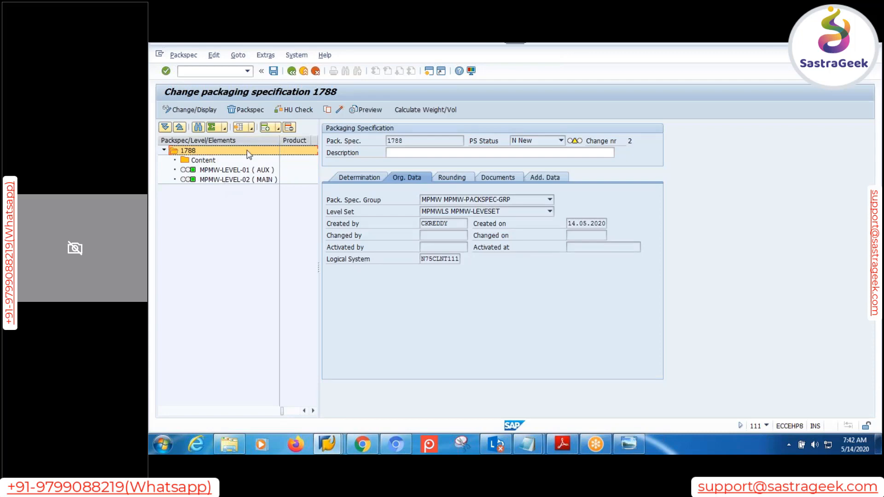
pyautogui.click(248, 110)
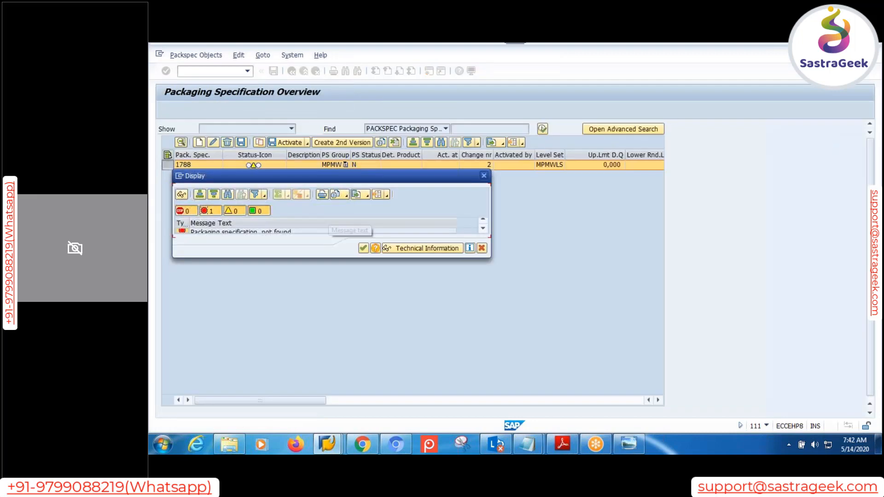
pyautogui.click(363, 248)
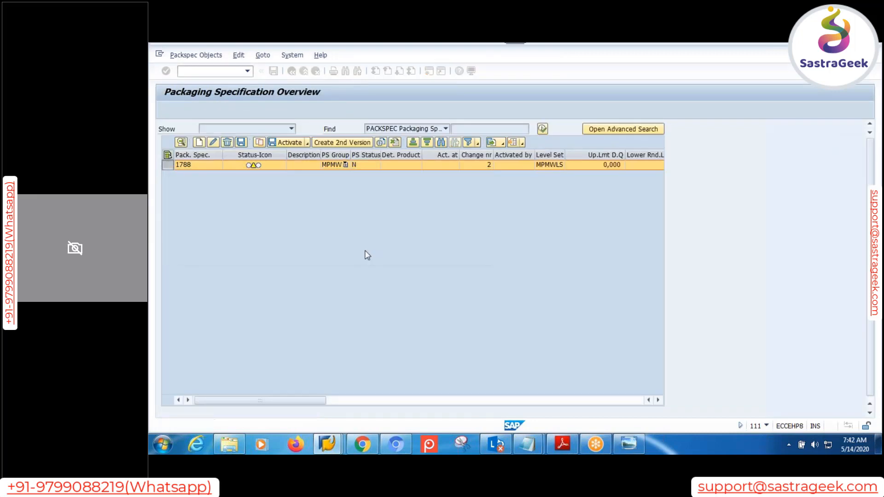
pyautogui.click(308, 214)
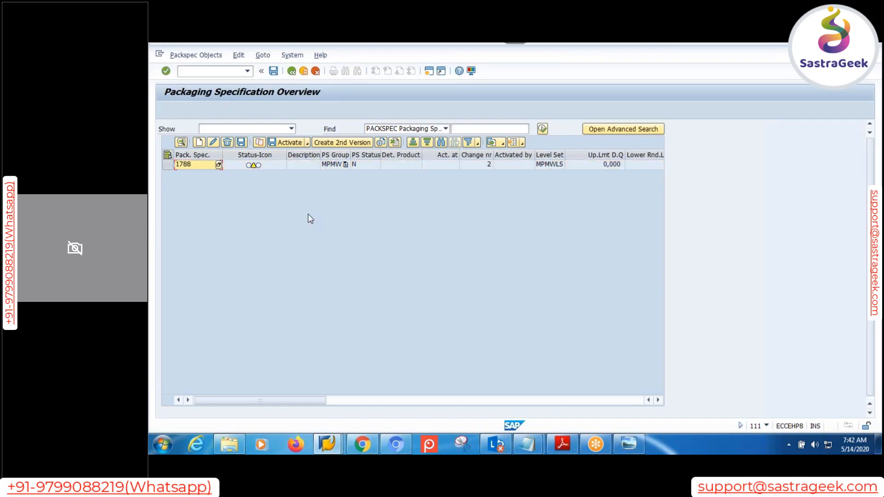
# Reload the packaging specification overview, search for specification 1788, and return to SAP Easy Access.
pyautogui.click(292, 71)
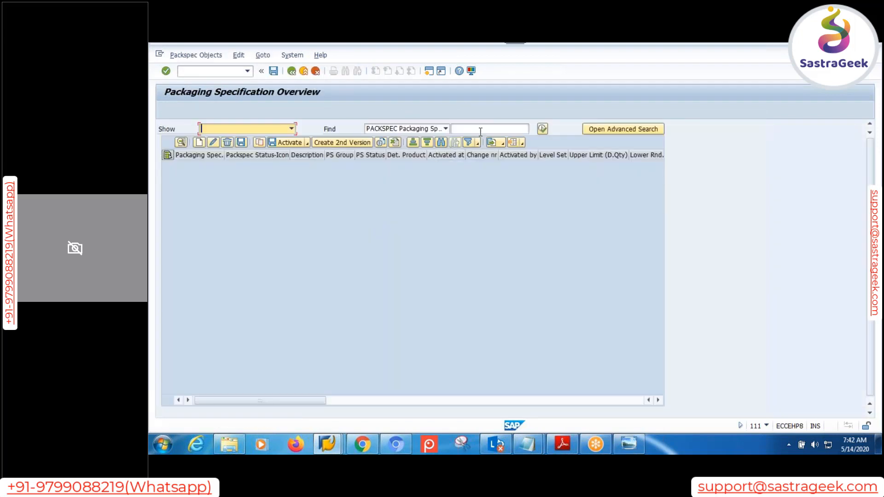
pyautogui.click(481, 130)
pyautogui.write('1788')
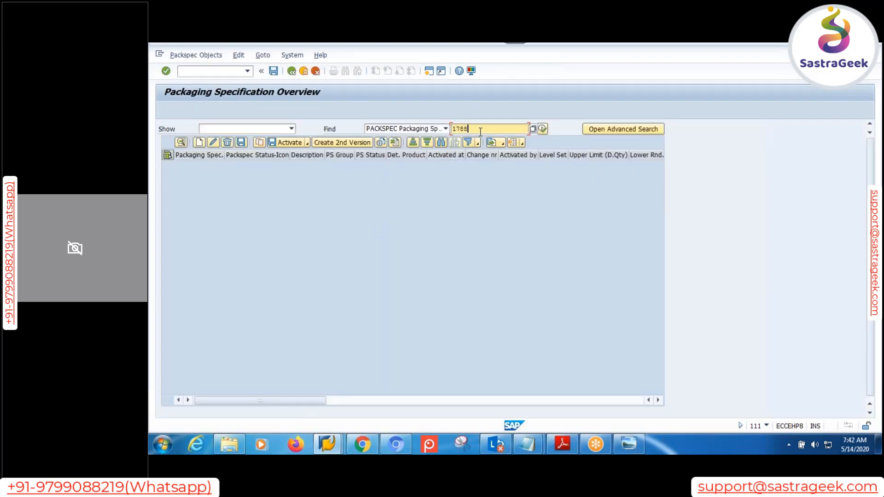
pyautogui.press('Return')
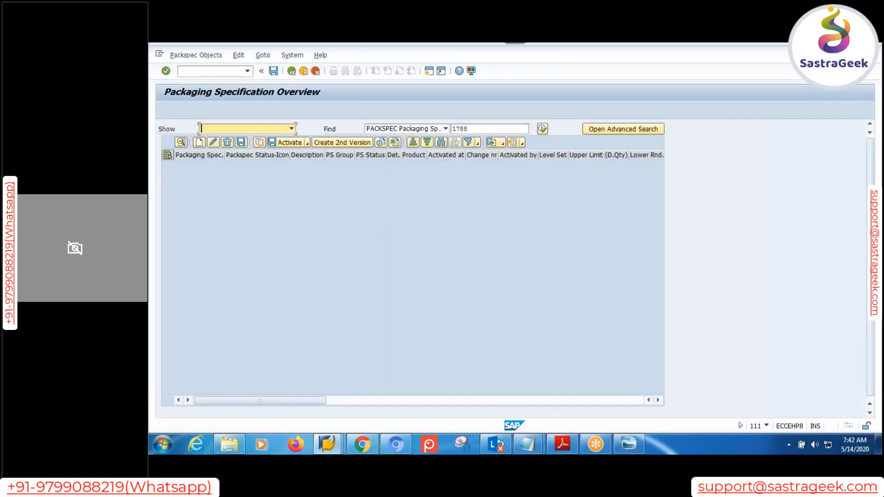
pyautogui.click(544, 129)
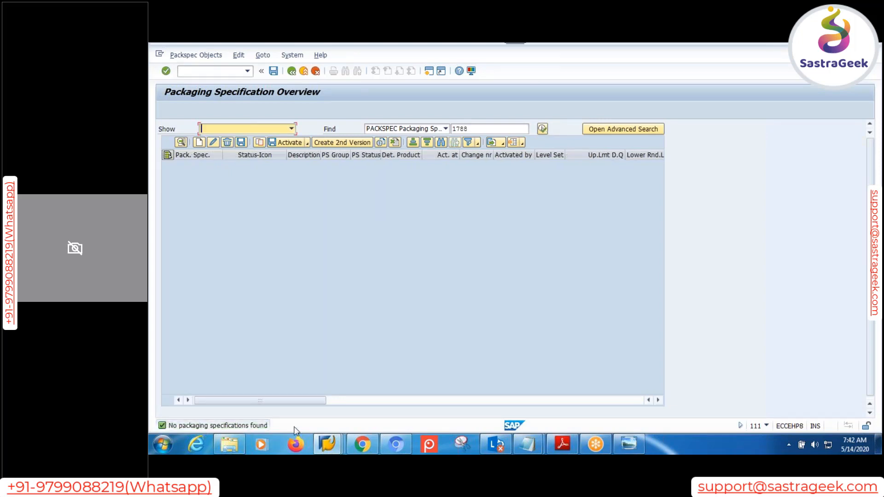
pyautogui.click(294, 72)
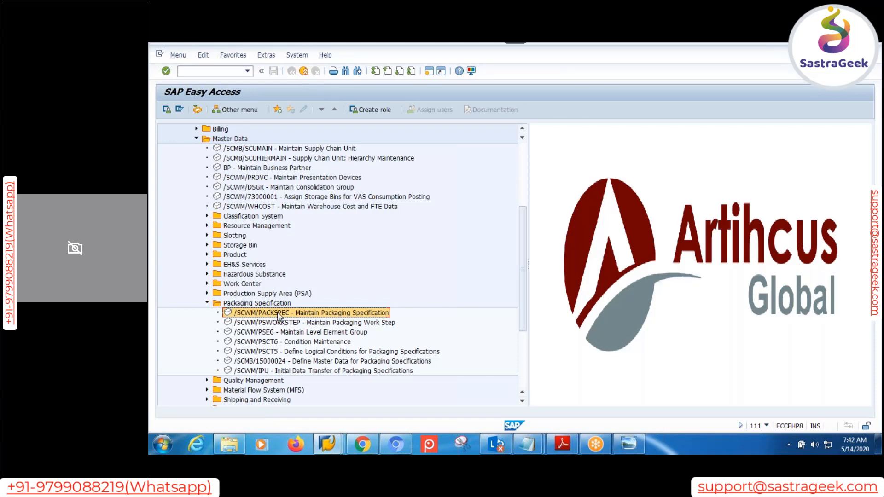
# View the packaging specification diagram in Windows Photo Viewer, and switch to the SAP customizing session, returning from the level type assignments to the IMG.
pyautogui.click(630, 444)
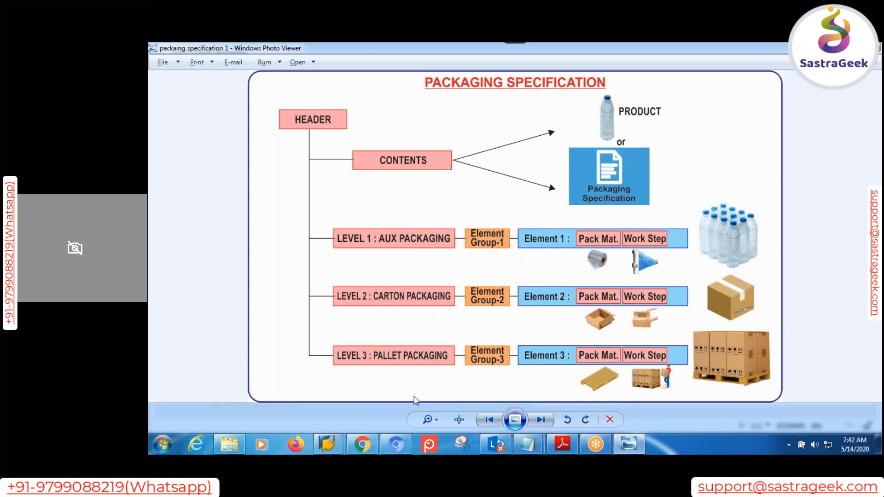
pyautogui.moveTo(327, 444)
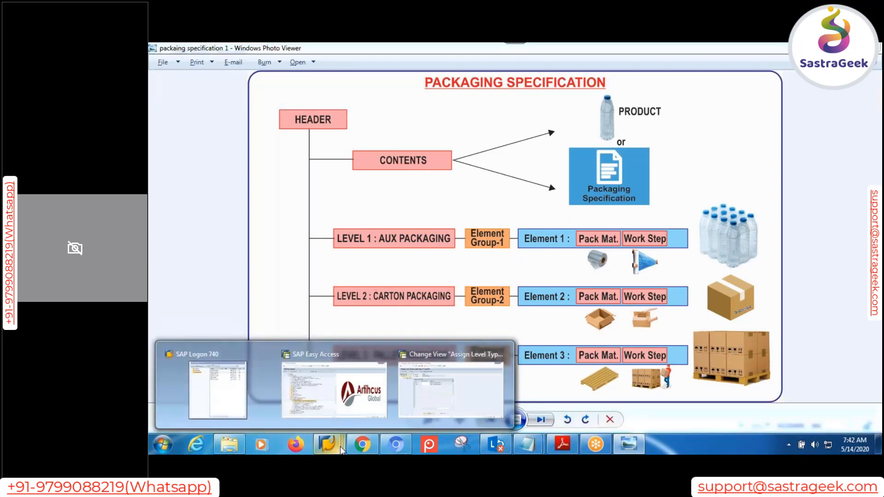
pyautogui.click(430, 400)
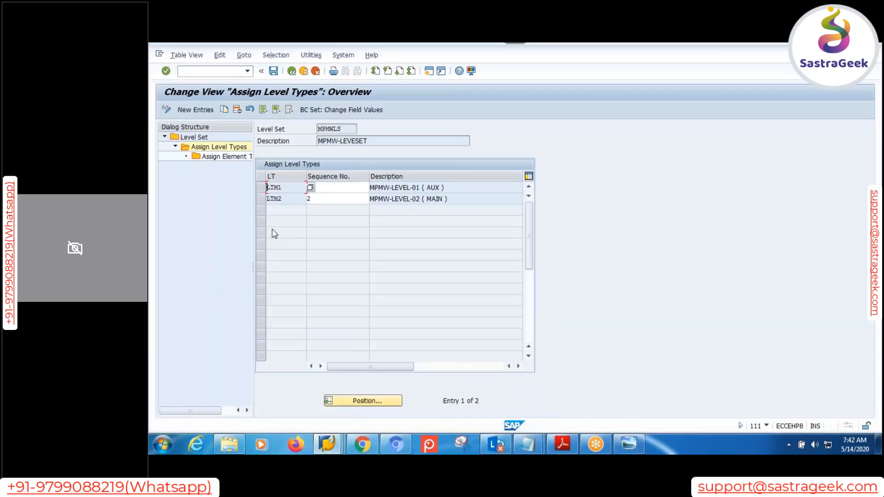
pyautogui.click(292, 71)
pyautogui.click(291, 70)
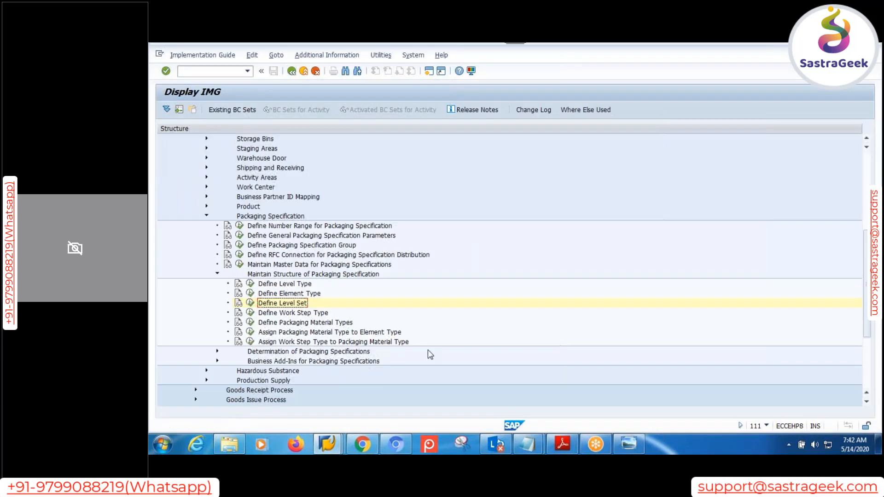
# Open the Define Element Type activity under Maintain Structure of Packaging Specification.
pyautogui.click(296, 323)
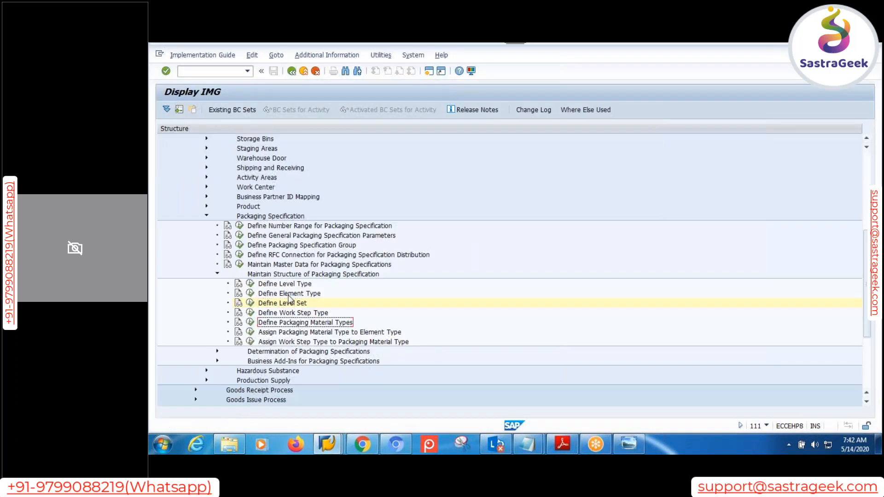
pyautogui.click(288, 295)
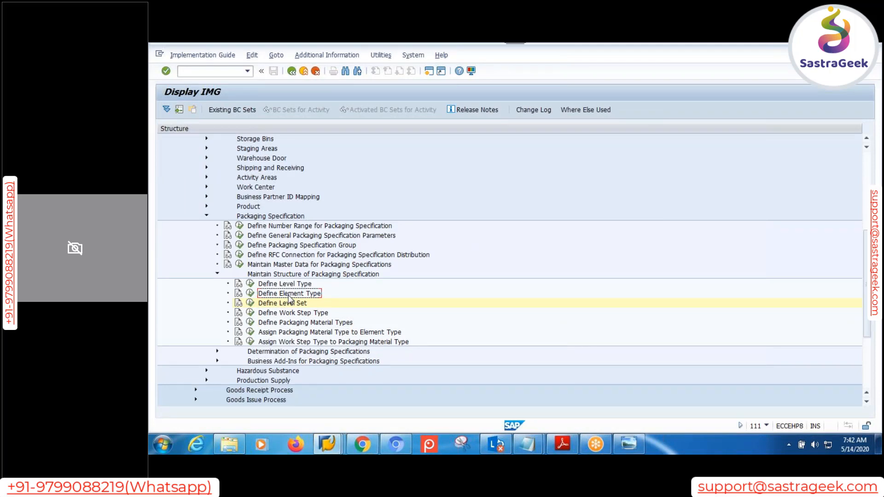
pyautogui.click(250, 293)
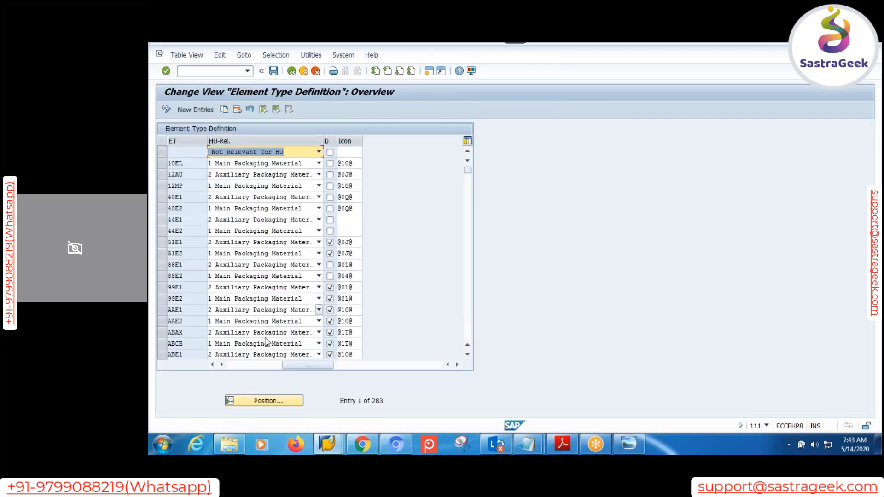
# Add a new element type ETM1 with description MPMW-ET-01 and HU relevance 2 Auxiliary Packaging Material.
pyautogui.moveTo(299, 364); pyautogui.dragTo(225, 367)
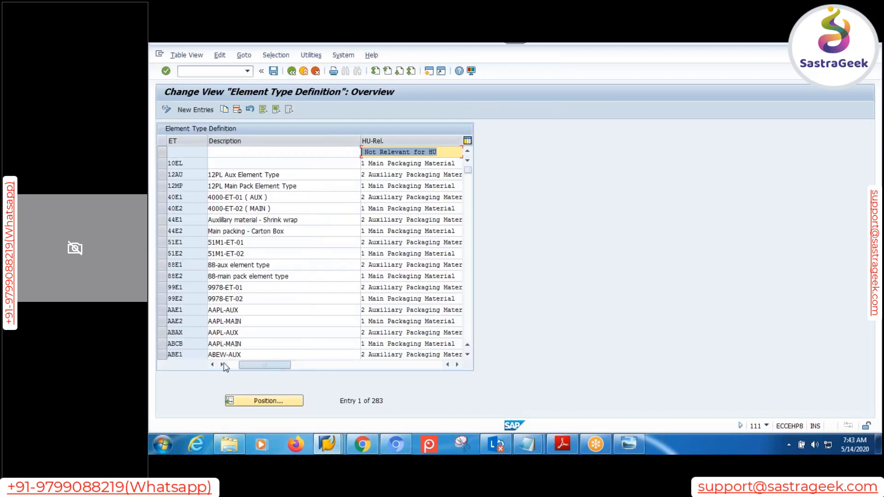
pyautogui.click(197, 110)
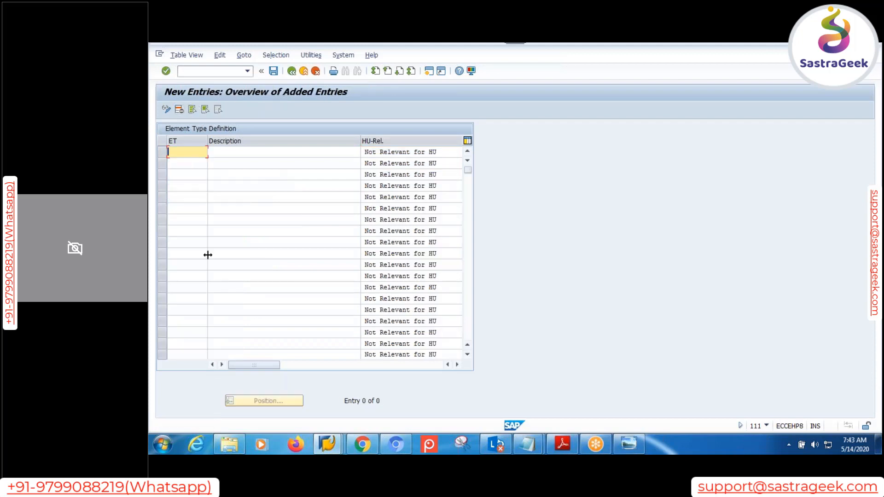
pyautogui.write('ETM1')
pyautogui.click(222, 151)
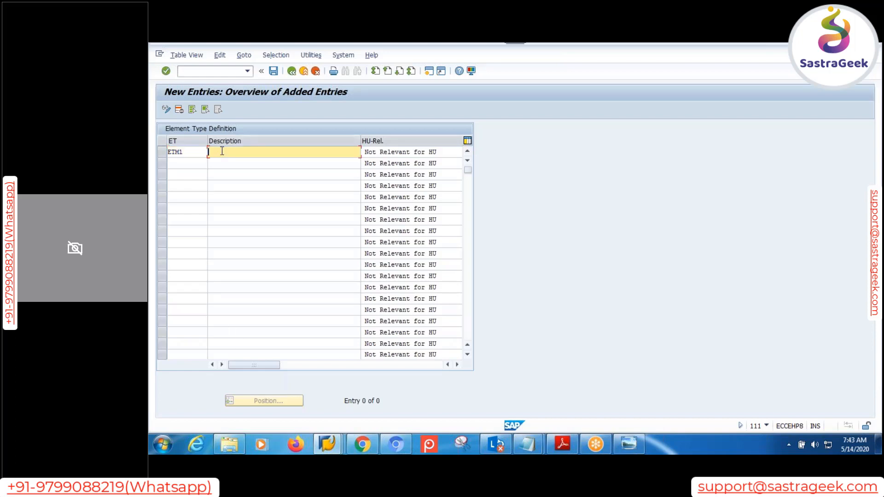
pyautogui.write('MPMW-ET-01')
pyautogui.click(398, 154)
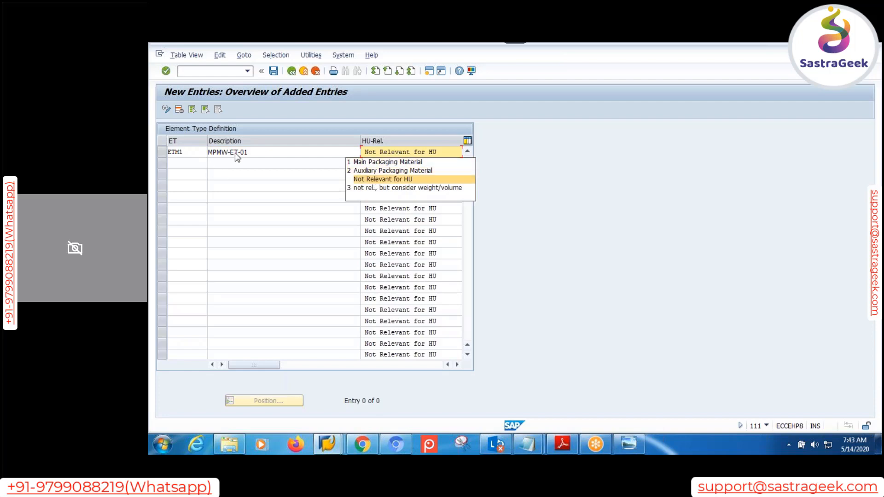
pyautogui.click(390, 171)
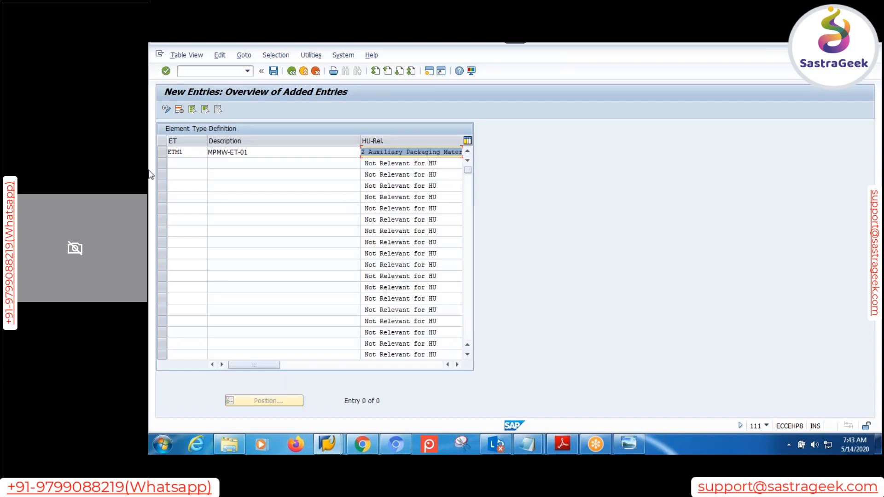
# Add a second element type ETM2 with description MPMW-ET-02 and HU relevance 1 Main Packaging Material.
pyautogui.click(187, 164)
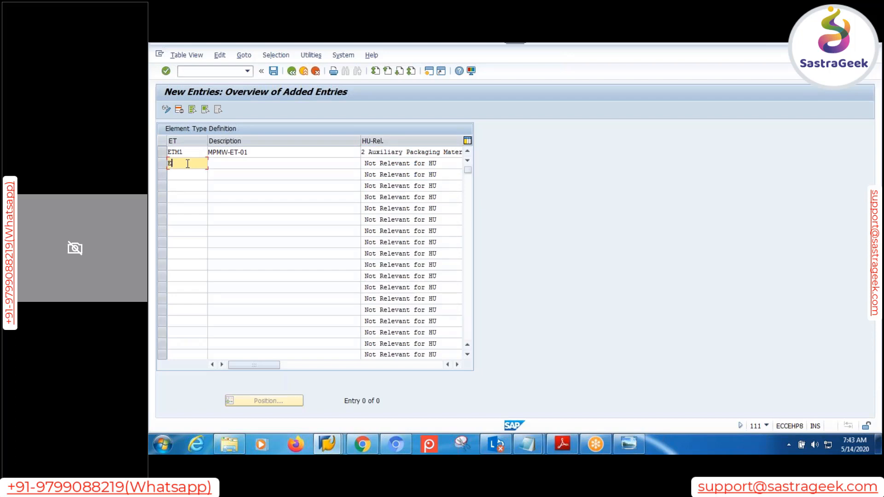
pyautogui.write('ETM2')
pyautogui.moveTo(250, 152); pyautogui.dragTo(170, 151)
pyautogui.hotkey('ctrl', 'c')
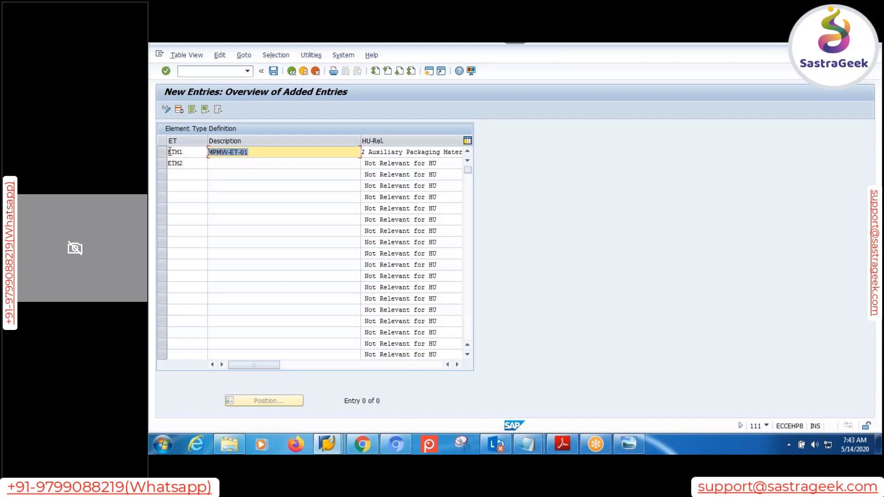
pyautogui.click(229, 164)
pyautogui.hotkey('ctrl', 'v')
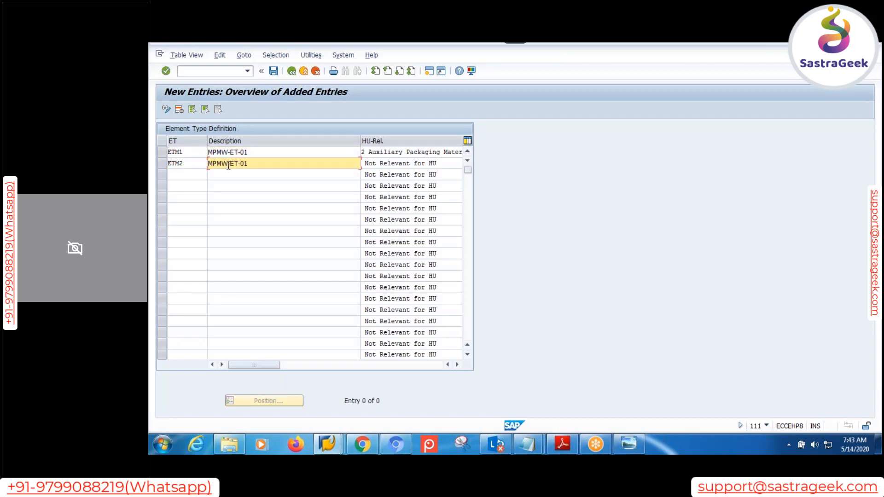
pyautogui.write('2')
pyautogui.click(415, 164)
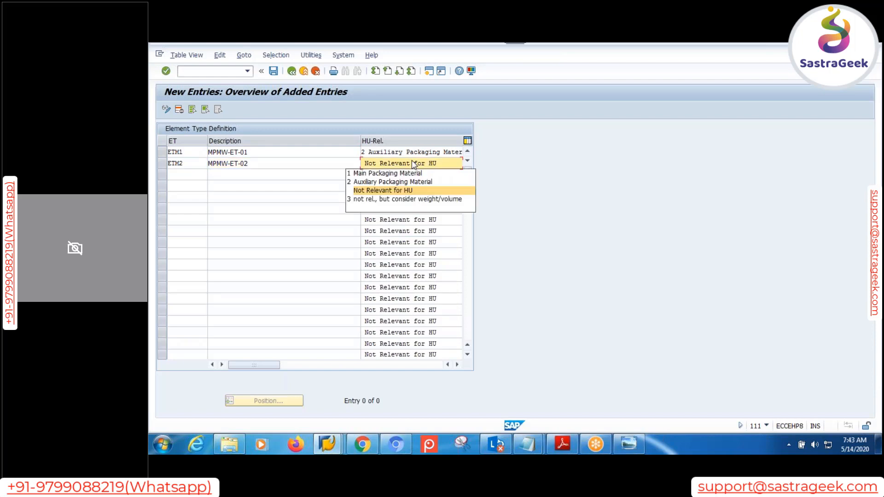
pyautogui.click(391, 174)
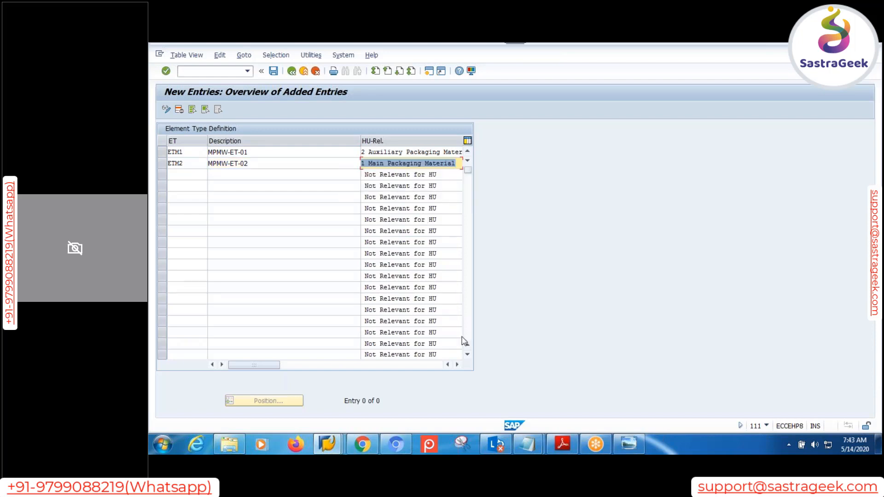
# Enable the D indicator for element types ETM1 and ETM2.
pyautogui.click(457, 364)
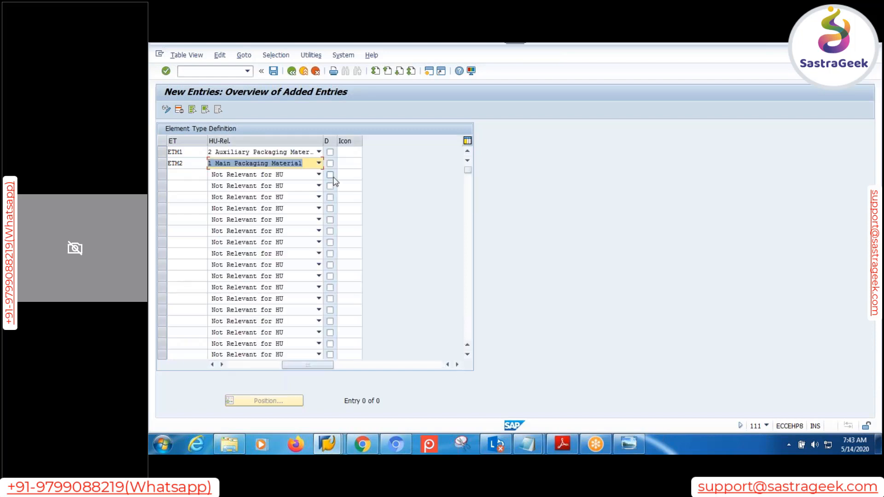
pyautogui.click(330, 152)
pyautogui.click(330, 163)
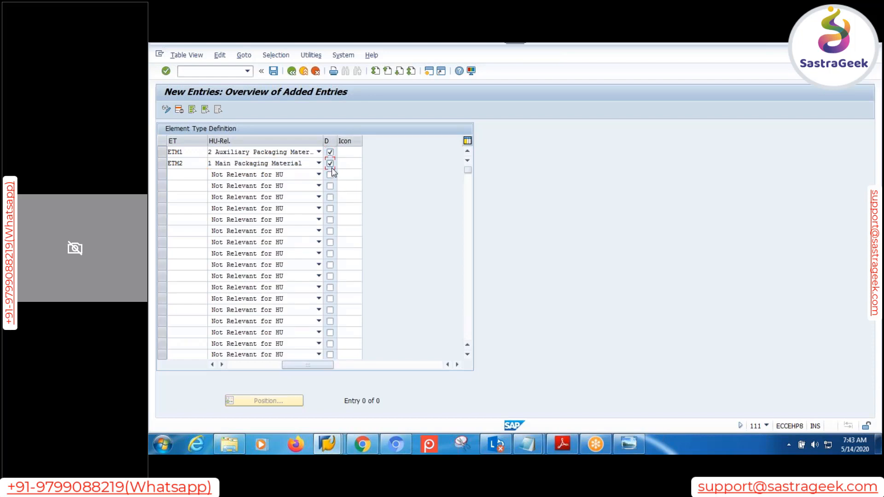
# Assign the icon ICON_OKAY to element type ETM1 from the list of possible icons.
pyautogui.click(344, 152)
pyautogui.press('F4')
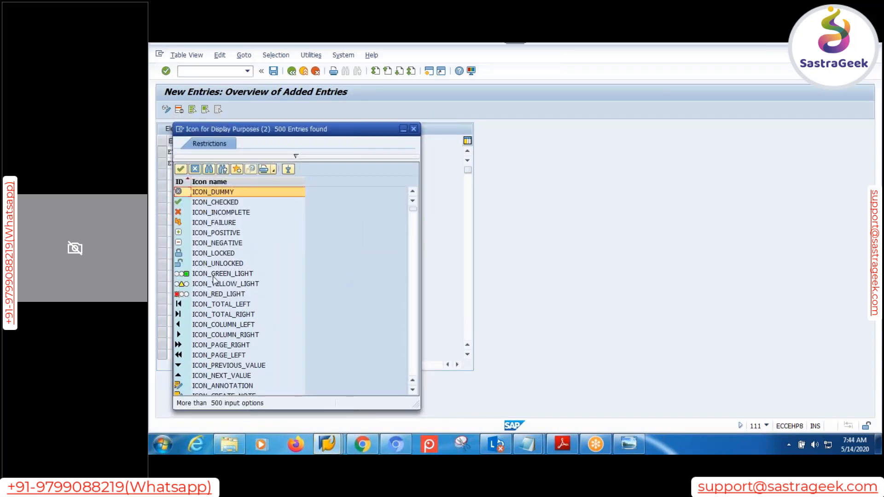
pyautogui.scroll(-7, 214, 279)
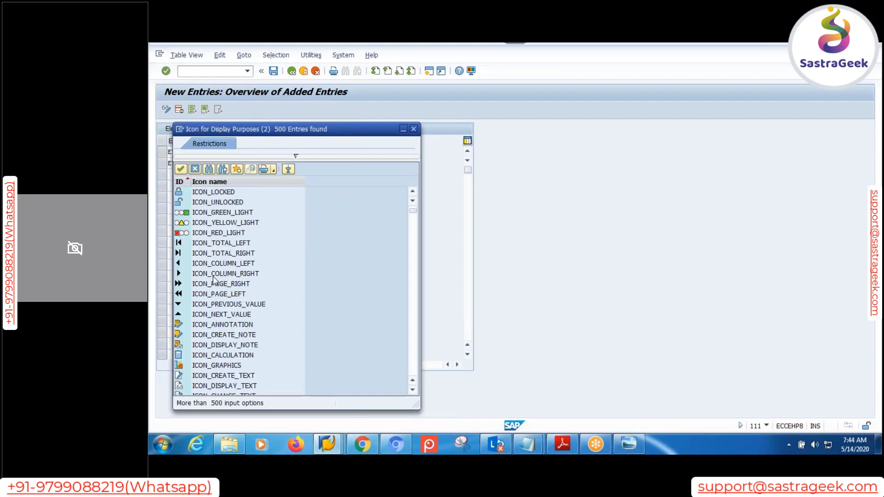
pyautogui.scroll(-2, 215, 279)
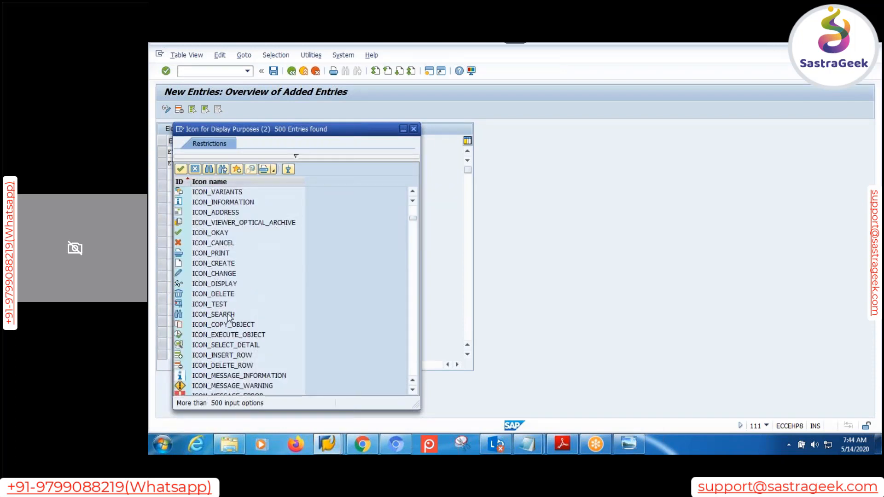
pyautogui.doubleClick(220, 233)
pyautogui.click(357, 164)
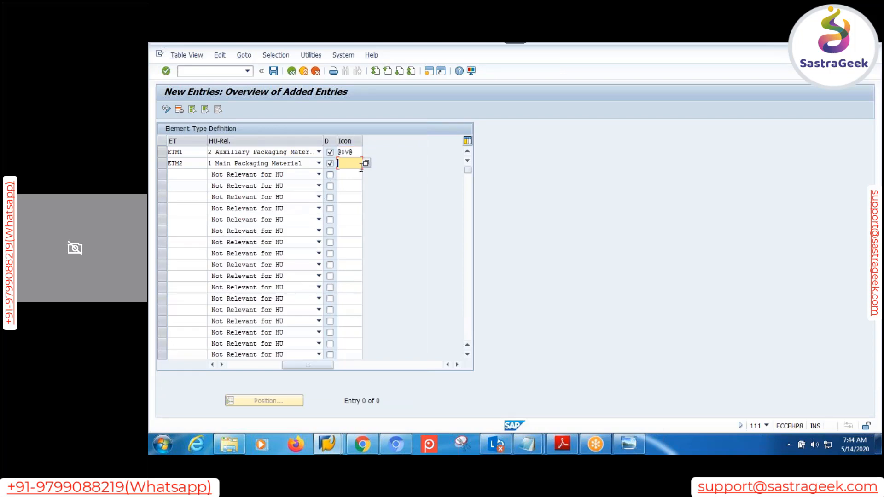
pyautogui.click(358, 149)
pyautogui.hotkey('ctrl', 'c')
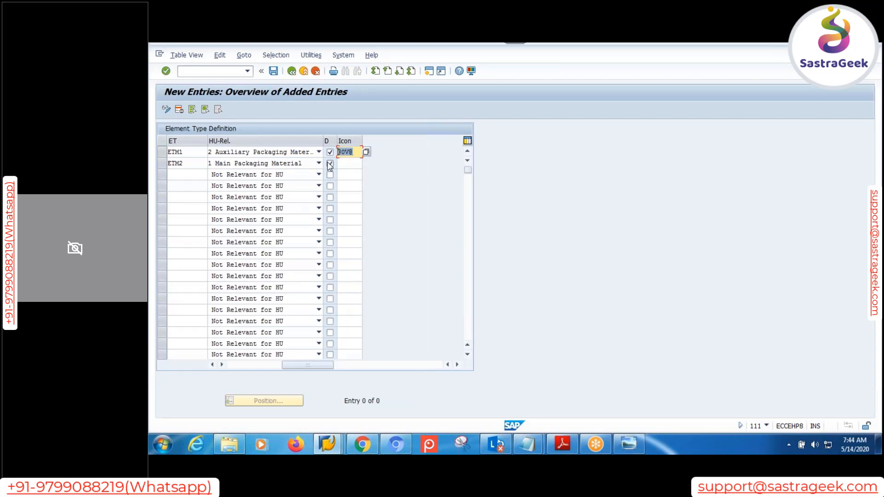
pyautogui.click(330, 164)
pyautogui.click(341, 163)
pyautogui.hotkey('ctrl', 'v')
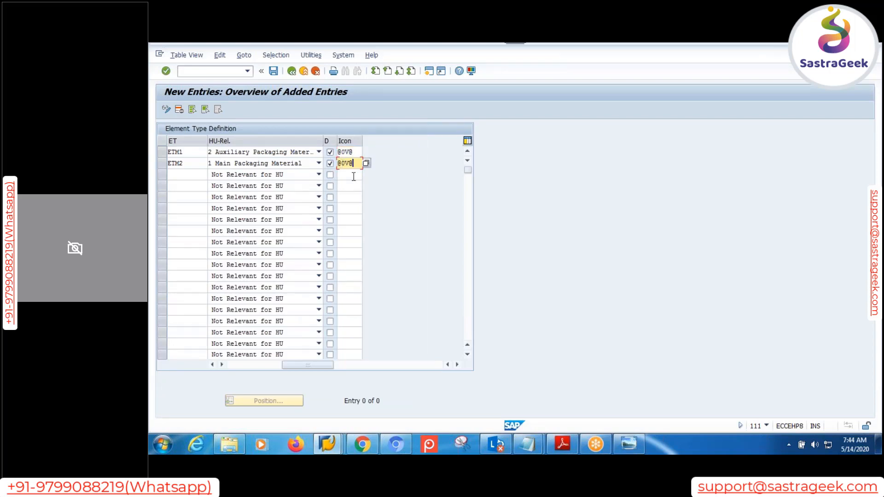
pyautogui.click(274, 71)
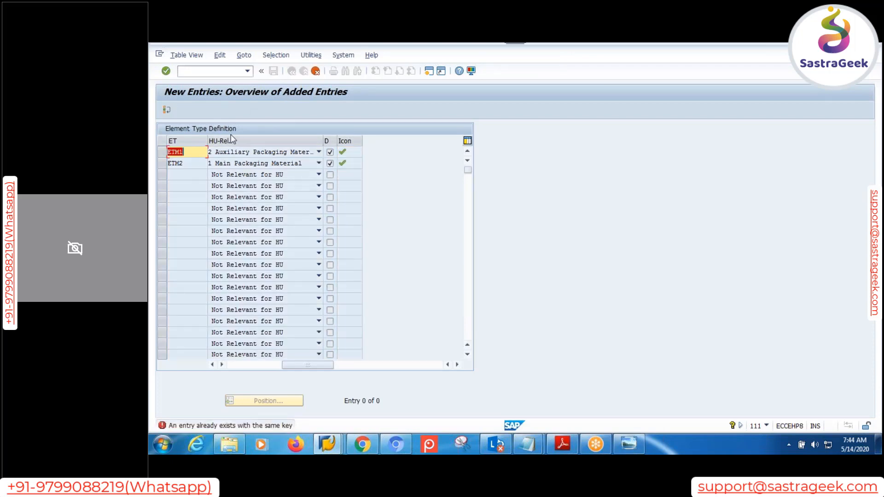
# Rename the two new element types as EMT1 and EMT2, save them, and return to the IMG structure.
pyautogui.click(187, 152)
pyautogui.press('BackSpace')
pyautogui.press('BackSpace')
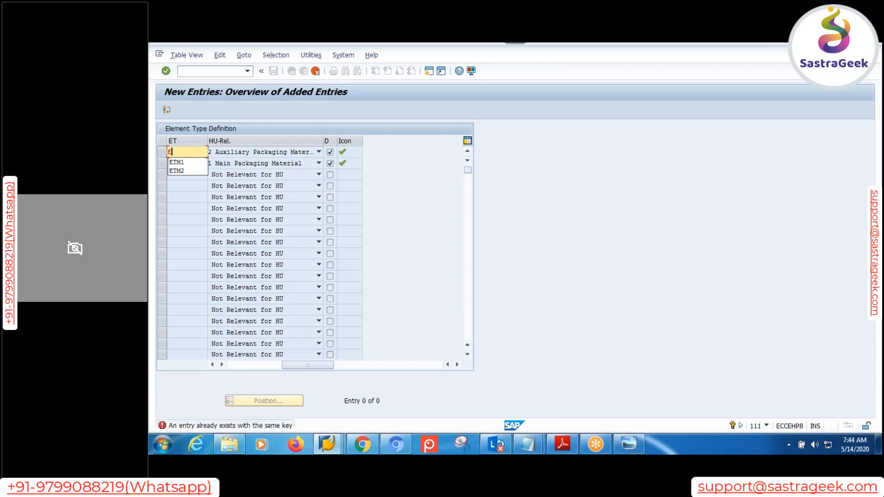
pyautogui.write('MT1')
pyautogui.press('Return')
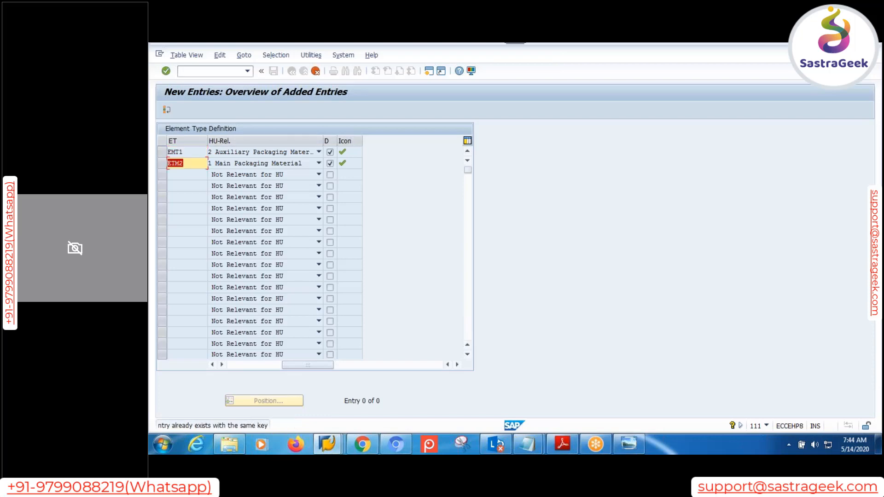
pyautogui.write('E')
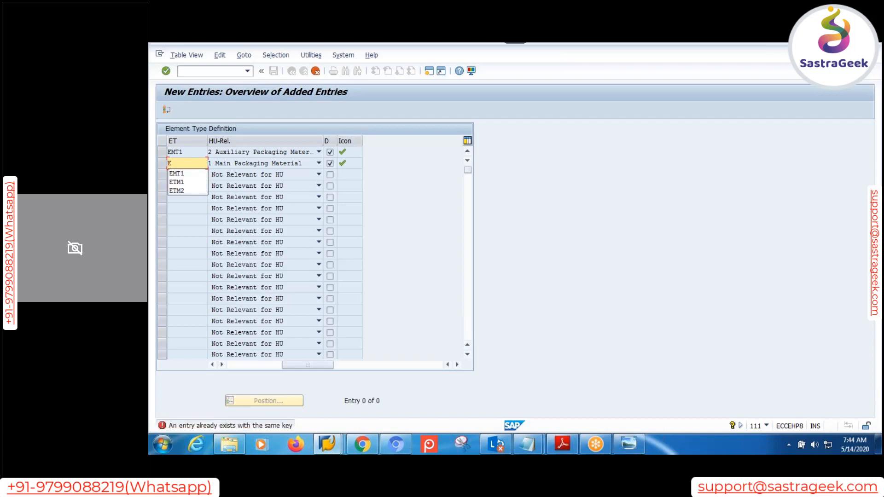
pyautogui.write('MT2')
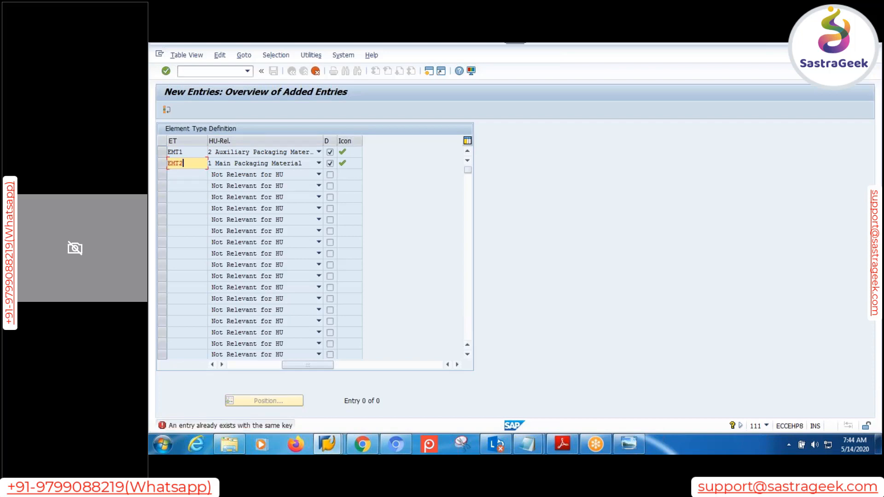
pyautogui.hotkey('ctrl', 's')
pyautogui.press('Return')
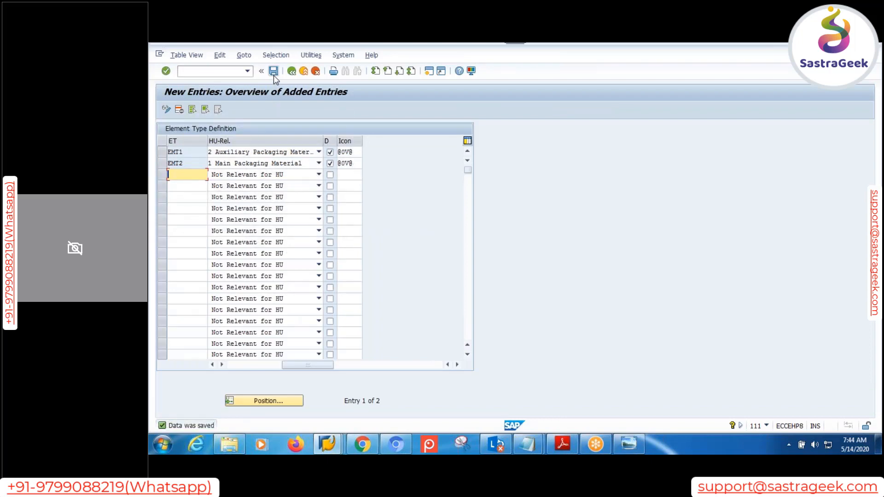
pyautogui.click(291, 71)
pyautogui.click(291, 71)
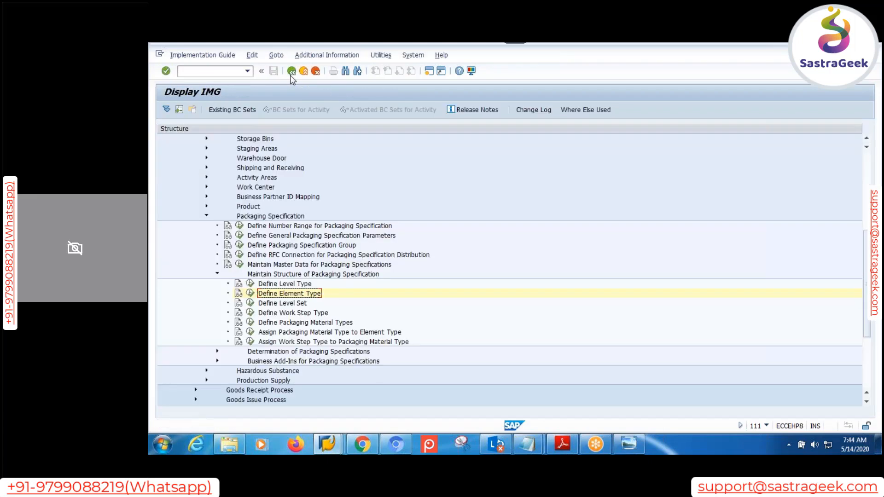
# Open the Define Level Set activity, locate level set MPMWLS, and display its assigned level types.
pyautogui.click(293, 304)
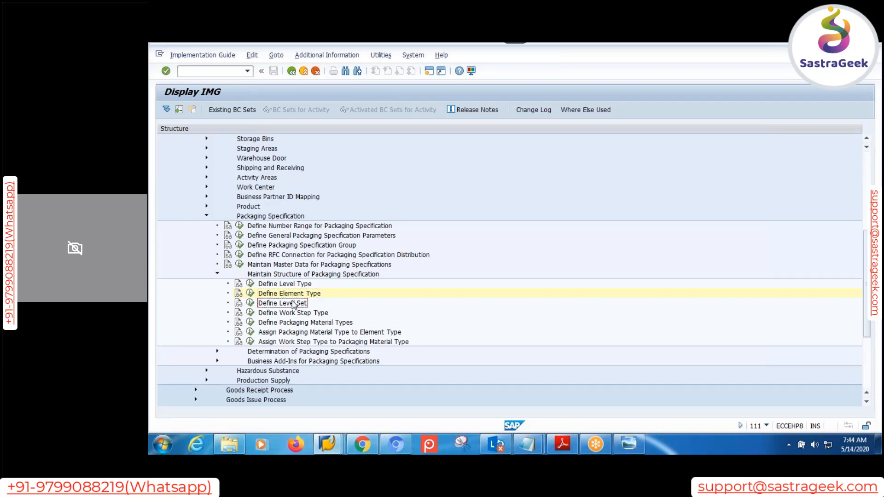
pyautogui.click(250, 303)
pyautogui.click(381, 402)
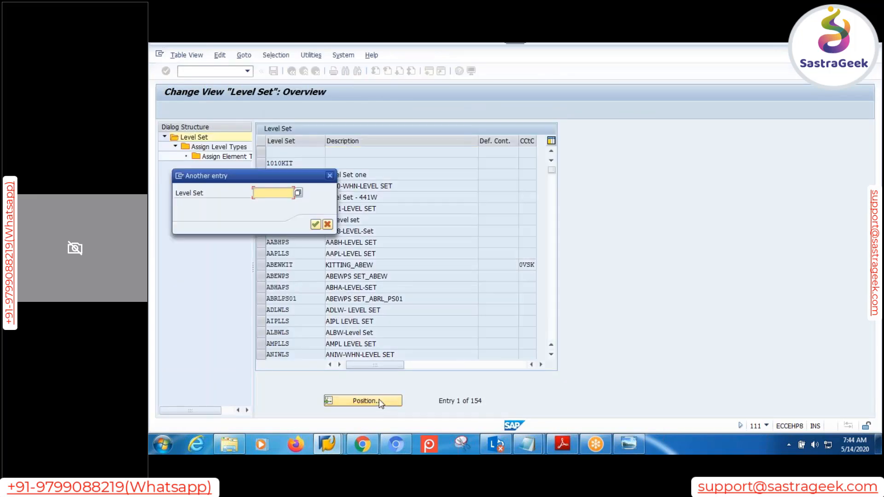
pyautogui.write('MPMW')
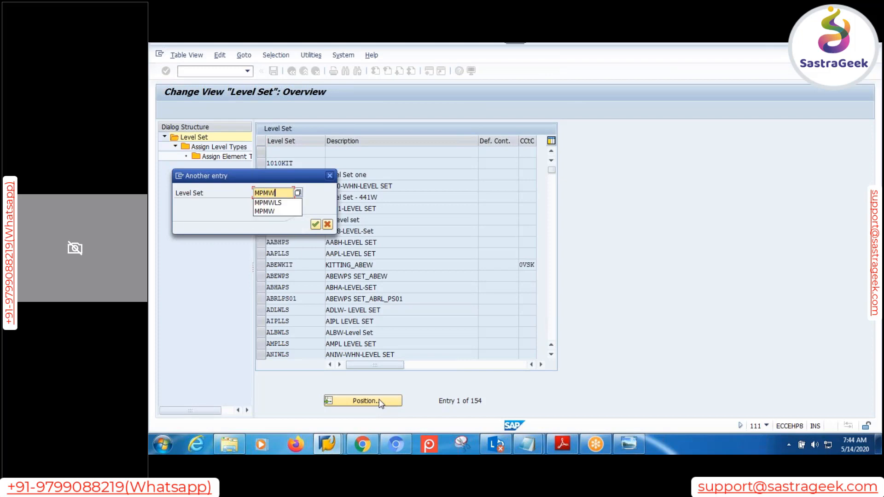
pyautogui.write('LS')
pyautogui.press('Return')
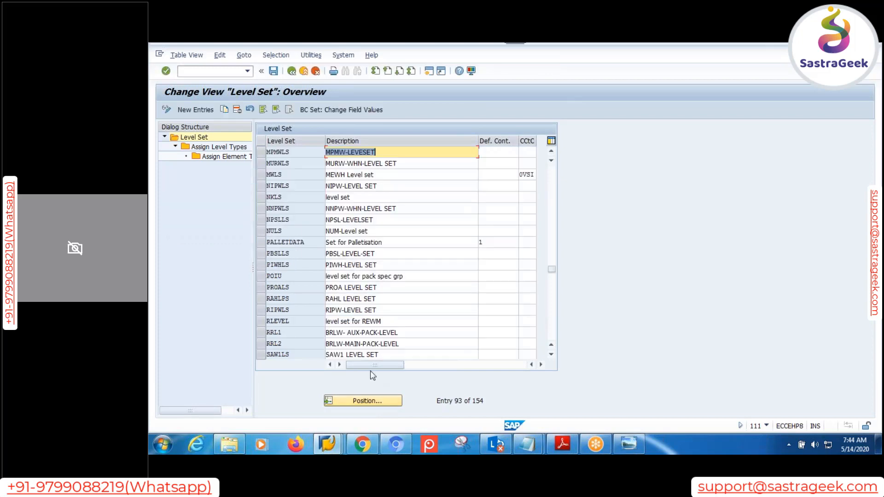
pyautogui.click(260, 152)
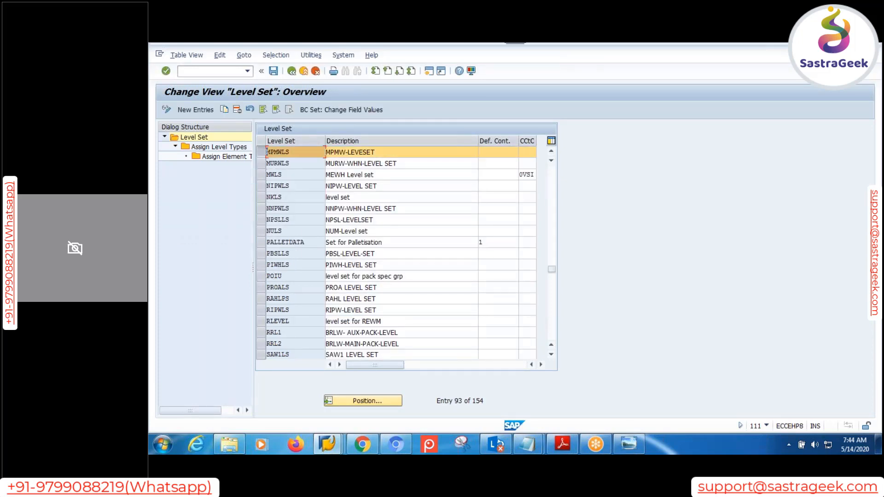
pyautogui.click(229, 148)
pyautogui.doubleClick(229, 148)
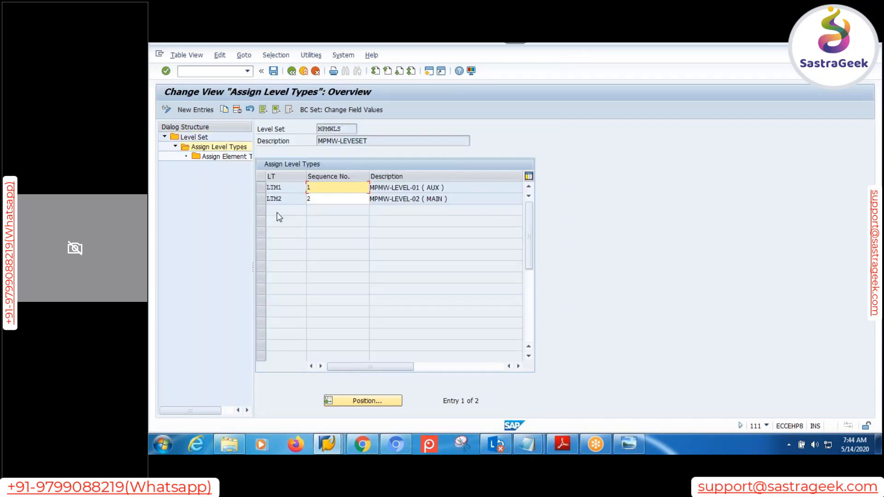
# Assign element type EMT1 with sequence number 1 to level type LTM1, save, and return to the level types.
pyautogui.click(261, 187)
pyautogui.doubleClick(228, 157)
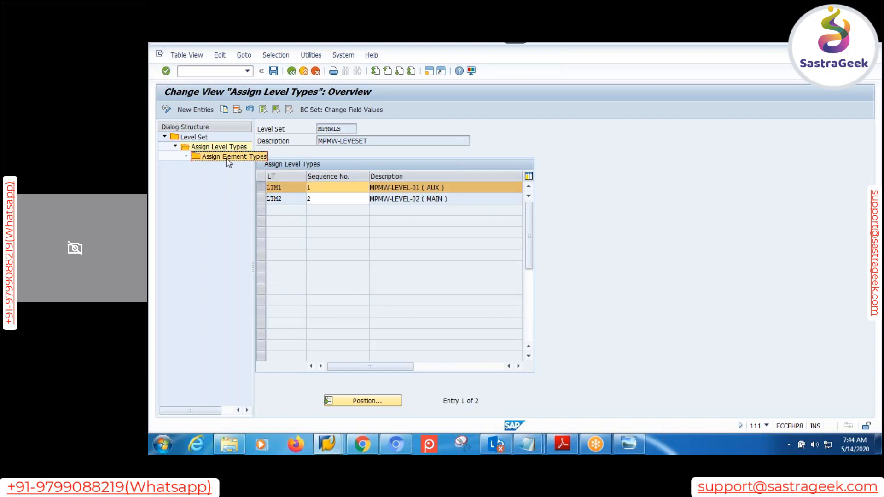
pyautogui.click(195, 110)
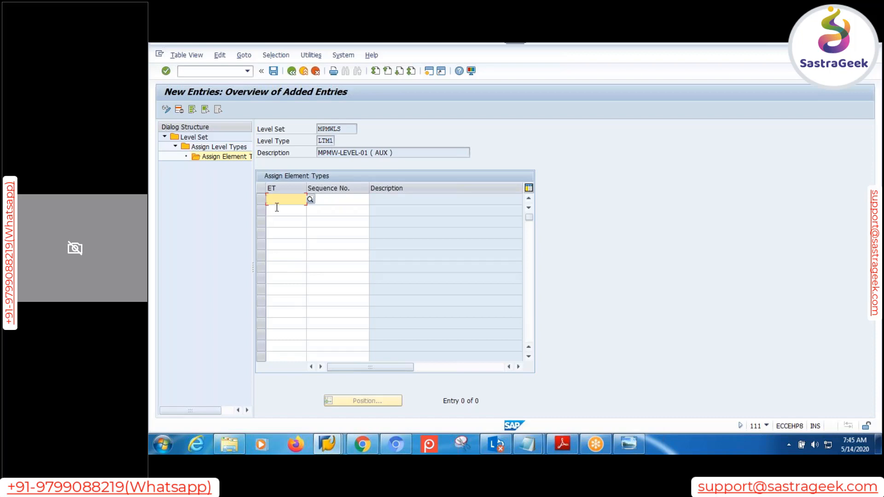
pyautogui.write('EMT1')
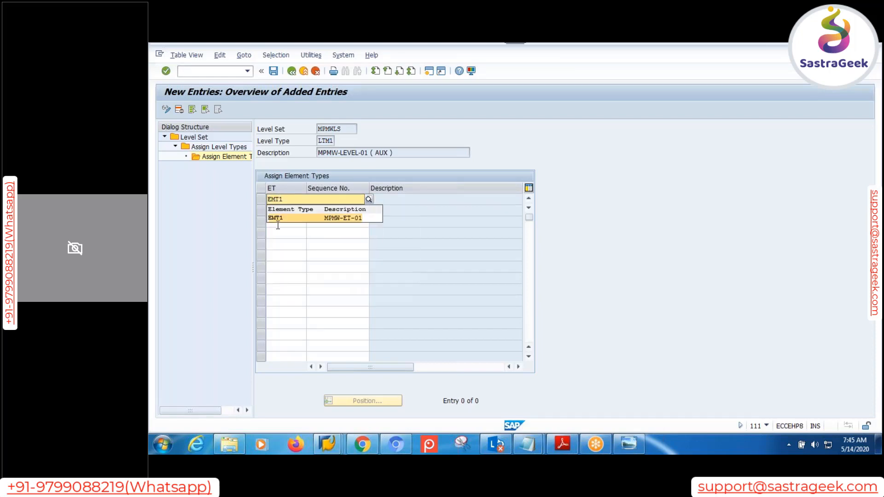
pyautogui.click(286, 218)
pyautogui.click(332, 198)
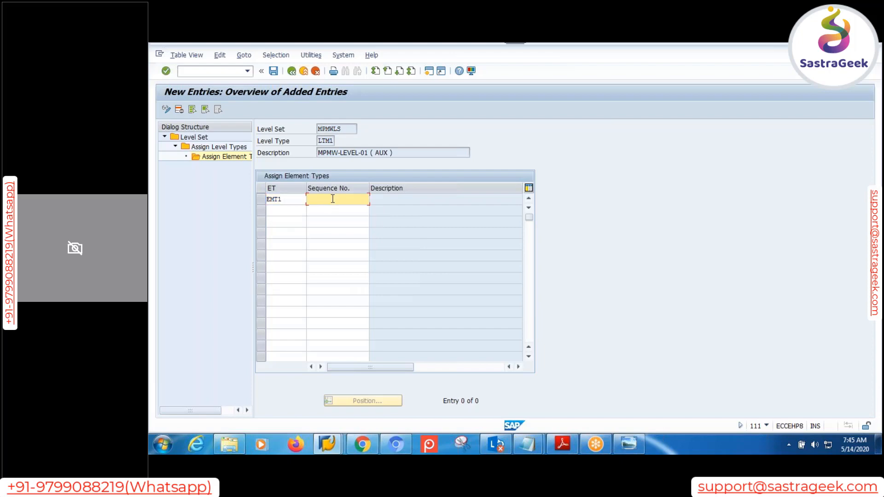
pyautogui.press('Return')
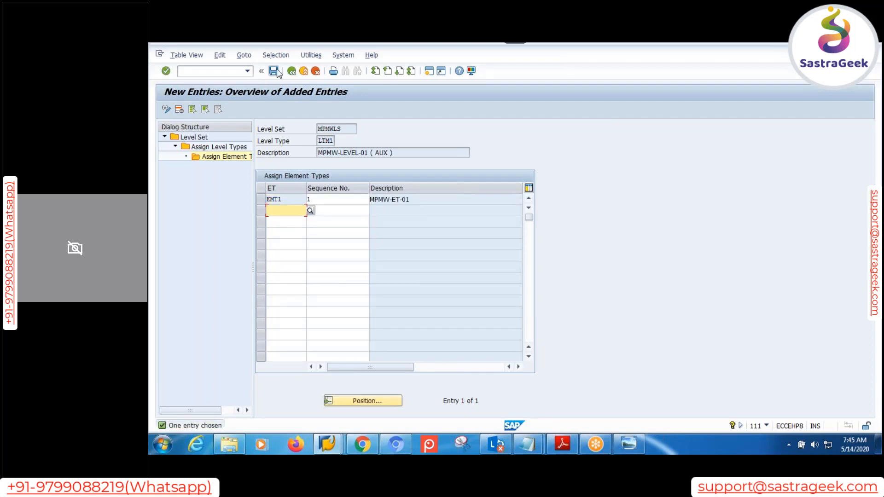
pyautogui.click(274, 70)
pyautogui.click(307, 224)
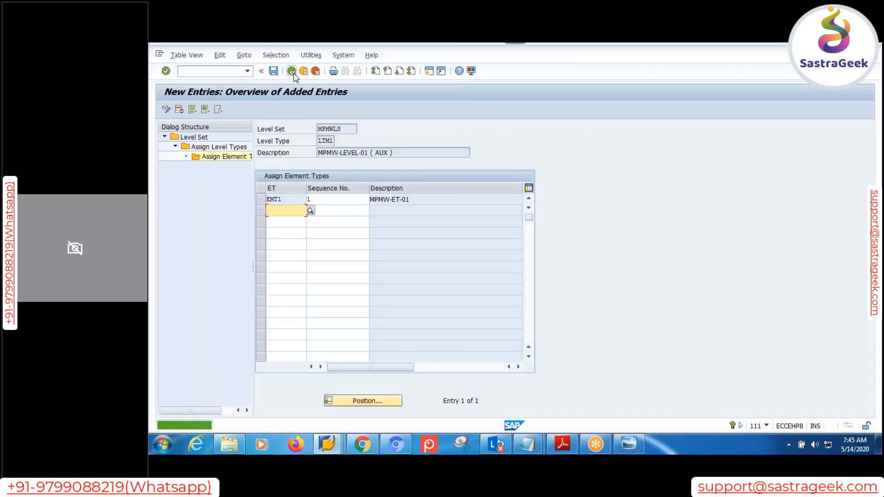
pyautogui.click(293, 73)
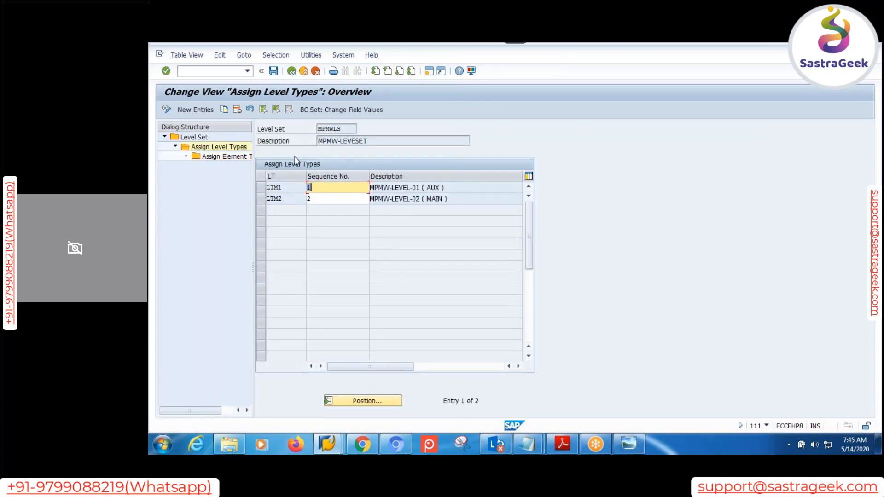
# Assign element type EMT2 with sequence number 1 to level type LTM2, save, and return to the level set overview.
pyautogui.click(260, 198)
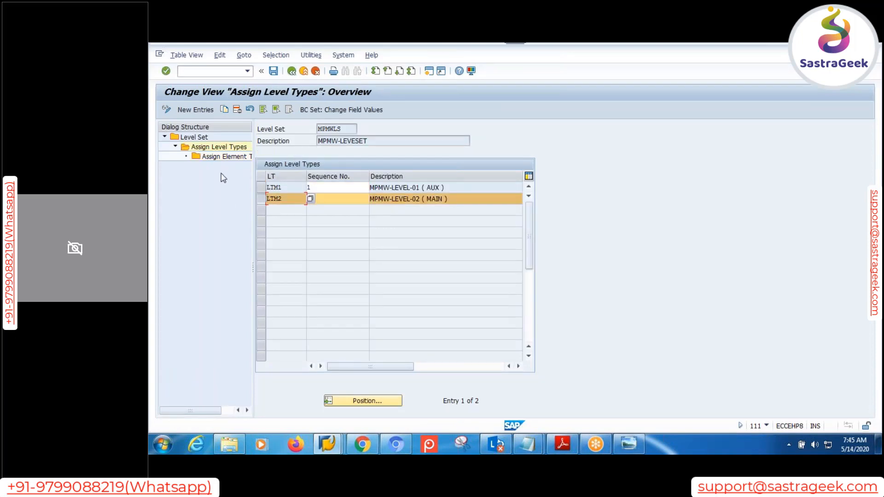
pyautogui.doubleClick(223, 157)
pyautogui.click(187, 109)
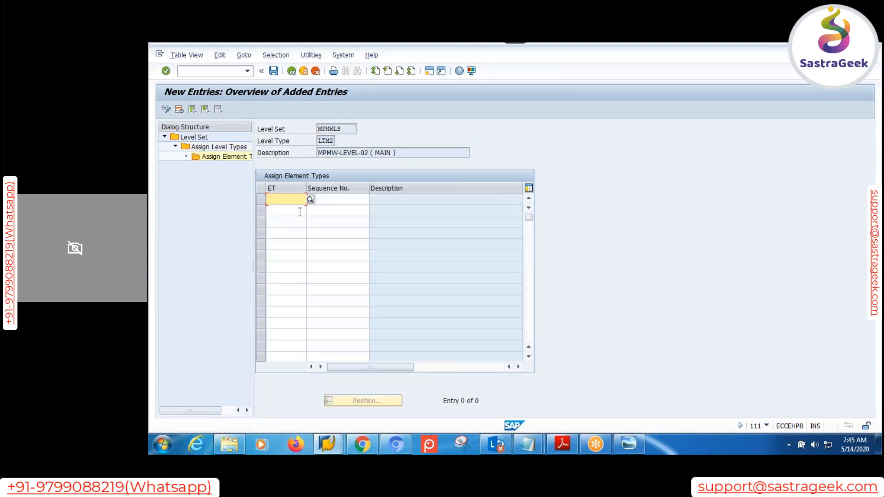
pyautogui.click(290, 199)
pyautogui.click(290, 211)
pyautogui.press('BackSpace')
pyautogui.write('2')
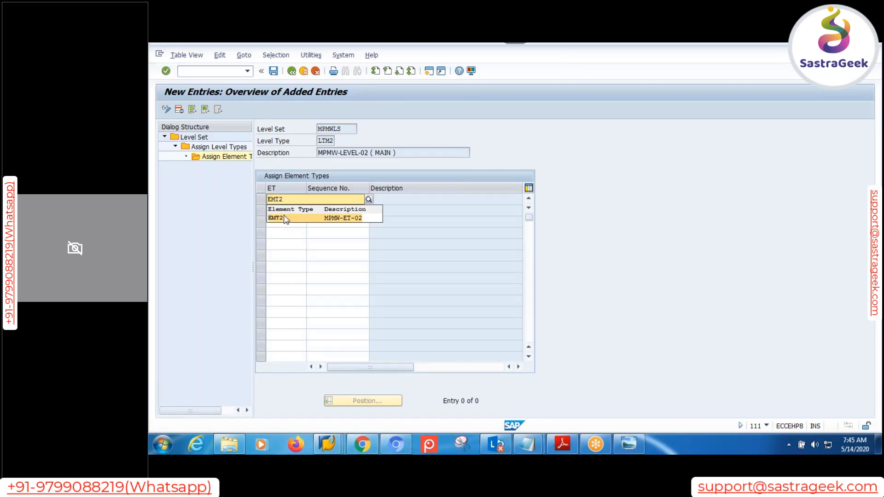
pyautogui.click(284, 217)
pyautogui.click(332, 202)
pyautogui.click(330, 210)
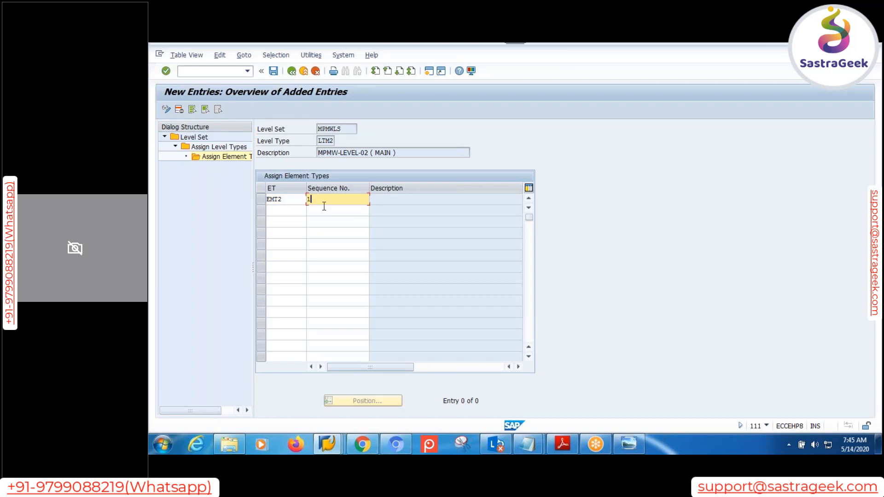
pyautogui.click(273, 71)
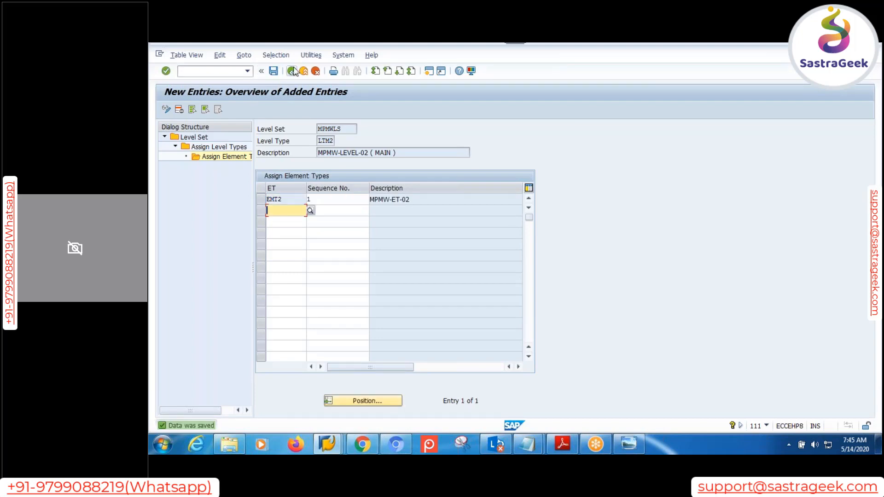
pyautogui.click(291, 71)
pyautogui.click(291, 71)
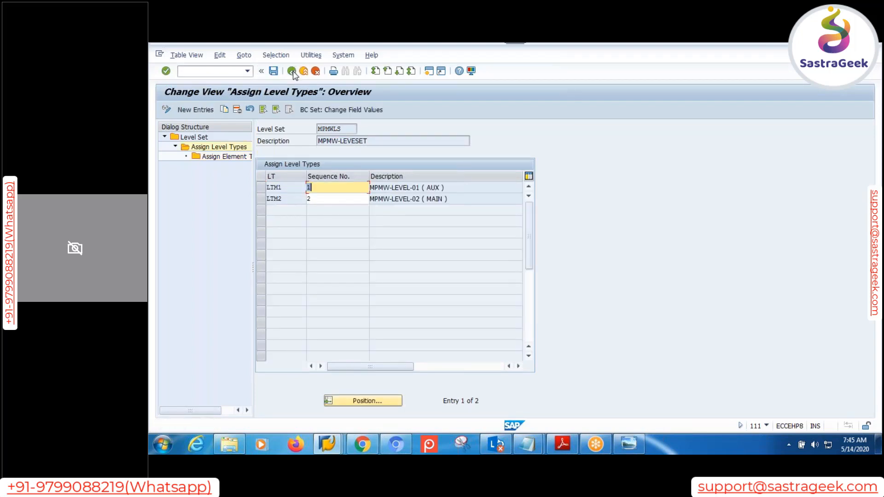
pyautogui.click(292, 72)
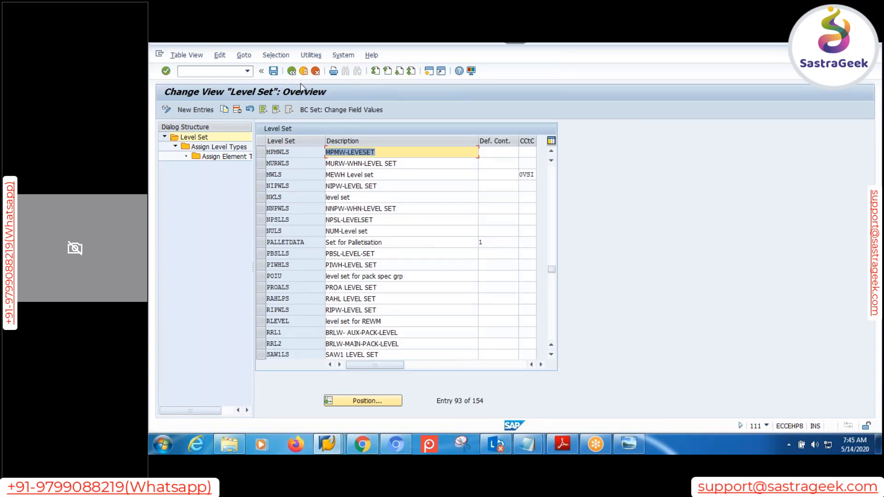
# Switch to the SAP Easy Access session and open Maintain Packaging Specification (/SCWM/PACKSPEC).
pyautogui.click(329, 445)
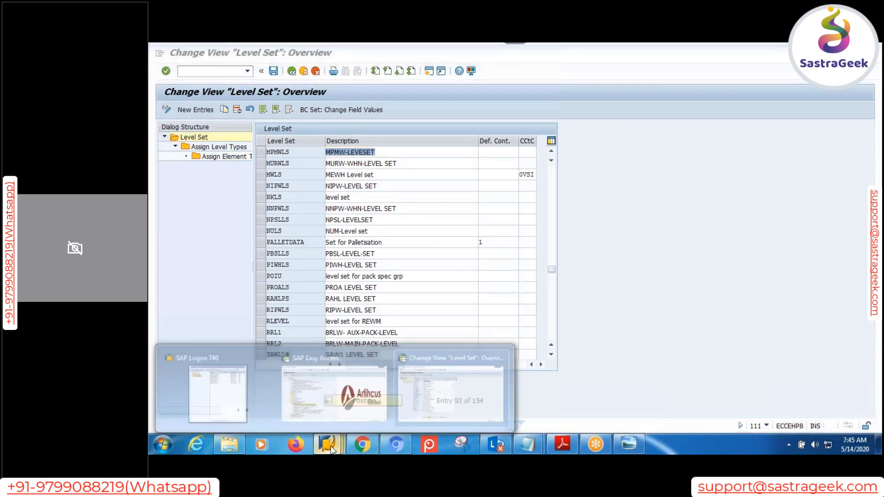
pyautogui.click(328, 395)
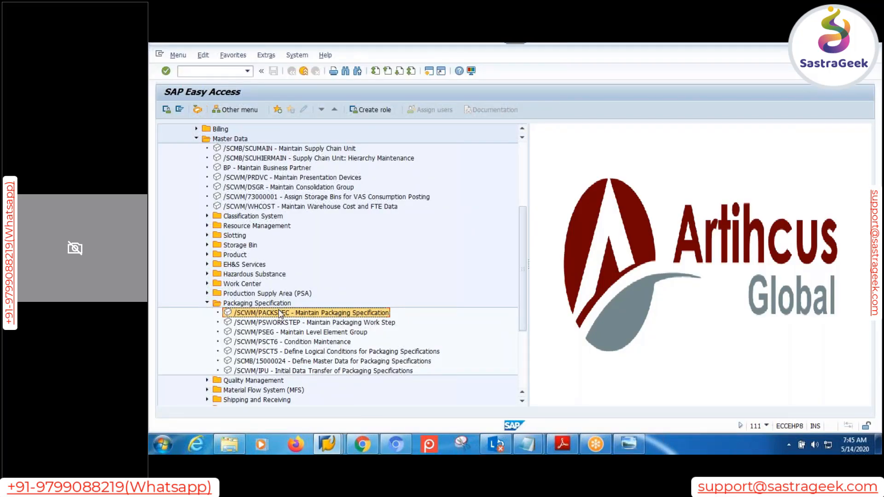
pyautogui.doubleClick(279, 313)
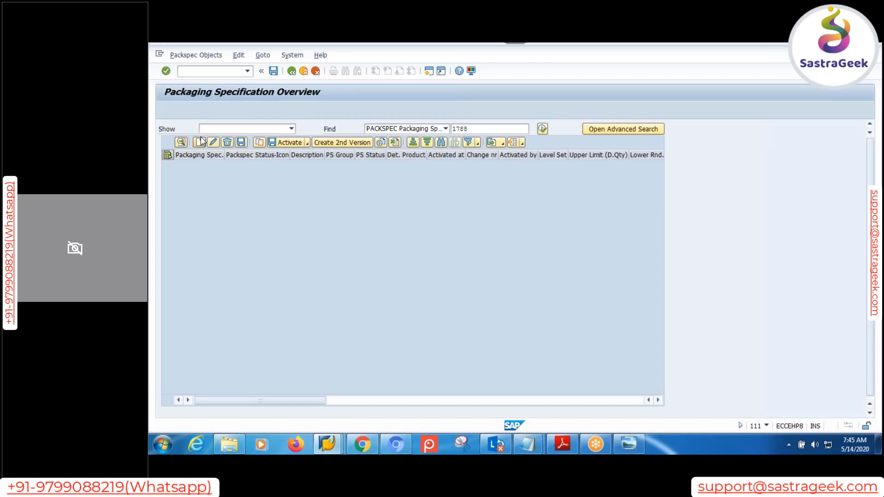
# Create a new packaging specification with packspec group MPMW and open its details.
pyautogui.click(199, 142)
pyautogui.click(345, 165)
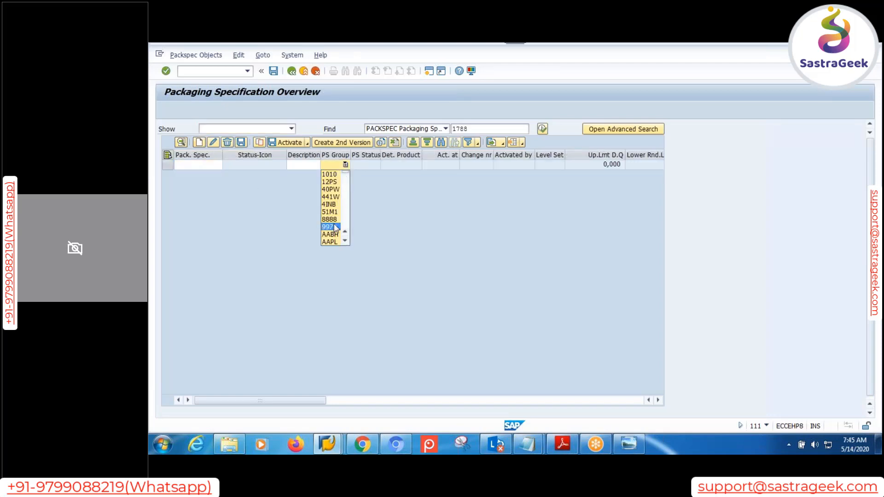
pyautogui.press('m')
pyautogui.press('m')
pyautogui.press('m')
pyautogui.press('m')
pyautogui.press('m')
pyautogui.press('m')
pyautogui.press('m')
pyautogui.press('m')
pyautogui.press('m')
pyautogui.press('m')
pyautogui.press('m')
pyautogui.press('m')
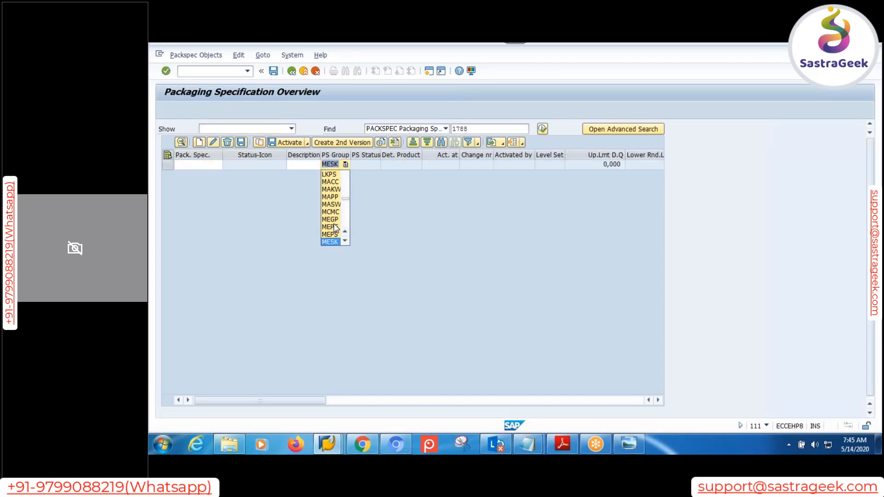
pyautogui.press('m')
pyautogui.press('m')
pyautogui.press('m')
pyautogui.press('m')
pyautogui.press('m')
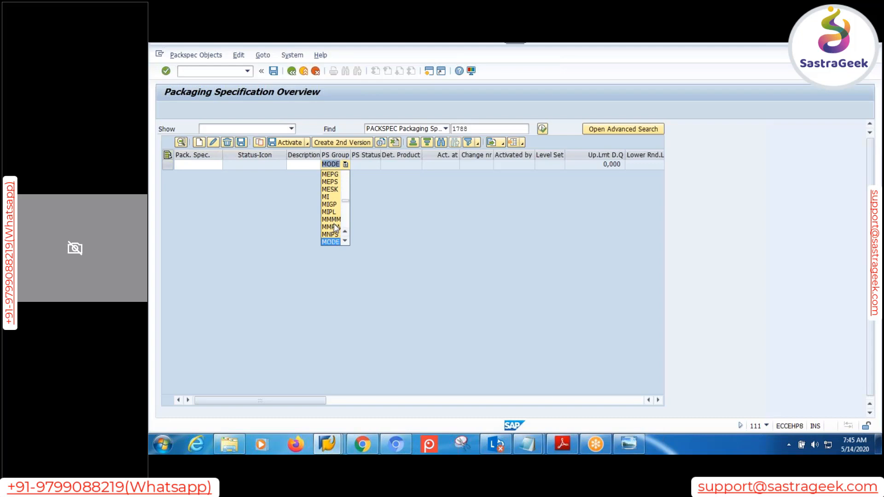
pyautogui.press('m')
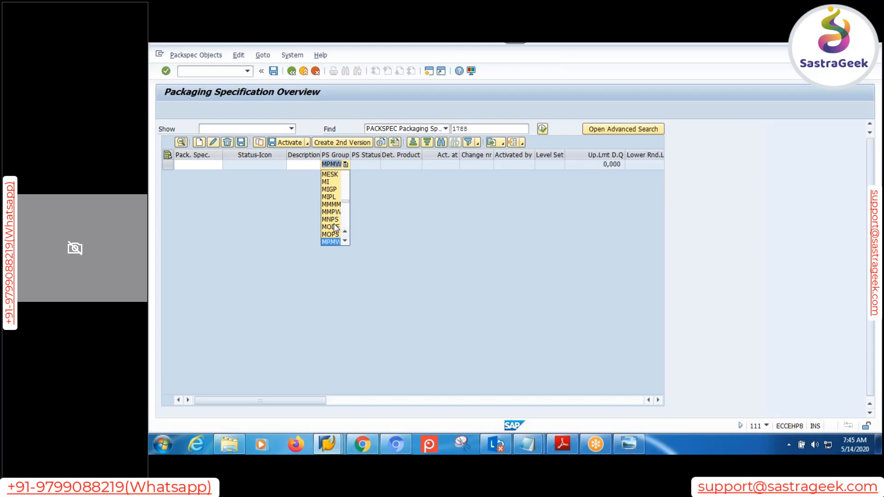
pyautogui.press('Return')
pyautogui.press('Return')
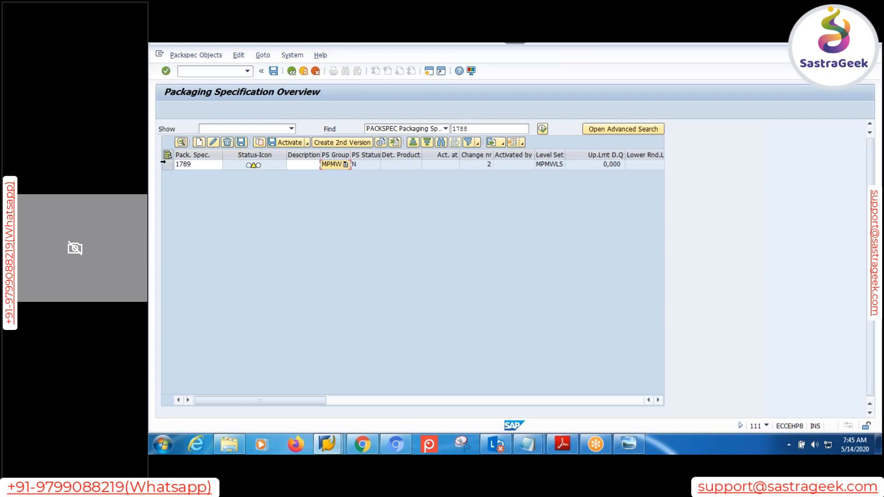
pyautogui.click(168, 164)
pyautogui.click(181, 143)
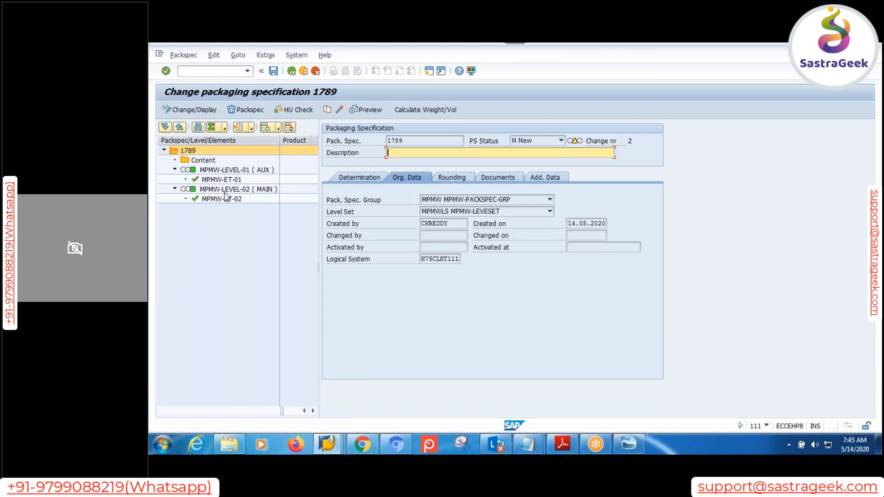
# Examine the auxiliary and main levels and their element types in the new packaging specification, and view the packaging specification diagram.
pyautogui.click(229, 189)
pyautogui.click(227, 200)
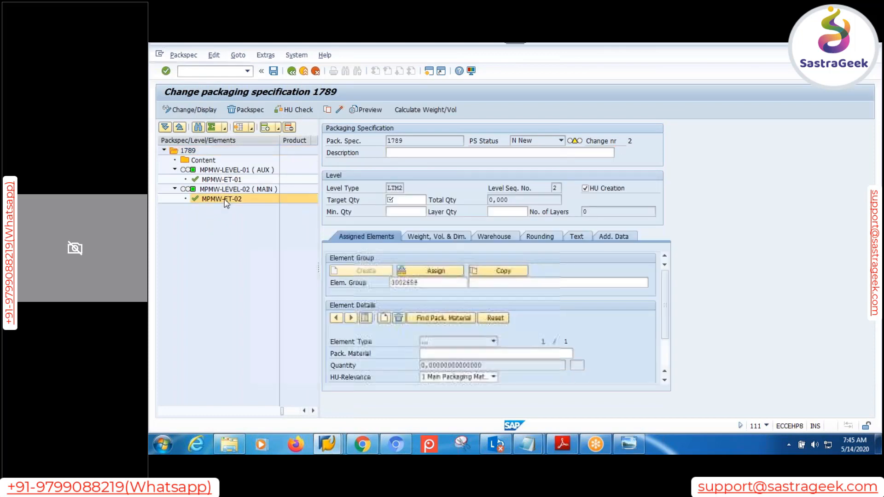
pyautogui.click(225, 181)
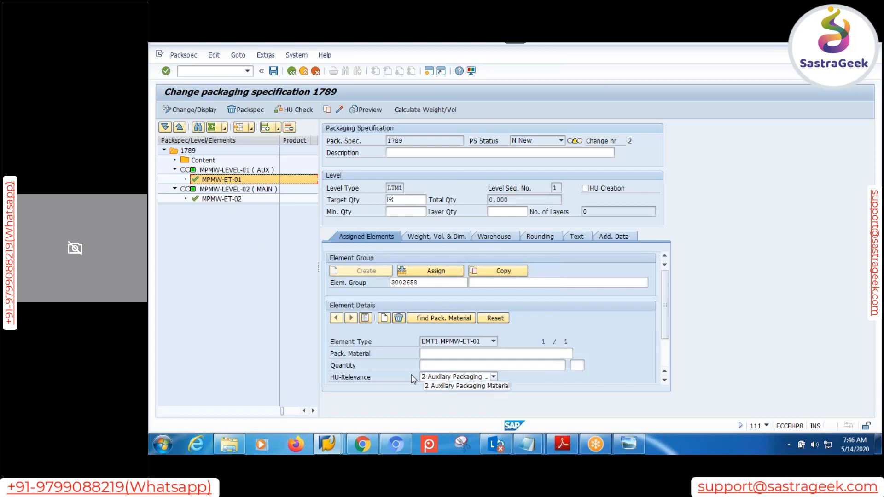
pyautogui.click(226, 172)
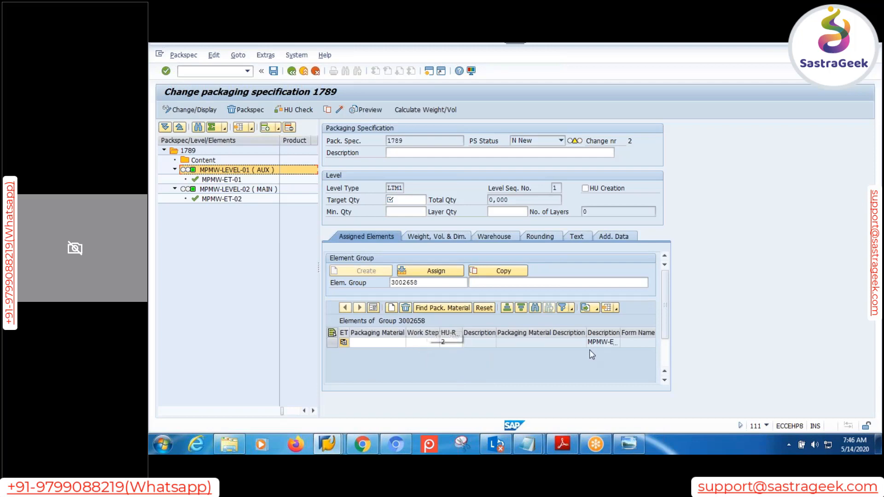
pyautogui.click(225, 180)
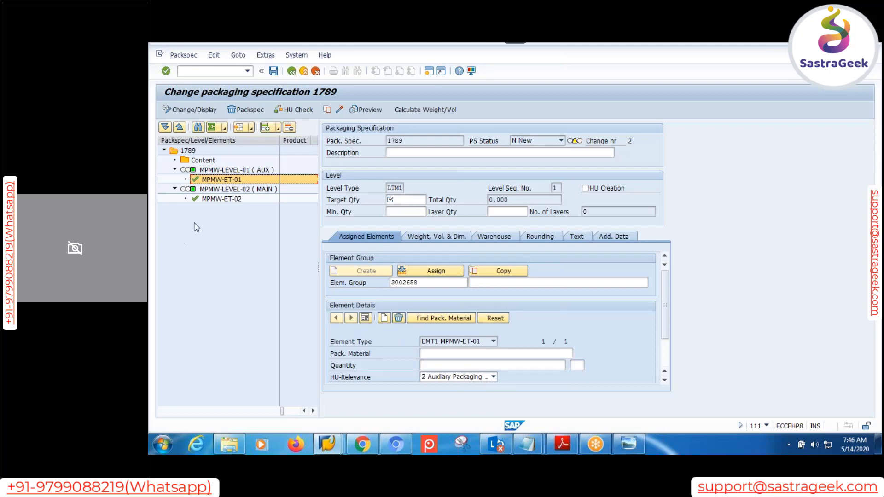
pyautogui.click(221, 199)
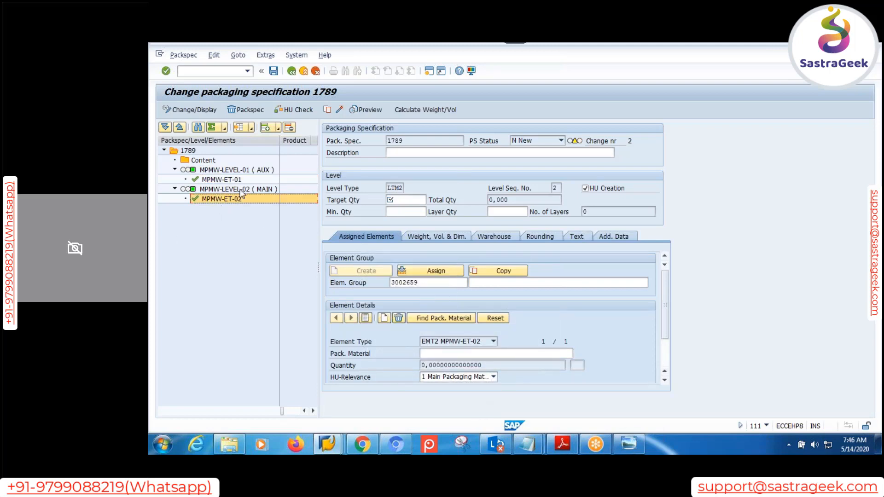
pyautogui.click(230, 170)
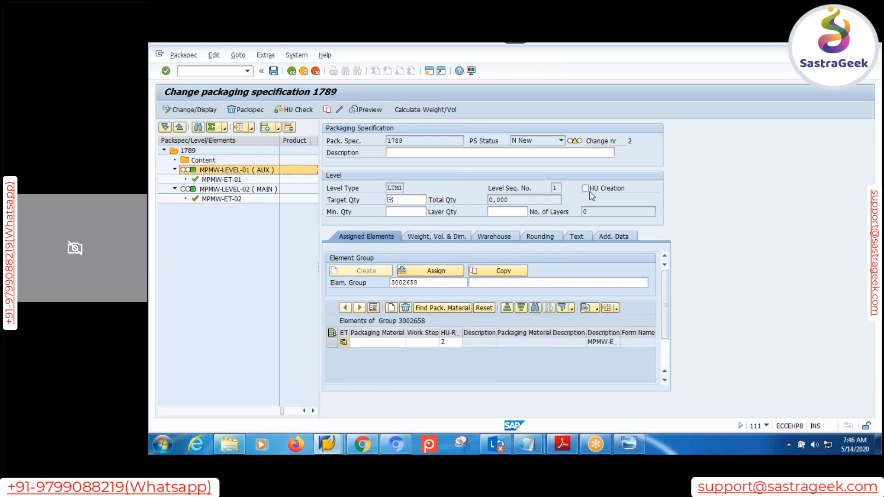
pyautogui.click(251, 192)
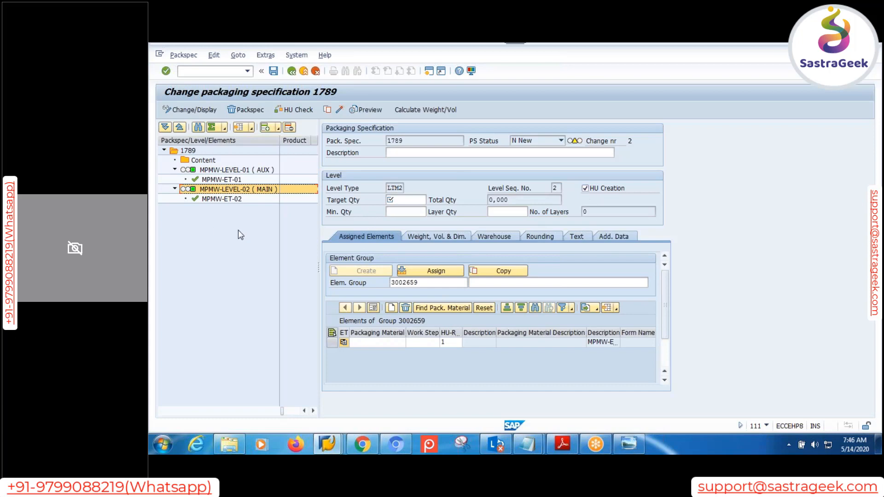
pyautogui.click(231, 172)
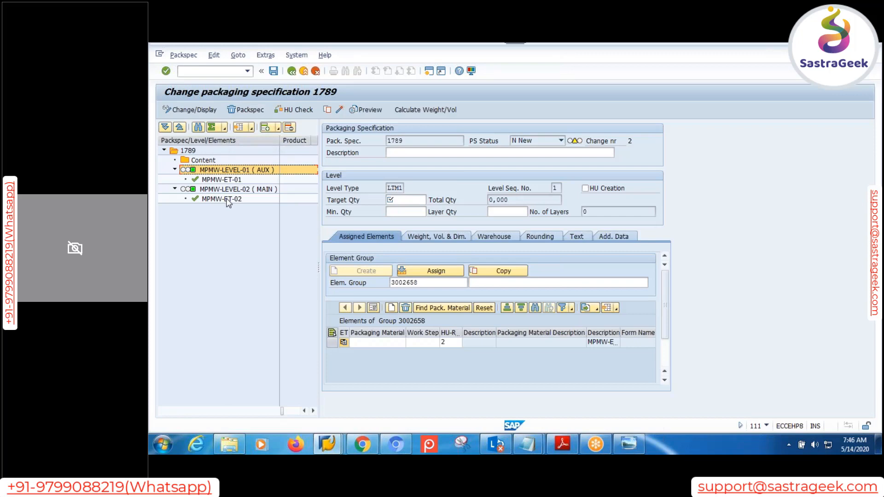
pyautogui.click(629, 443)
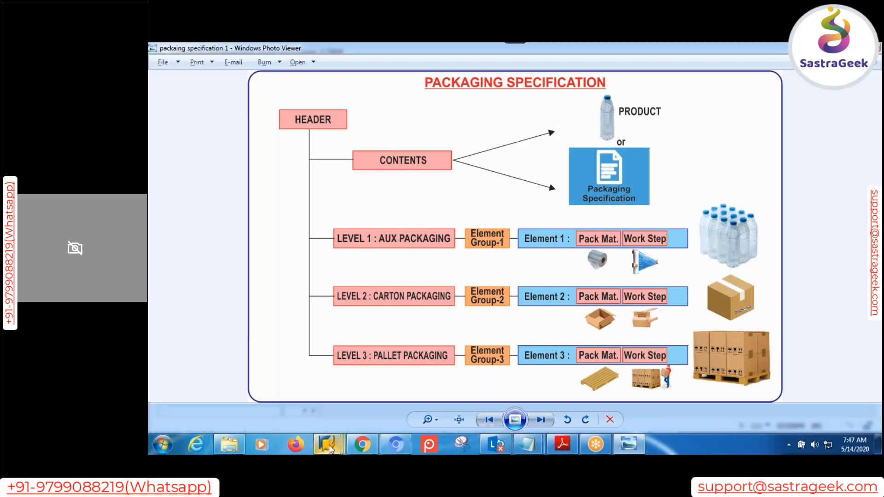
# Switch to the level set customizing session, leave the overview, and reopen the SAP Customizing Implementation Guide.
pyautogui.moveTo(327, 445)
pyautogui.click(451, 393)
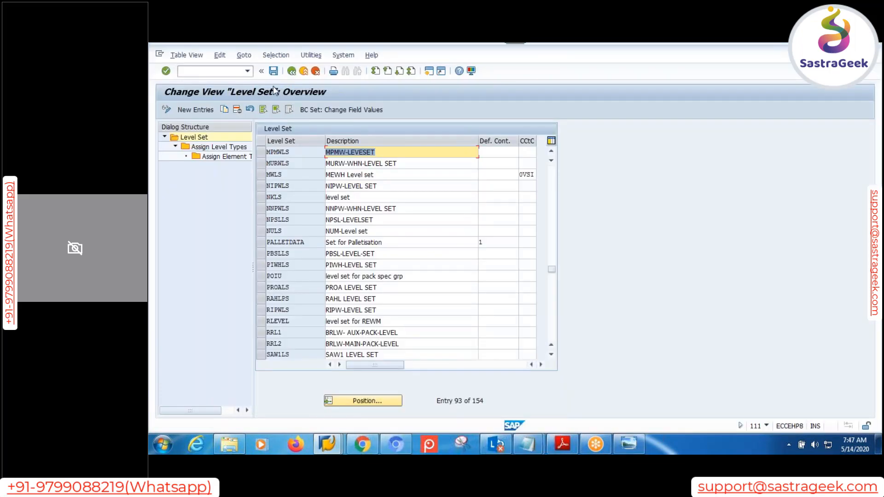
pyautogui.click(292, 71)
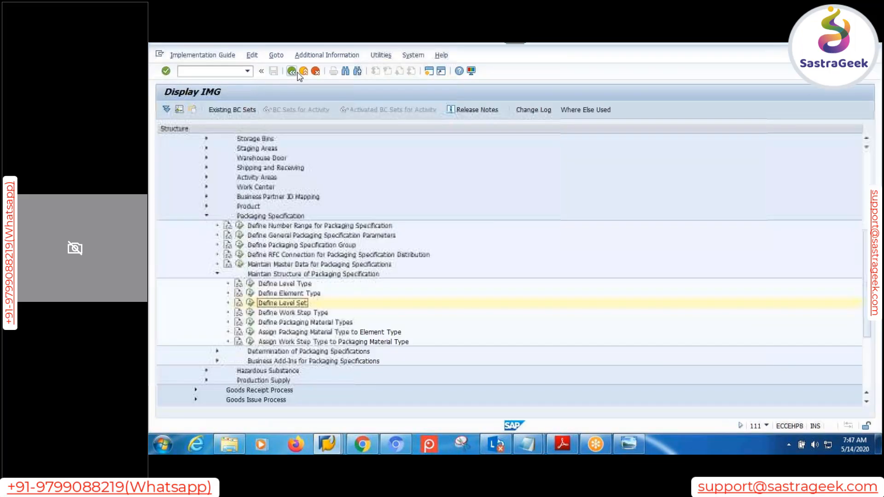
pyautogui.click(292, 71)
pyautogui.click(199, 111)
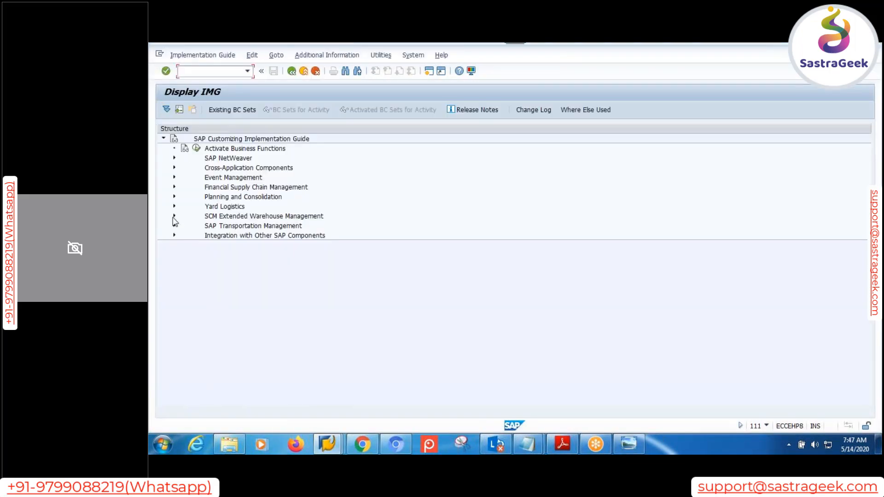
# Expand SCM Extended Warehouse Management, Extended Warehouse Management, Master Data, and Packaging Specification down to Maintain Structure of Packaging Specification.
pyautogui.click(174, 216)
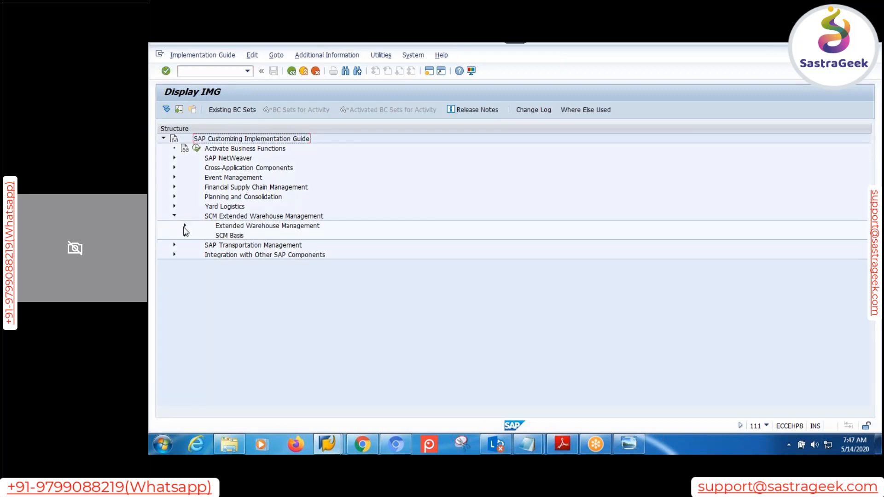
pyautogui.click(185, 225)
pyautogui.click(196, 236)
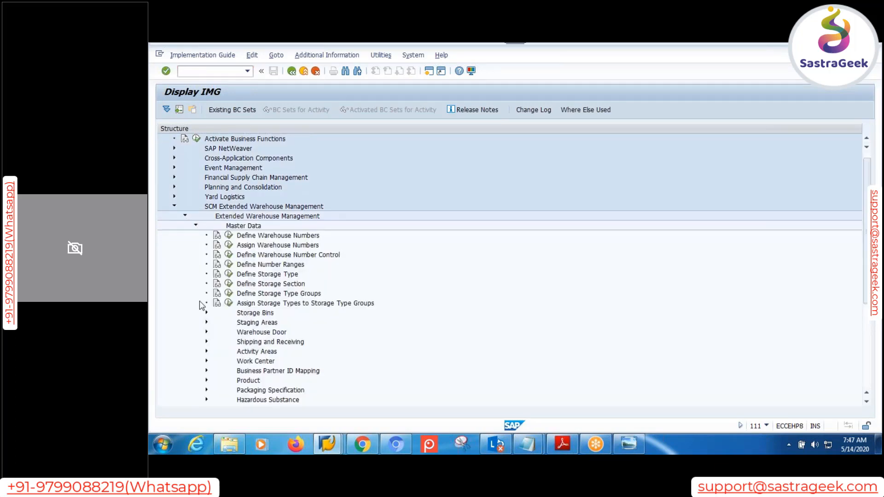
pyautogui.scroll(-4, 267, 350)
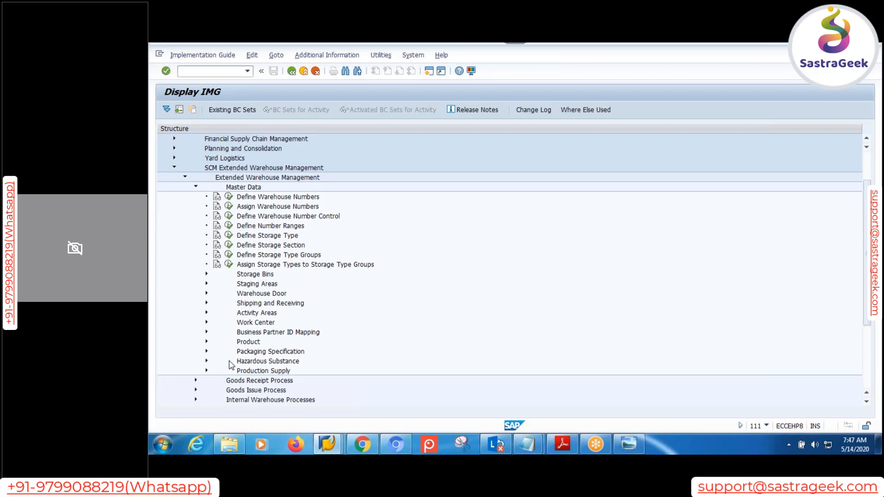
pyautogui.click(206, 351)
pyautogui.scroll(-4, 272, 304)
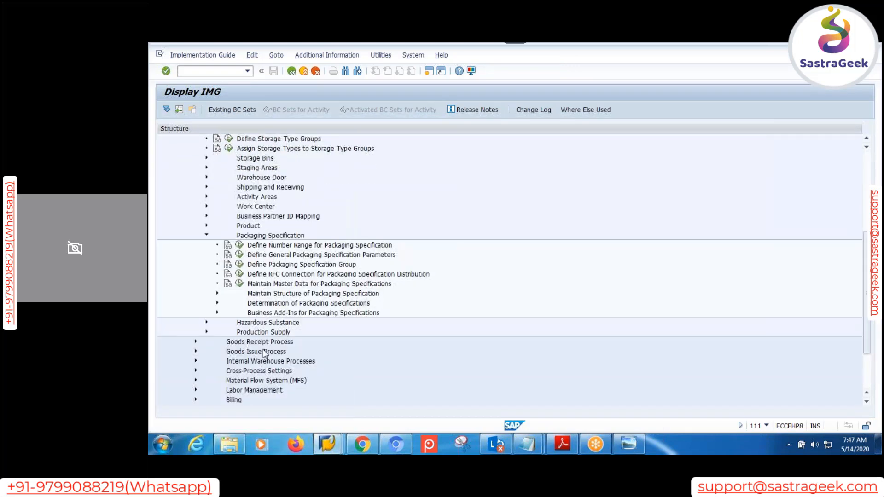
pyautogui.click(276, 295)
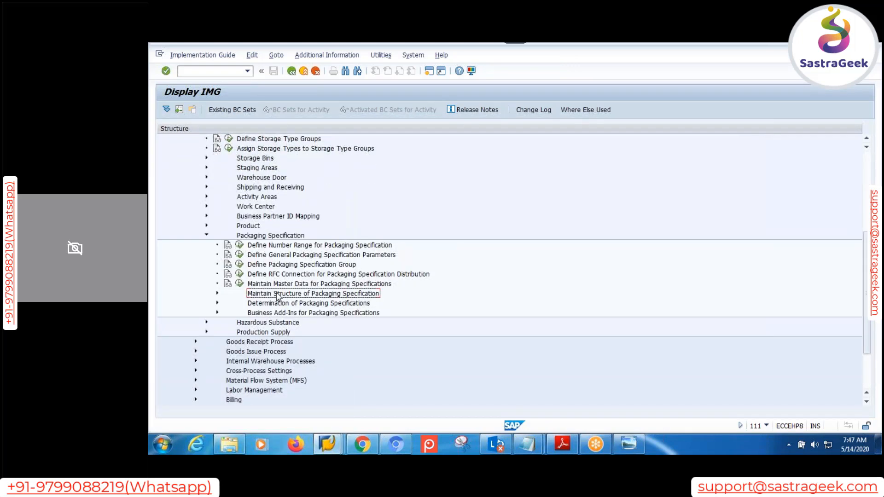
pyautogui.click(217, 295)
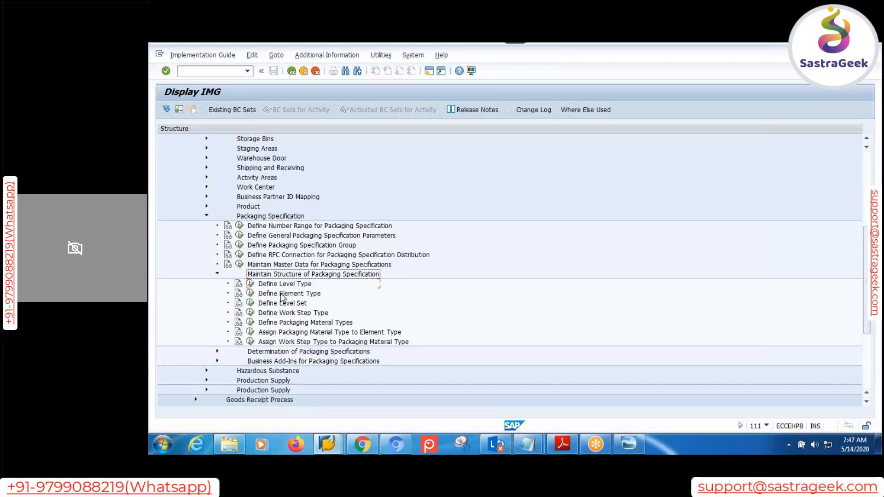
# Open the Define Work Step Type activity and start new entries.
pyautogui.click(298, 304)
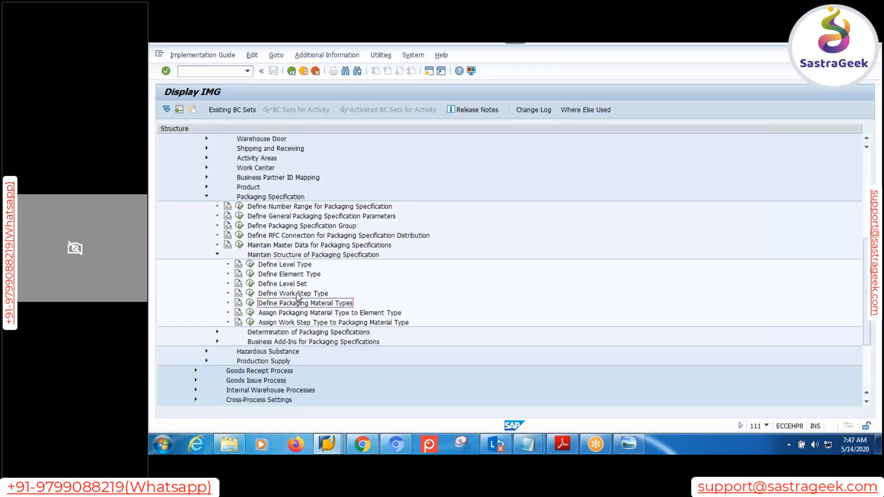
pyautogui.scroll(-2, 298, 298)
pyautogui.click(310, 297)
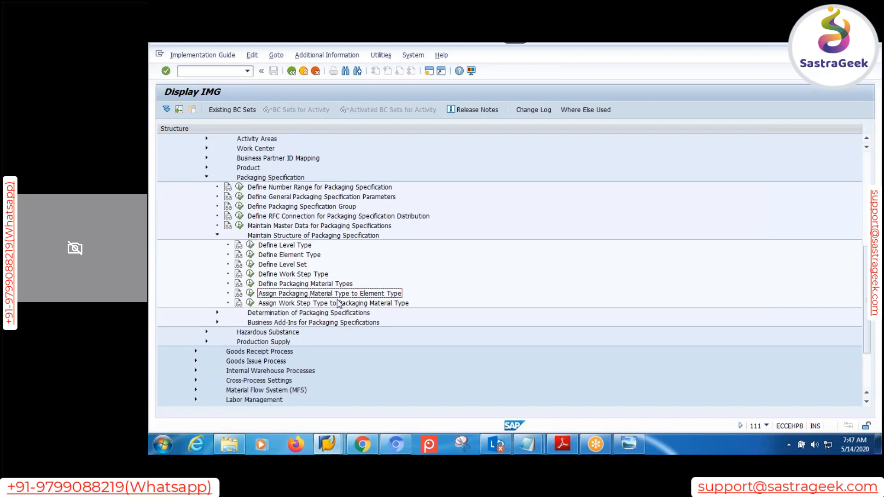
pyautogui.click(284, 285)
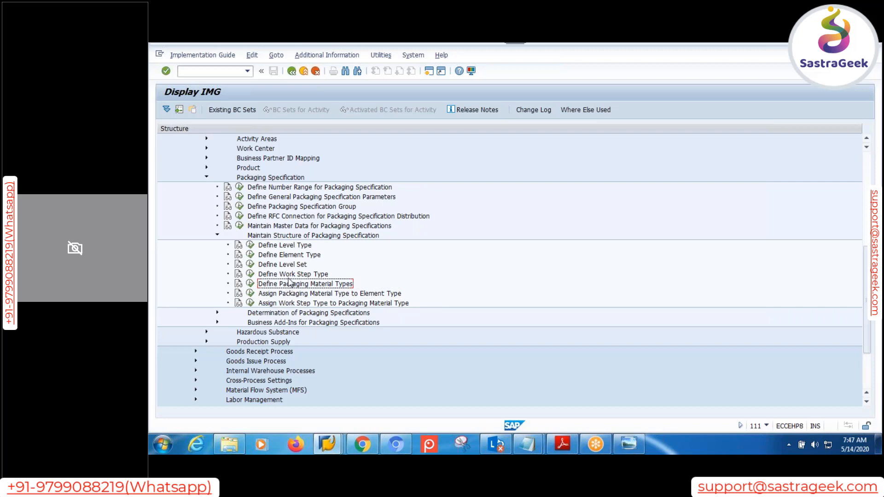
pyautogui.click(289, 278)
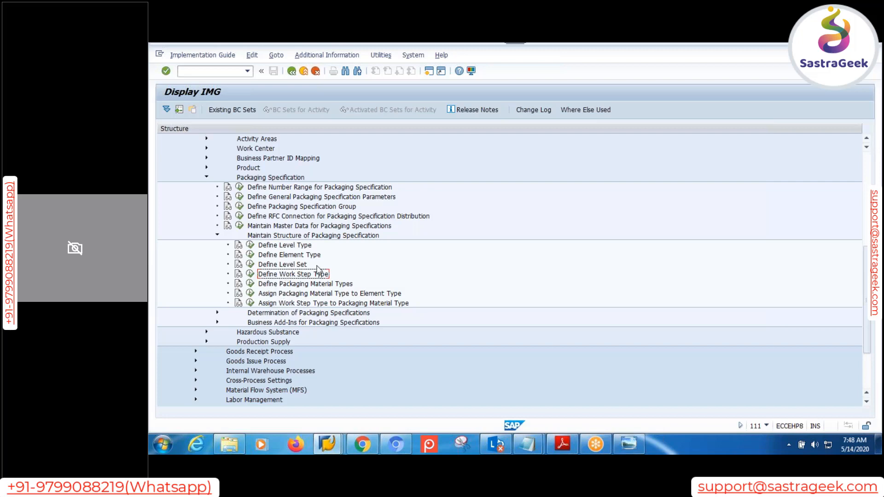
pyautogui.click(250, 274)
pyautogui.click(196, 110)
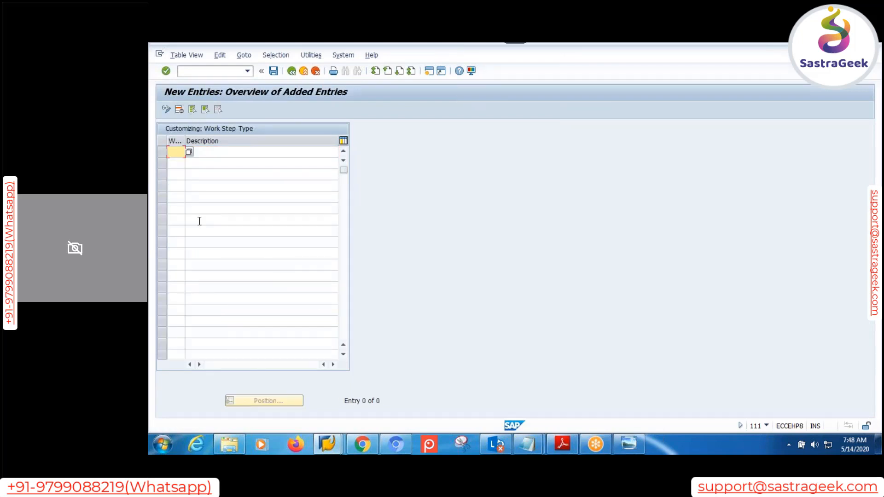
pyautogui.write('MPH1')
pyautogui.press('Return')
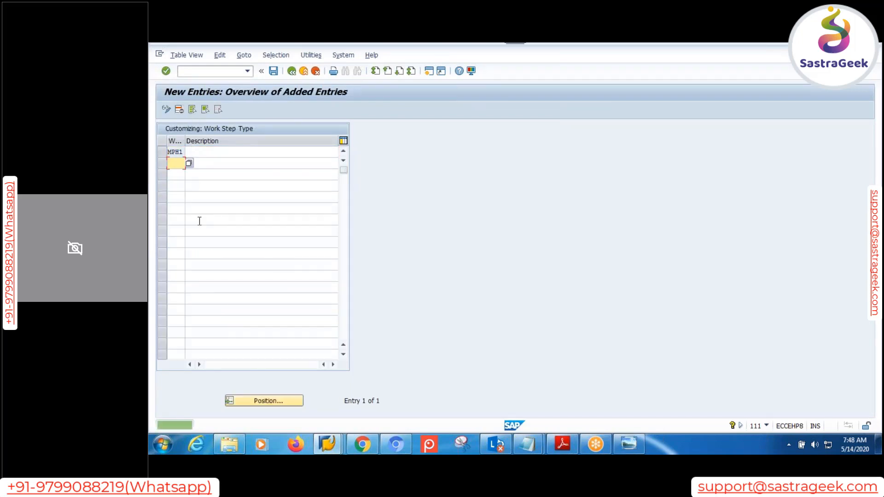
pyautogui.click(206, 155)
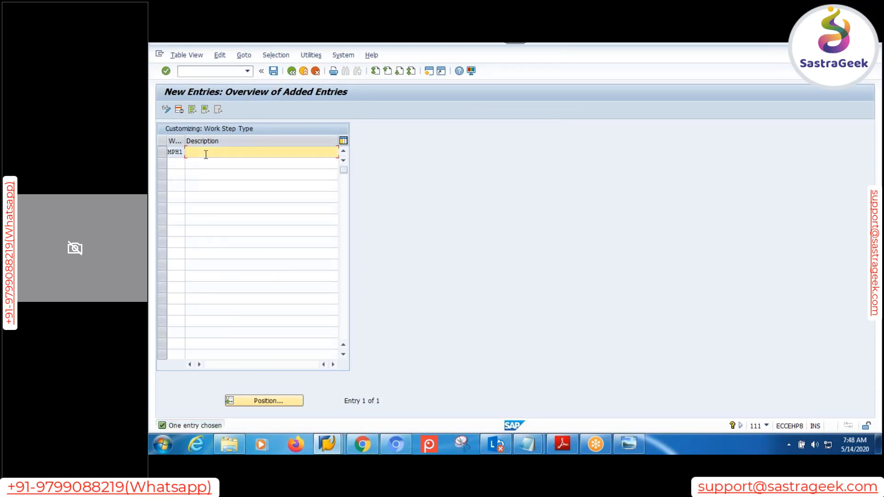
pyautogui.click(162, 155)
pyautogui.click(179, 109)
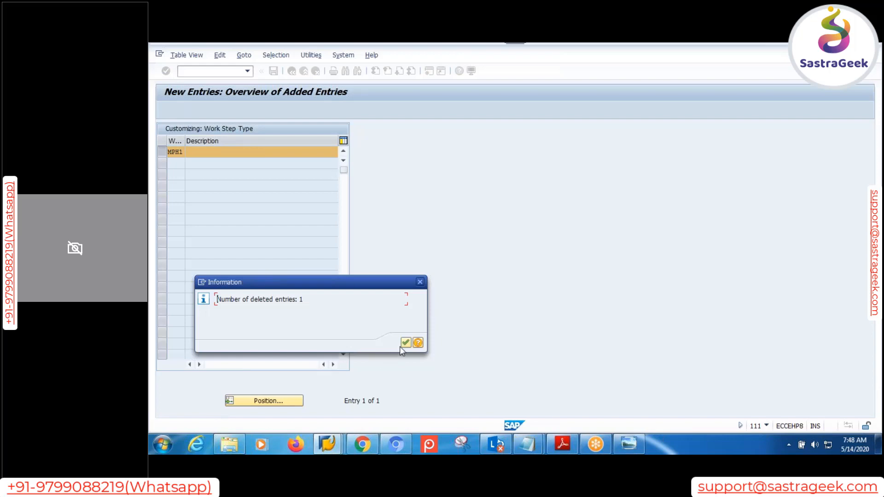
pyautogui.click(403, 343)
# Enter work step type MP01 with the description MPMW-WS-01 in the new entries table.
pyautogui.click(186, 109)
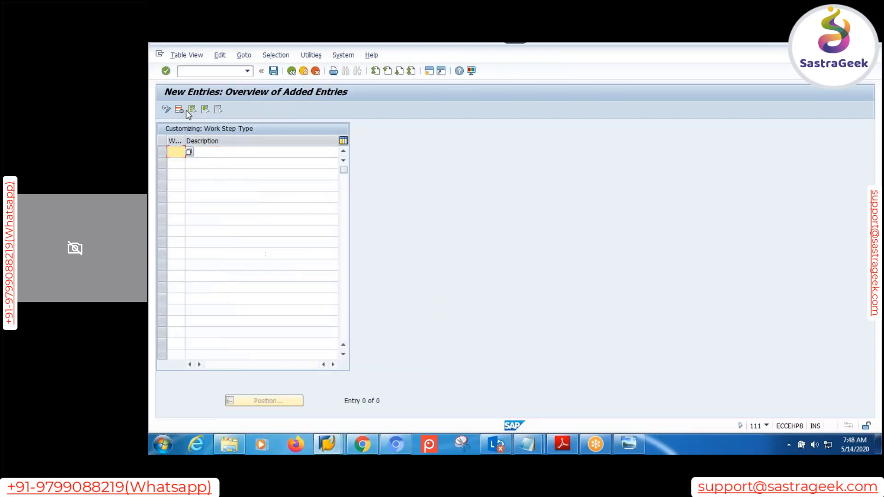
pyautogui.write('M')
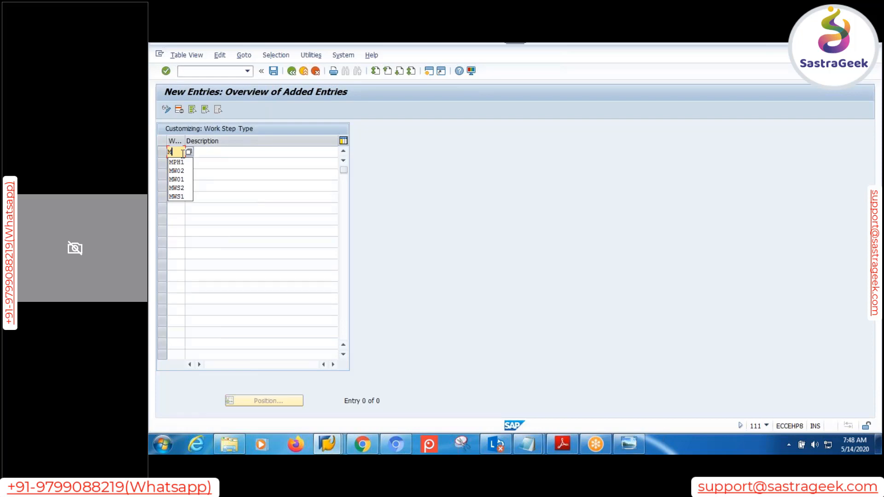
pyautogui.write('P01')
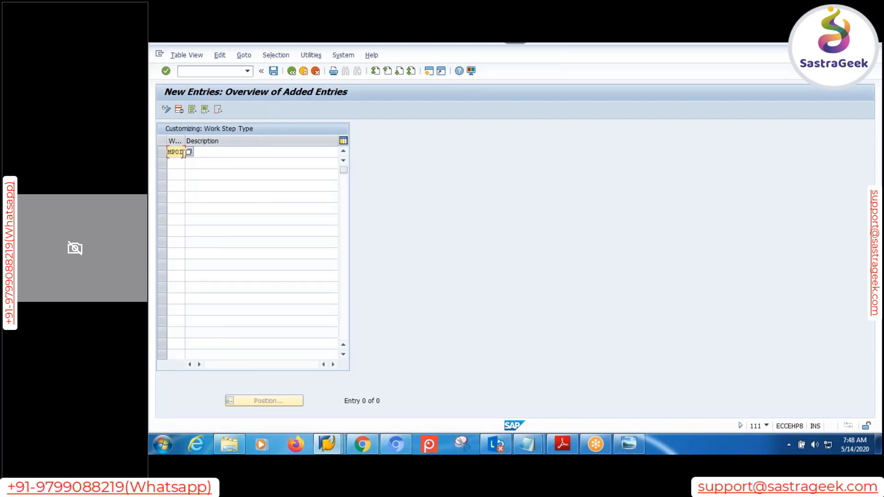
pyautogui.press('Return')
pyautogui.click(205, 151)
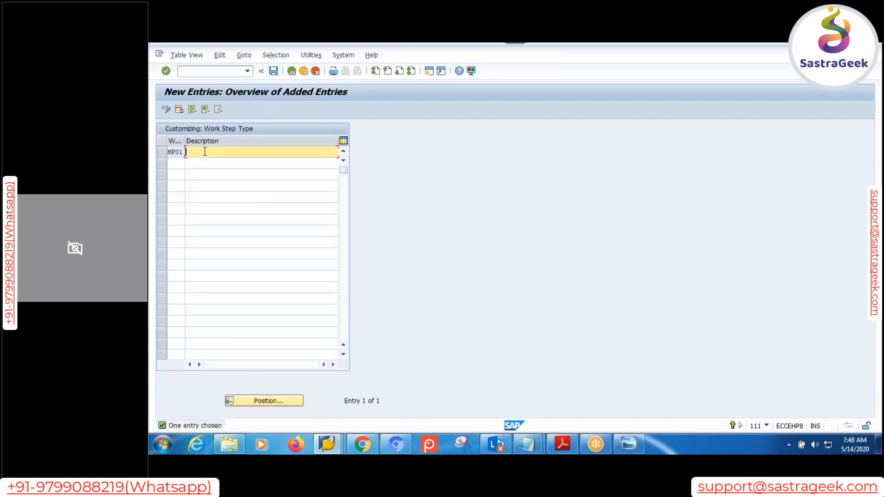
pyautogui.write('MPMW-WS-01')
# Add a second work step type, MP02, with the description MPMW-WS-02.
pyautogui.click(174, 162)
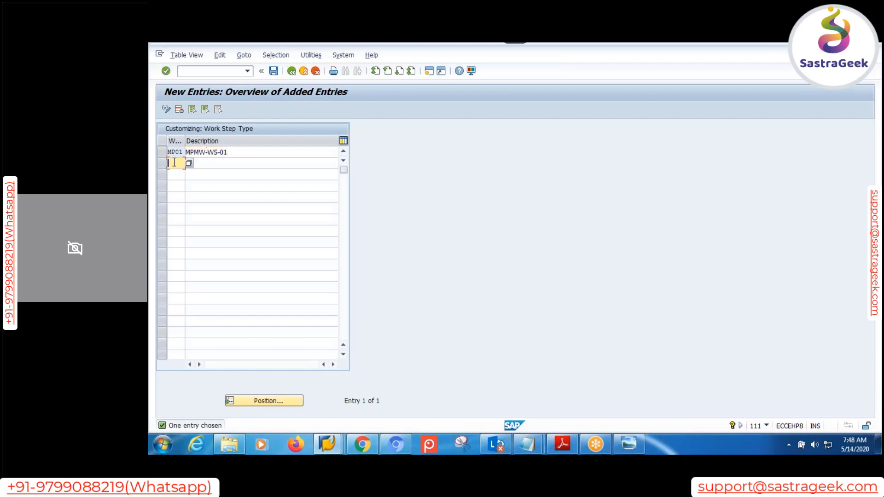
pyautogui.write('MP02')
pyautogui.click(208, 163)
pyautogui.write('MPMW')
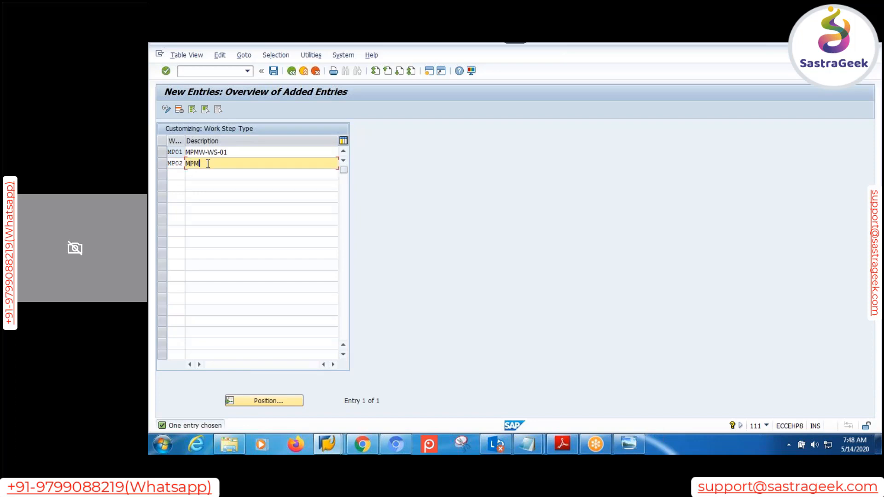
pyautogui.write('WS-02')
pyautogui.press('Return')
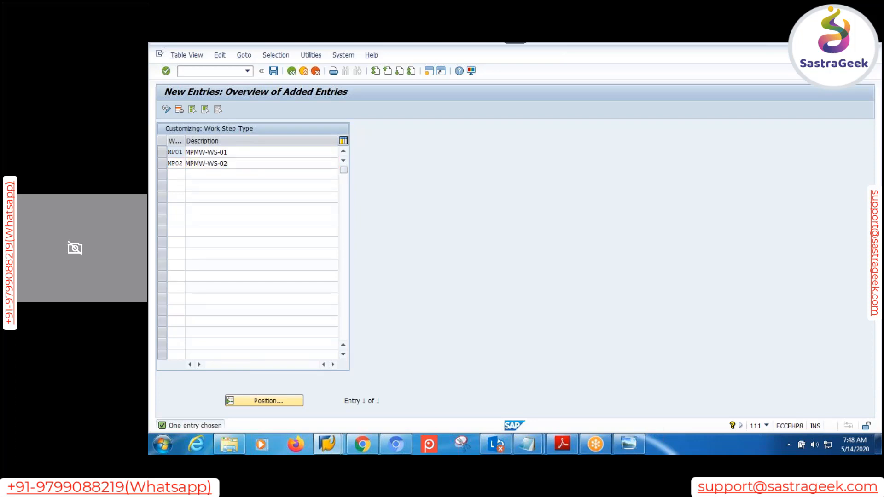
# Save the new work step types and return to the Implementation Guide structure.
pyautogui.click(273, 70)
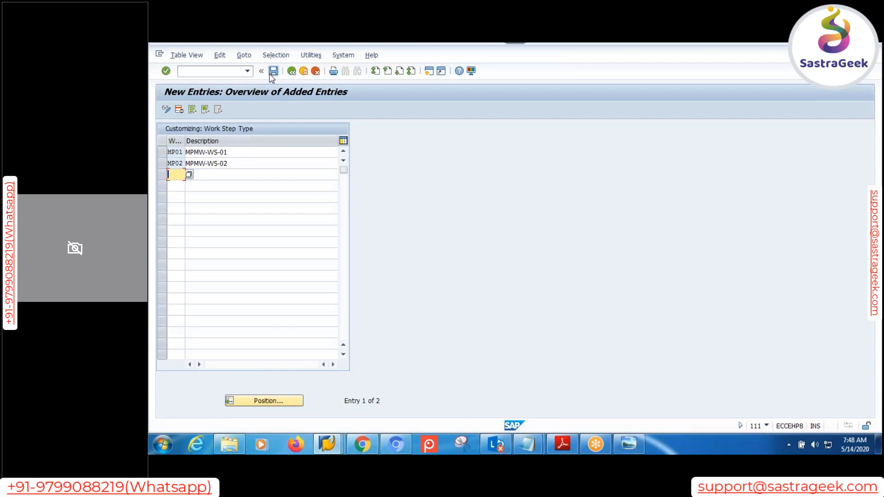
pyautogui.click(306, 225)
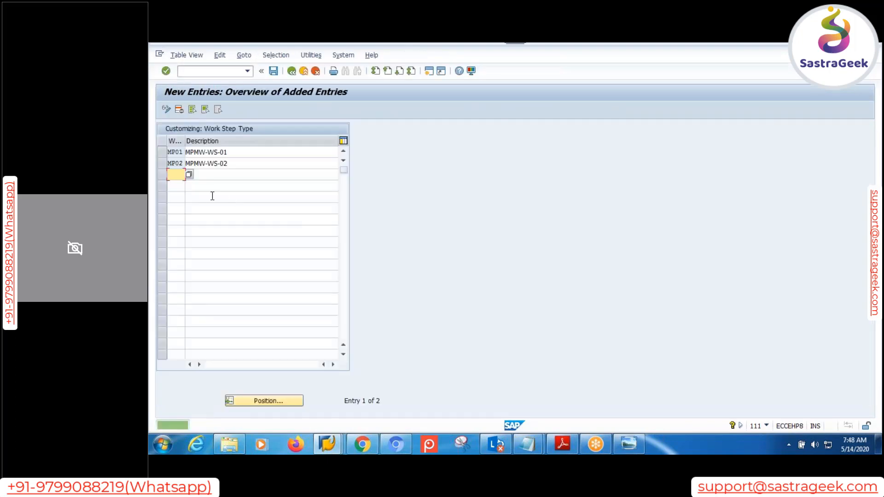
pyautogui.click(238, 152)
pyautogui.click(241, 164)
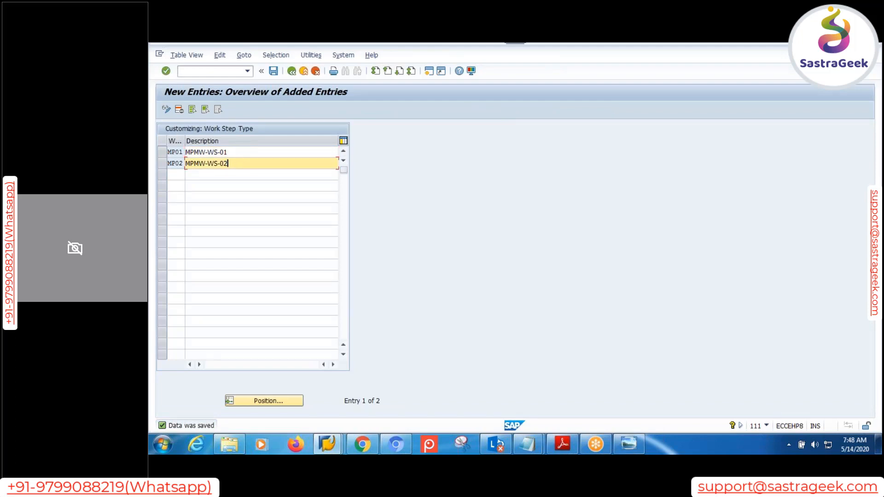
pyautogui.click(292, 72)
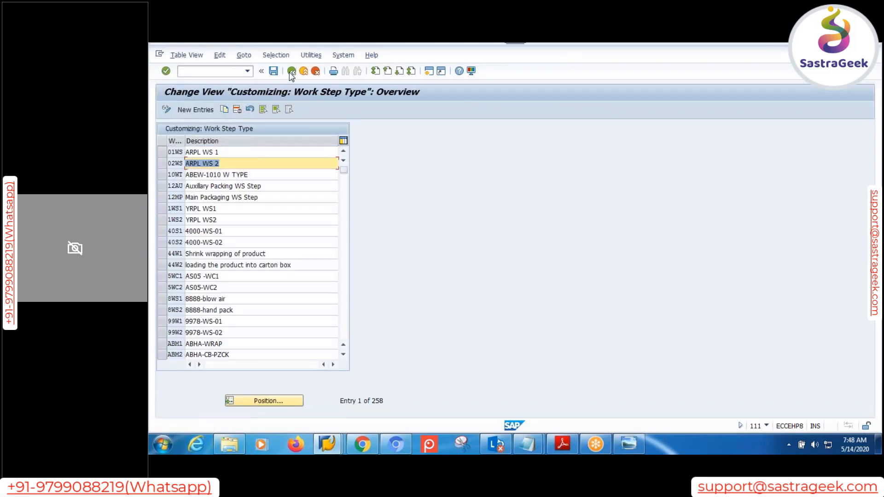
pyautogui.click(292, 71)
pyautogui.click(306, 284)
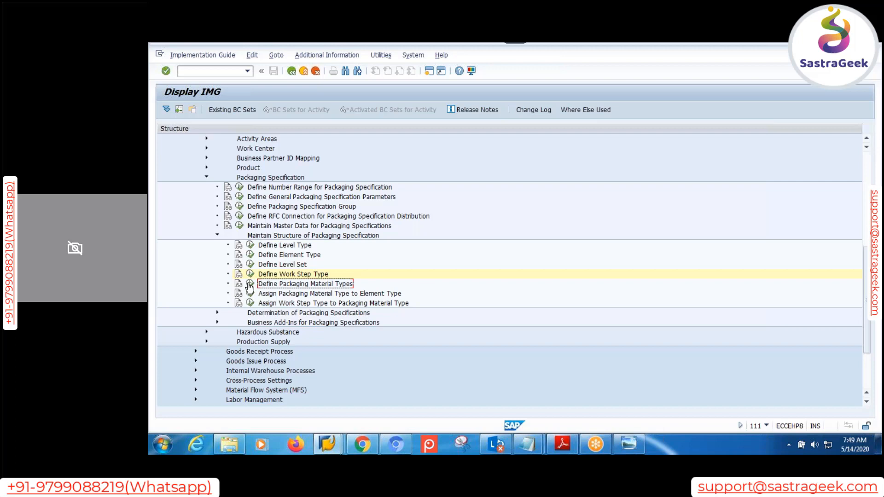
pyautogui.click(304, 294)
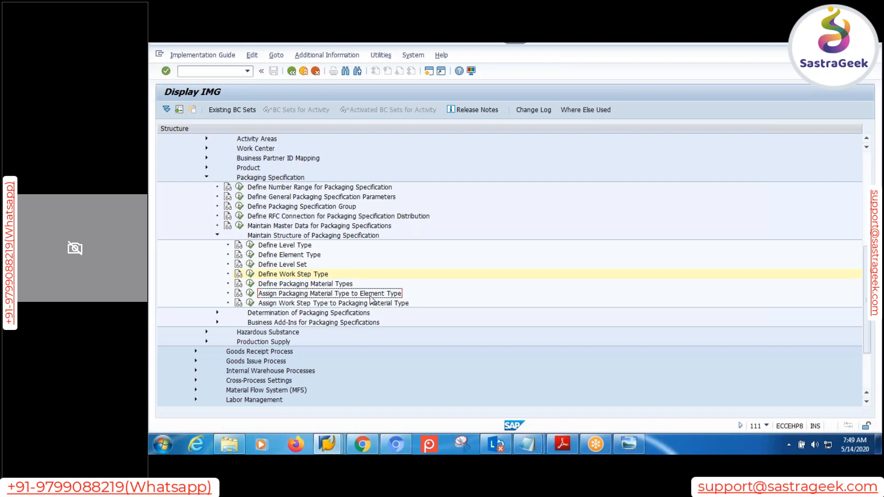
pyautogui.doubleClick(276, 296)
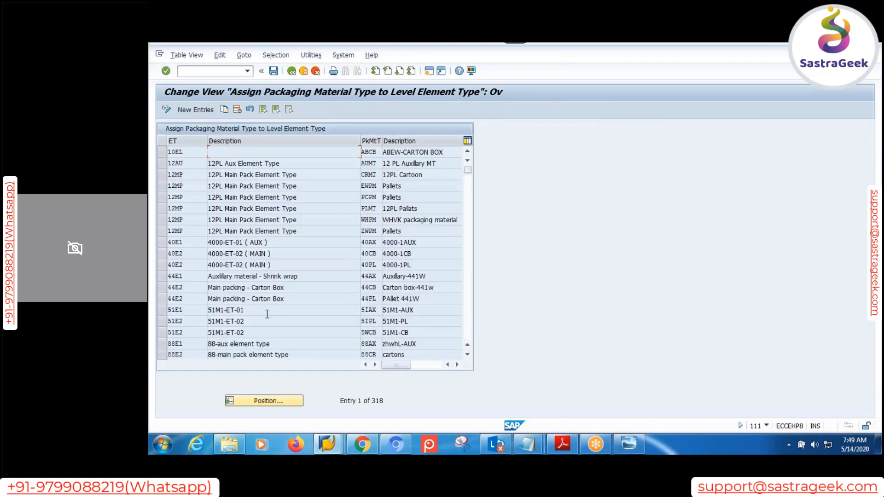
pyautogui.click(196, 109)
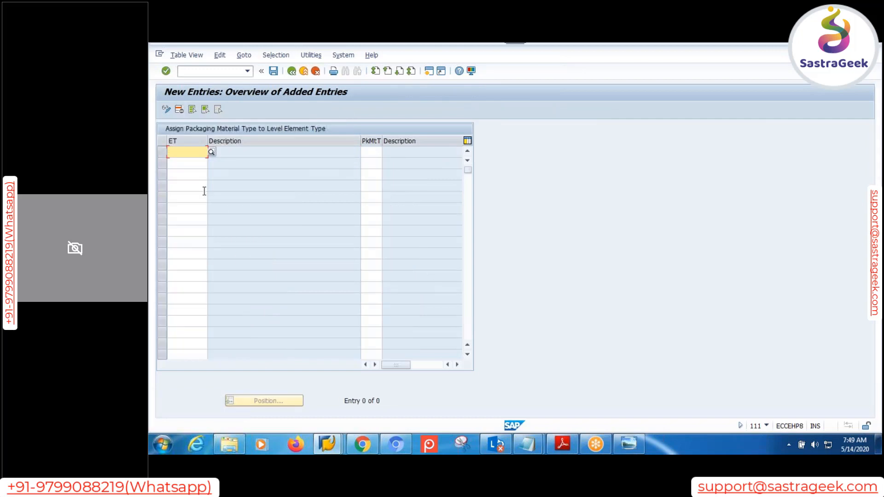
pyautogui.write('E')
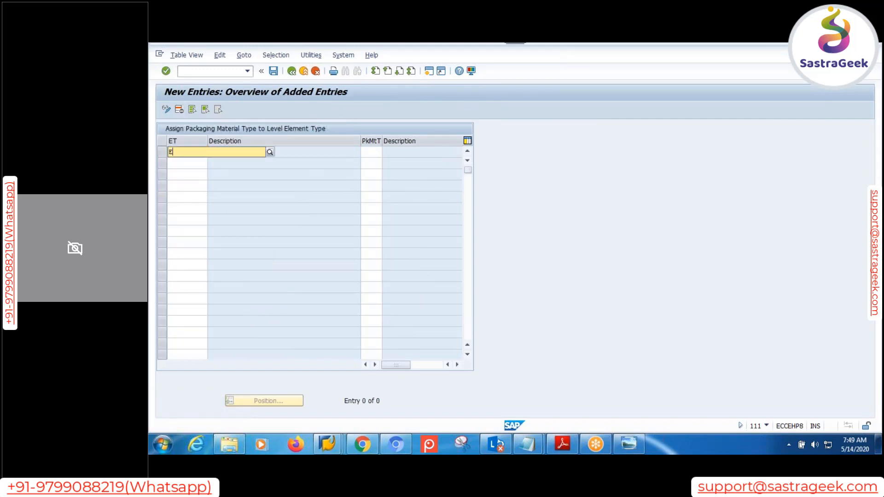
pyautogui.write('M')
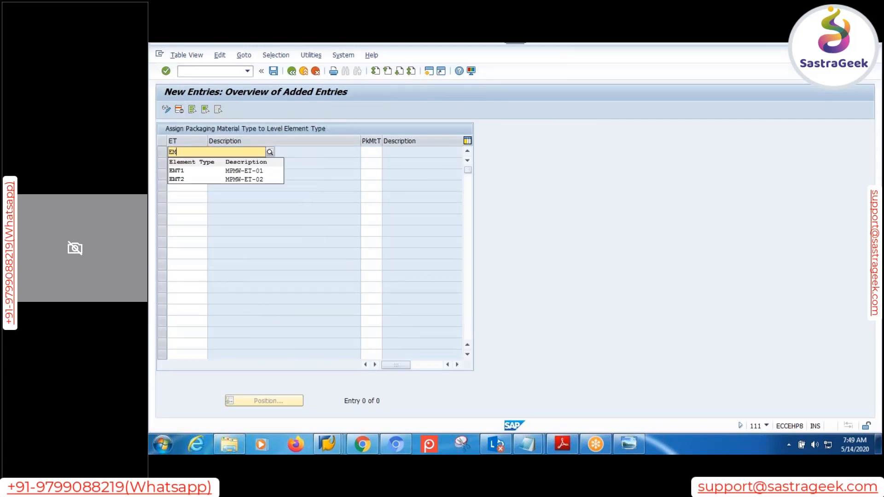
pyautogui.click(181, 171)
pyautogui.press('Return')
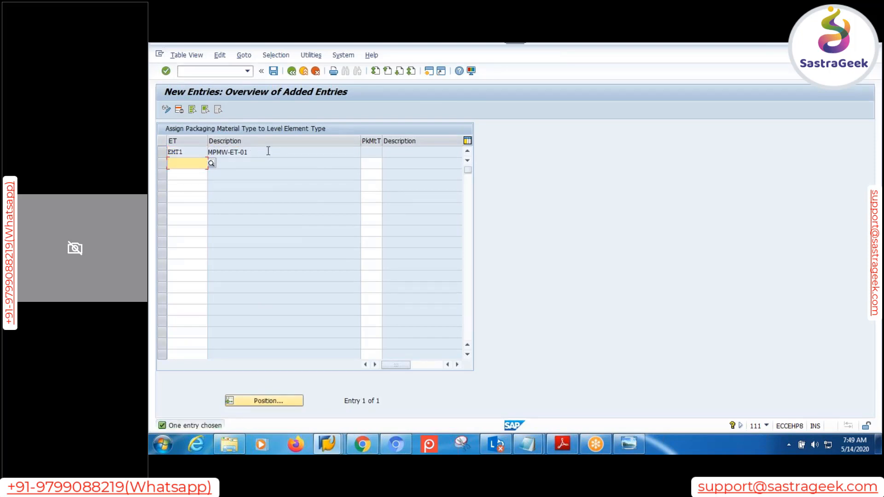
pyautogui.click(162, 152)
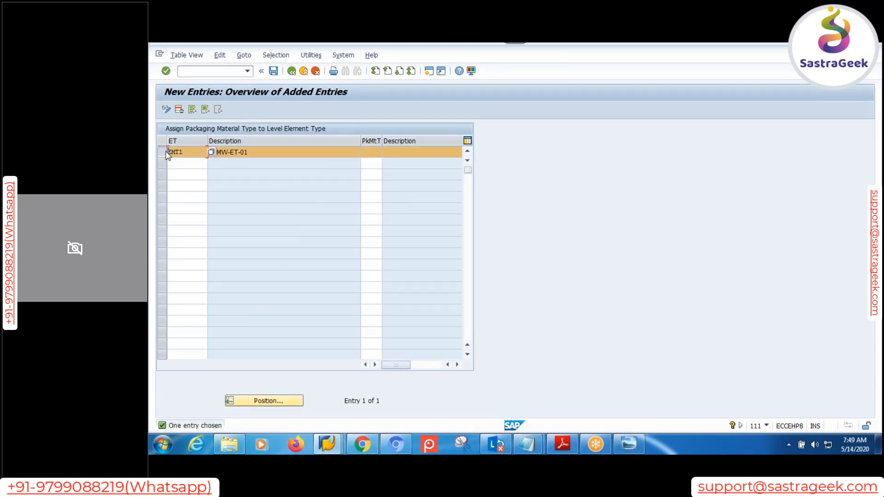
pyautogui.click(180, 110)
pyautogui.click(406, 341)
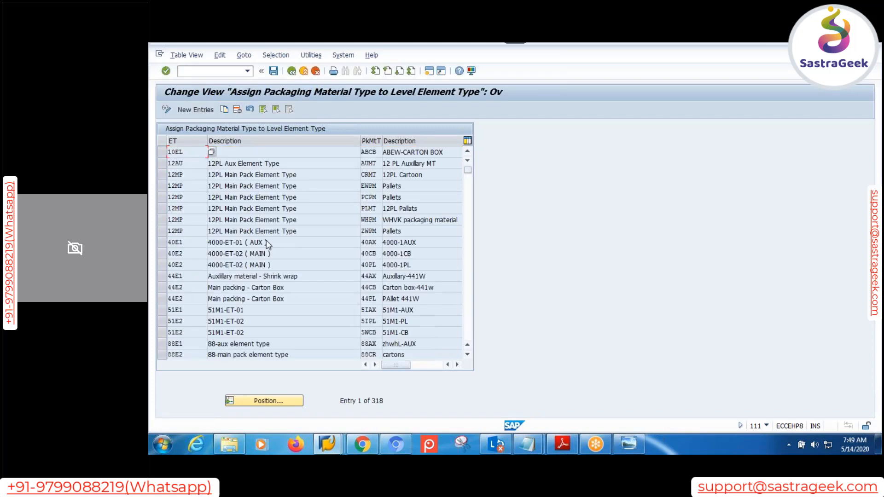
pyautogui.click(273, 72)
pyautogui.click(307, 224)
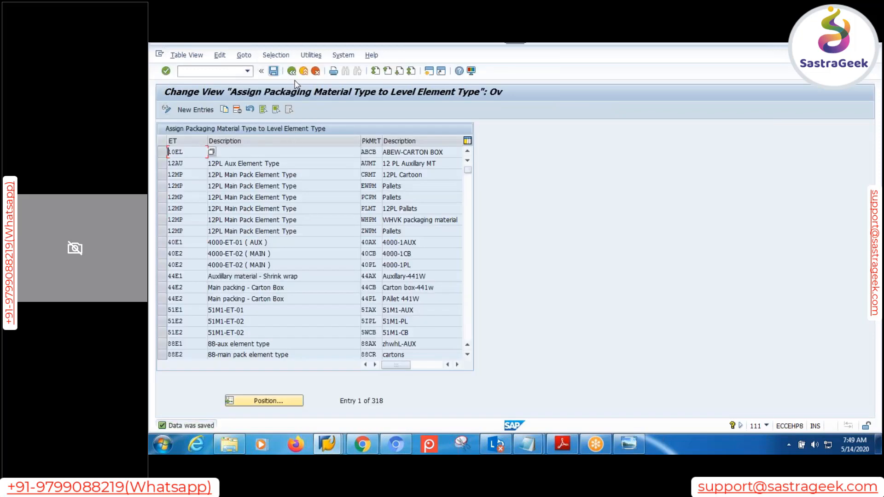
pyautogui.click(292, 71)
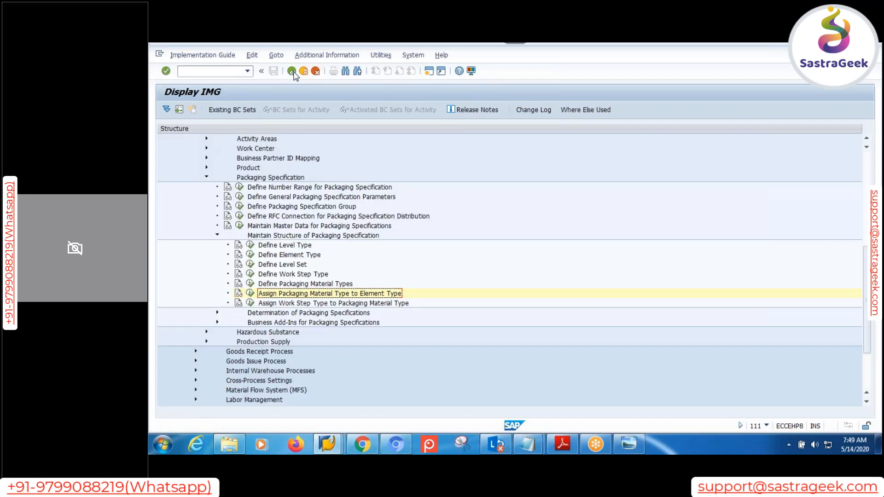
# Start new entries in Assign Packaging Material Type to Element Type and assign packaging material type AXMP to element type EMT1.
pyautogui.click(250, 295)
pyautogui.click(196, 109)
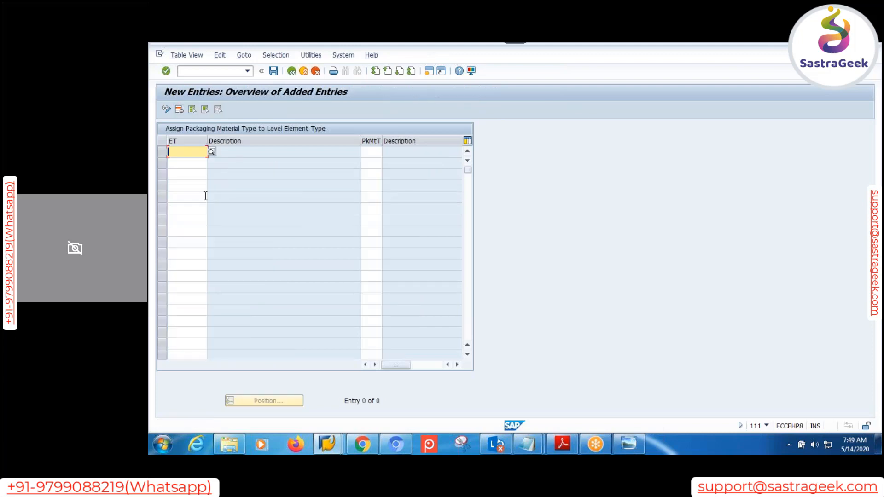
pyautogui.write('E')
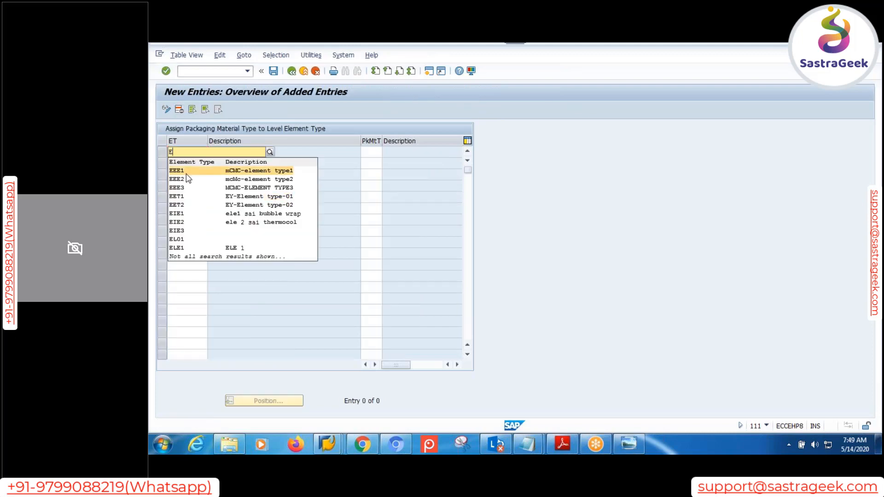
pyautogui.write('MT')
pyautogui.click(186, 173)
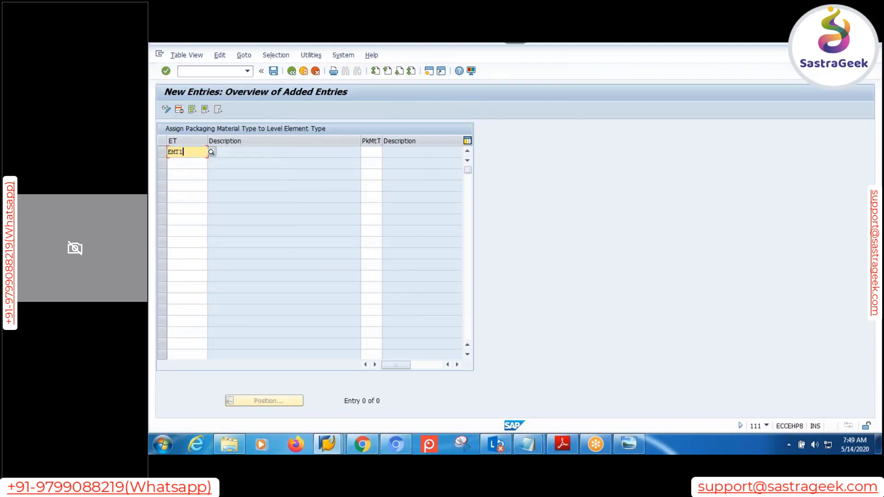
pyautogui.click(370, 155)
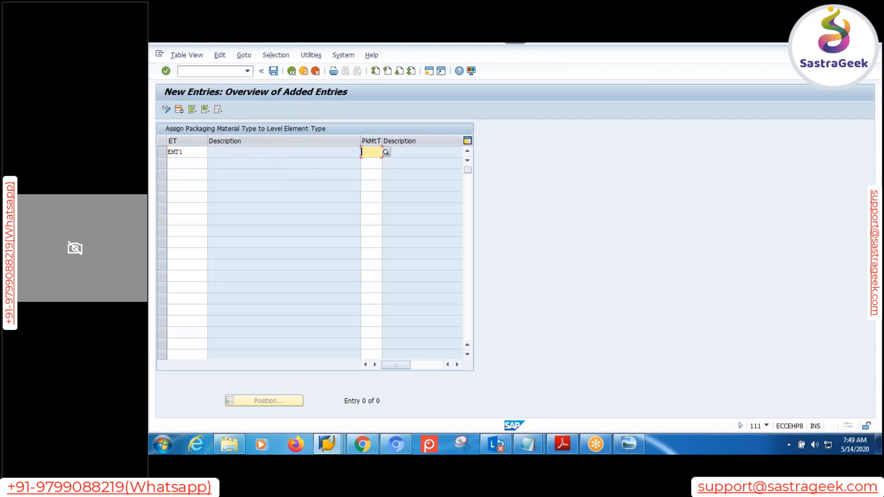
pyautogui.write('AX')
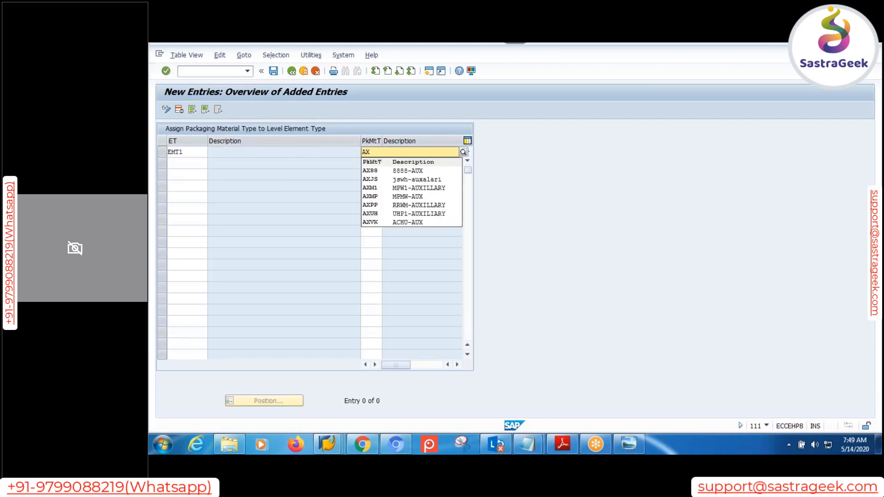
pyautogui.click(400, 196)
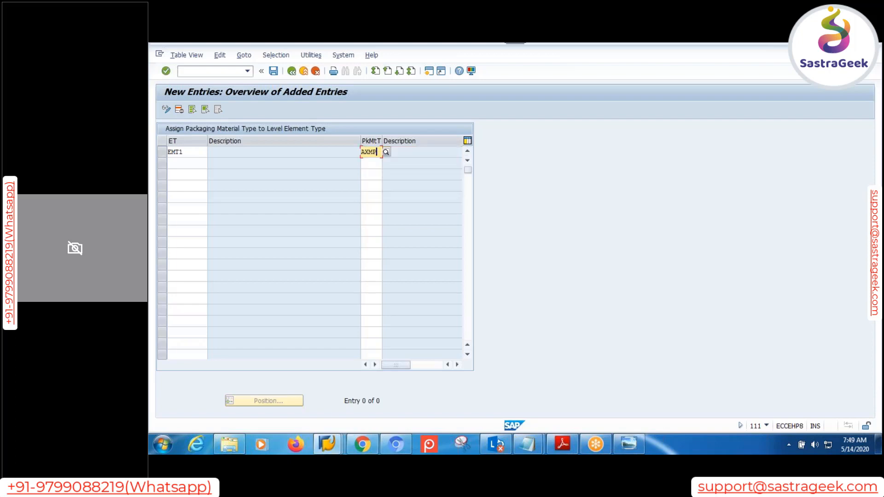
pyautogui.click(189, 154)
# Add a second assignment linking element type EMT2 to the MPMW carton packaging material type CBMP.
pyautogui.click(184, 166)
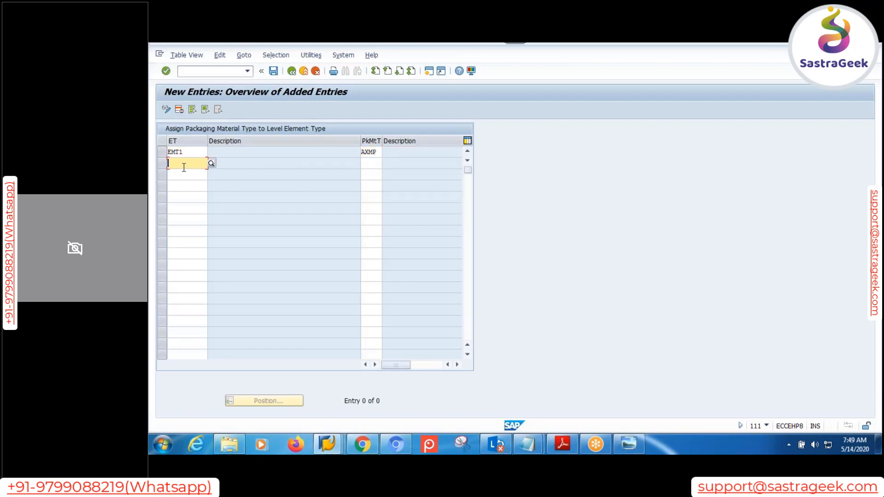
pyautogui.write('EMT2')
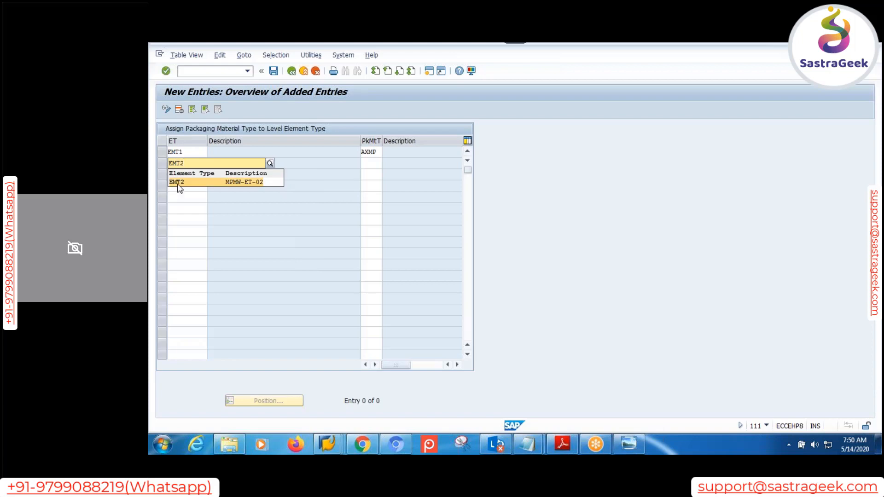
pyautogui.click(180, 183)
pyautogui.click(364, 163)
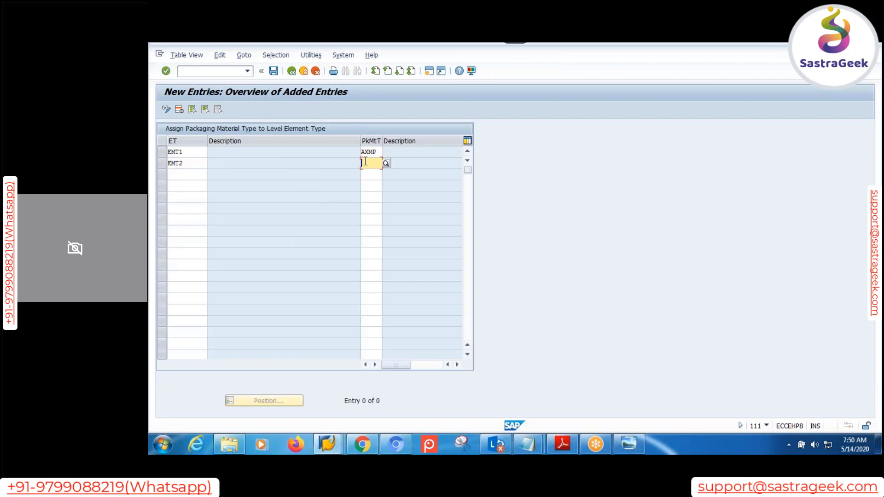
pyautogui.write('CB')
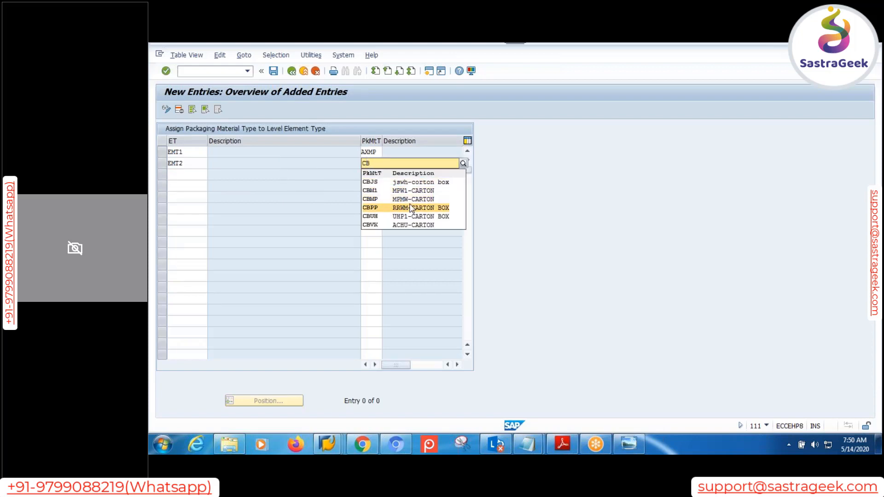
pyautogui.click(411, 199)
# Start a third assignment row for element type EMT2.
pyautogui.click(179, 175)
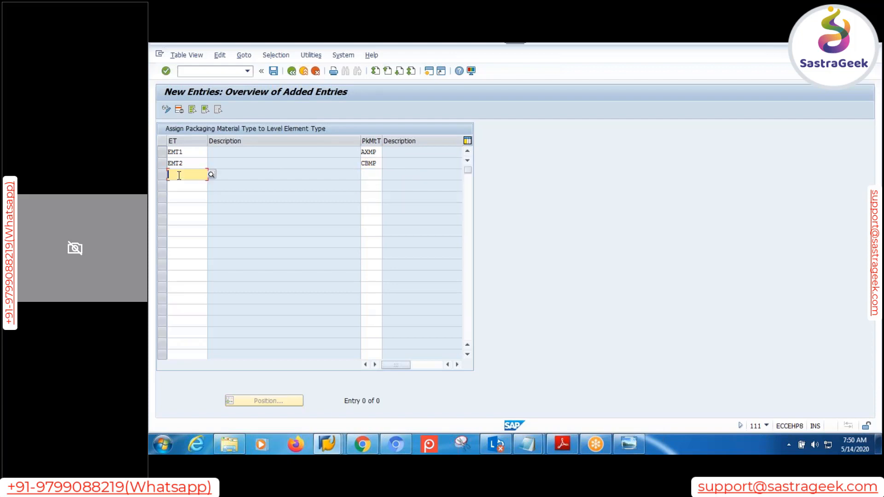
pyautogui.write('EMT22')
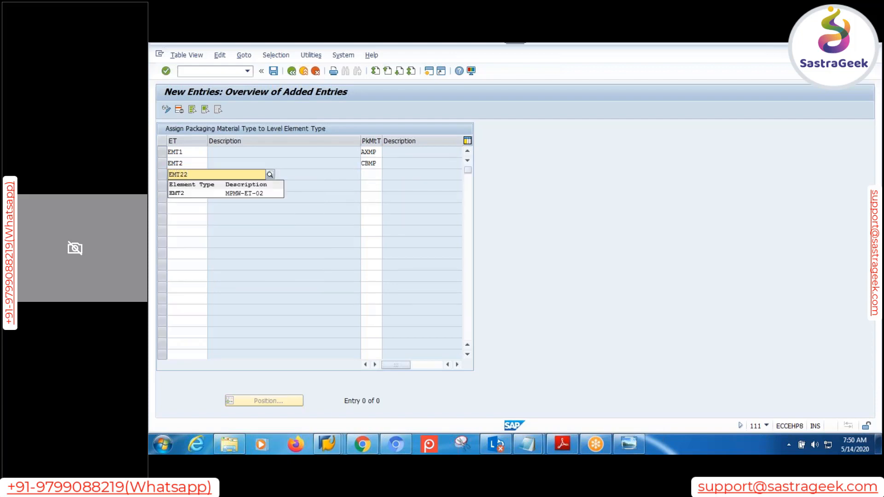
pyautogui.press('BackSpace')
pyautogui.click(178, 194)
pyautogui.click(372, 175)
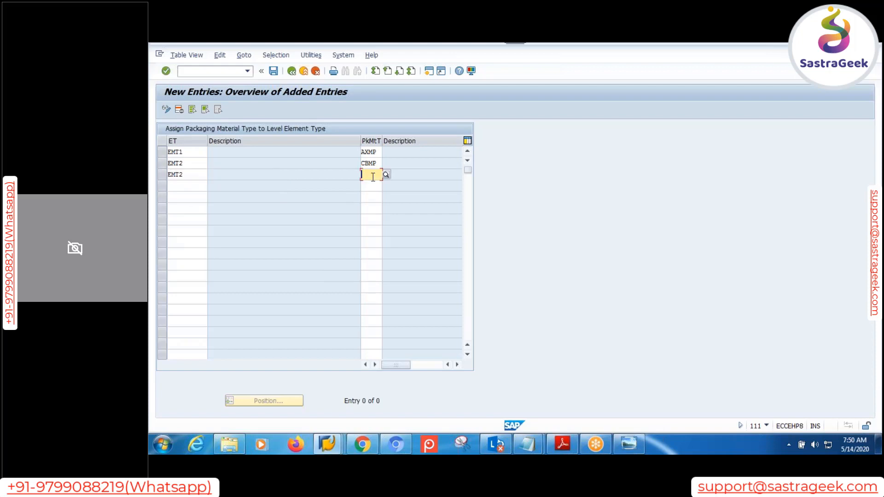
# Assign packaging material type PLMP to the second EMT2 entry, save to the proposed customizing request and return to the IMG structure.
pyautogui.write('PLMP')
pyautogui.press('Return')
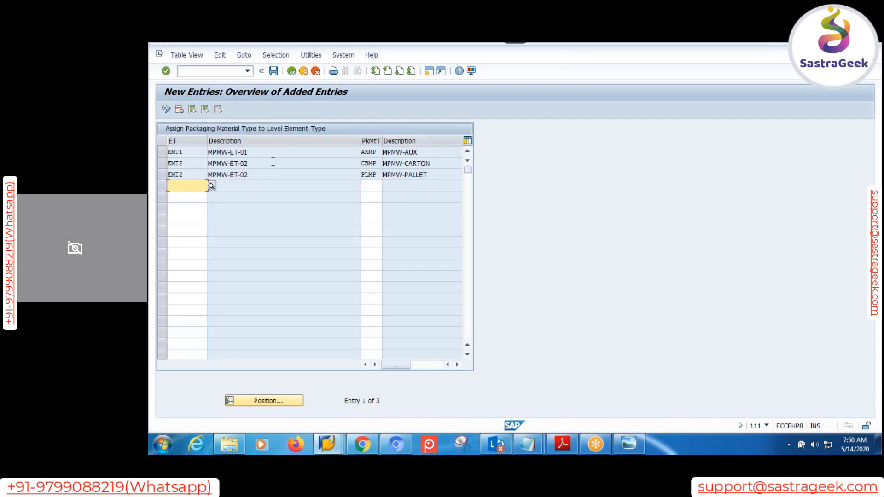
pyautogui.click(273, 72)
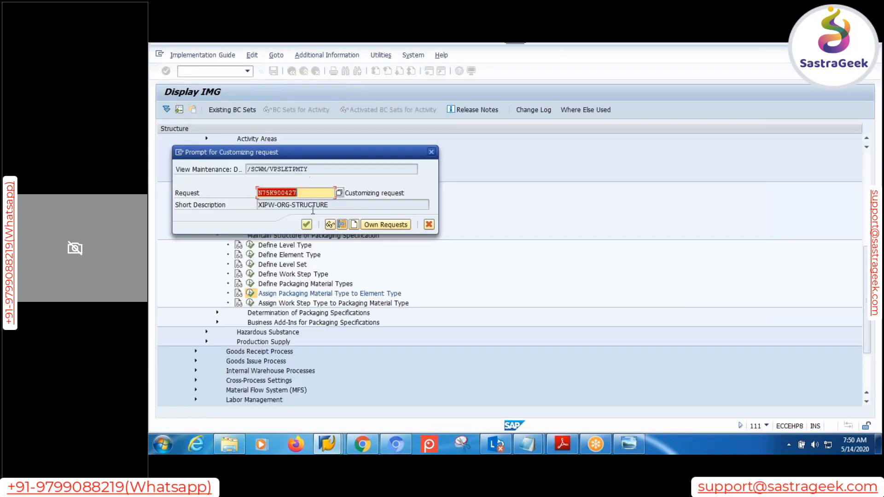
pyautogui.click(307, 225)
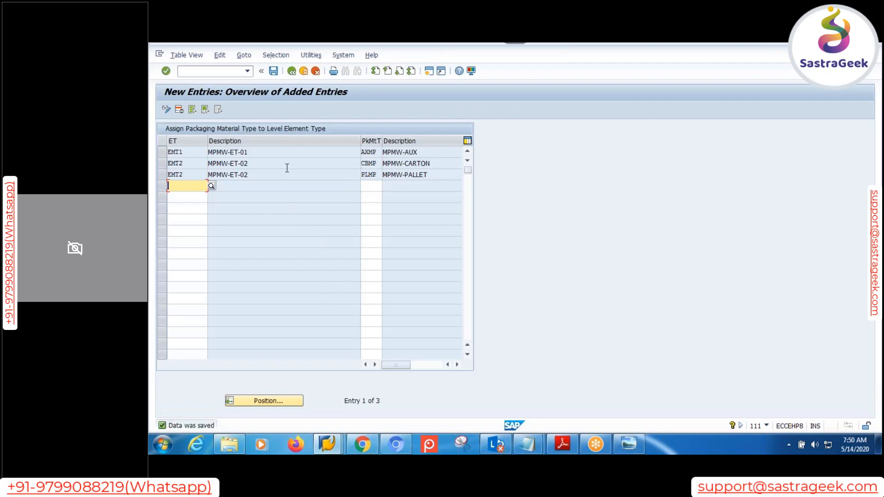
pyautogui.click(291, 71)
pyautogui.click(291, 71)
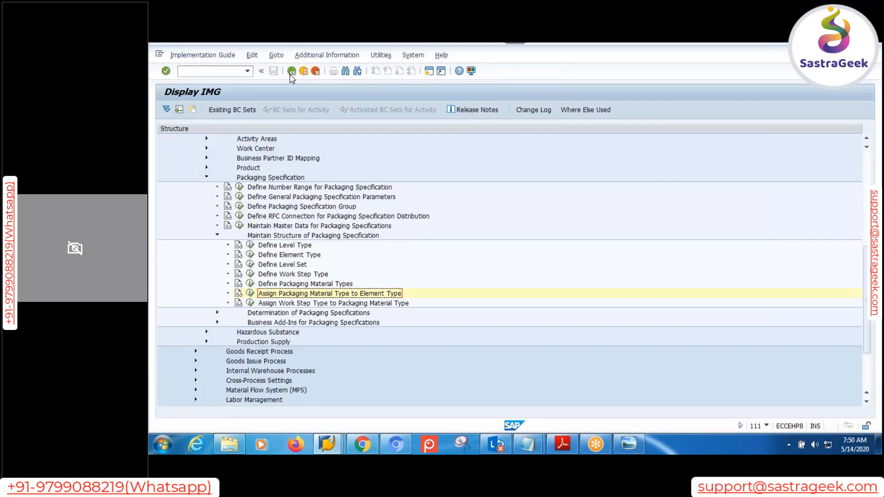
# Switch to Chrome and open the Google homepage in place of the laptop packing video.
pyautogui.click(318, 303)
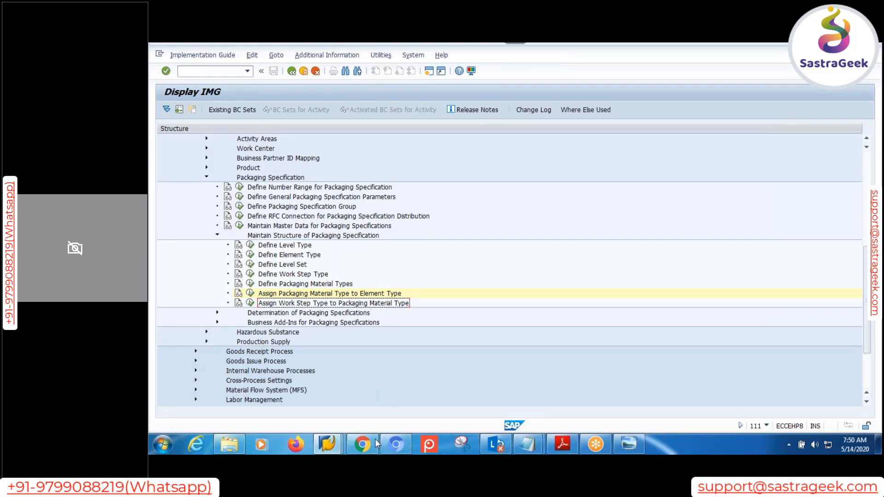
pyautogui.moveTo(371, 452)
pyautogui.click(355, 391)
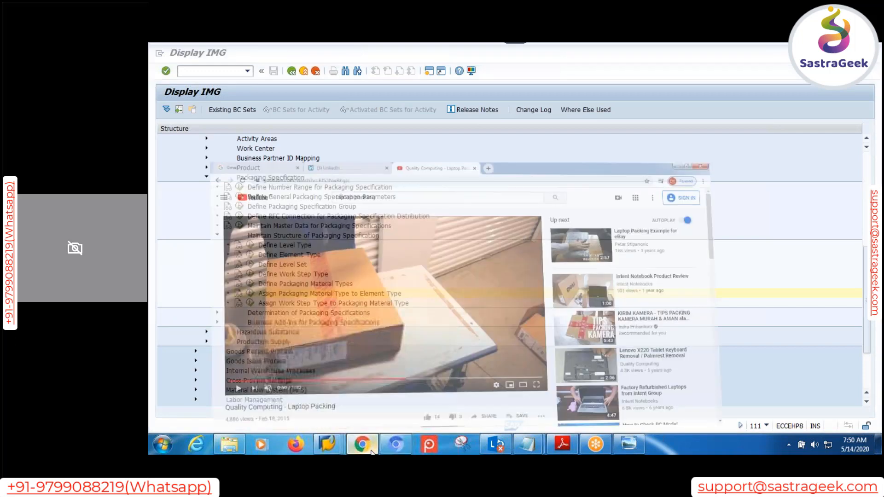
pyautogui.click(328, 74)
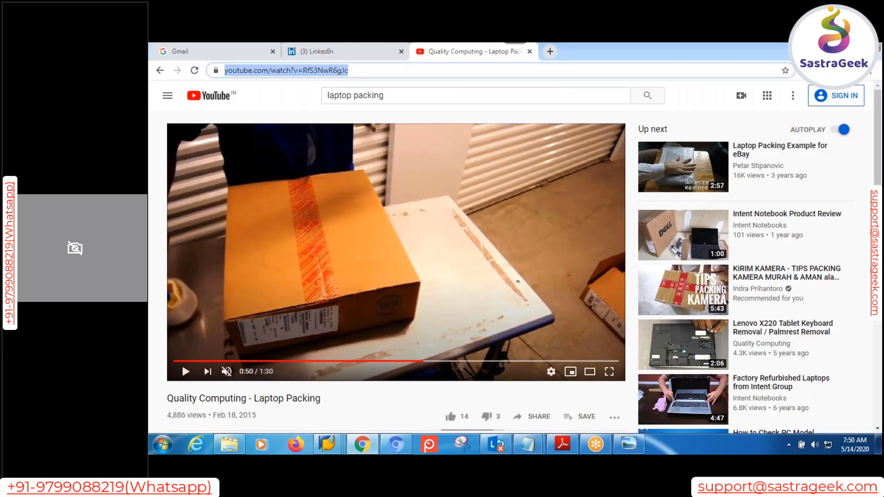
pyautogui.write('goo')
pyautogui.press('Return')
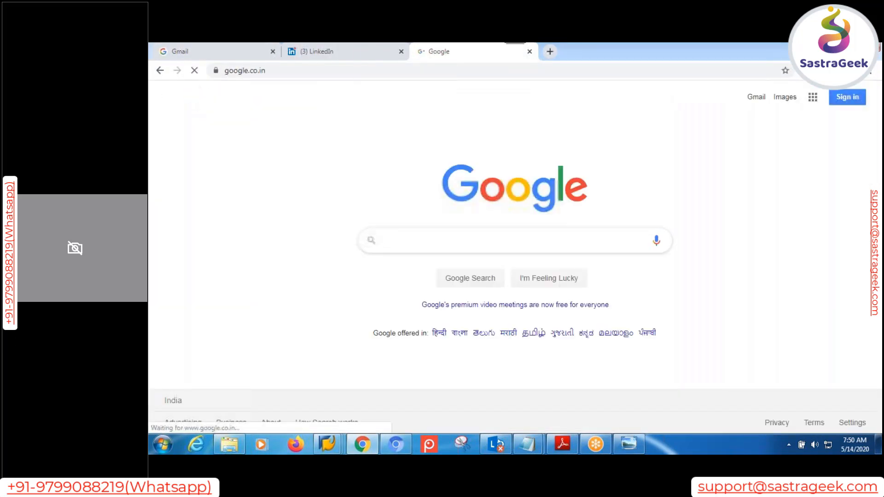
# Search Google for "pallet", show the image results and enlarge the 40x48 wood pallet picture.
pyautogui.click(424, 240)
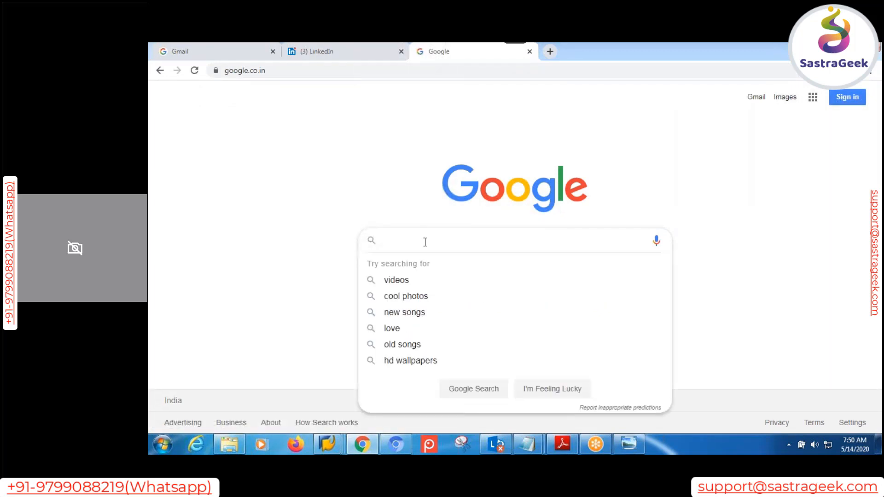
pyautogui.write('pallet')
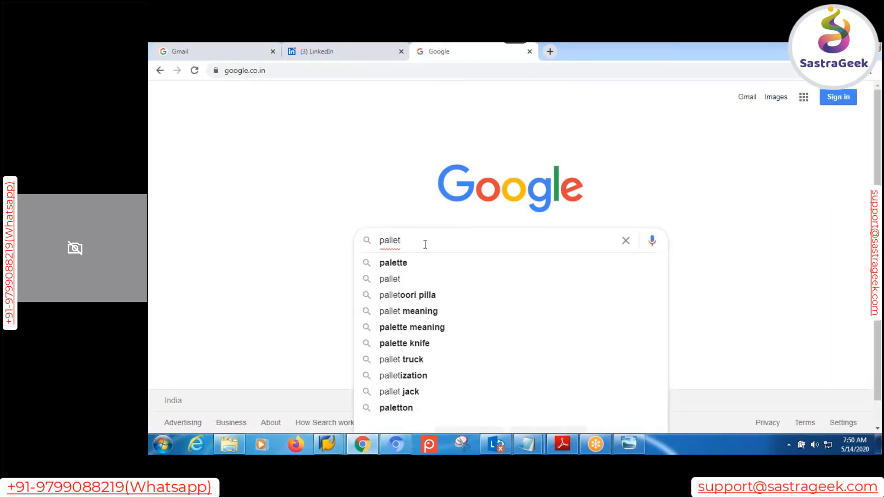
pyautogui.click(396, 280)
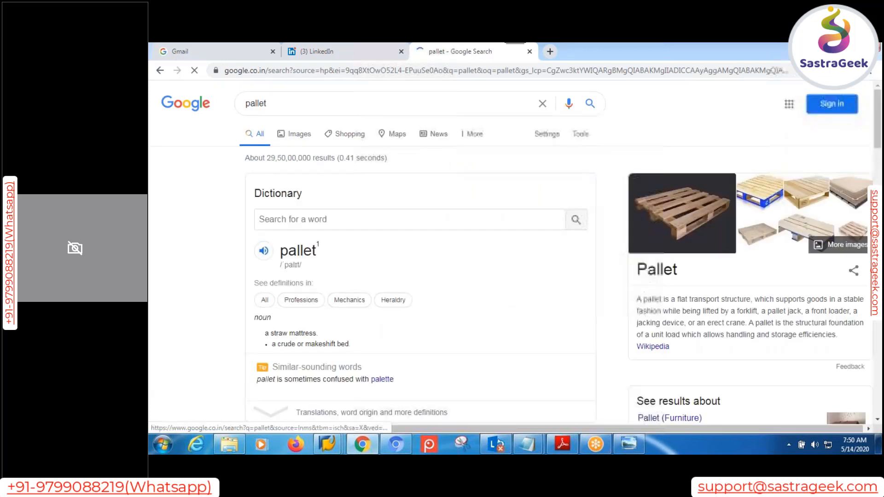
pyautogui.click(682, 218)
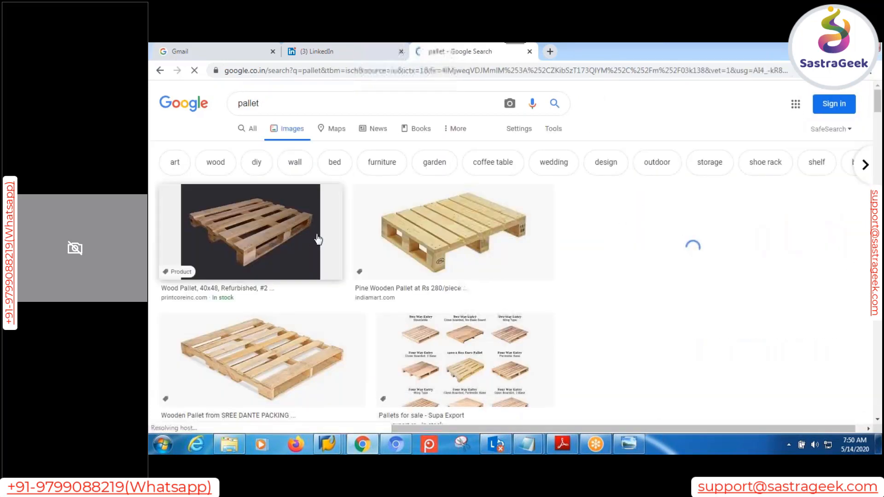
pyautogui.click(338, 234)
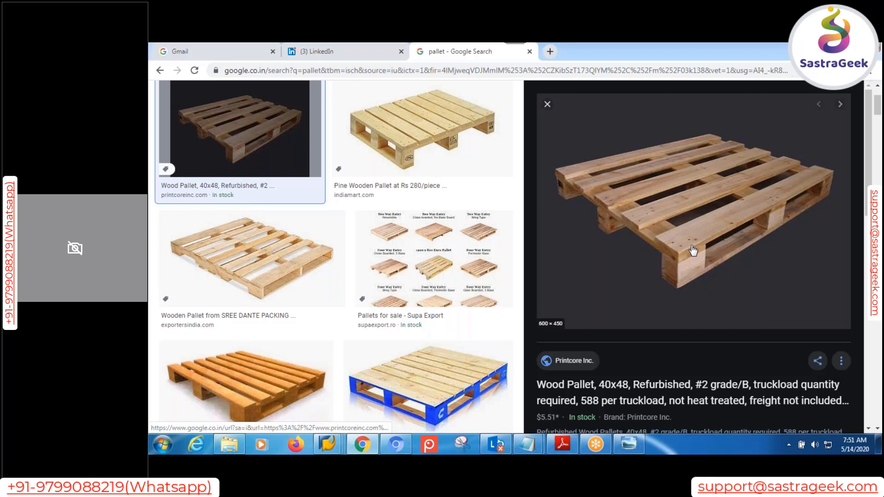
# Return to google.co.in, search for "carton box" and show the image results.
pyautogui.click(396, 70)
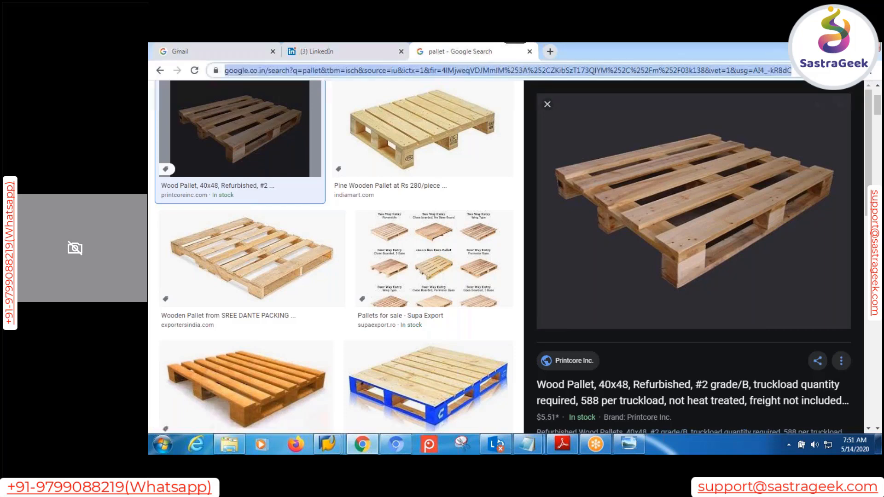
pyautogui.write('google.co.in')
pyautogui.press('Return')
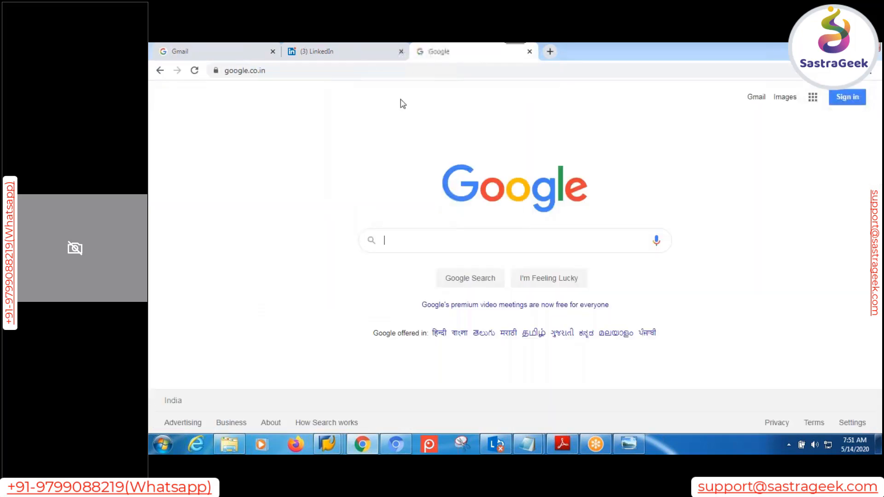
pyautogui.write('cart')
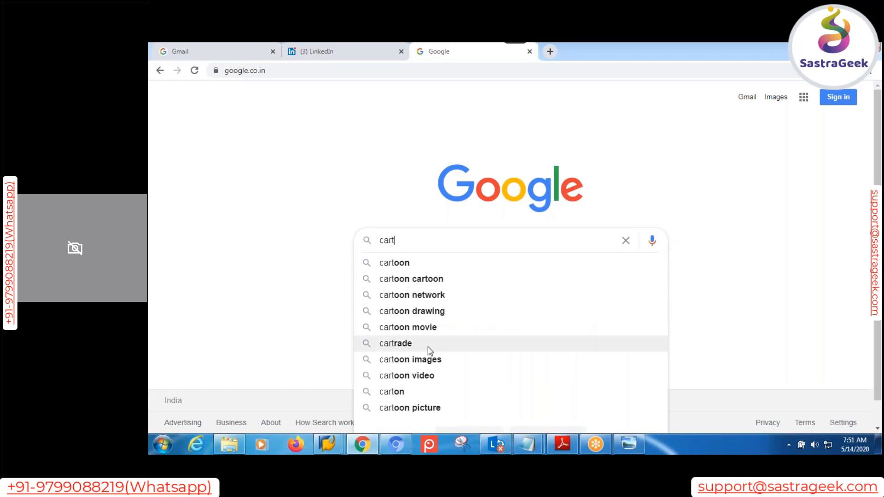
pyautogui.write('on')
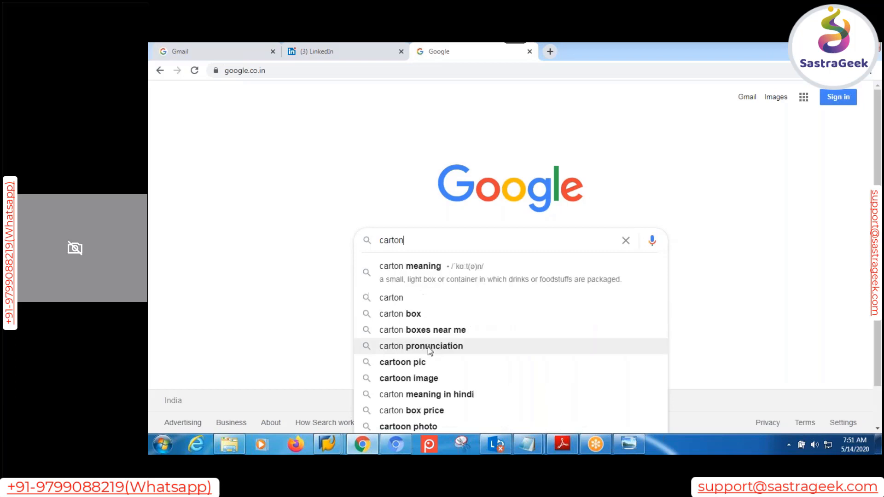
pyautogui.click(397, 315)
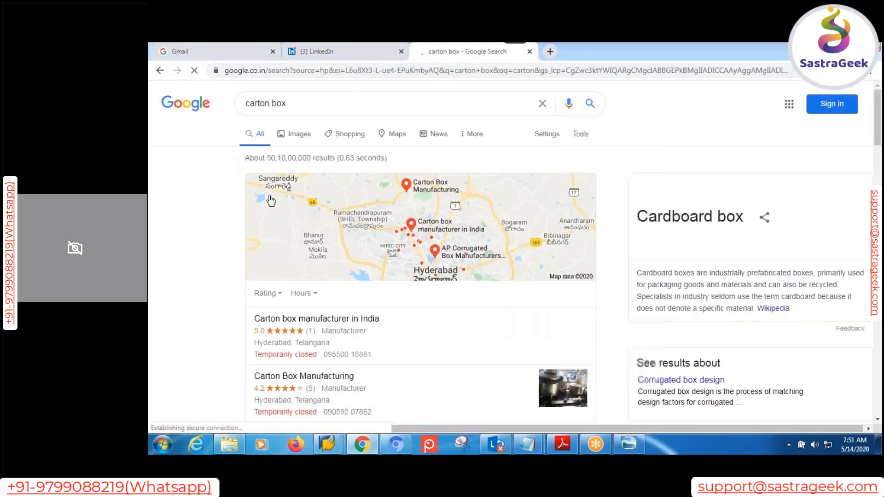
pyautogui.click(295, 134)
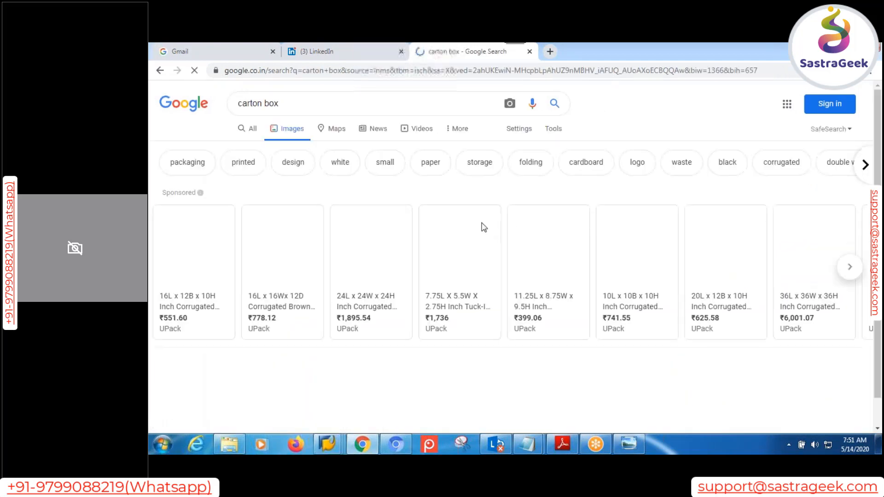
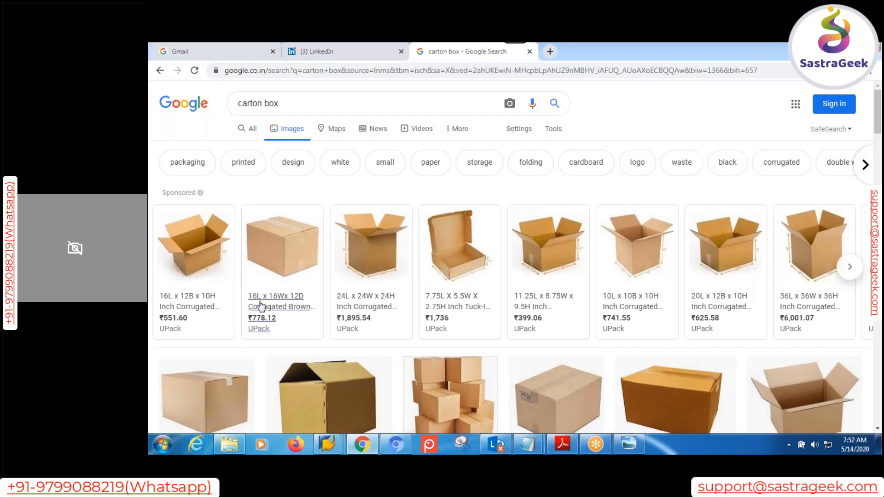
pyautogui.click(304, 99)
# Switch back to the SAP Display IMG window and start new entries in Assign Work Step Type to Packaging Material Type.
pyautogui.moveTo(327, 445)
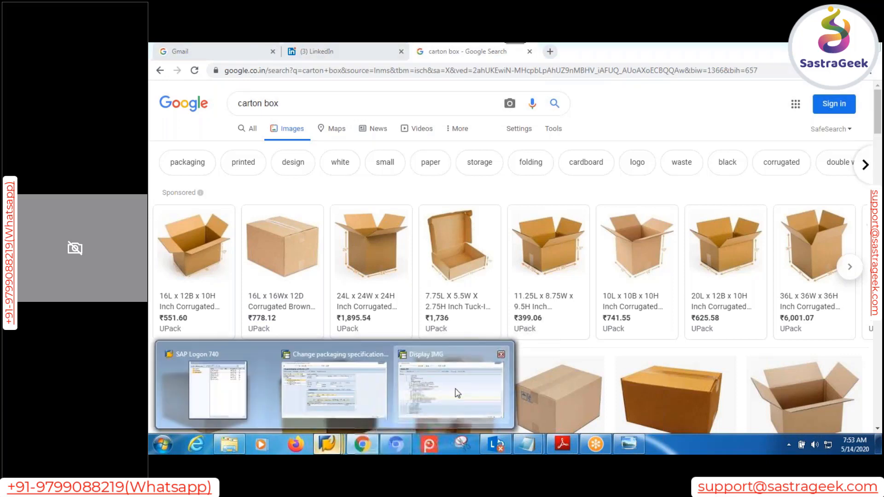
pyautogui.click(458, 400)
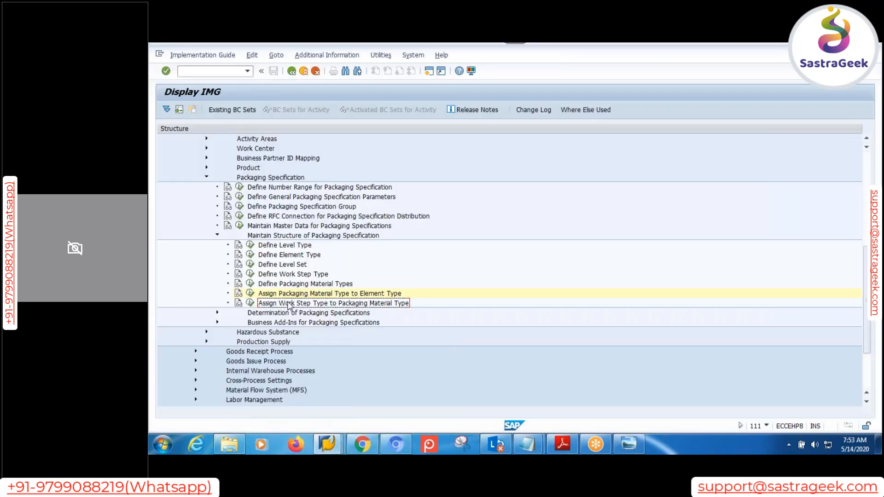
pyautogui.click(251, 304)
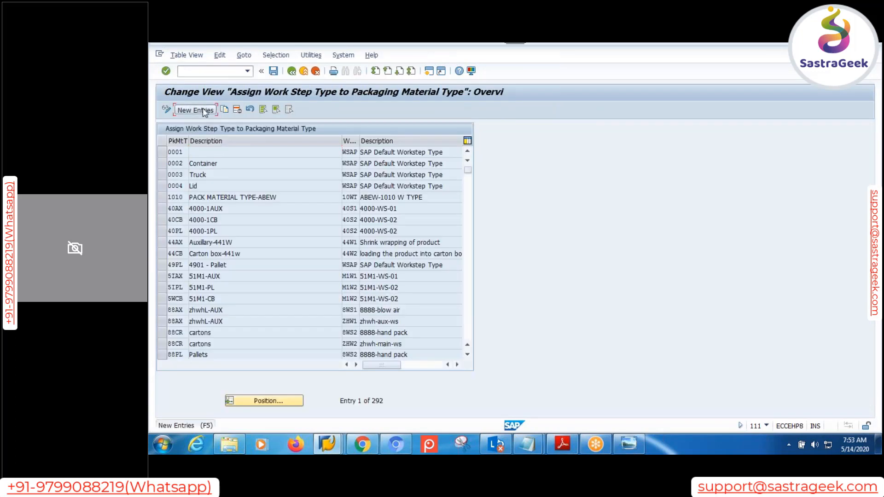
pyautogui.click(204, 110)
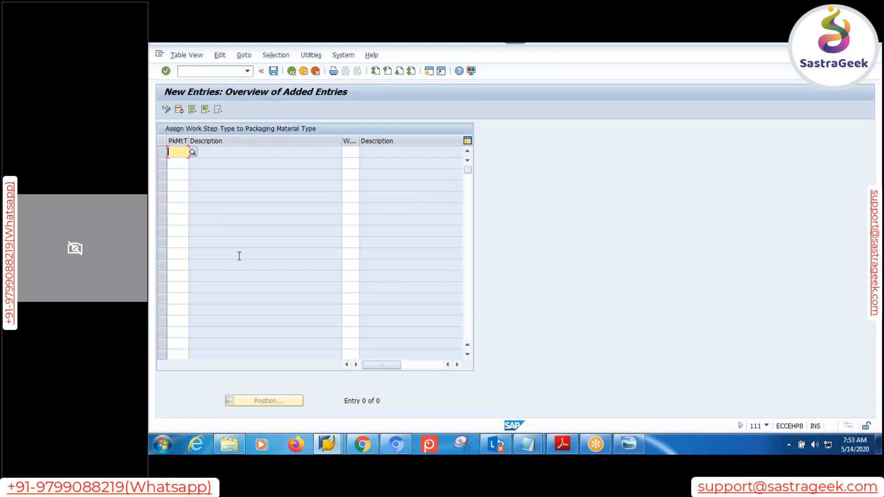
# Assign work step type MP01 to packaging material type AXMP in the first row.
pyautogui.write('AX')
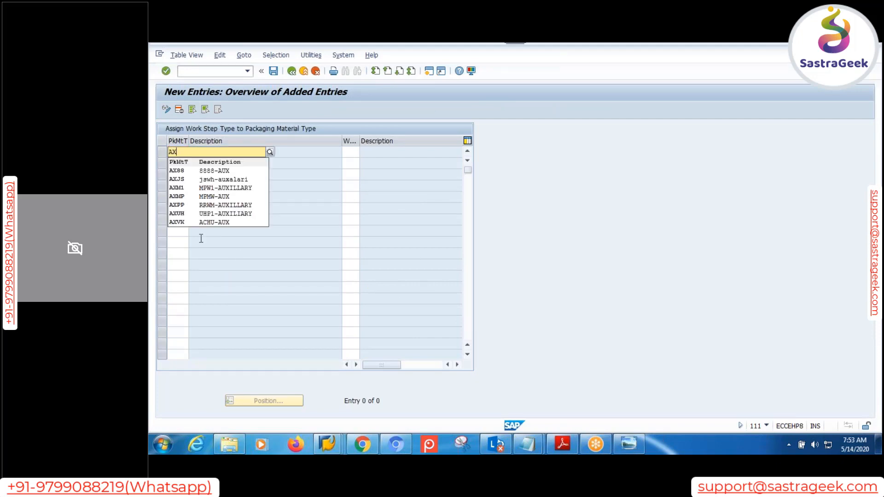
pyautogui.click(190, 197)
pyautogui.click(348, 154)
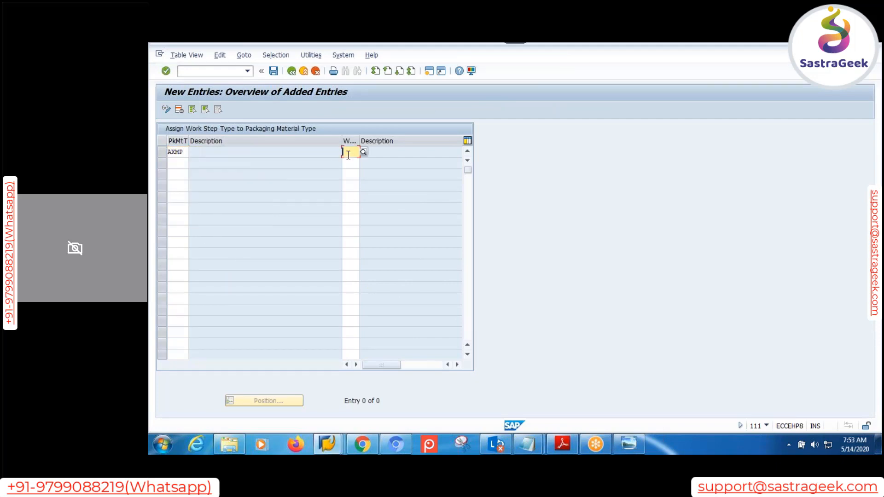
pyautogui.write('MP0')
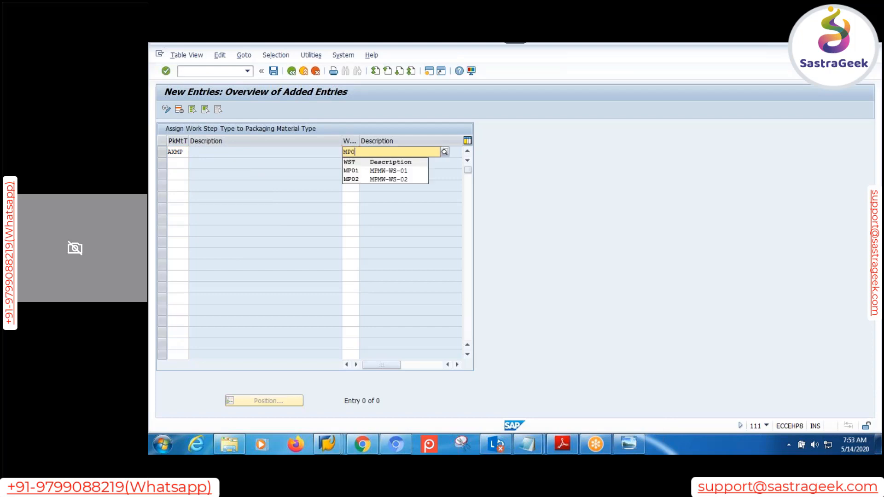
pyautogui.click(371, 171)
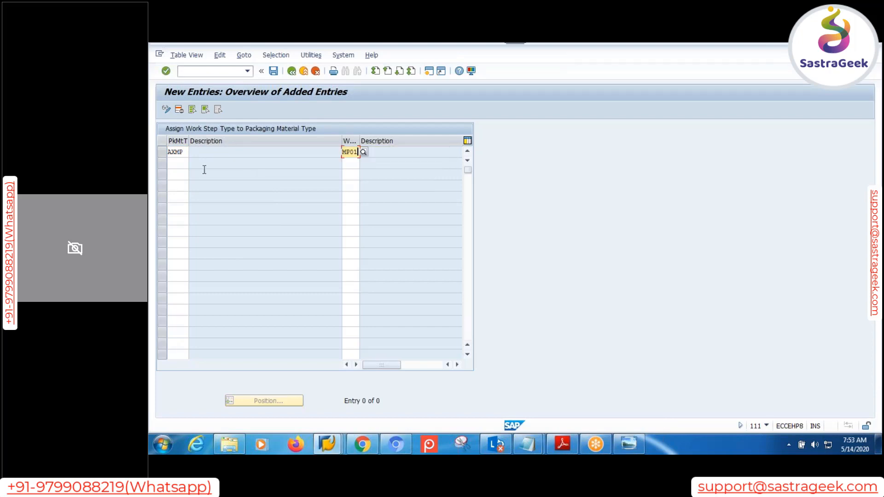
pyautogui.click(173, 165)
pyautogui.write('AX')
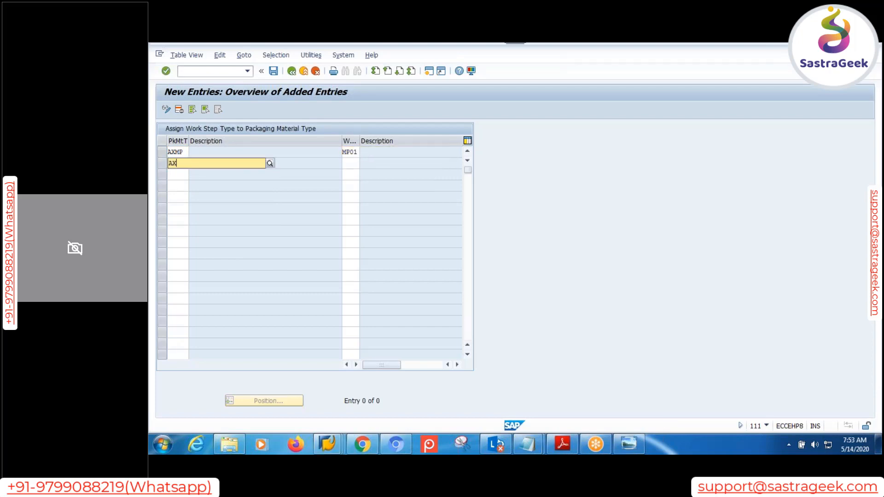
pyautogui.write('CB')
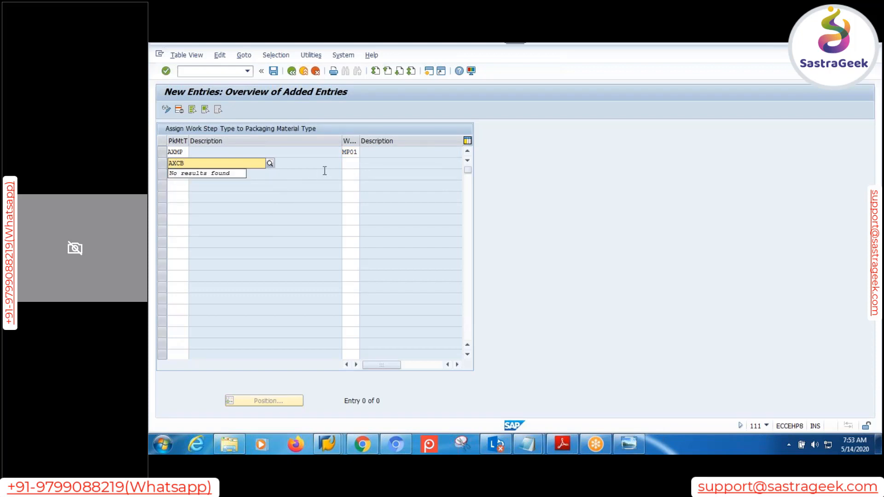
pyautogui.press('BackSpace')
pyautogui.press('BackSpace')
pyautogui.press('BackSpace')
pyautogui.press('BackSpace')
# Assign work step type MP02 to packaging material type CBMP in the second row.
pyautogui.write('CBM')
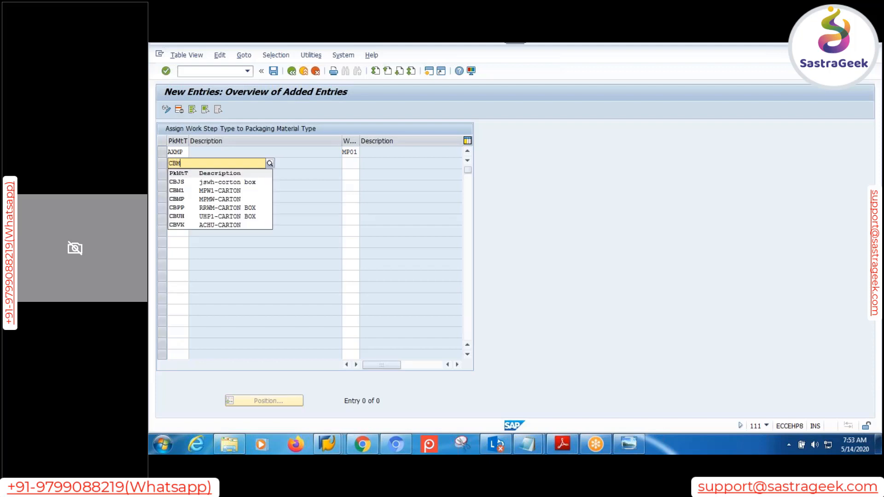
pyautogui.click(202, 191)
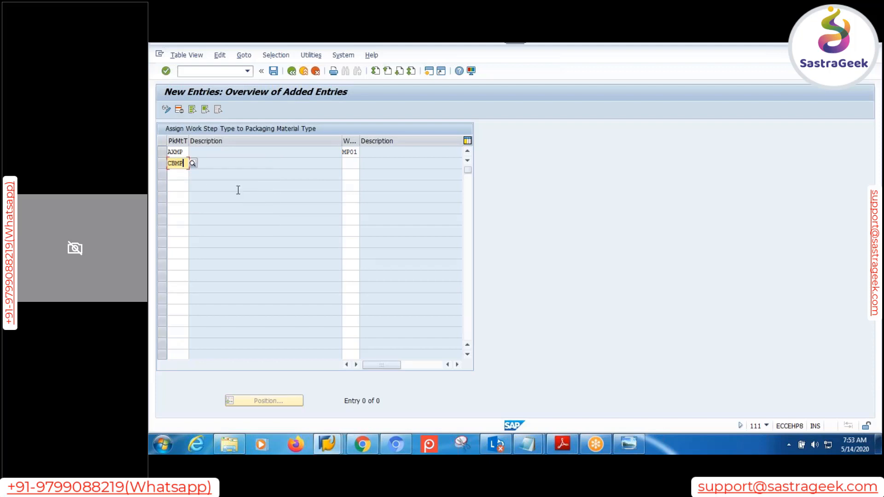
pyautogui.click(352, 164)
pyautogui.write('MP02')
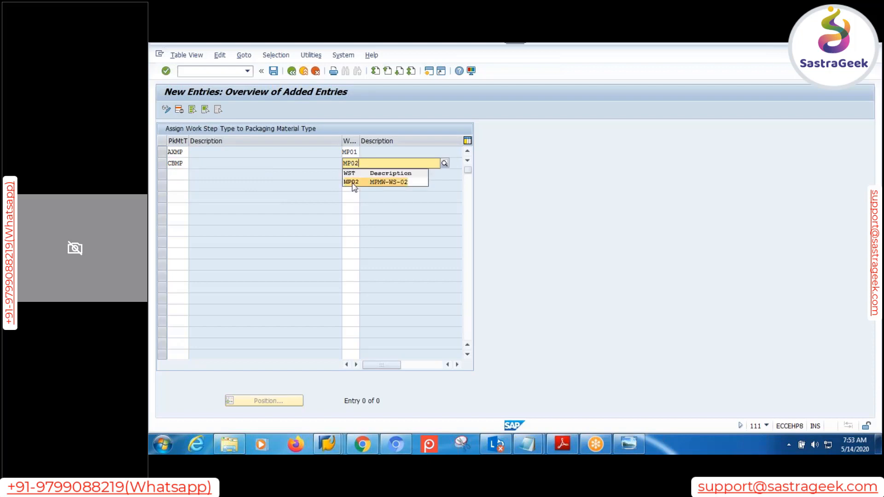
pyautogui.click(353, 182)
# Assign work step type MP02 to packaging material type PLMP in the third row.
pyautogui.click(182, 173)
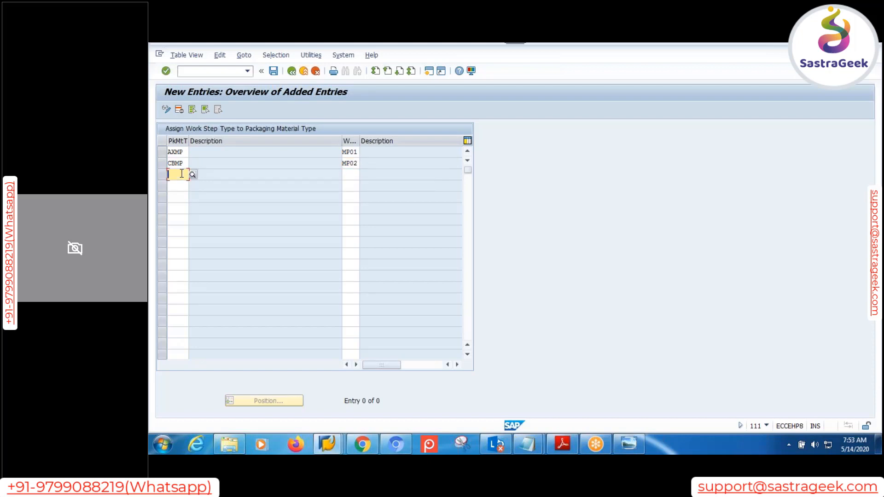
pyautogui.write('PLMP')
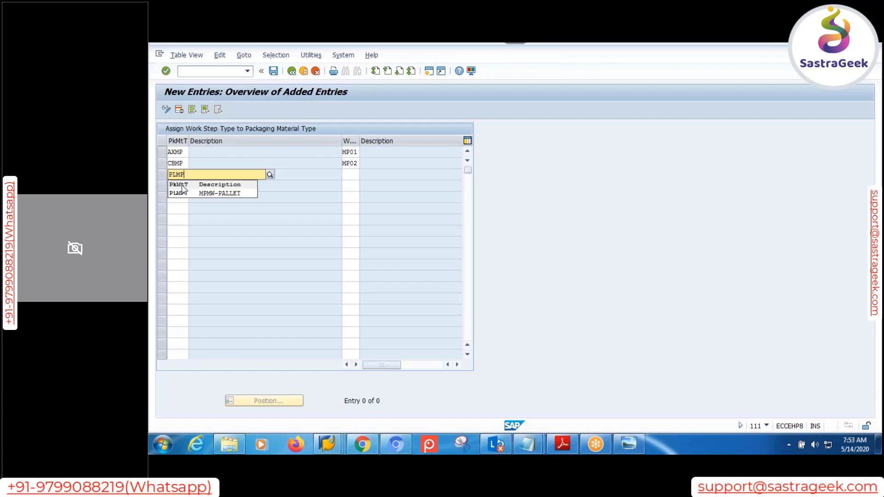
pyautogui.click(355, 175)
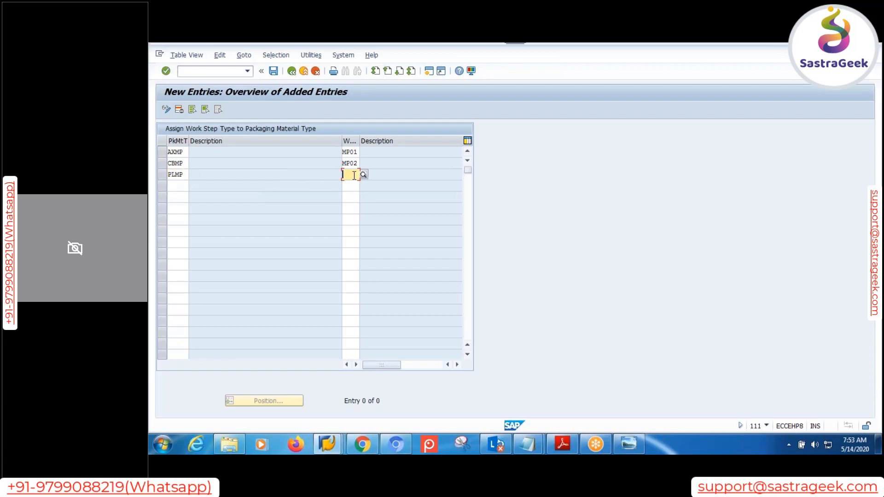
pyautogui.write('MP02')
pyautogui.press('Return')
# Save the three work step type assignments and return to the Display IMG structure.
pyautogui.click(274, 71)
pyautogui.click(306, 225)
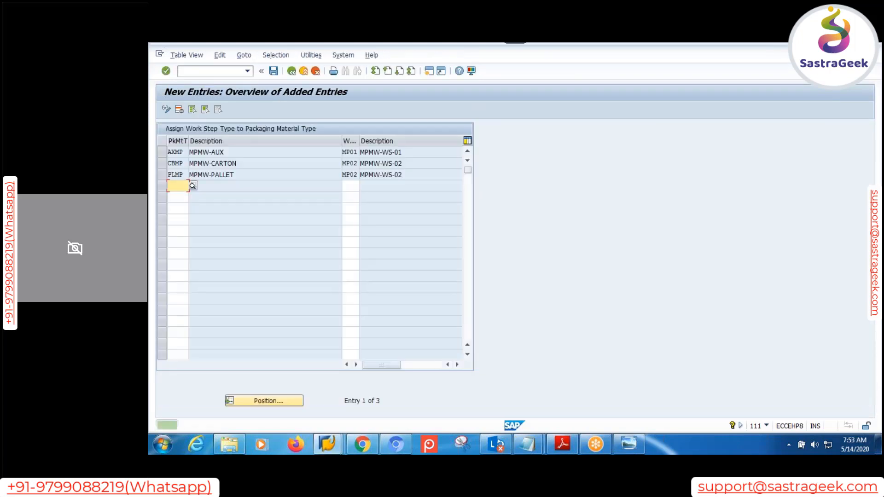
pyautogui.click(292, 71)
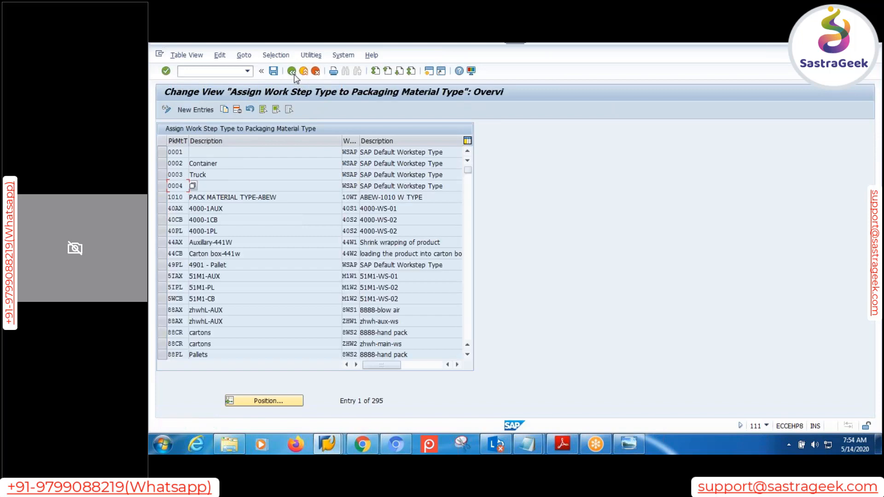
pyautogui.click(292, 71)
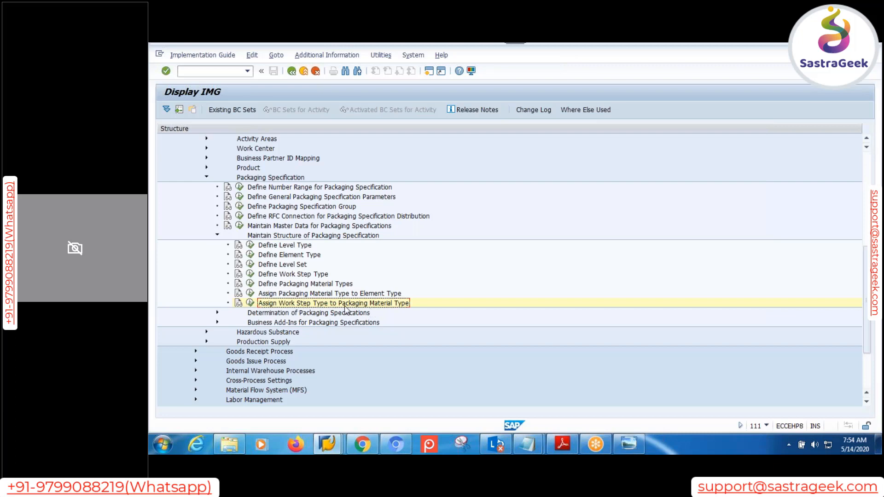
# Switch to the packaging specification 1789 window, leave it without saving, and reopen Maintain Packaging Specification from SAP Easy Access.
pyautogui.click(328, 443)
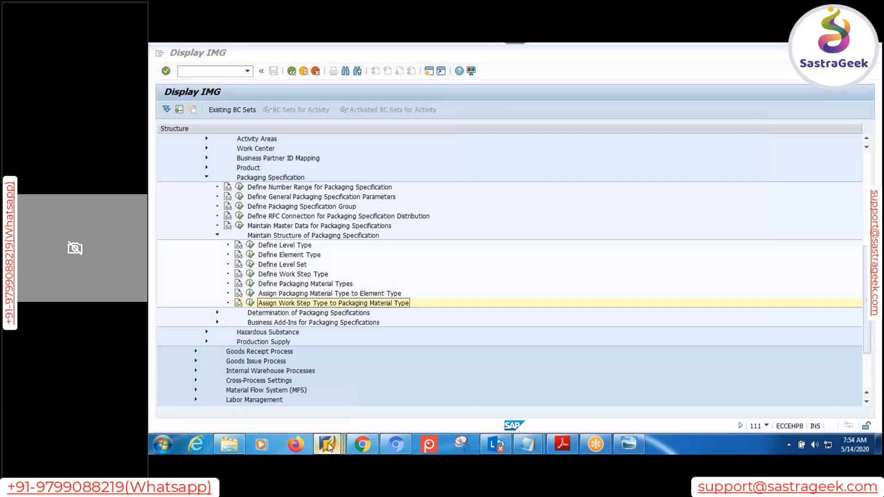
pyautogui.click(331, 405)
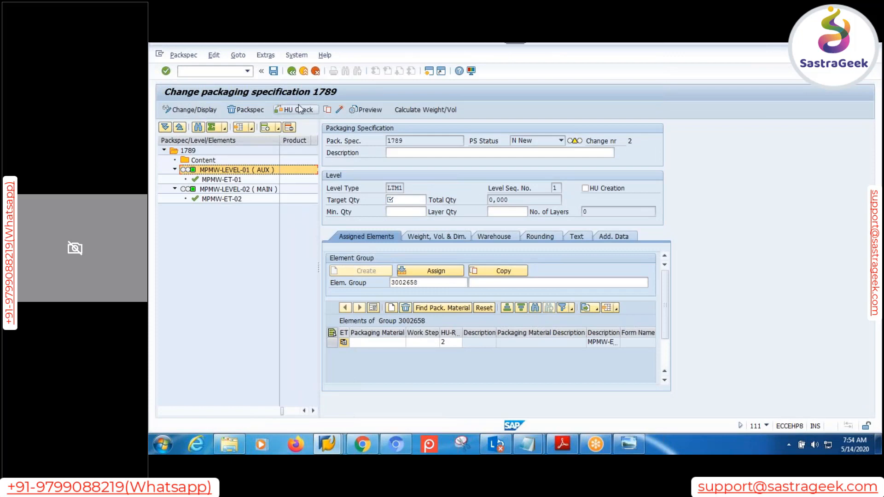
pyautogui.click(292, 71)
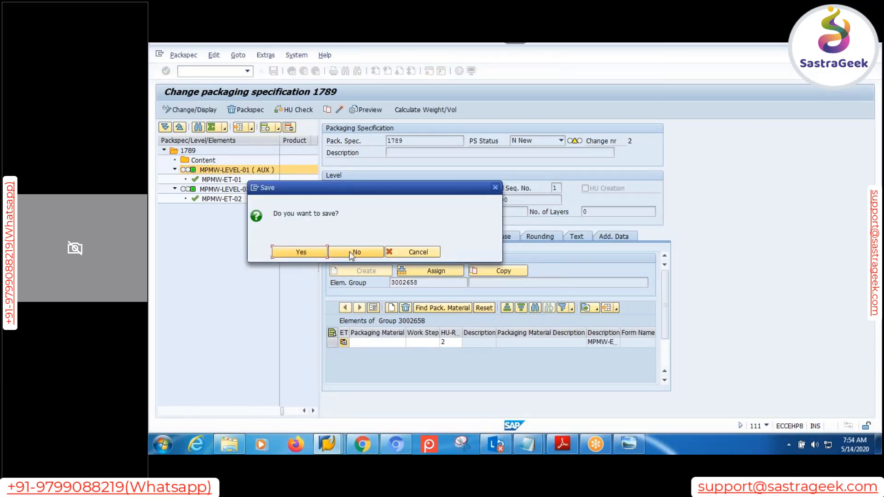
pyautogui.click(344, 253)
pyautogui.click(361, 249)
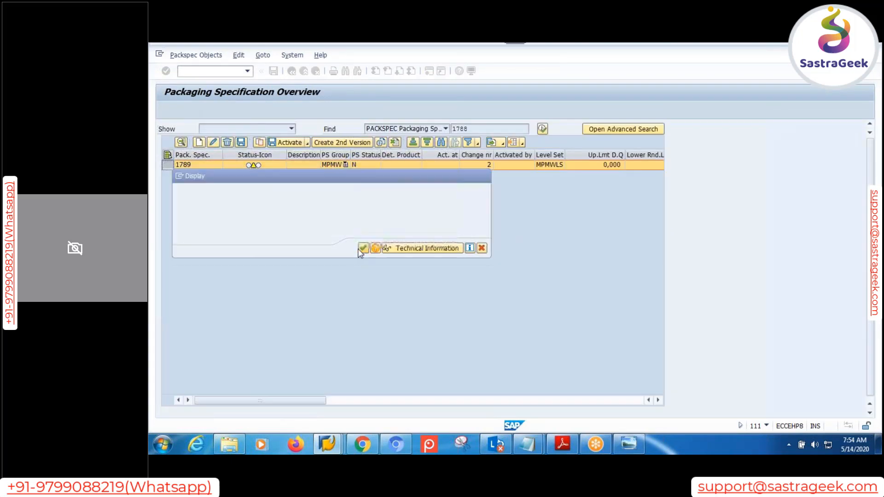
pyautogui.click(292, 71)
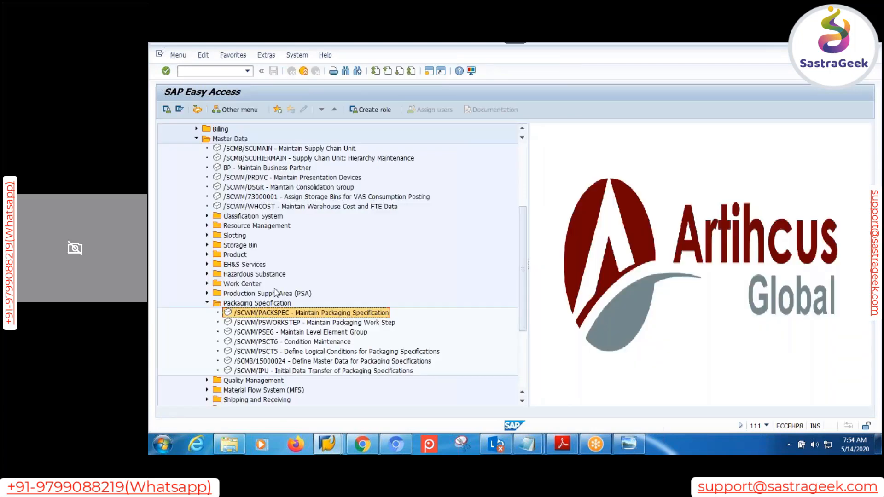
pyautogui.doubleClick(290, 315)
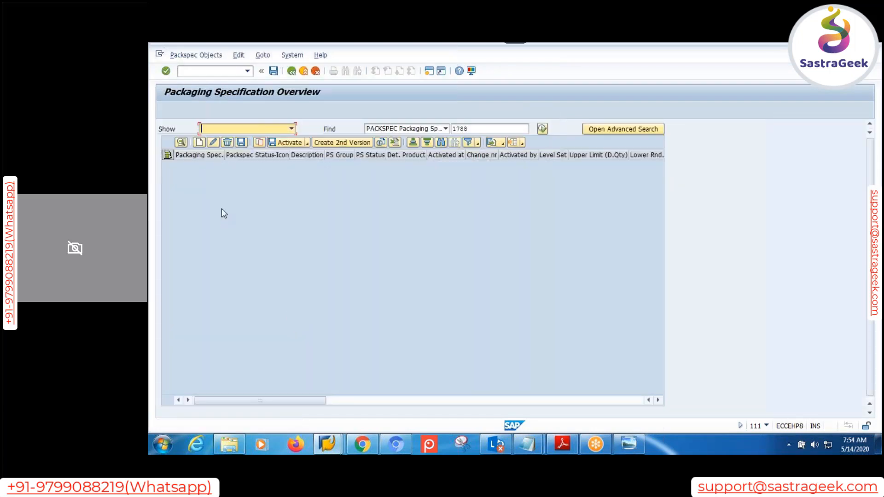
# Create a new packaging specification with PS group MPMW in the Packaging Specification Overview.
pyautogui.click(199, 143)
pyautogui.click(345, 164)
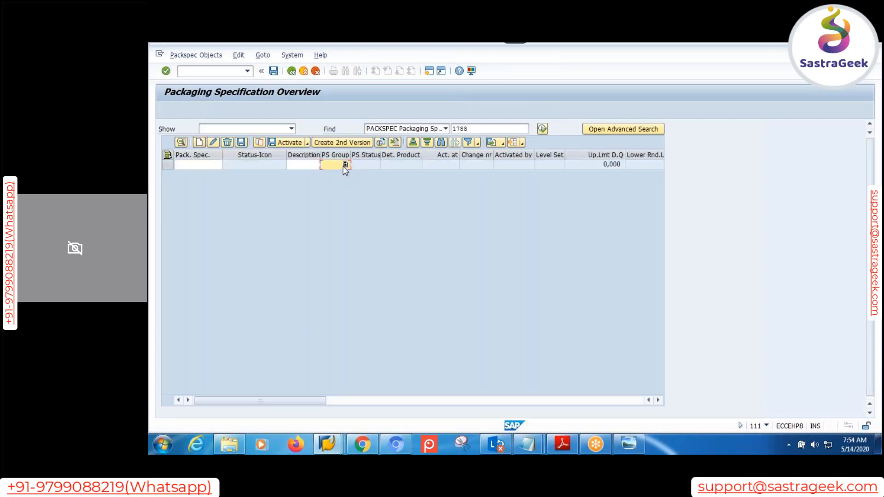
pyautogui.press('m')
pyautogui.press('m')
pyautogui.press('m')
pyautogui.press('m')
pyautogui.press('m')
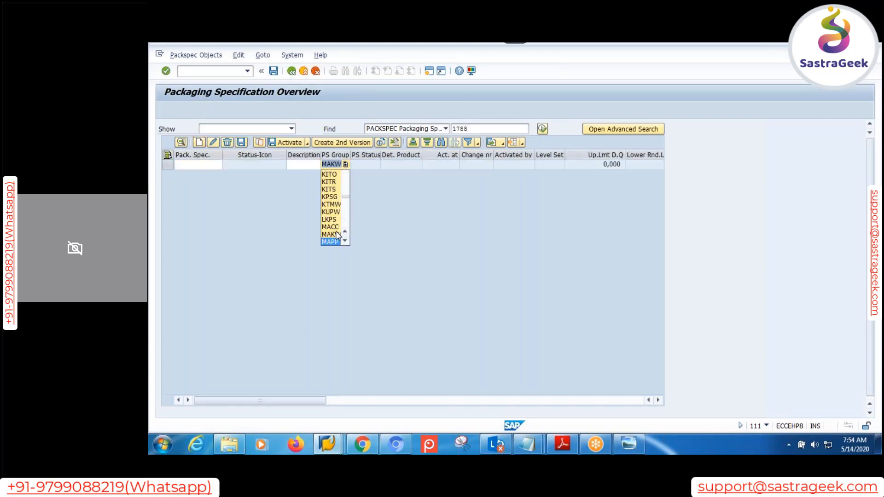
pyautogui.press('m')
pyautogui.press('m')
pyautogui.press('m')
pyautogui.press('m')
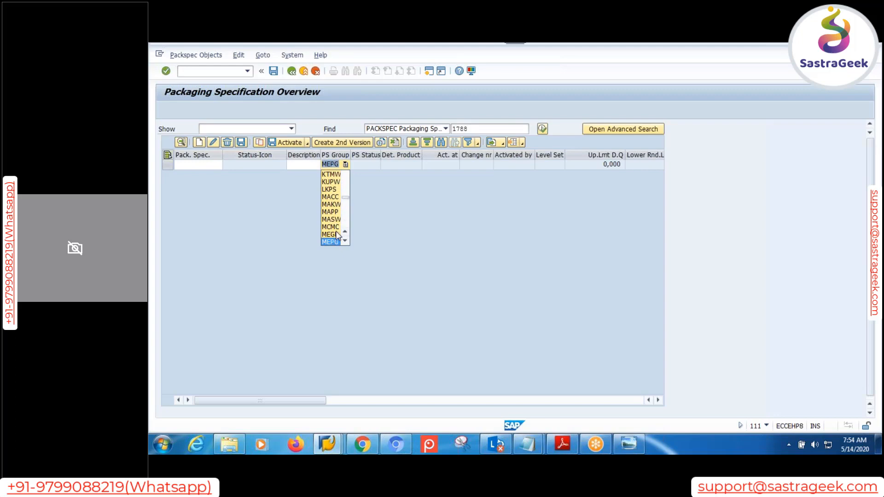
pyautogui.press('m')
pyautogui.press('m')
pyautogui.press('m')
pyautogui.press('m')
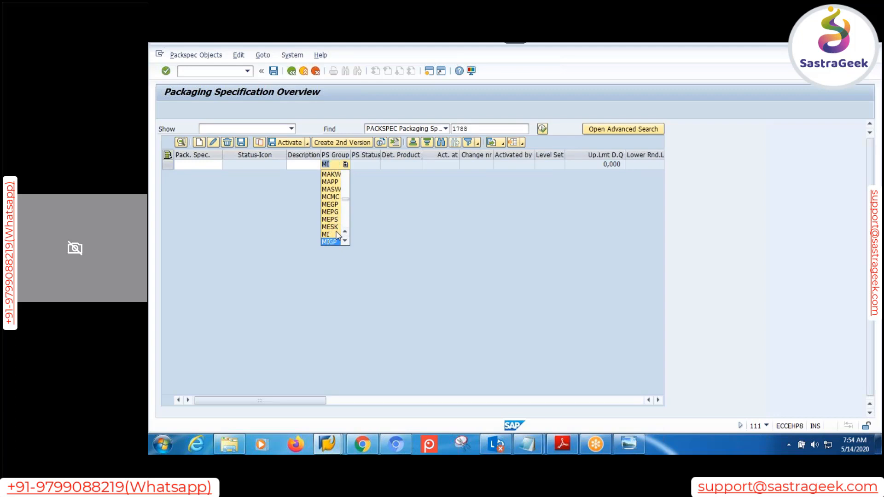
pyautogui.press('m')
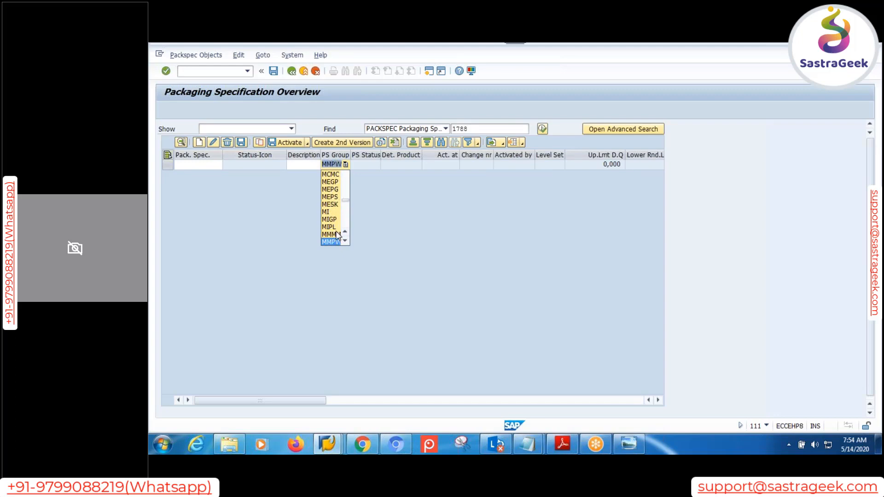
pyautogui.press('m')
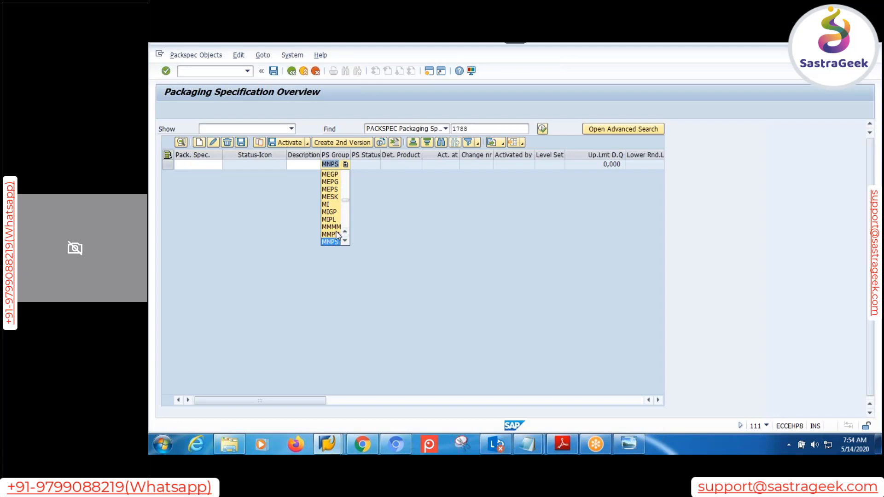
pyautogui.press('m')
pyautogui.press('m')
pyautogui.press('m')
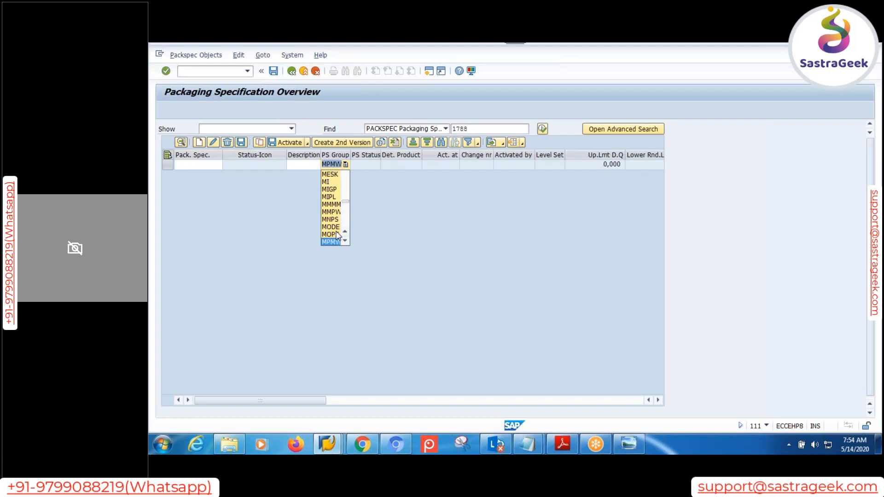
pyautogui.press('Return')
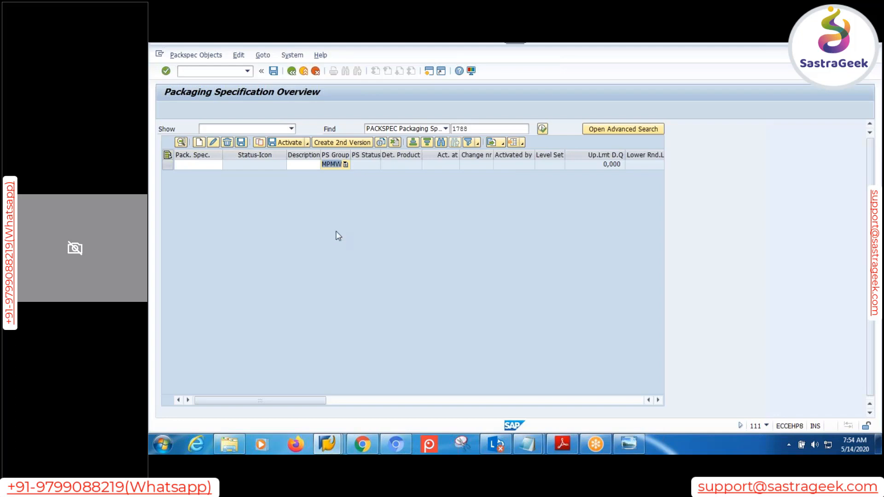
pyautogui.press('Return')
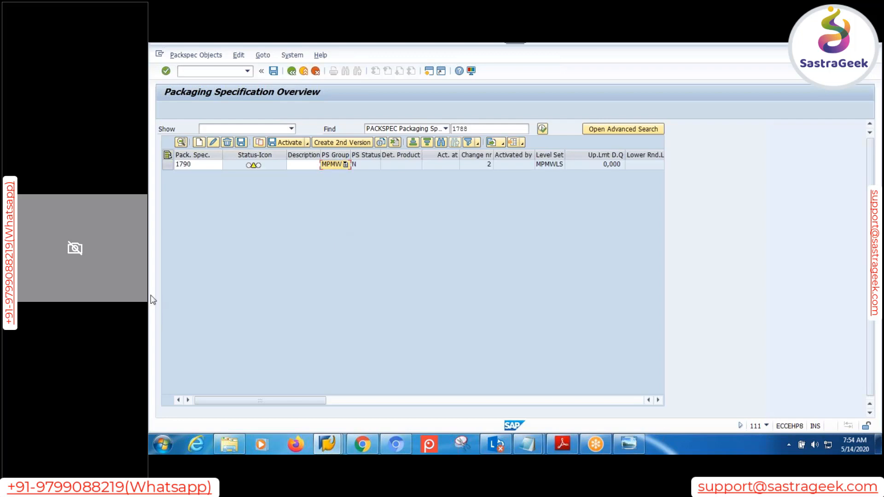
# Open the new packaging specification's details and set its description to MPML-MAT1-IBD-PS.
pyautogui.click(167, 164)
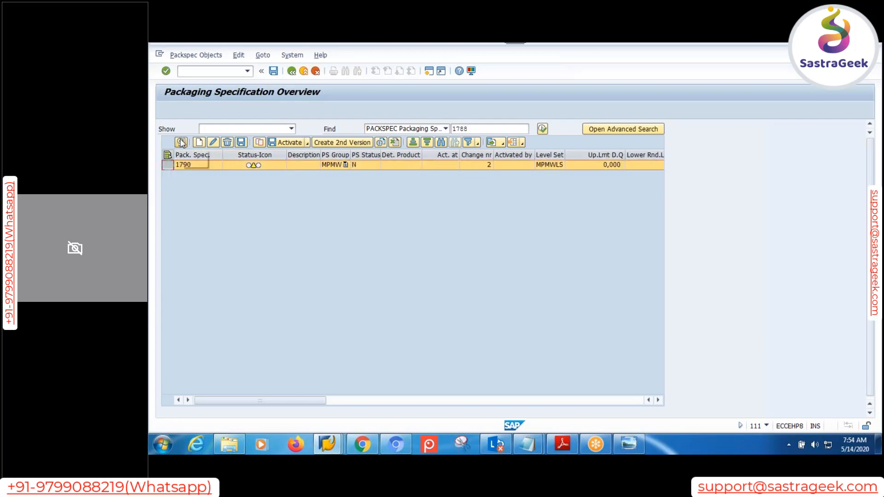
pyautogui.click(180, 142)
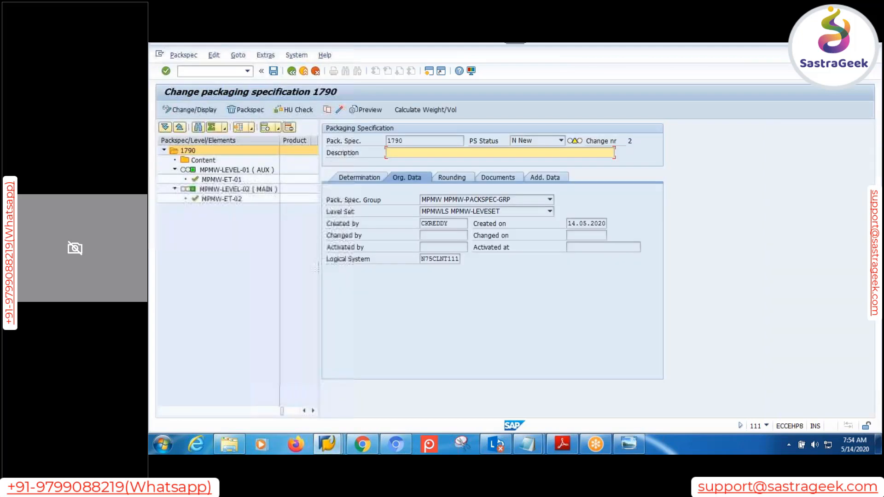
pyautogui.click(192, 150)
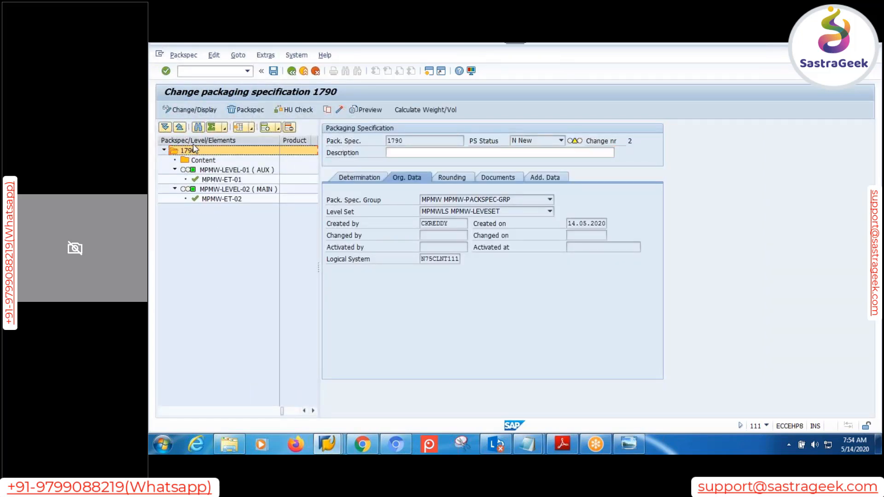
pyautogui.click(198, 159)
pyautogui.click(419, 155)
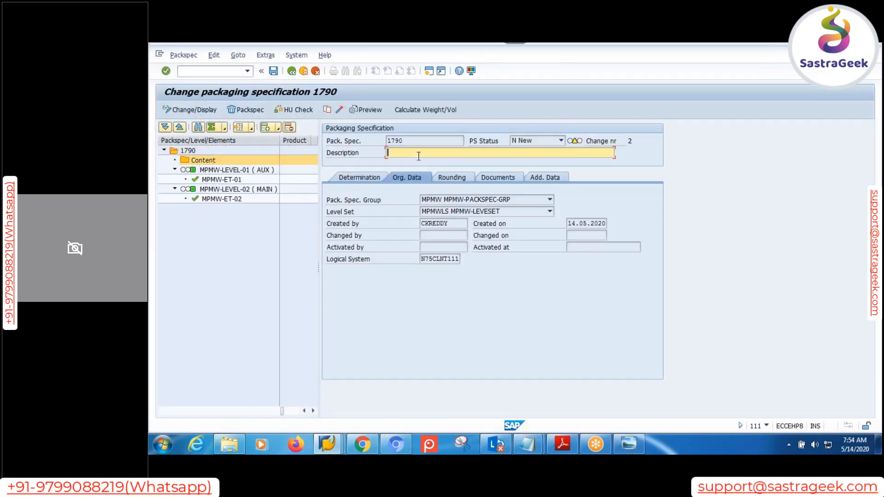
pyautogui.write('MPML-MAT1-')
pyautogui.write('IBD-PS')
# Add a product to the packaging specification's Content node and open its details.
pyautogui.click(226, 170)
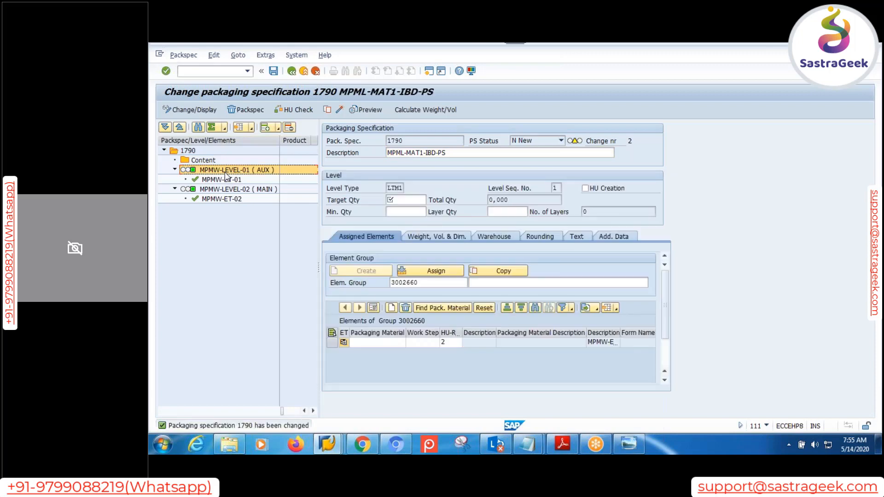
pyautogui.click(208, 162)
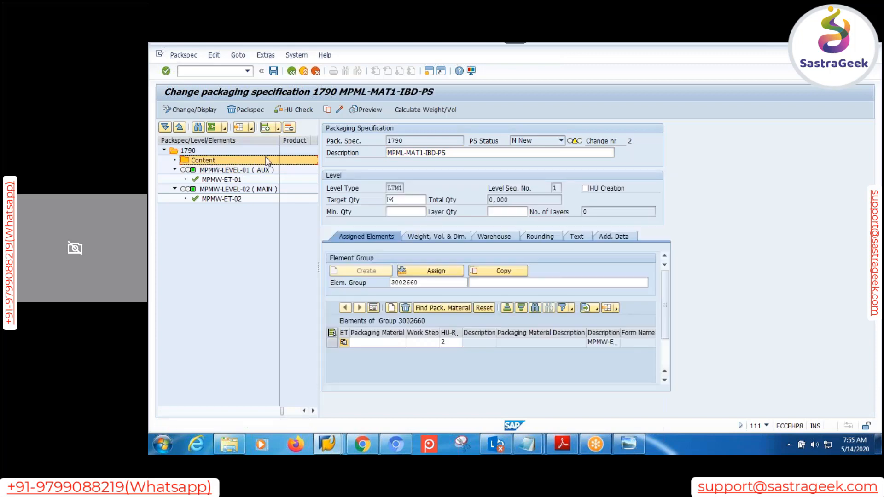
pyautogui.rightClick(274, 134)
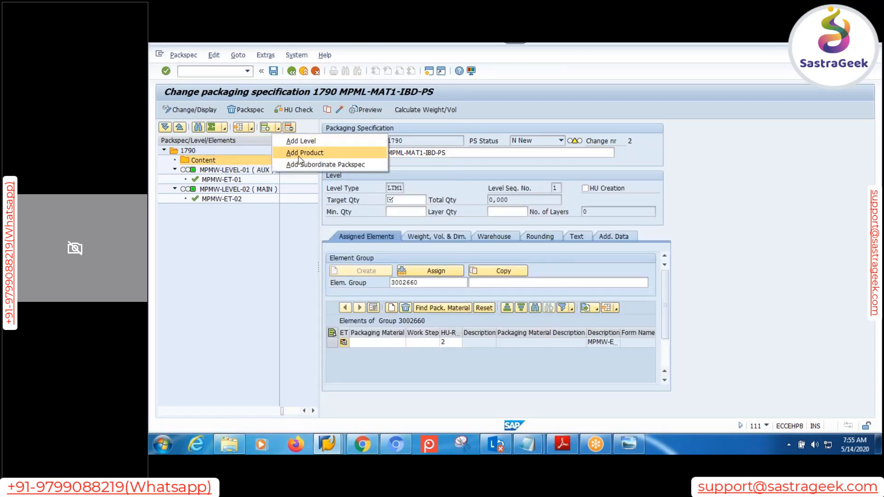
pyautogui.click(304, 151)
pyautogui.click(175, 160)
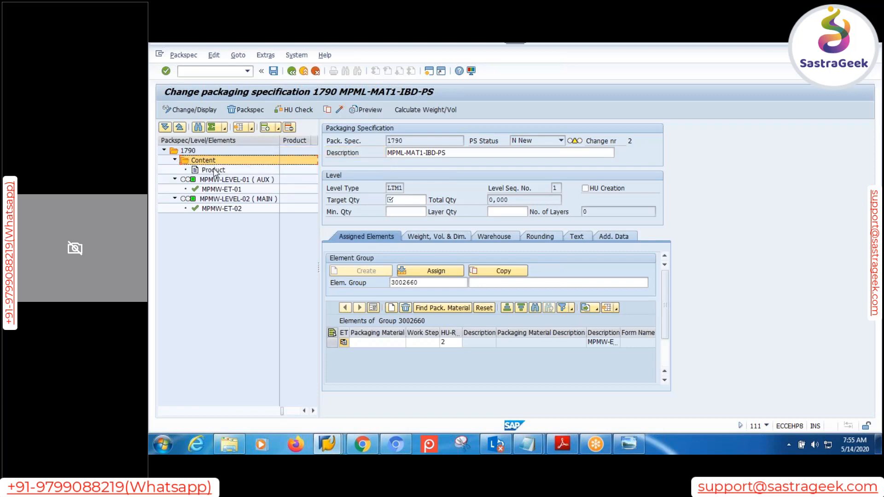
pyautogui.click(214, 170)
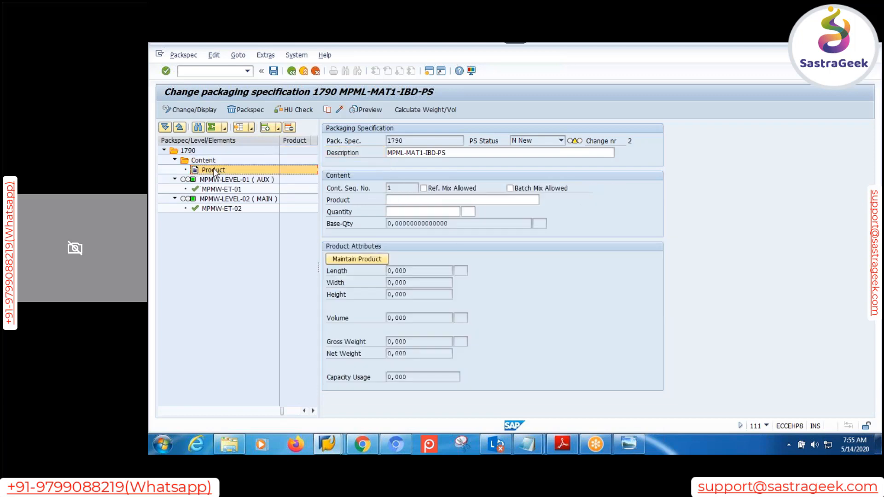
# Set the content product to MPML-MAT1 with a quantity of 1.
pyautogui.click(411, 201)
pyautogui.write('MPML')
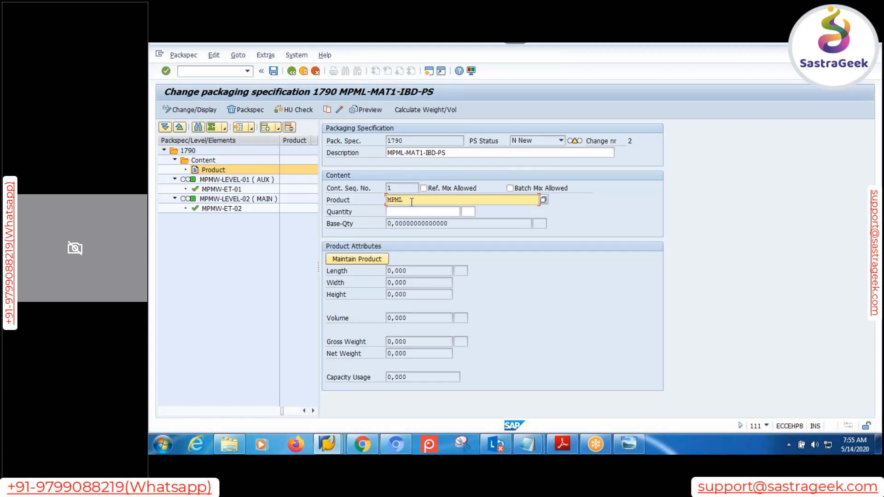
pyautogui.write('-MAT1')
pyautogui.press('Return')
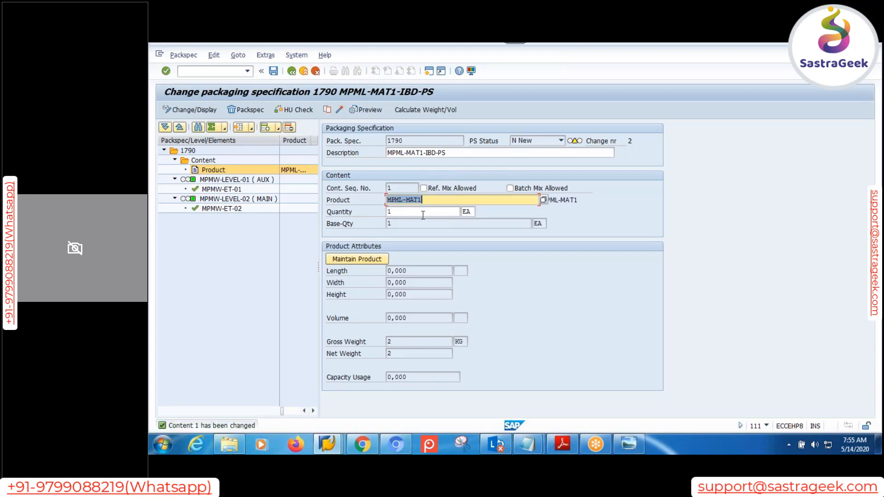
pyautogui.write('1')
pyautogui.press('Return')
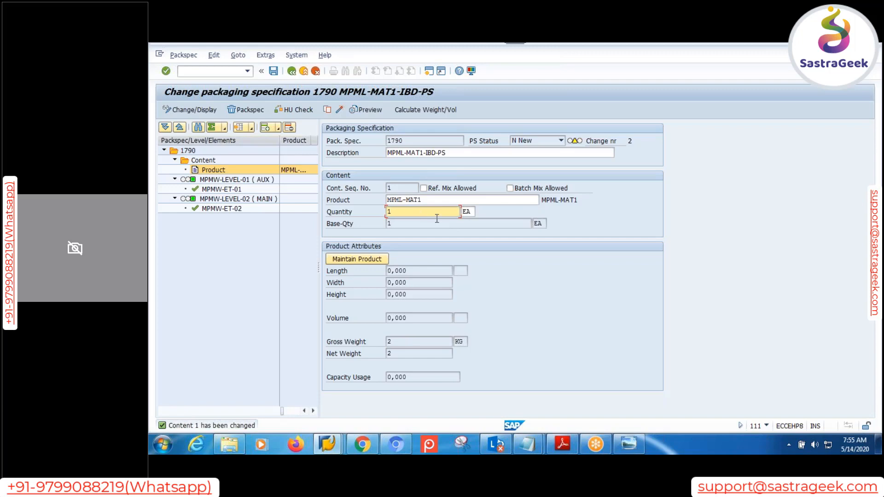
pyautogui.click(235, 179)
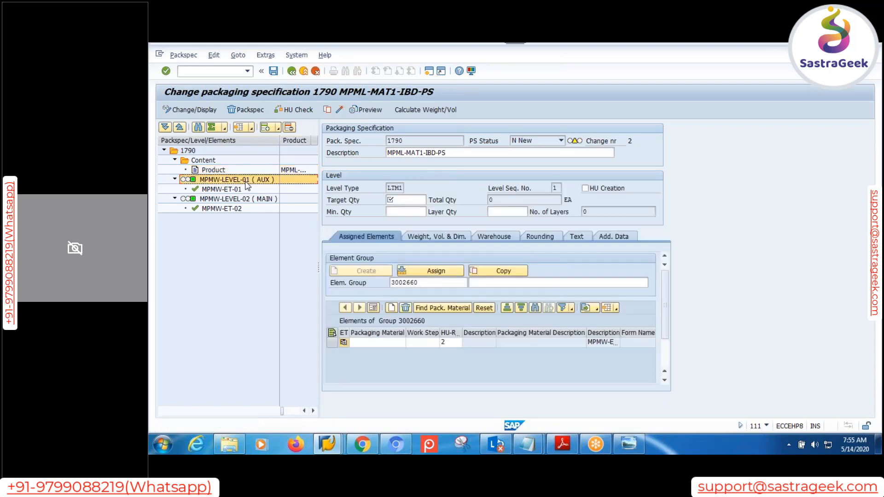
pyautogui.click(213, 170)
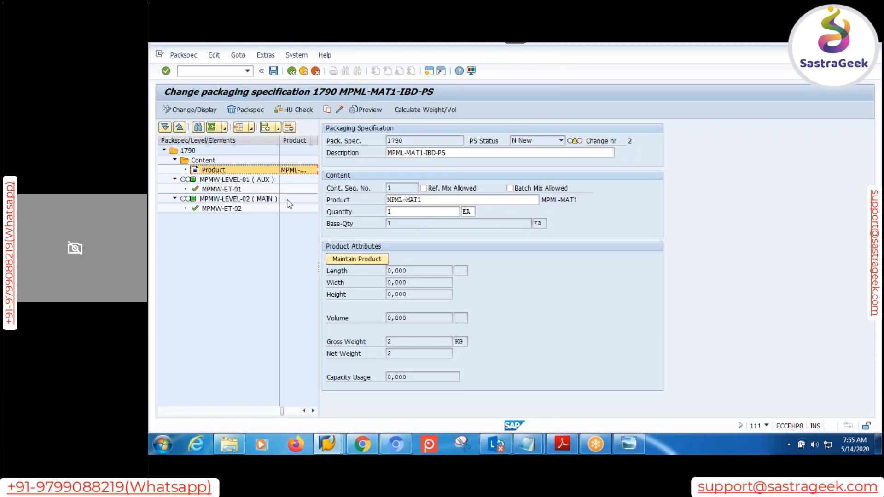
# Set the minimum quantity and target quantity of level MPMW-LEVEL-01 (AUX) to 1.
pyautogui.click(228, 181)
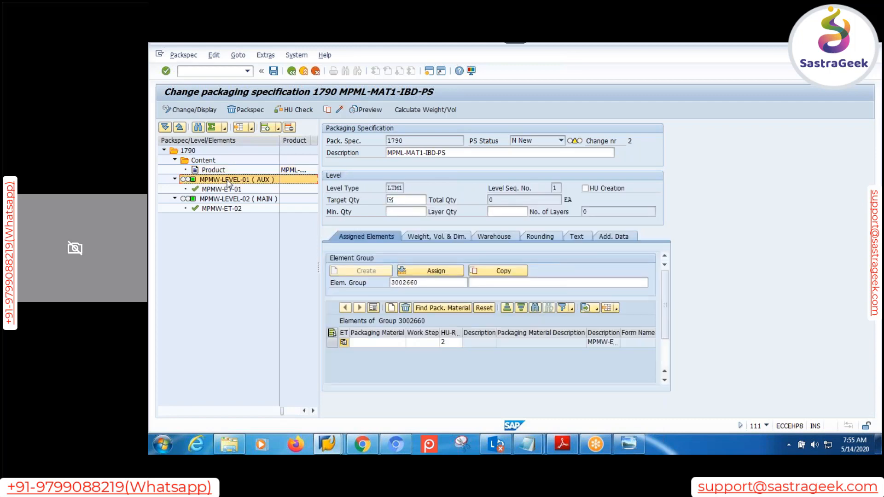
pyautogui.click(388, 213)
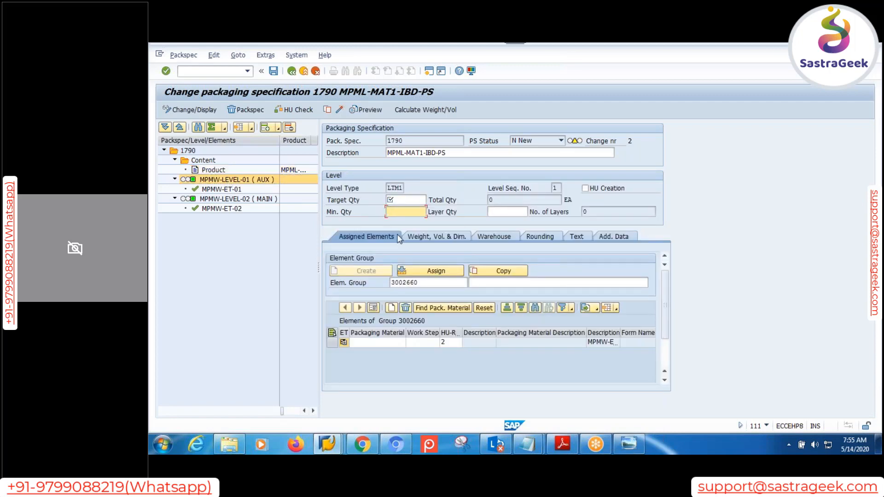
pyautogui.write('1')
pyautogui.click(404, 203)
pyautogui.write('1')
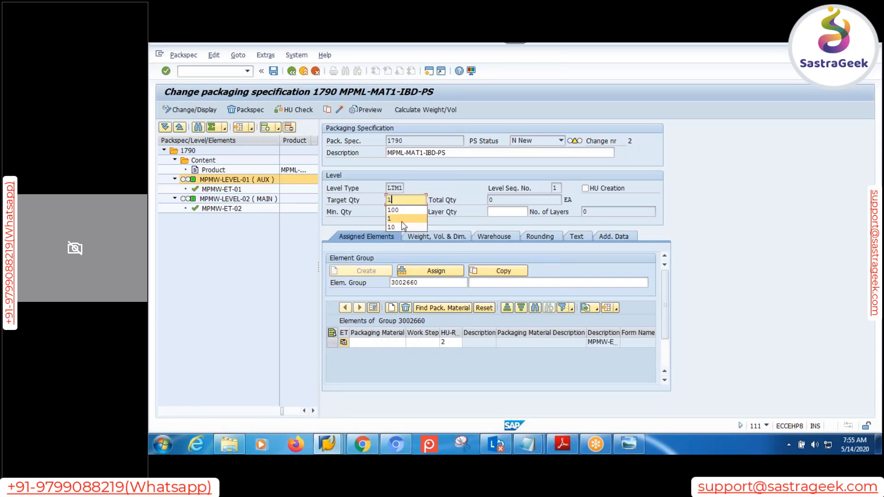
pyautogui.click(402, 220)
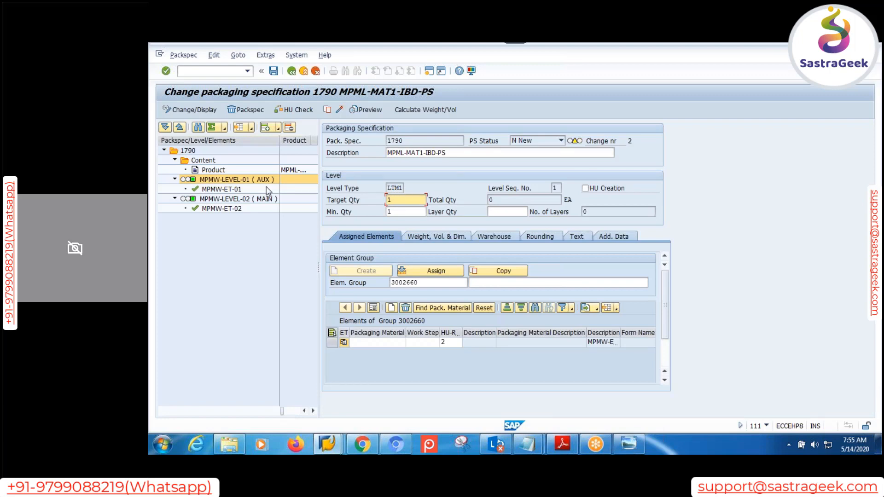
# Examine the element group numbers assigned to levels MPMW-LEVEL-01 (AUX) and MPMW-LEVEL-02 (MAIN).
pyautogui.click(224, 191)
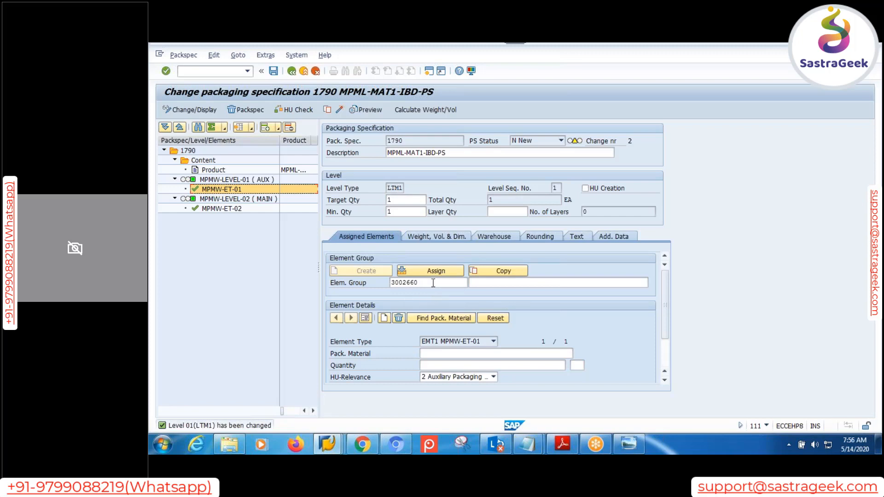
pyautogui.doubleClick(433, 283)
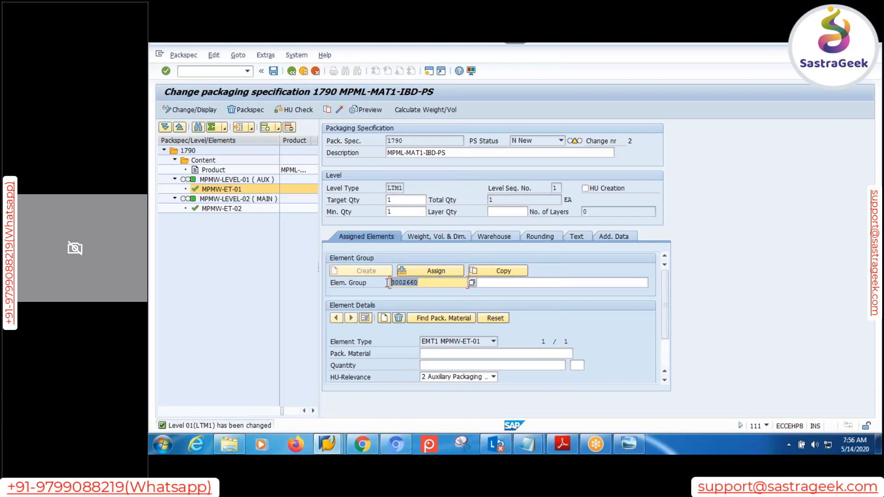
pyautogui.click(409, 282)
pyautogui.doubleClick(409, 283)
pyautogui.moveTo(442, 281); pyautogui.dragTo(388, 282)
pyautogui.click(429, 283)
pyautogui.click(231, 181)
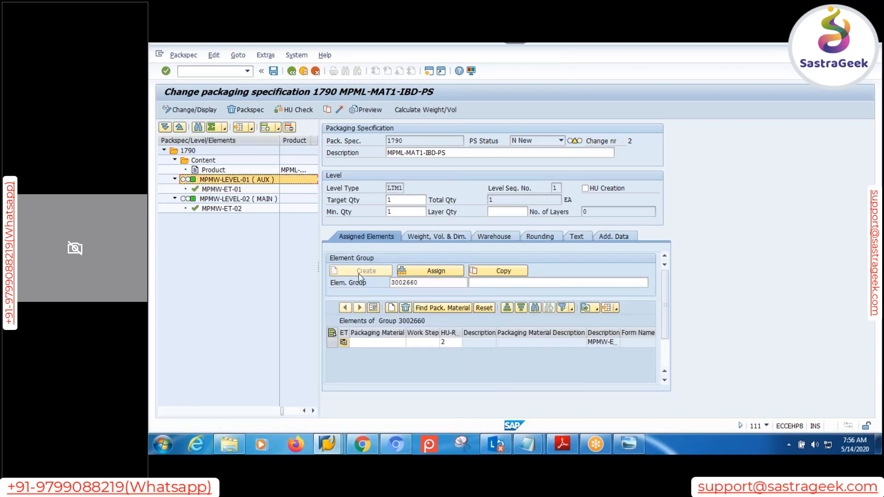
pyautogui.click(420, 282)
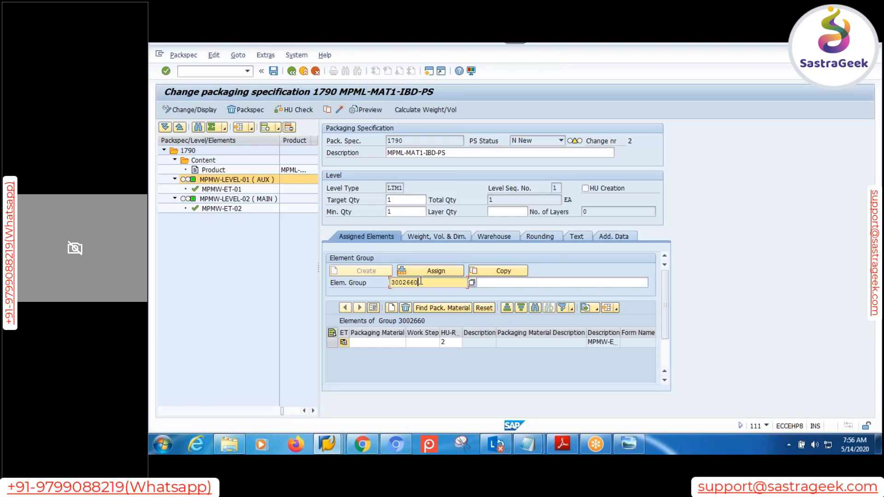
pyautogui.click(229, 200)
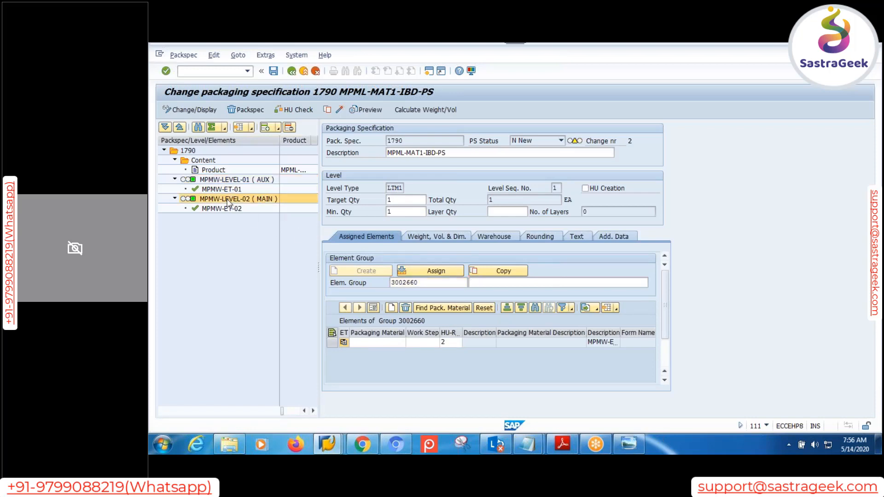
pyautogui.click(429, 284)
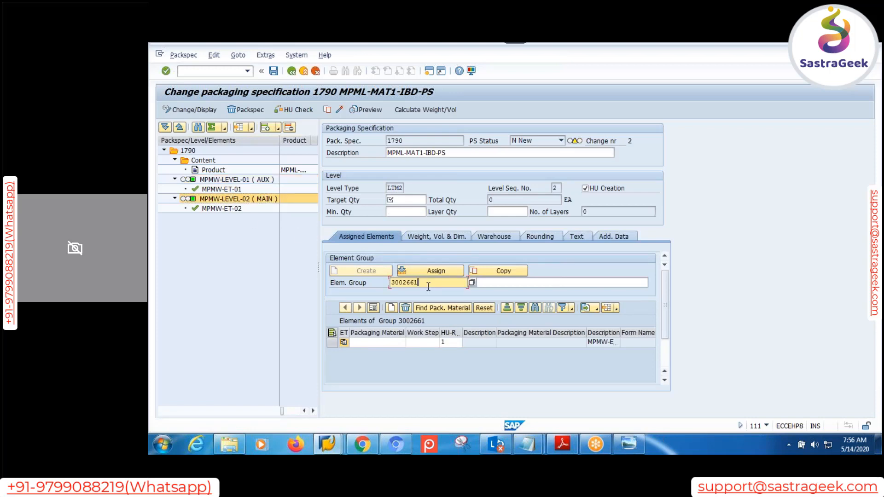
pyautogui.click(229, 180)
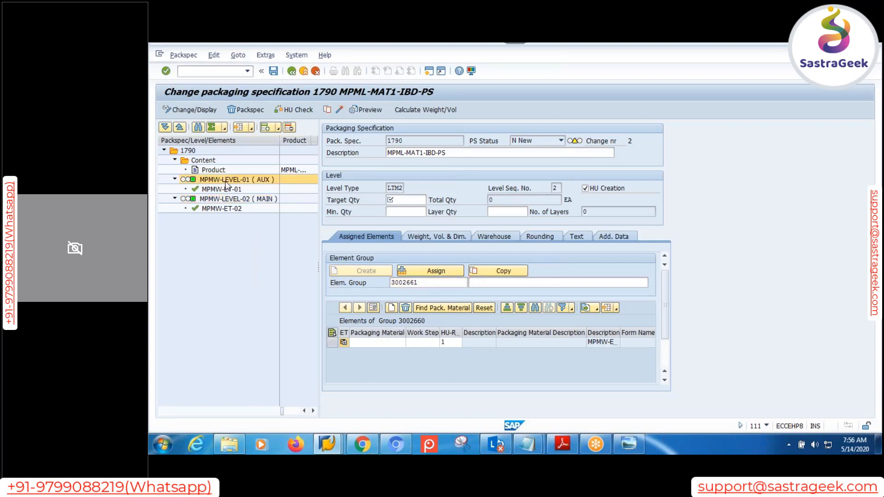
pyautogui.click(429, 285)
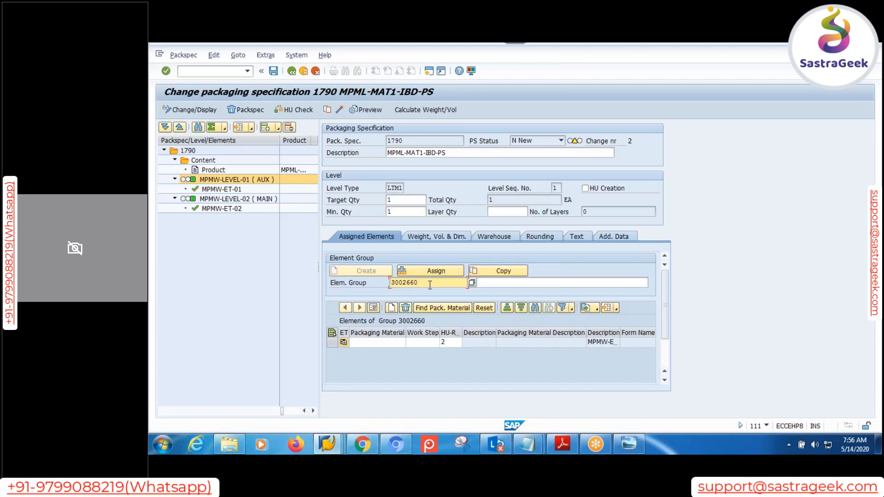
# Describe the element group of MPMW-LEVEL-01 (AUX) as "MPMW_EG-01 ( AUTOMATC)" and copy that description.
pyautogui.click(494, 283)
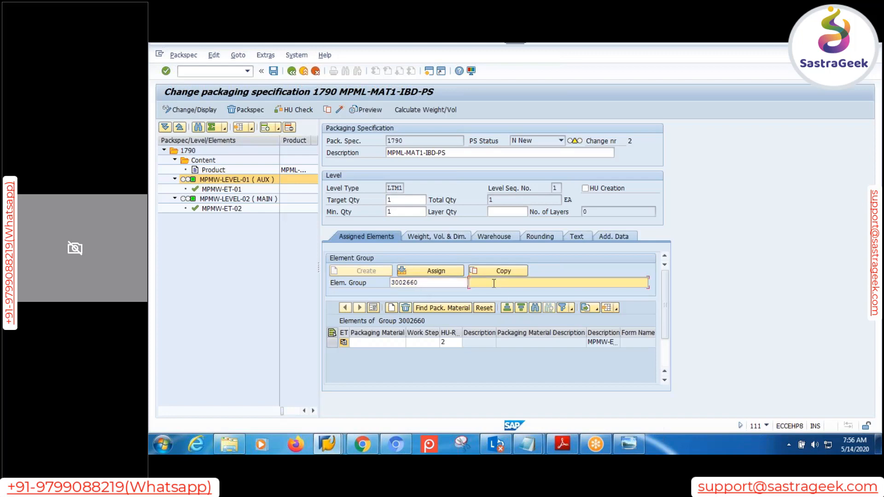
pyautogui.write('MPMW_EG-01 ( AUTOMATC)')
pyautogui.moveTo(565, 286); pyautogui.dragTo(469, 283)
pyautogui.hotkey('ctrl', 'c')
# Reuse the copied description for the element group of MPMW-LEVEL-02 (MAIN), changing it to "MPMW_EG-02 ( AUTOMATC)".
pyautogui.click(236, 200)
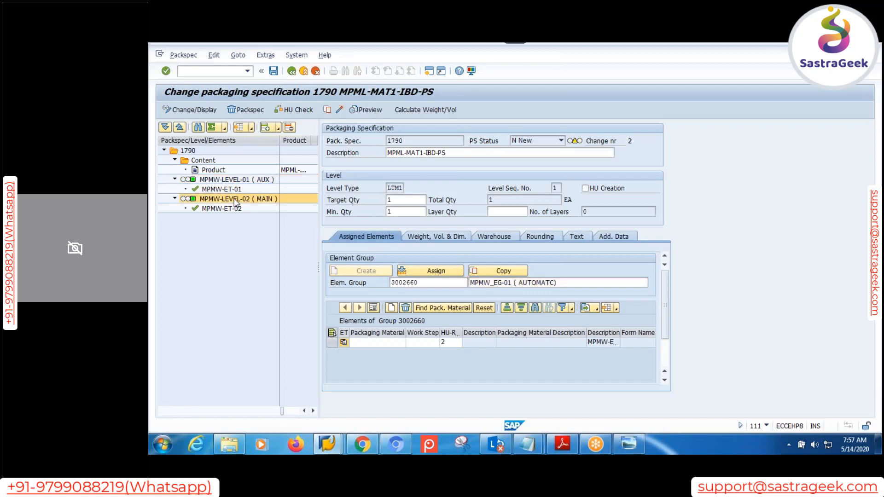
pyautogui.click(494, 285)
pyautogui.hotkey('ctrl', 'v')
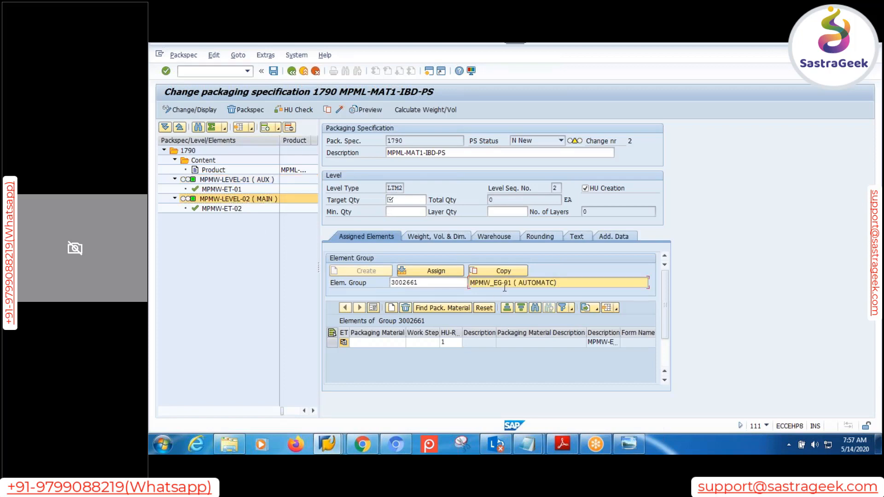
pyautogui.press('Delete')
pyautogui.write('2')
# Assign packaging material MPMW-AUX to element MPMW-ET-01 under MPMW-LEVEL-01 (AUX), accepting the messages.
pyautogui.click(237, 180)
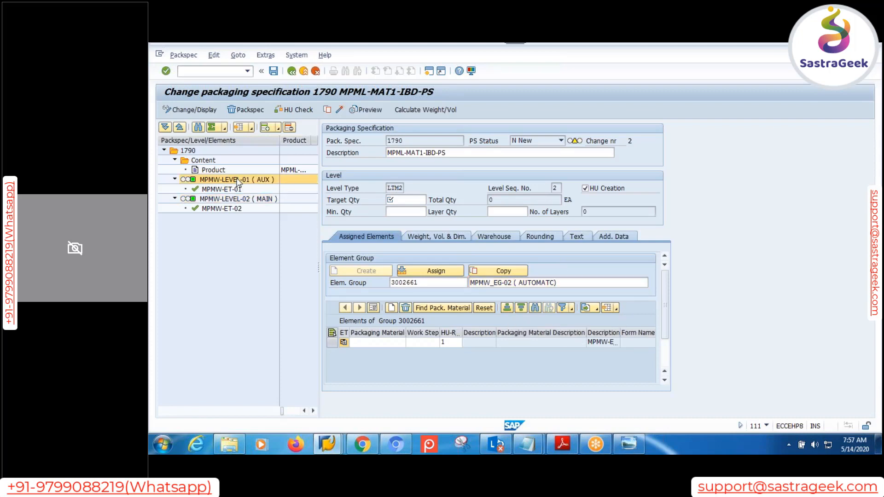
pyautogui.click(401, 212)
pyautogui.click(396, 201)
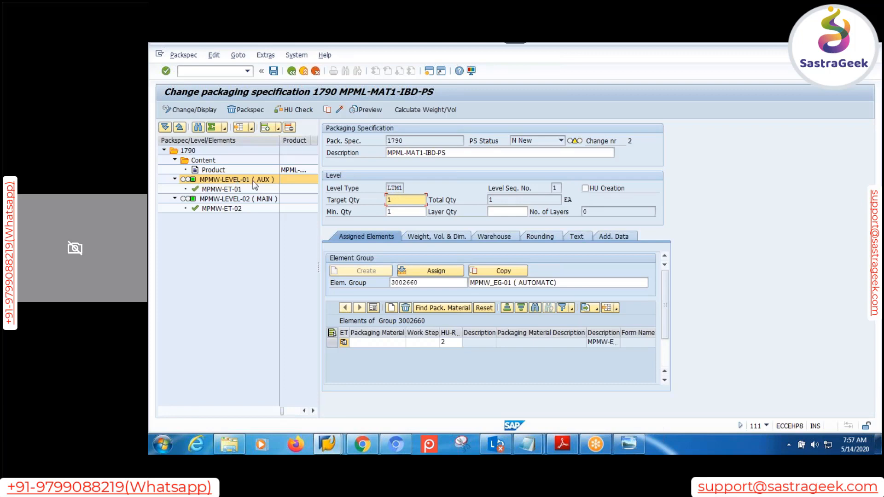
pyautogui.click(373, 344)
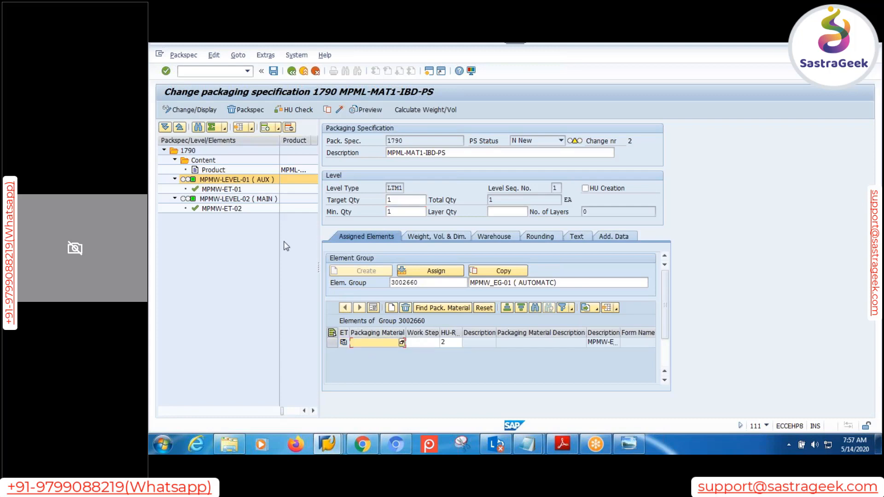
pyautogui.click(225, 191)
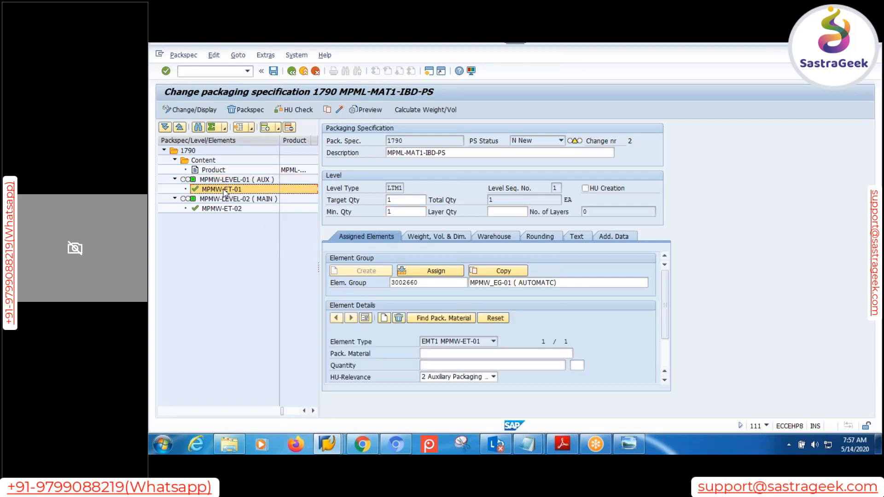
pyautogui.click(450, 355)
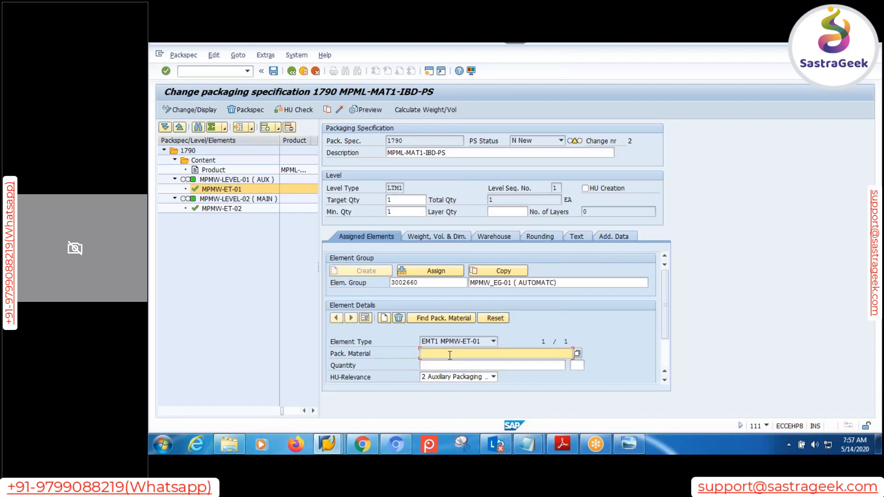
pyautogui.write('MPMW-AUX')
pyautogui.press('Return')
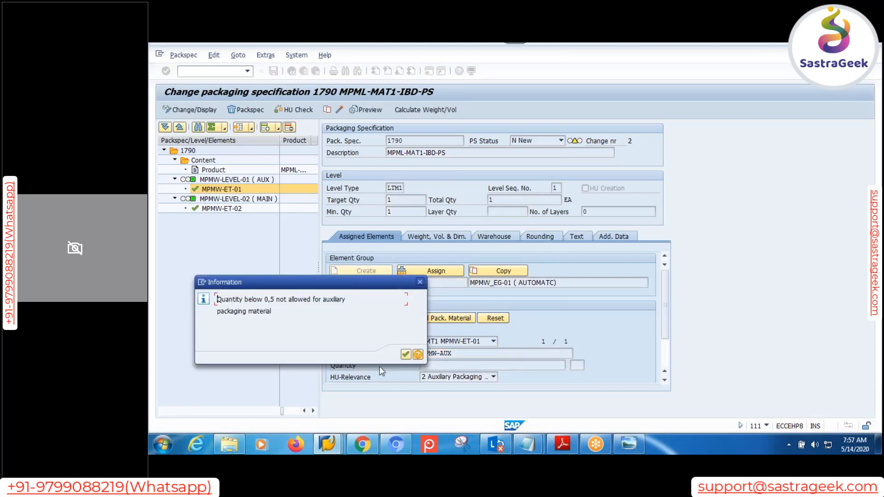
pyautogui.click(405, 355)
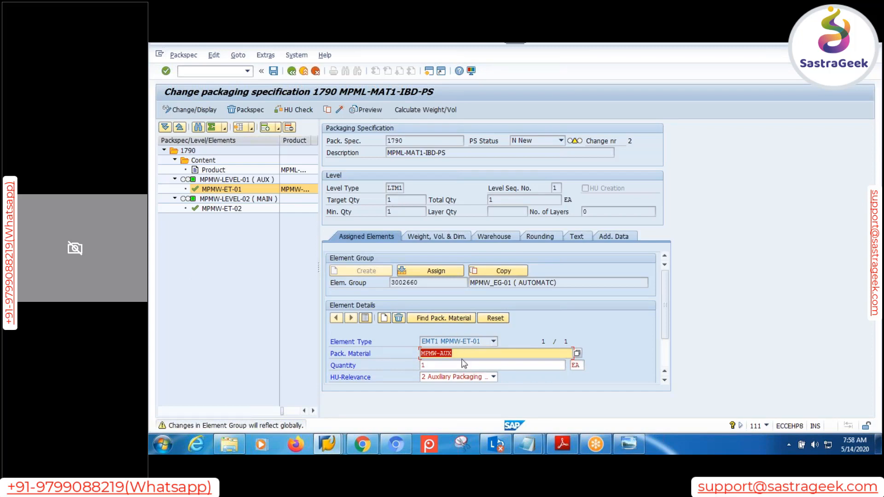
pyautogui.press('End')
pyautogui.press('Return')
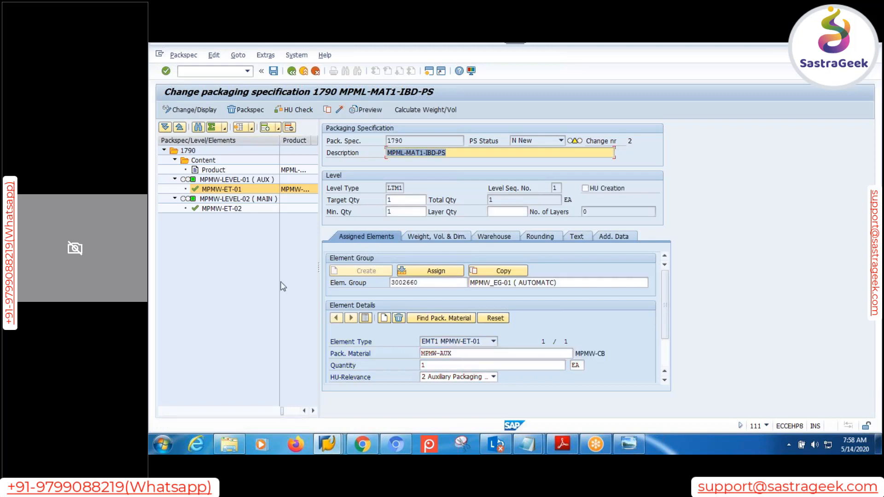
# Open element MPMW-ET-02 under MPMW-LEVEL-02 (MAIN) and set the level's minimum and target quantities to 1.
pyautogui.doubleClick(235, 199)
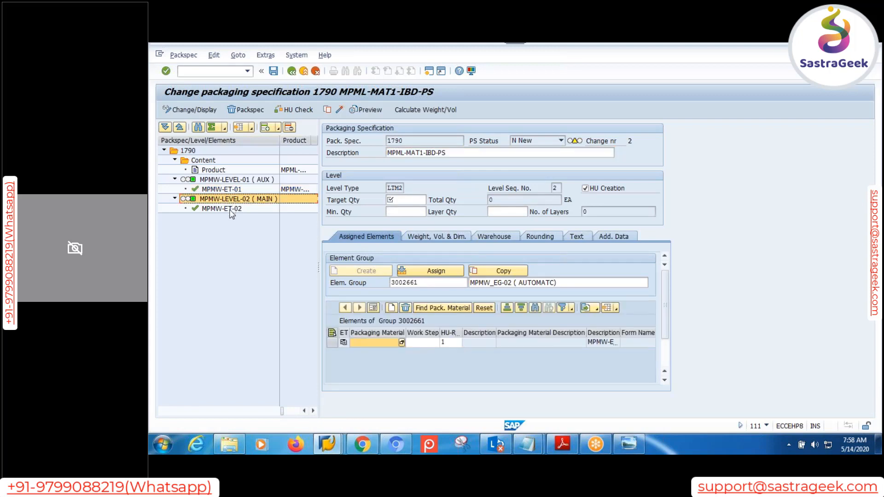
pyautogui.doubleClick(232, 208)
pyautogui.click(407, 213)
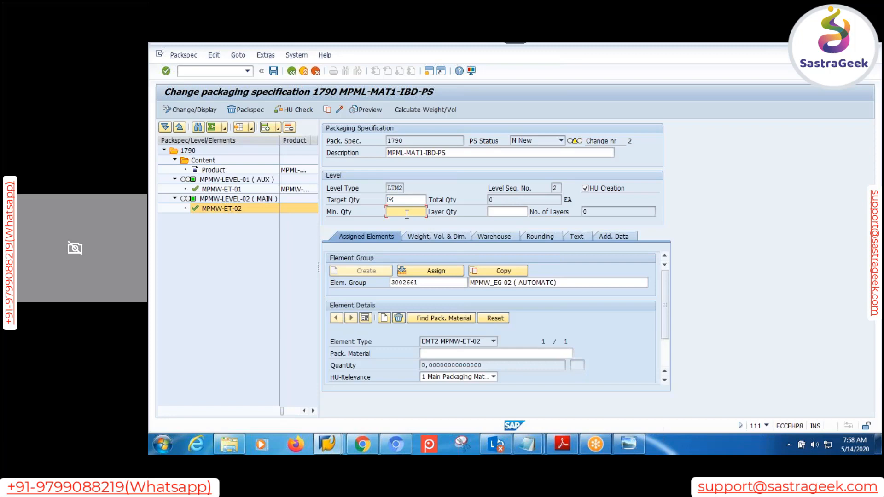
pyautogui.write('1')
pyautogui.click(402, 201)
pyautogui.write('1')
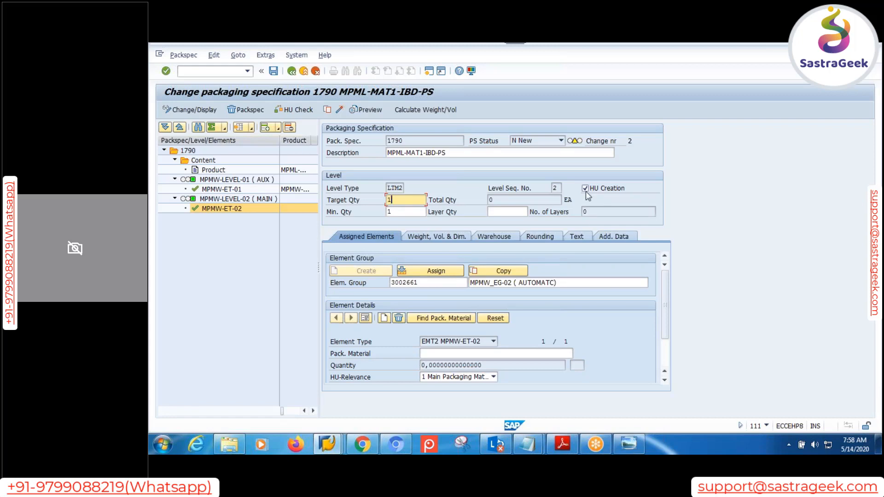
# Assign packaging material MPMW-CB to element MPMW-ET-02 as the main packaging material, accepting the warnings.
pyautogui.click(468, 354)
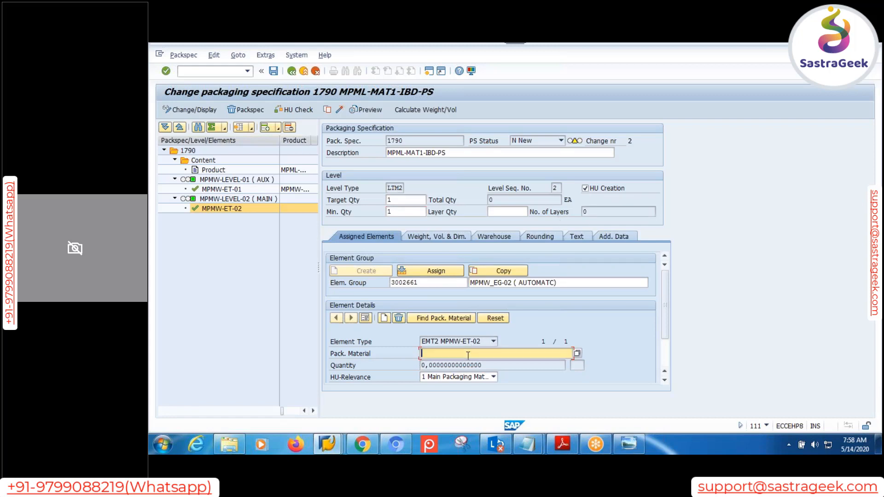
pyautogui.write('MPMW')
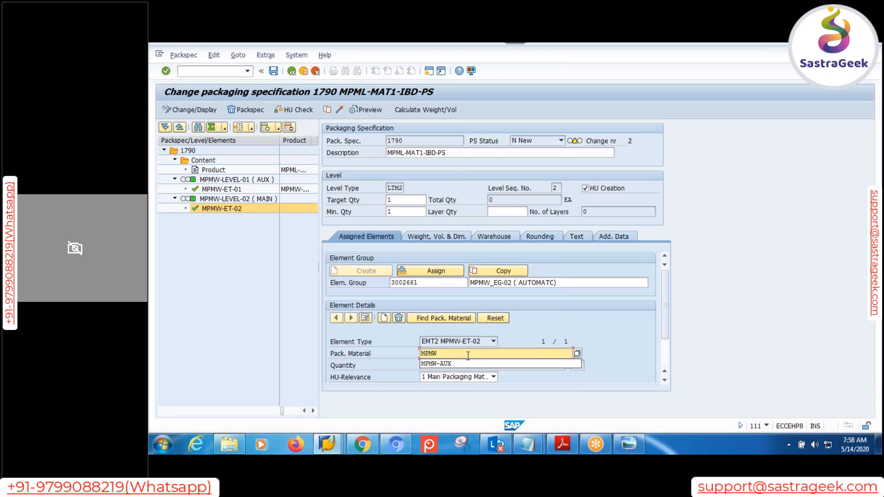
pyautogui.write('-CB')
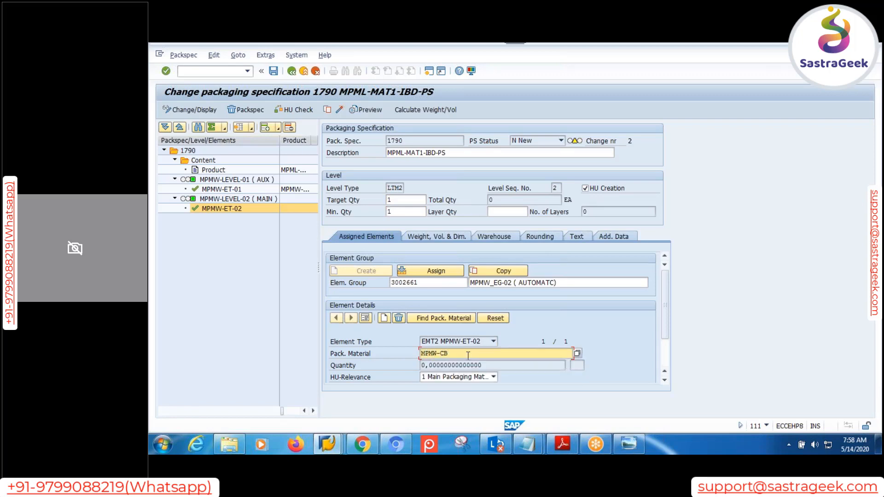
pyautogui.press('Return')
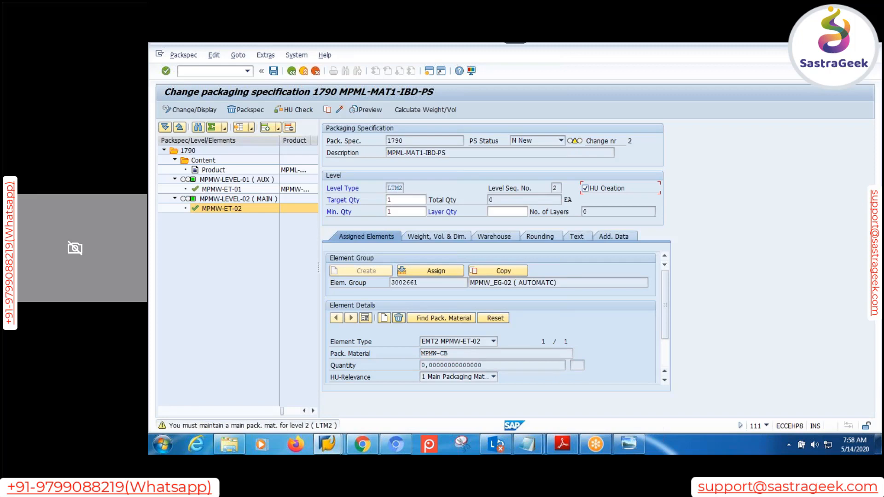
pyautogui.press('Return')
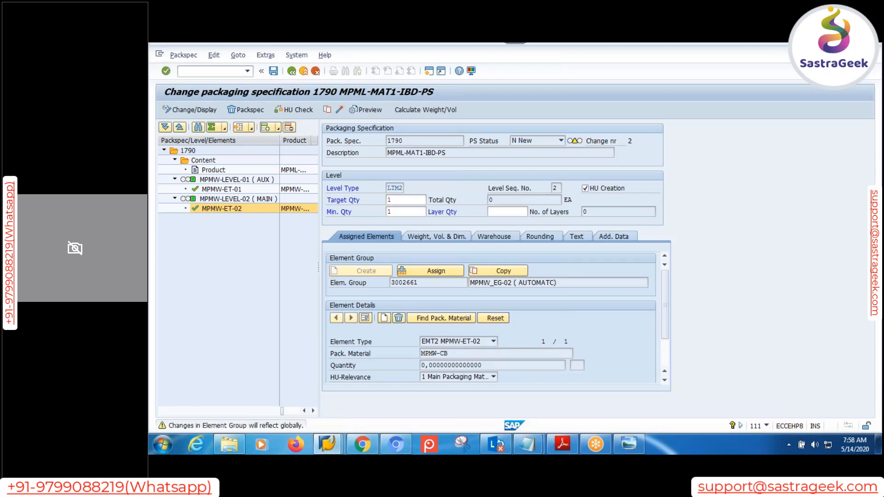
pyautogui.press('Return')
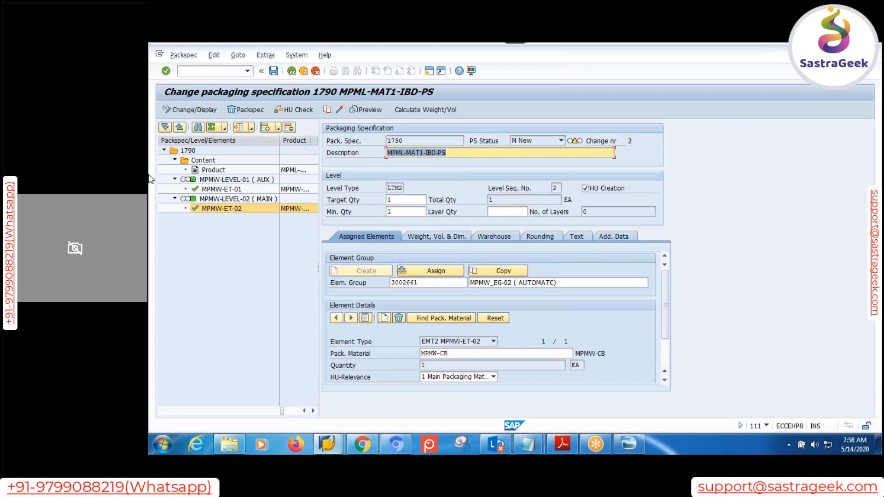
# Review the details of both packaging levels and of the content product.
pyautogui.click(236, 181)
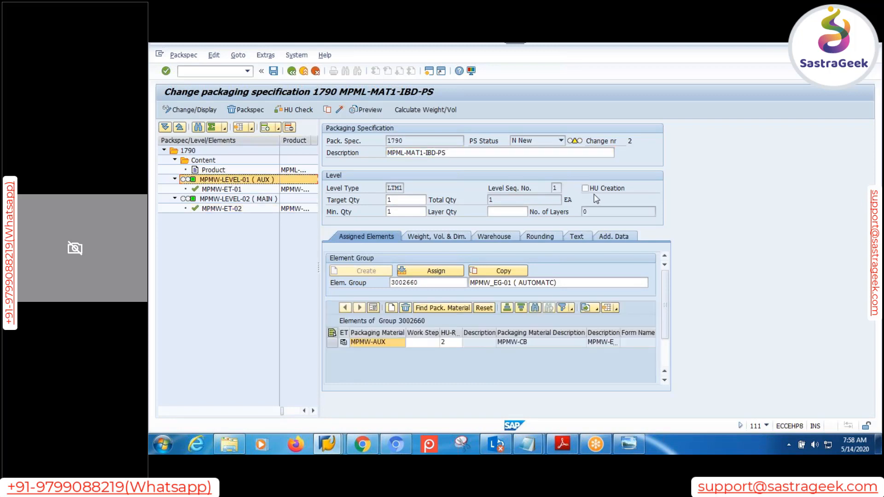
pyautogui.click(232, 200)
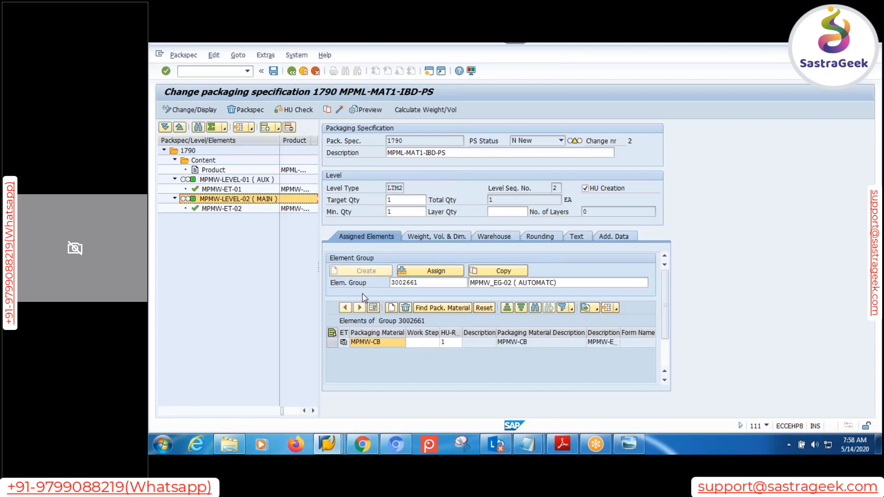
pyautogui.click(212, 172)
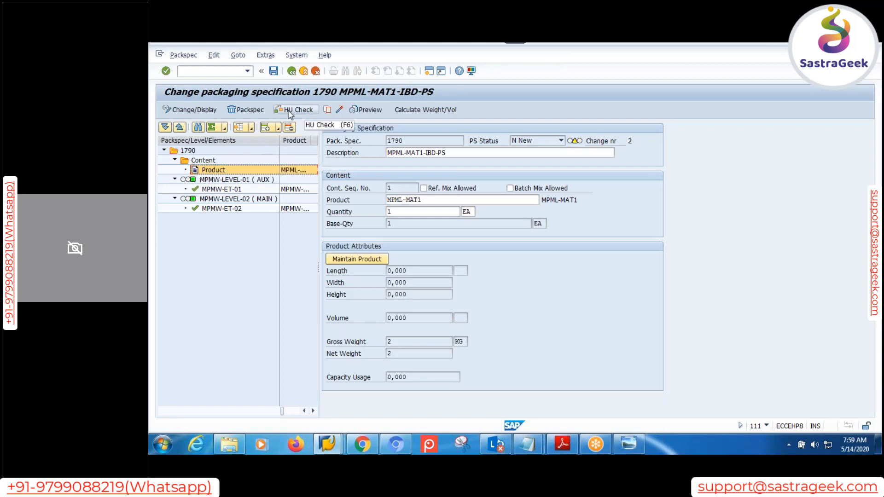
# Run the HU check on packaging specification MPML-MAT1-IBD-PS and activate the specification.
pyautogui.click(289, 114)
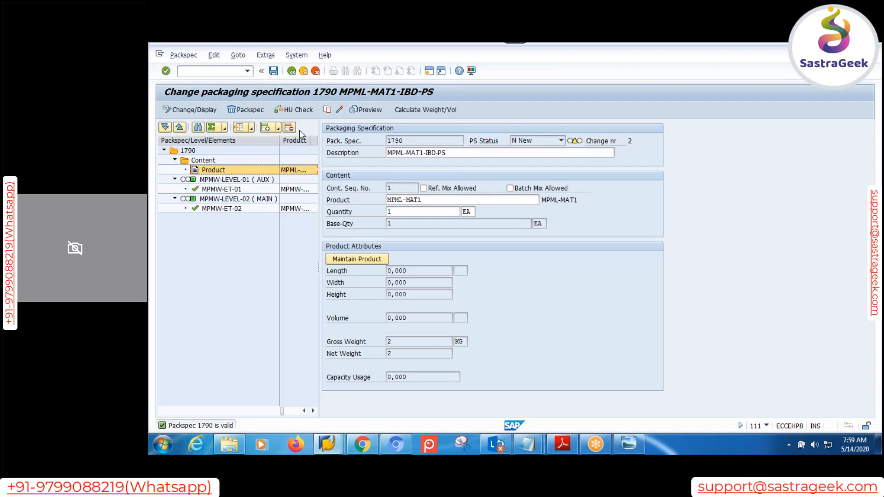
pyautogui.click(338, 112)
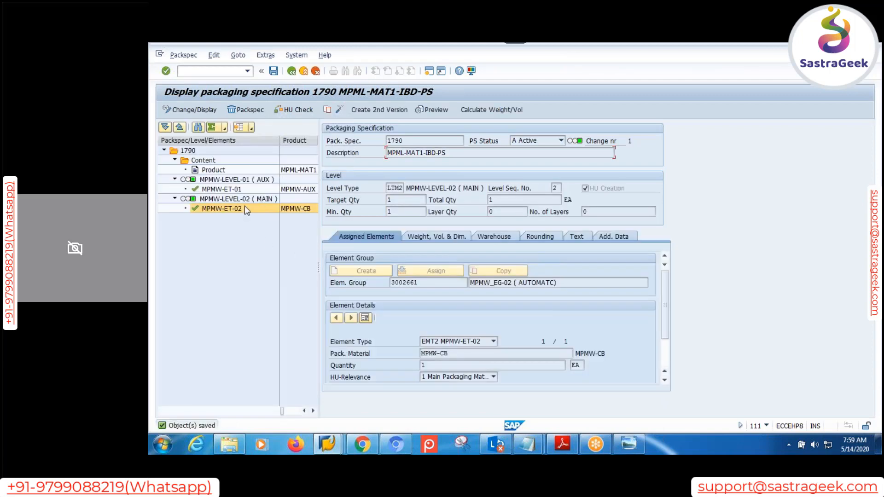
# Create a second version of the activated packaging specification and open its header determination records.
pyautogui.click(190, 151)
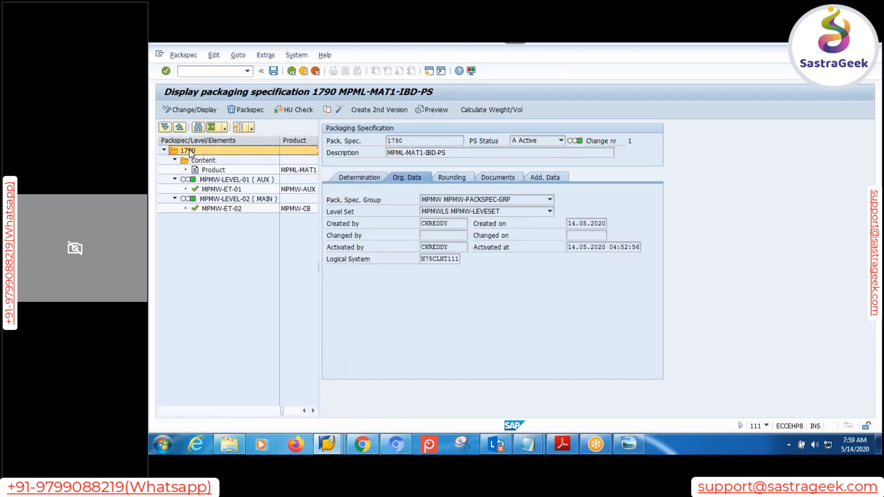
pyautogui.click(358, 176)
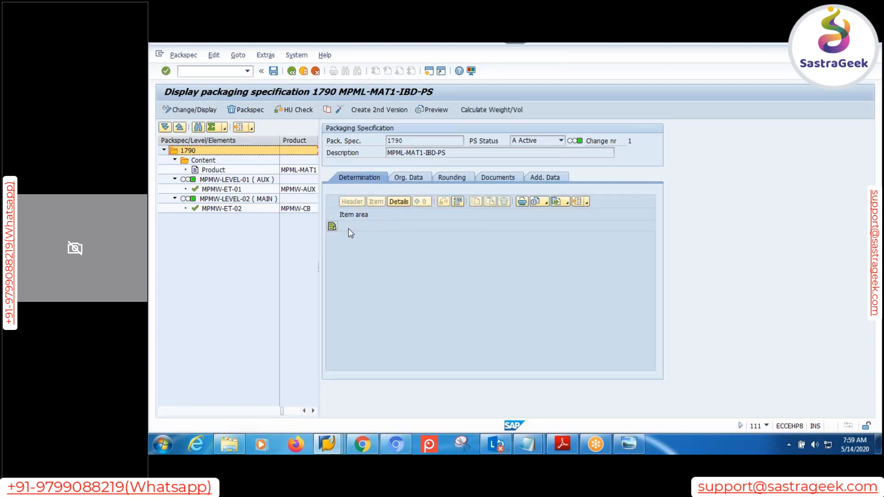
pyautogui.click(371, 113)
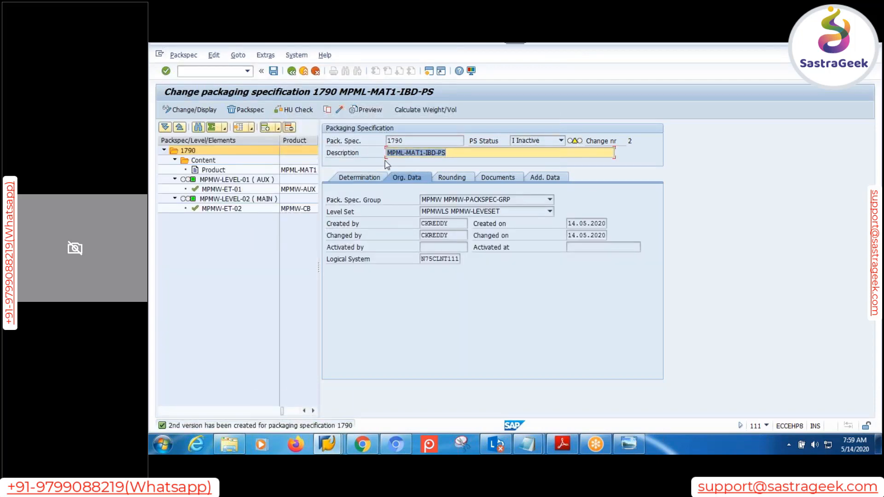
pyautogui.click(359, 179)
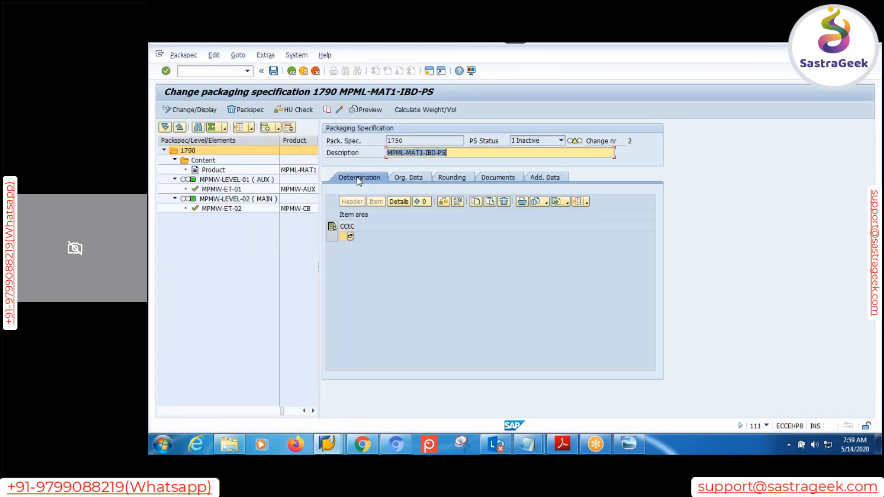
# Add a determination record with condition type 0IBD (Inbound Delivery) and key combination SAPIBD01.
pyautogui.click(350, 237)
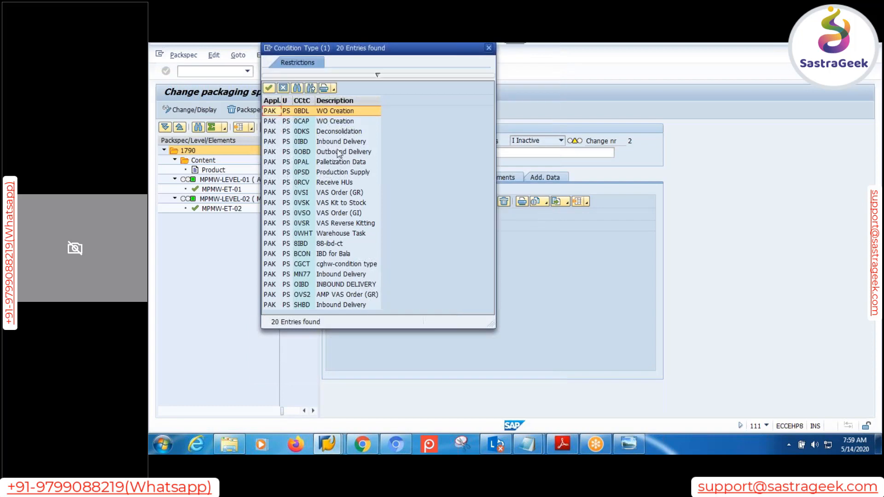
pyautogui.click(331, 144)
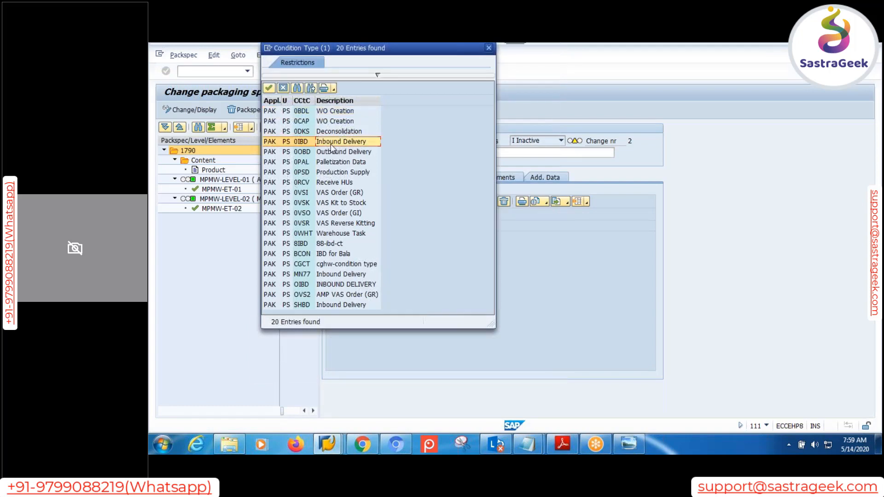
pyautogui.doubleClick(339, 147)
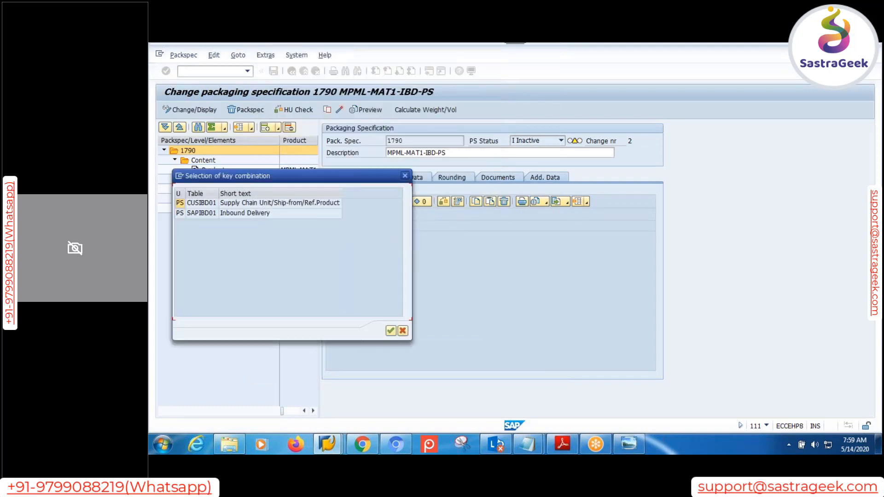
pyautogui.click(195, 215)
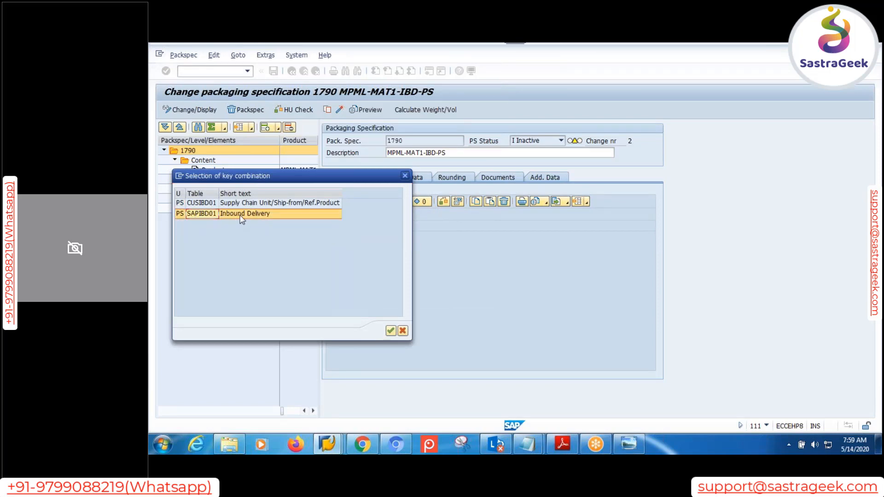
pyautogui.doubleClick(197, 214)
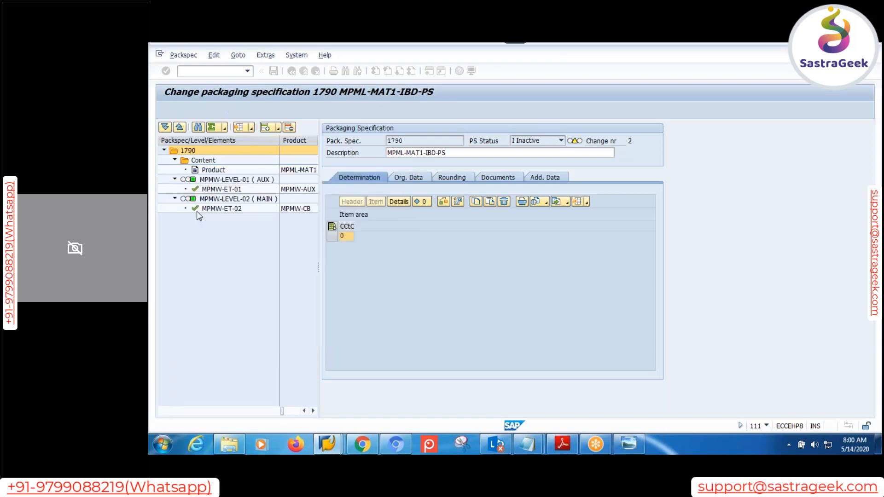
# Review the SC Unit, Product and Ship-from key fields of the 0IBD record, widening the Ship-from column.
pyautogui.click(382, 237)
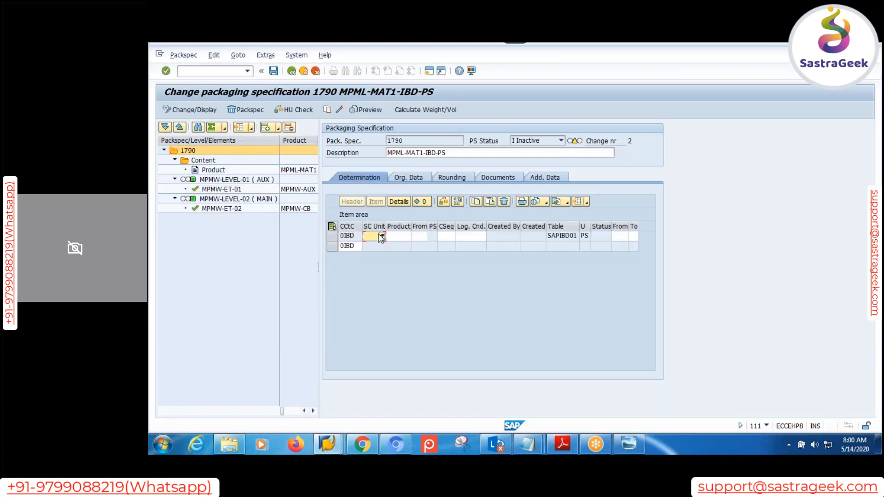
pyautogui.click(402, 237)
pyautogui.click(421, 237)
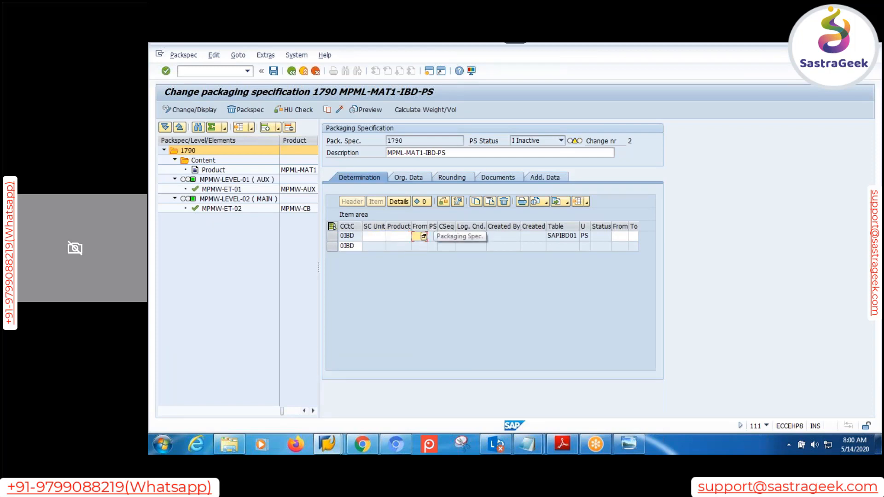
pyautogui.moveTo(428, 227); pyautogui.dragTo(445, 226)
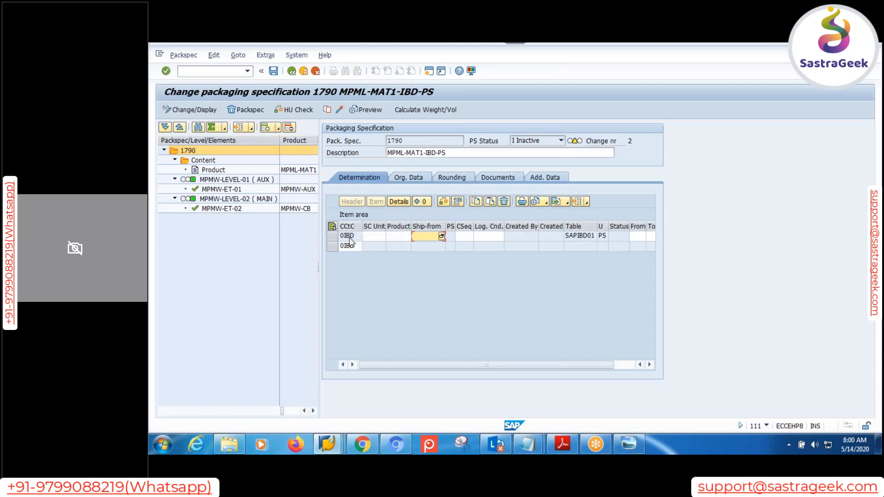
pyautogui.click(355, 238)
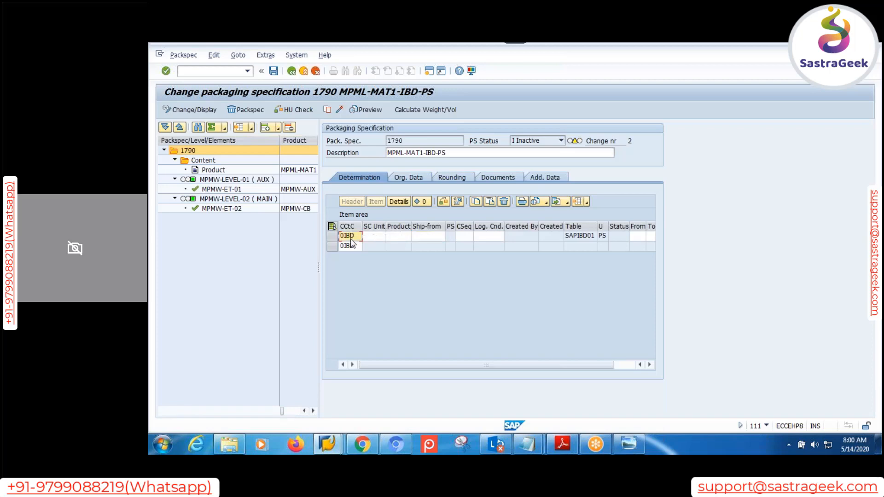
pyautogui.click(369, 238)
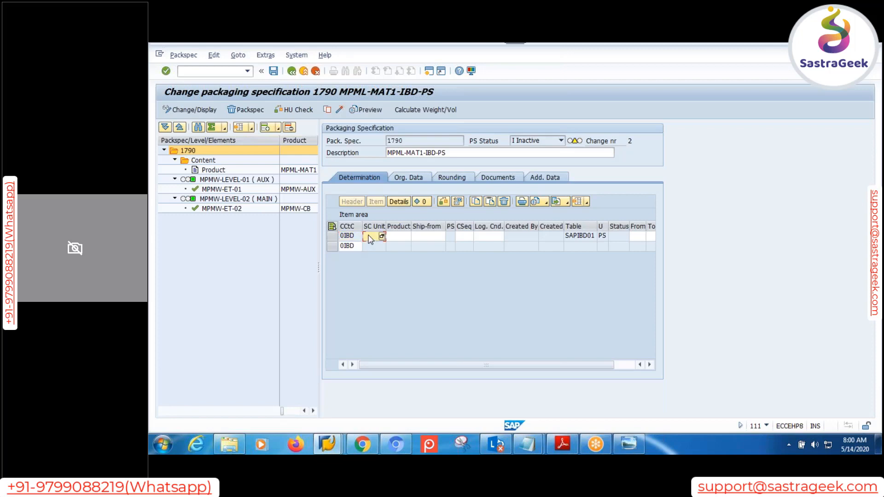
pyautogui.click(402, 237)
pyautogui.click(427, 243)
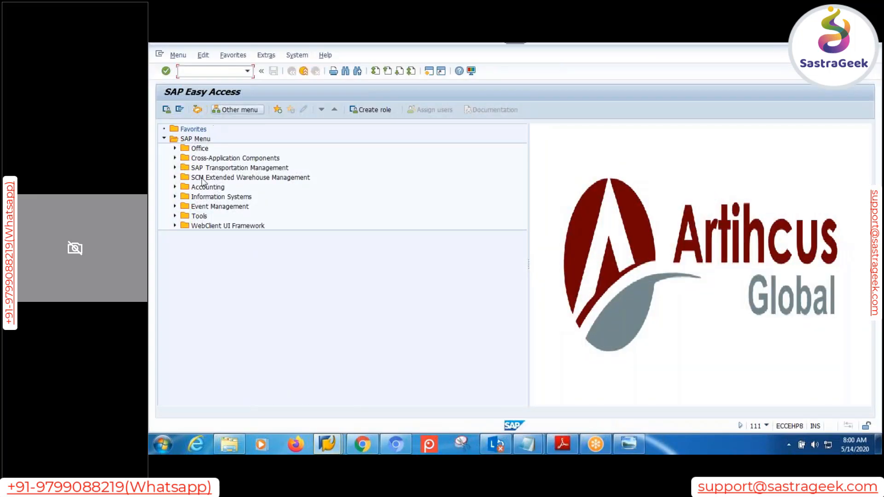
# In the other SAP session, open Maintain Inbound Delivery Notification (/SCWM/IDN) under Extended Warehouse Management's inbound delivery processing.
pyautogui.click(175, 177)
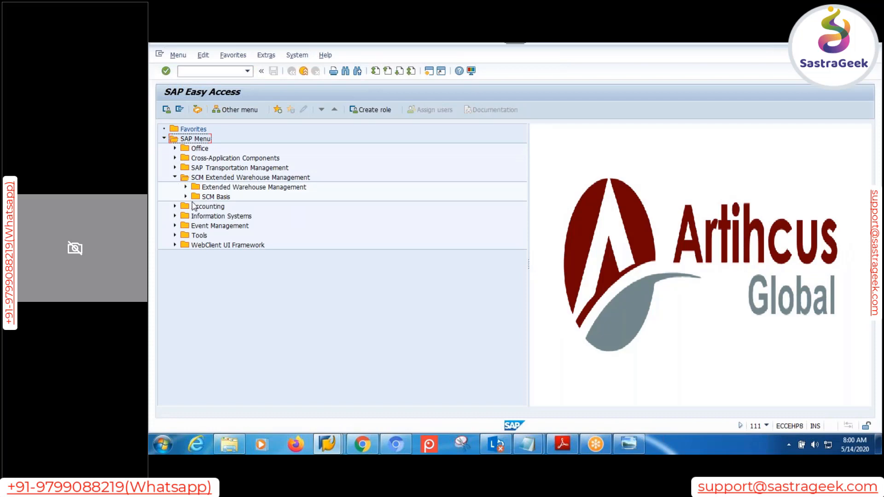
pyautogui.click(186, 187)
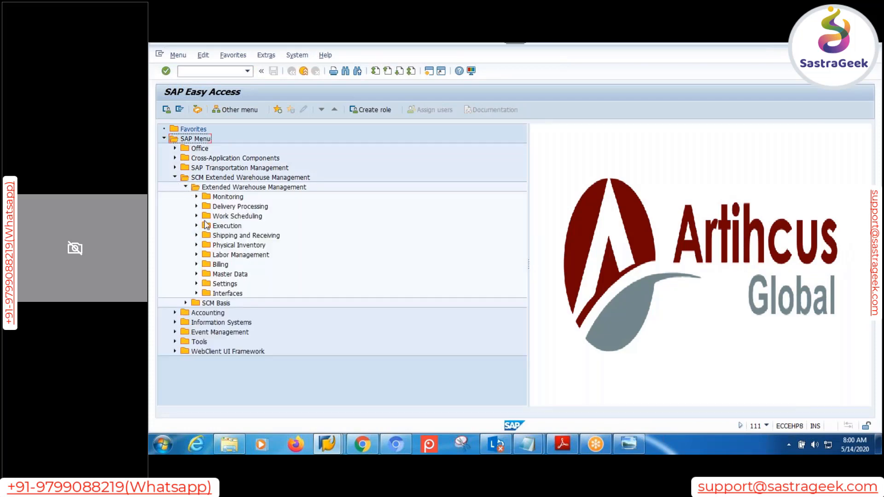
pyautogui.click(196, 206)
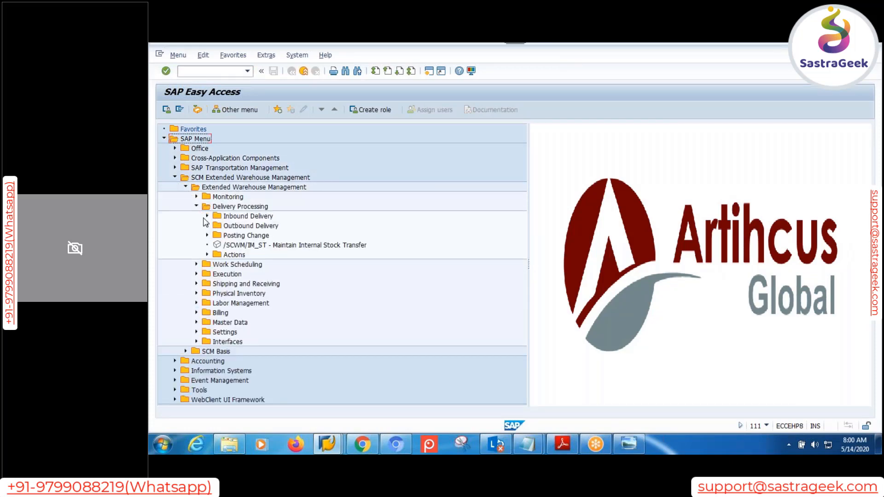
pyautogui.click(207, 216)
pyautogui.click(269, 226)
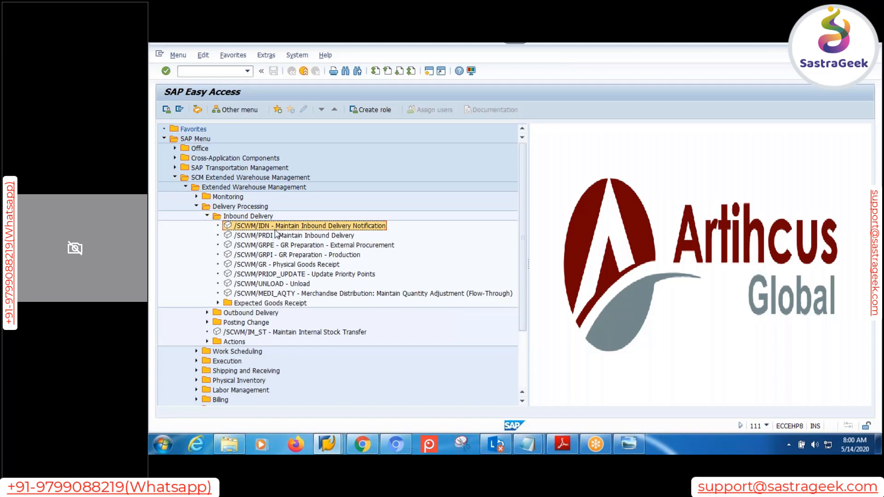
pyautogui.doubleClick(275, 231)
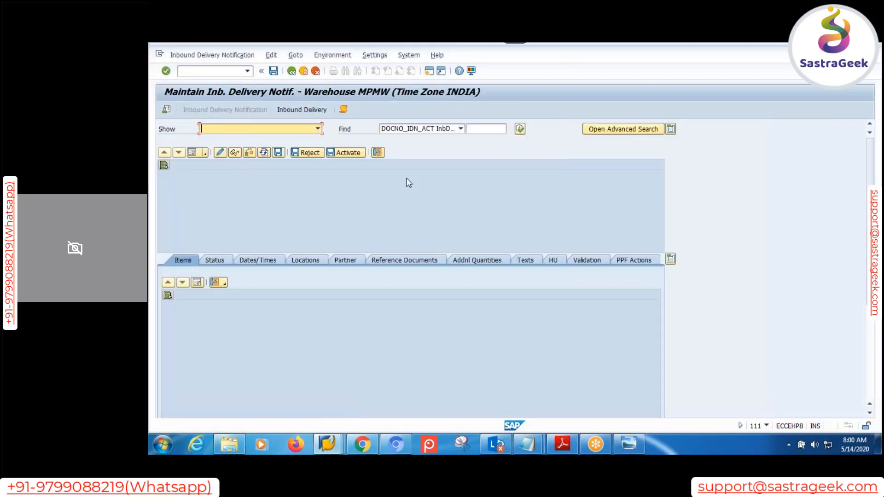
# Search all inbound delivery notifications without criteria and look up the ship-from party of the last listed one.
pyautogui.click(520, 129)
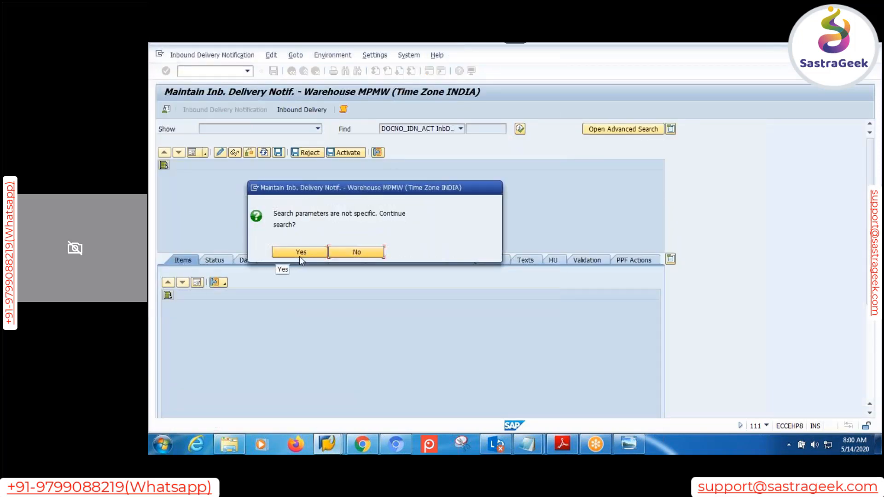
pyautogui.press('Return')
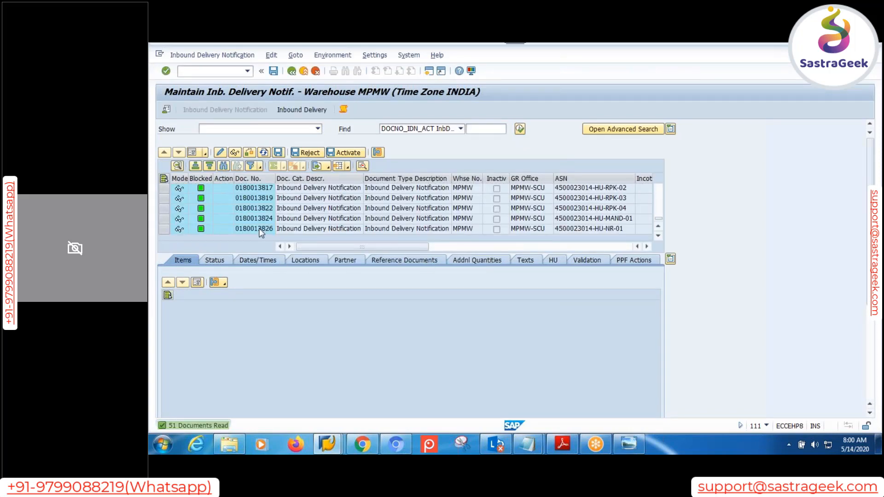
pyautogui.click(261, 231)
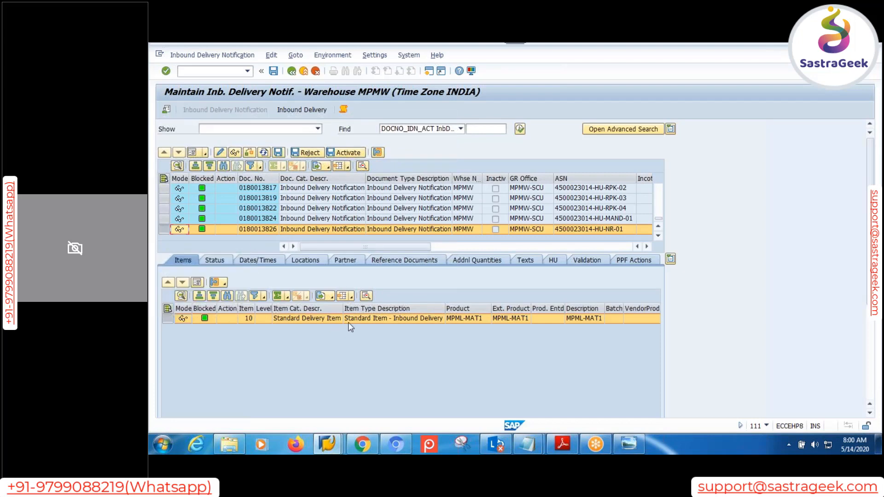
pyautogui.click(345, 260)
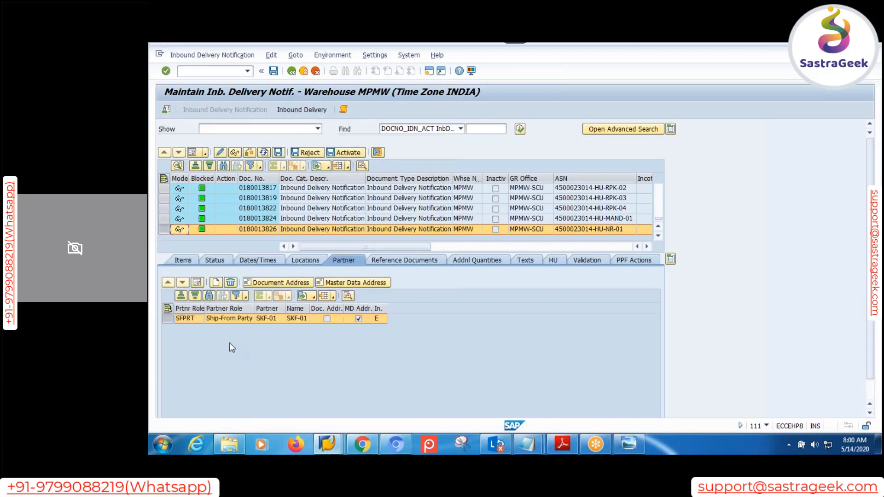
pyautogui.click(272, 330)
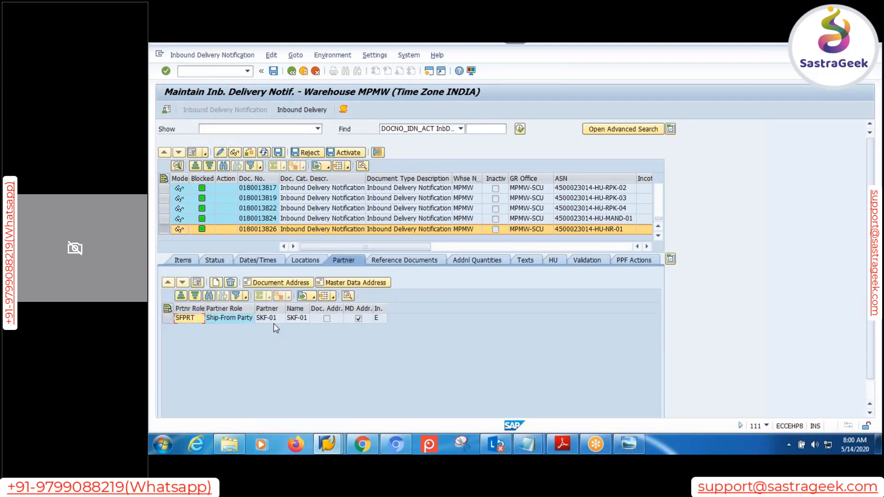
pyautogui.click(274, 322)
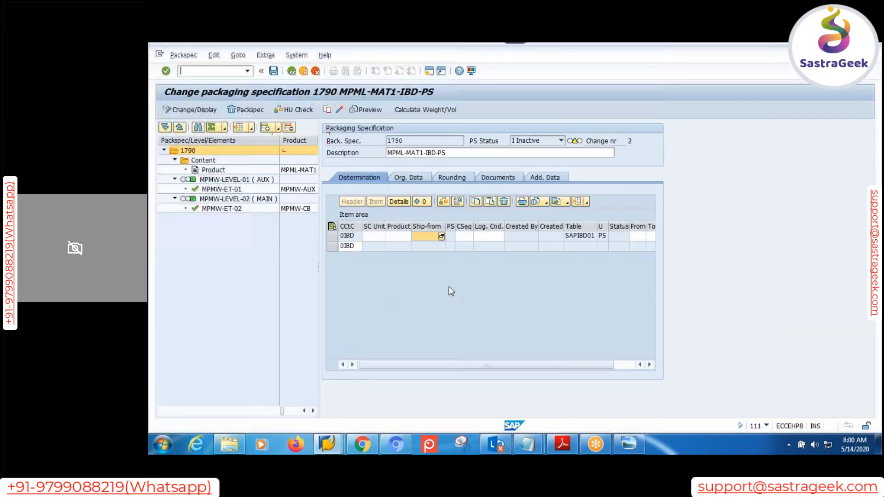
pyautogui.write('SKF-01')
pyautogui.press('BackSpace')
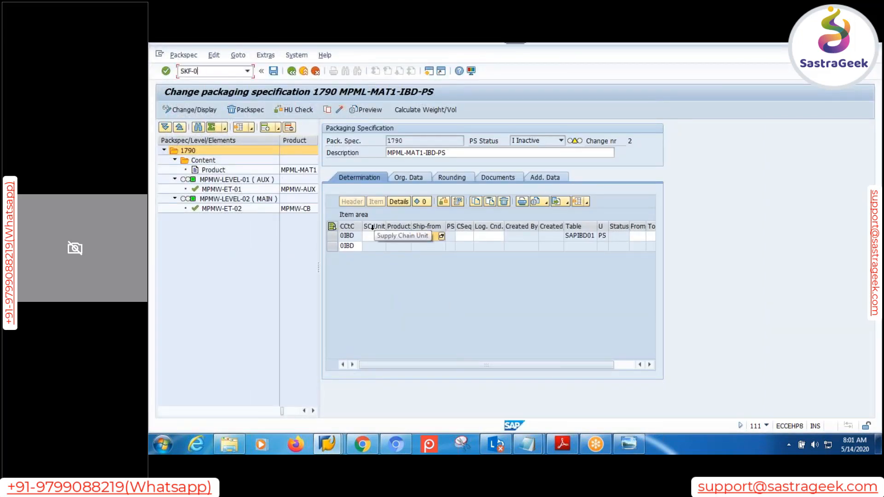
pyautogui.press('BackSpace')
pyautogui.press('BackSpace')
pyautogui.press('BackSpace')
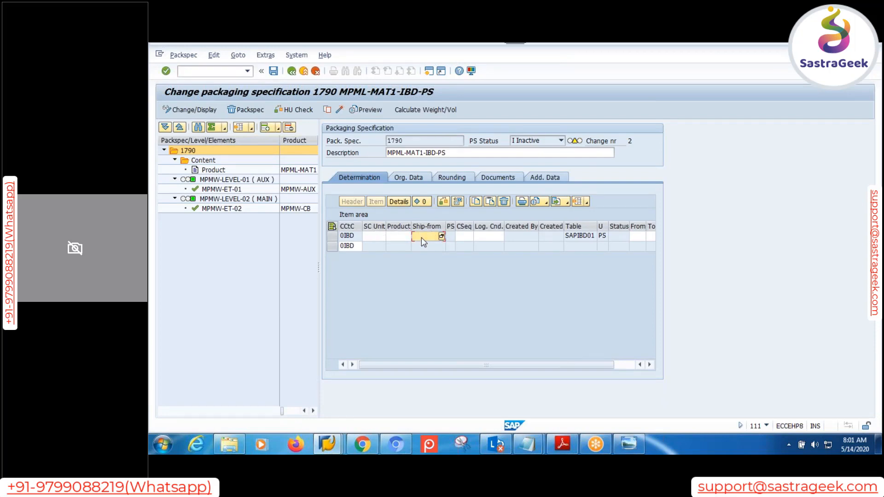
# Enter SKF-01 as ship-from and MPML-MAT1 as product in the 0IBD determination record, widening the Product column.
pyautogui.write('SKF-01')
pyautogui.click(393, 236)
pyautogui.moveTo(422, 153); pyautogui.dragTo(368, 173)
pyautogui.hotkey('ctrl', 'c')
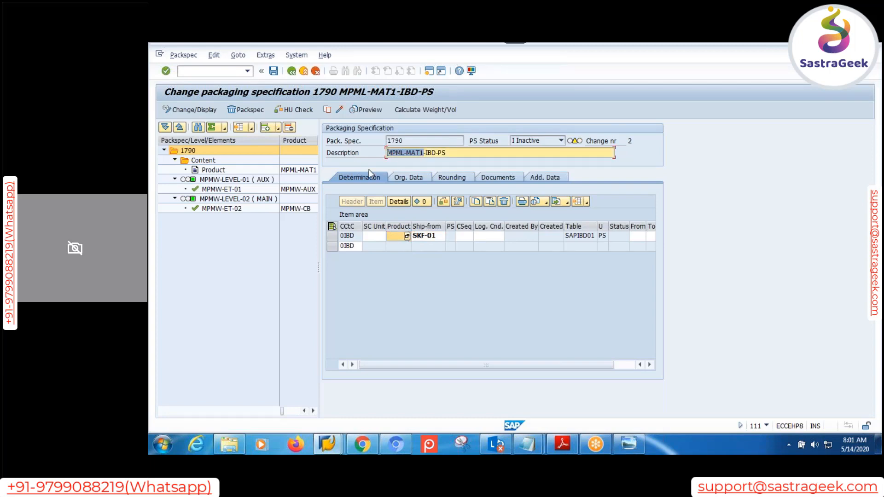
pyautogui.moveTo(411, 226); pyautogui.dragTo(448, 227)
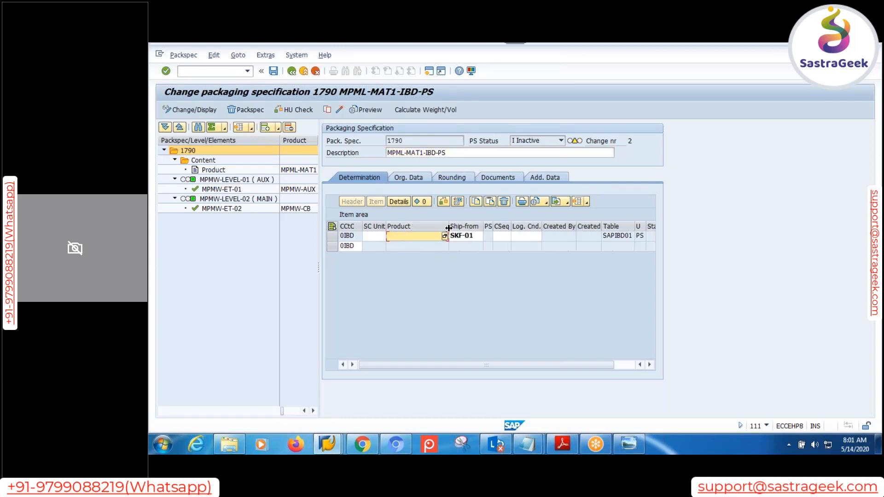
pyautogui.hotkey('ctrl', 'v')
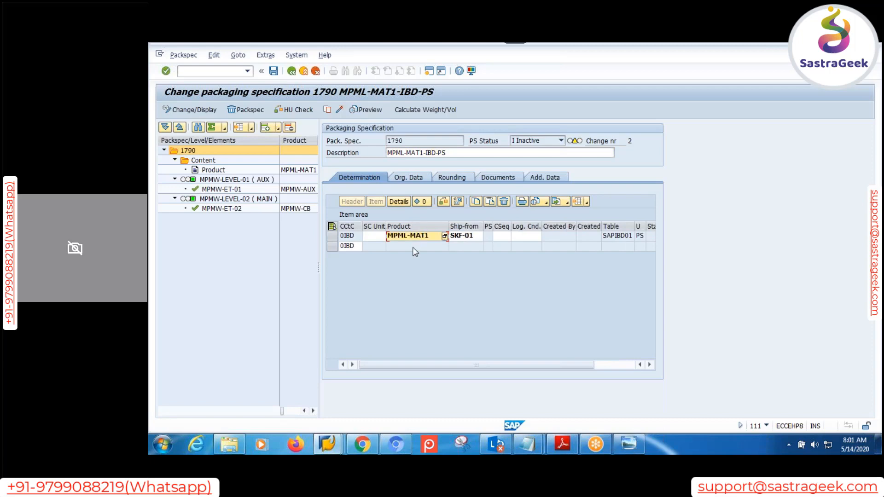
# In the inbound delivery notification session, open the corresponding inbound delivery and check the default values of both the notification and delivery screens.
pyautogui.hotkey('alt', 'Tab')
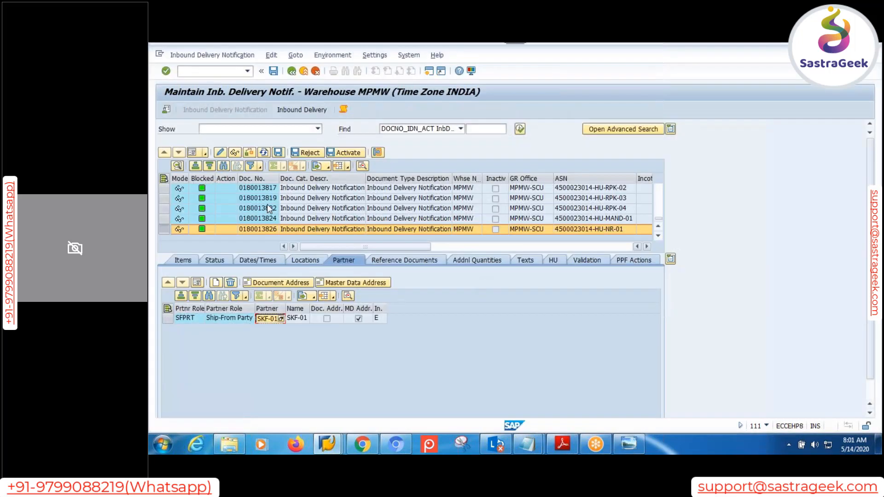
pyautogui.click(166, 109)
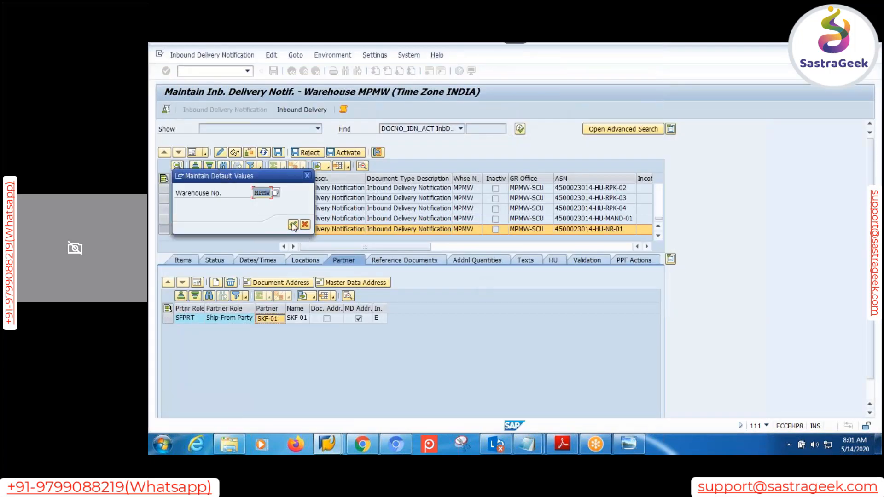
pyautogui.click(293, 224)
pyautogui.click(290, 111)
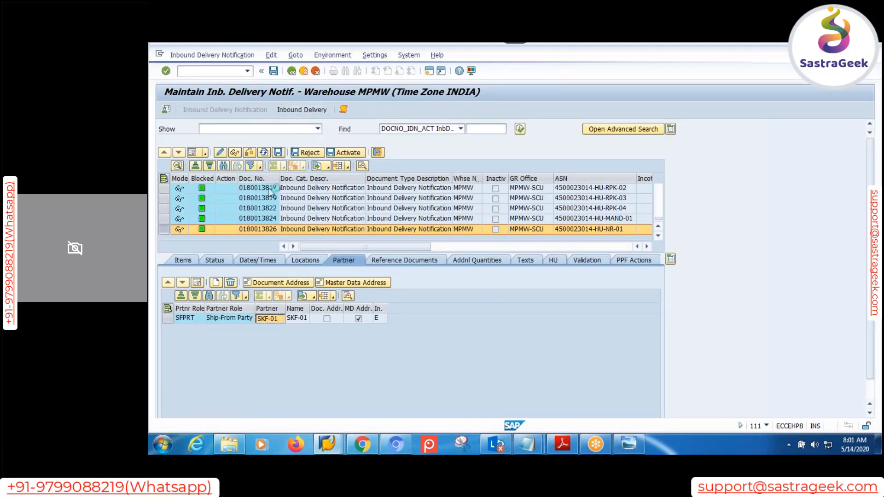
pyautogui.click(166, 110)
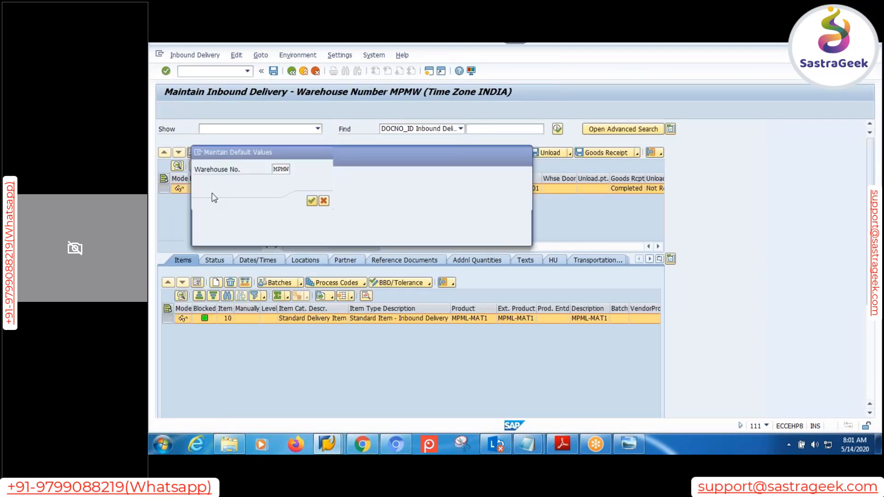
pyautogui.moveTo(320, 193); pyautogui.dragTo(261, 191)
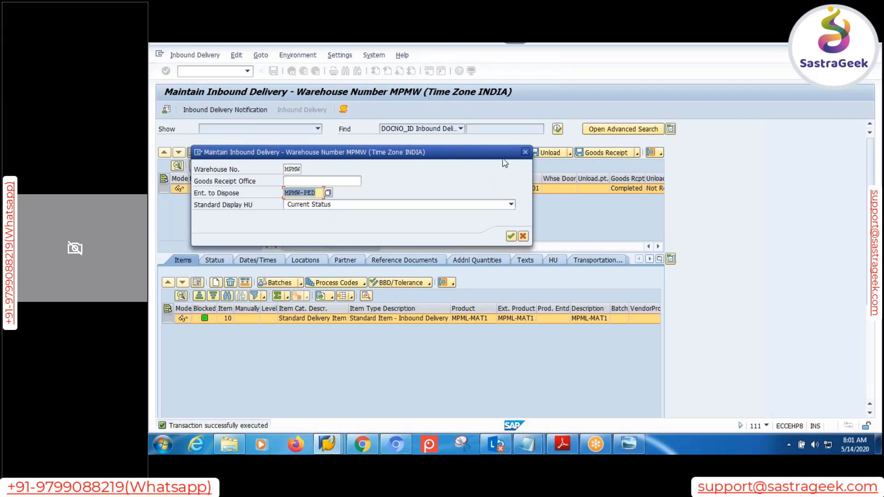
pyautogui.click(525, 152)
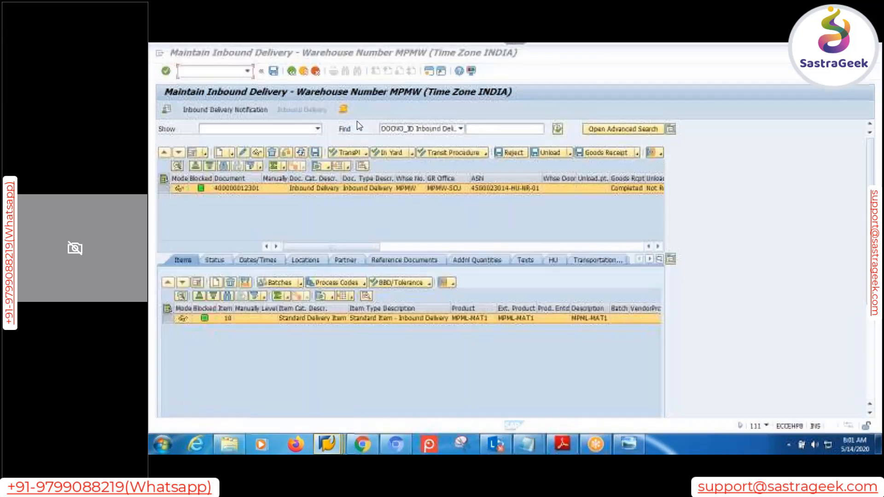
# Close the spare SAP Easy Access session and leave the inbound delivery screens to return to SAP Easy Access.
pyautogui.moveTo(341, 449)
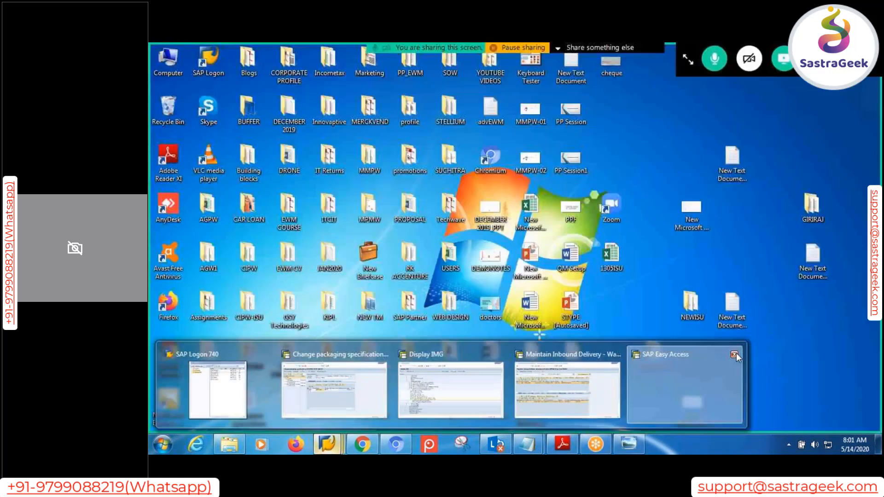
pyautogui.click(734, 355)
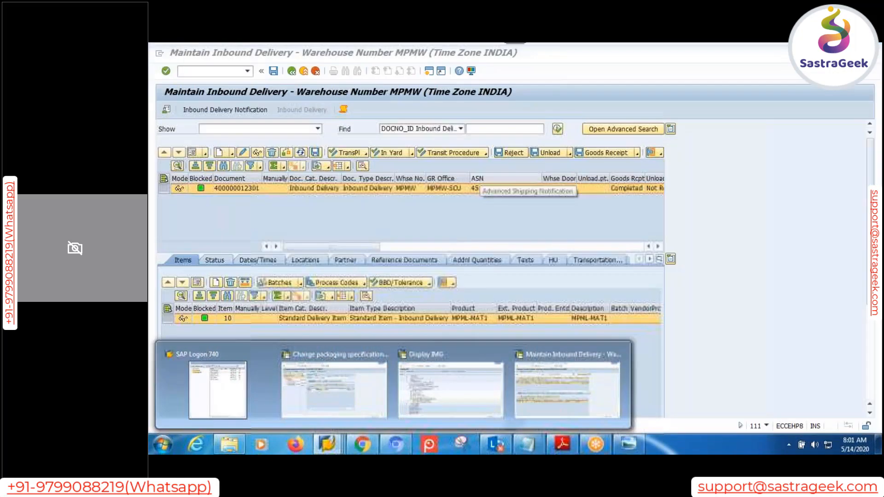
pyautogui.click(292, 71)
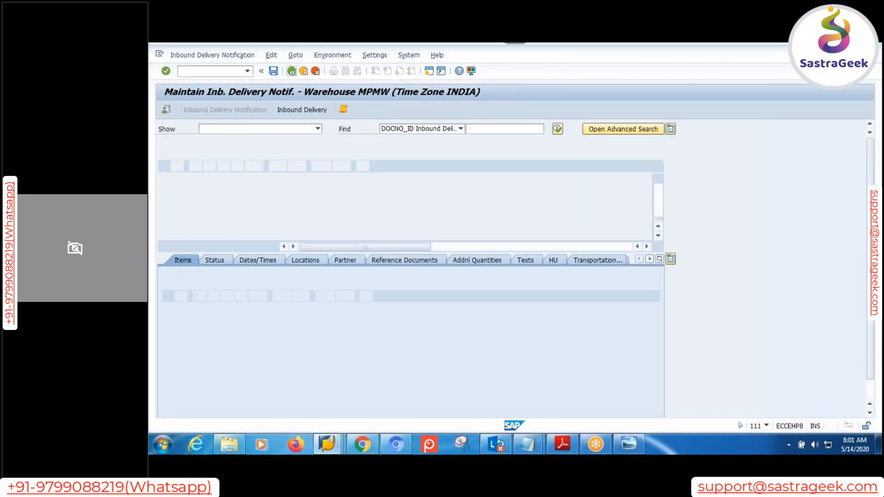
pyautogui.click(292, 72)
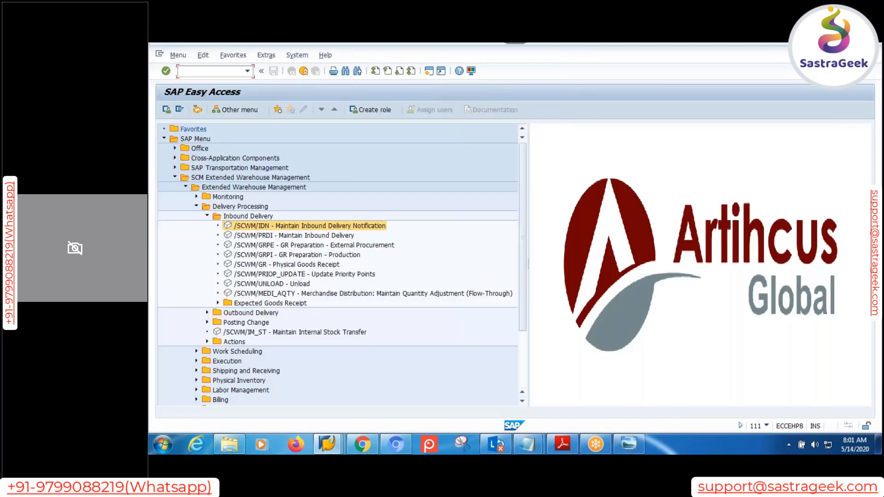
# Open Assign Warehouse Numbers under Extended Warehouse Management master data in the SAP Reference IMG and copy the warehouse's supply chain unit.
pyautogui.press('Return')
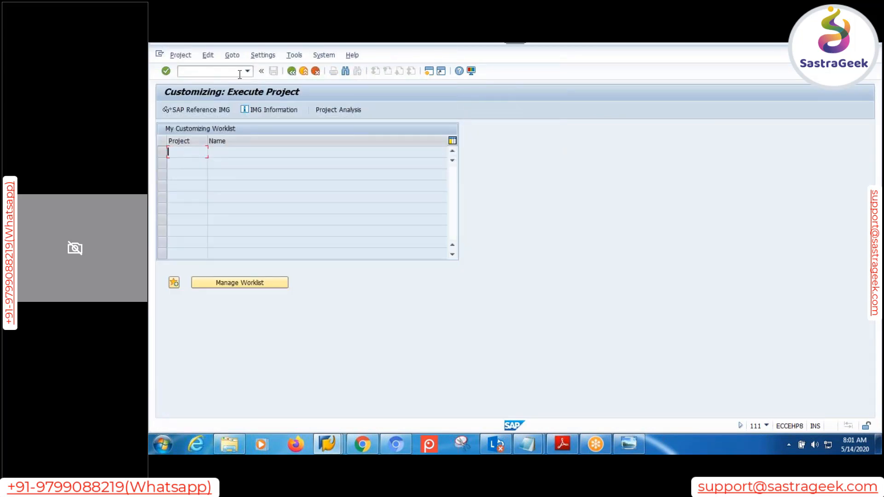
pyautogui.click(226, 110)
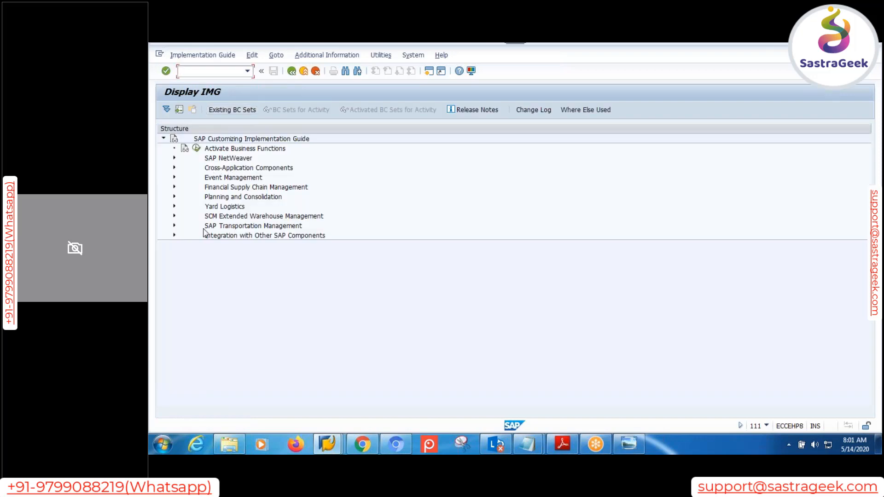
pyautogui.click(174, 216)
pyautogui.click(185, 226)
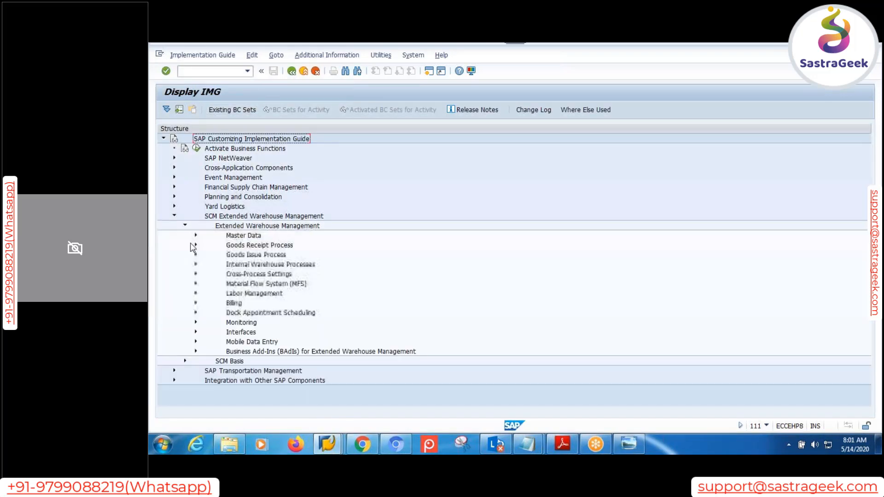
pyautogui.click(196, 236)
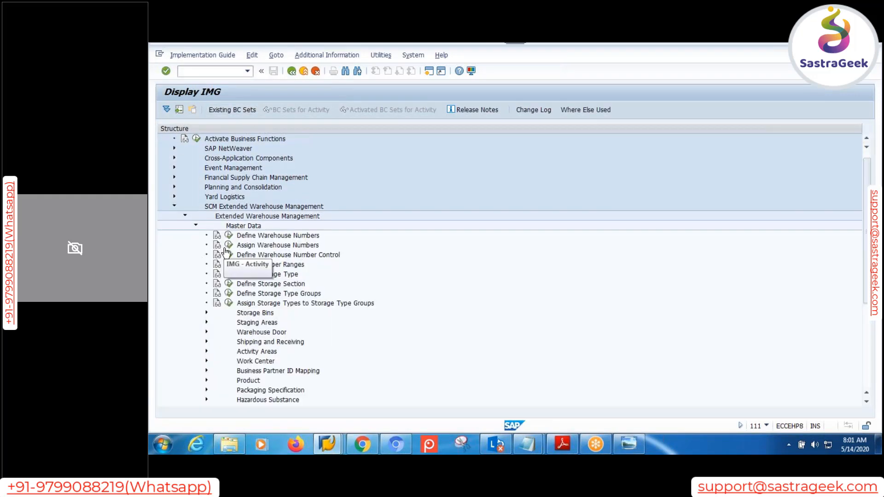
pyautogui.click(229, 245)
pyautogui.click(235, 223)
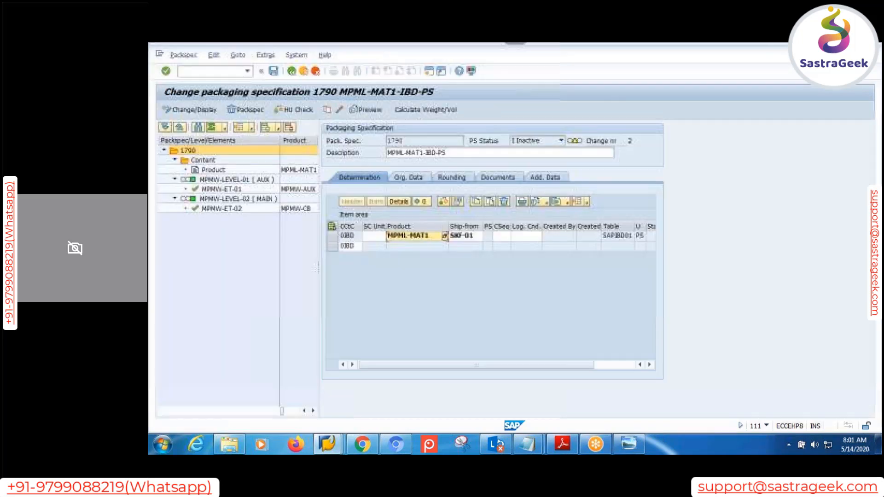
# Enter MPMW-SCU as SC Unit in the 0IBD determination record, widen that column and activate packaging specification 1790.
pyautogui.click(373, 245)
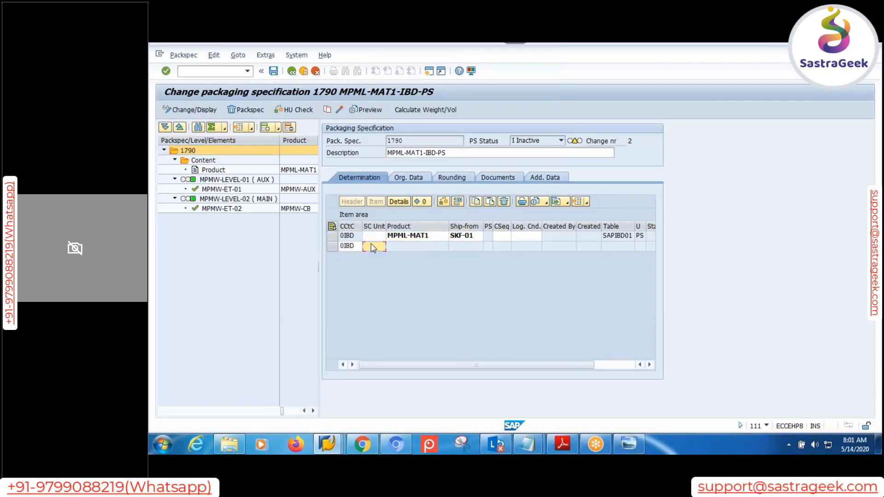
pyautogui.hotkey('ctrl', 'v')
pyautogui.moveTo(384, 223); pyautogui.dragTo(407, 225)
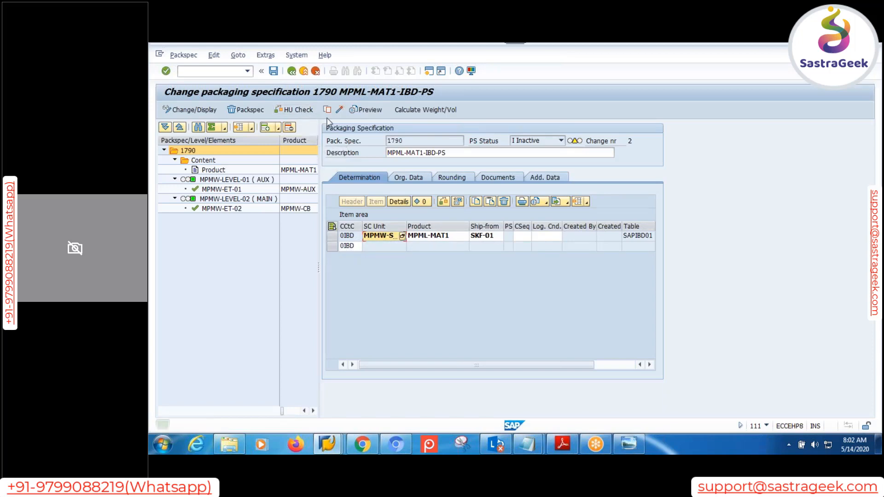
pyautogui.click(338, 111)
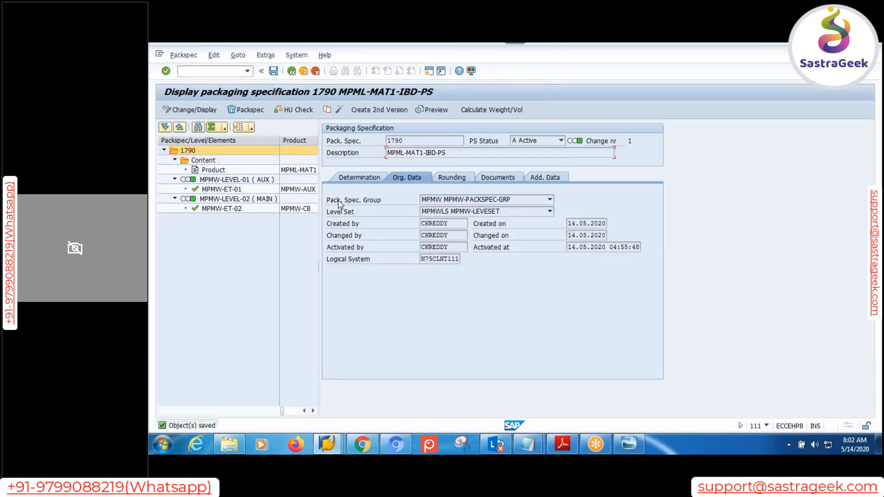
# Review the active packaging specification's determination record and the quantities and elements of MPMW-LEVEL-01 (AUX) and MPMW-LEVEL-02 (MAIN).
pyautogui.click(359, 177)
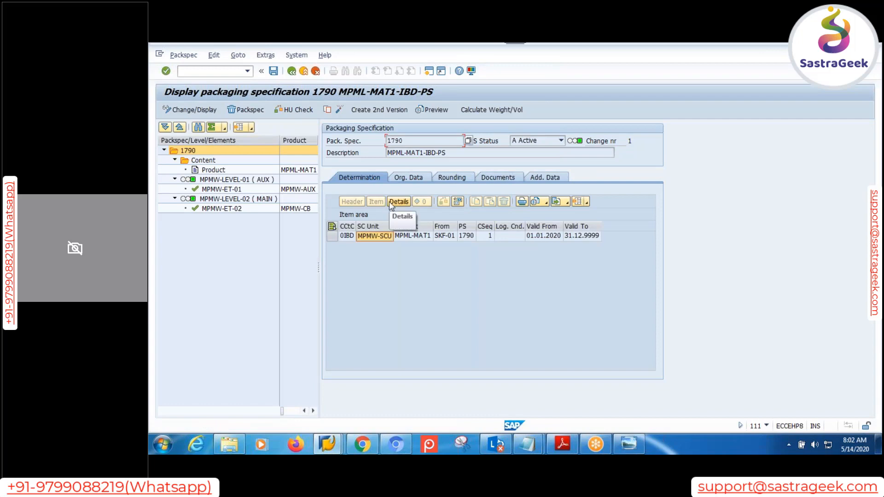
pyautogui.click(237, 182)
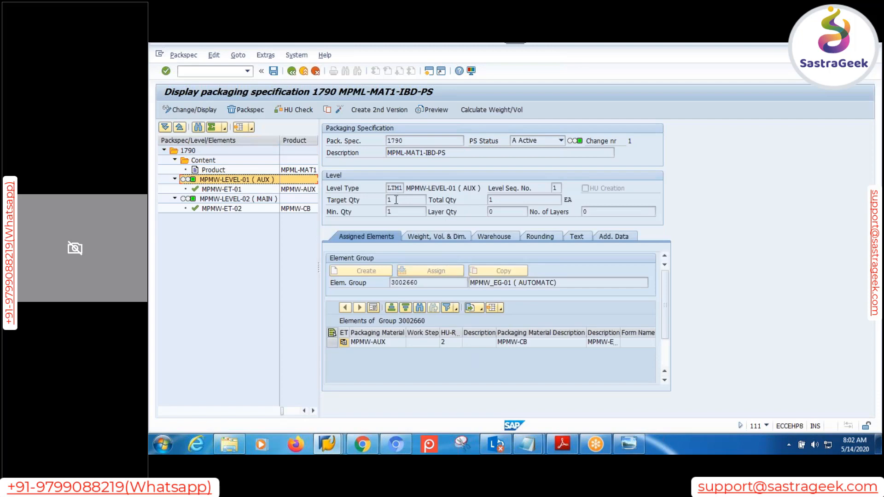
pyautogui.click(276, 199)
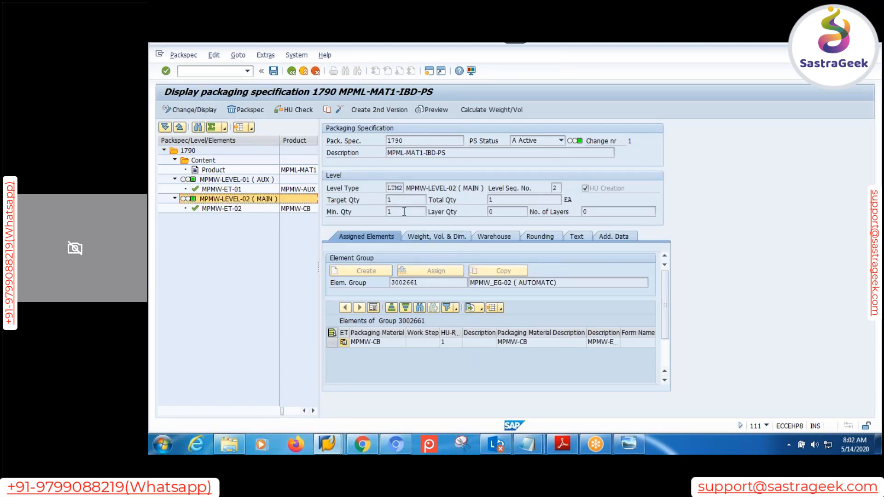
# From SAP Logon, open the 01.PER ECC system and log on to client 910 with the account's user name and password.
pyautogui.click(327, 444)
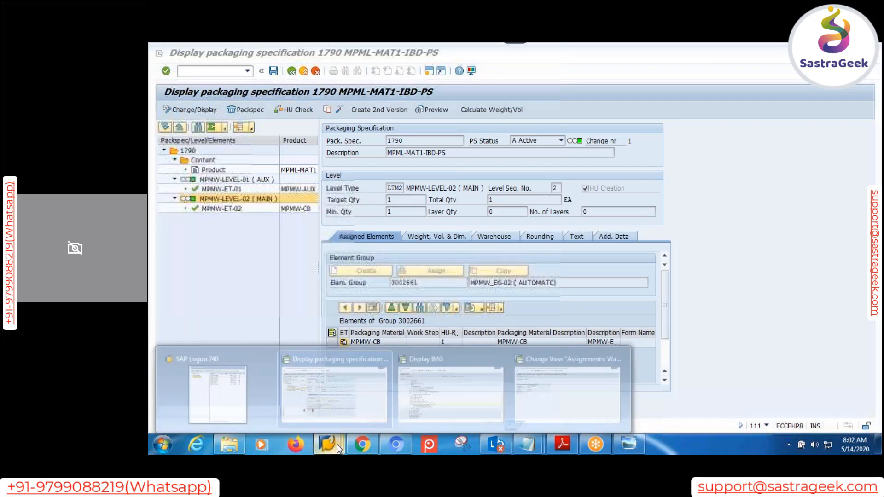
pyautogui.click(228, 391)
pyautogui.click(467, 139)
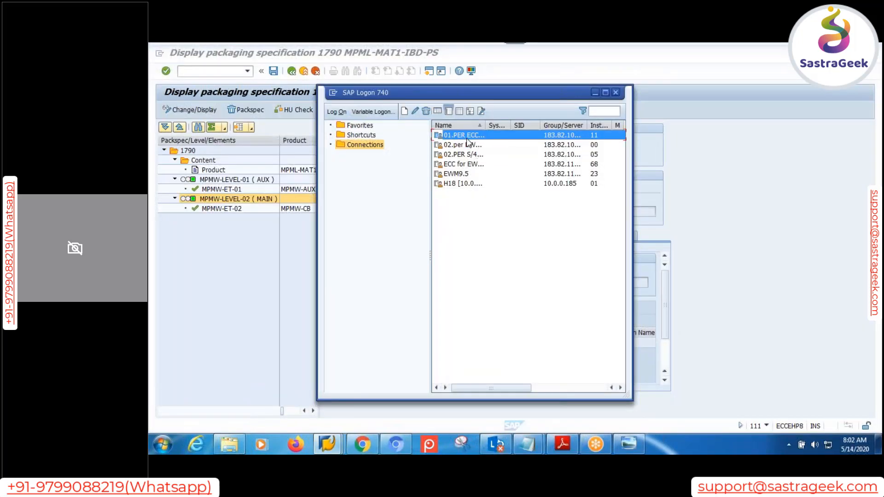
pyautogui.doubleClick(467, 139)
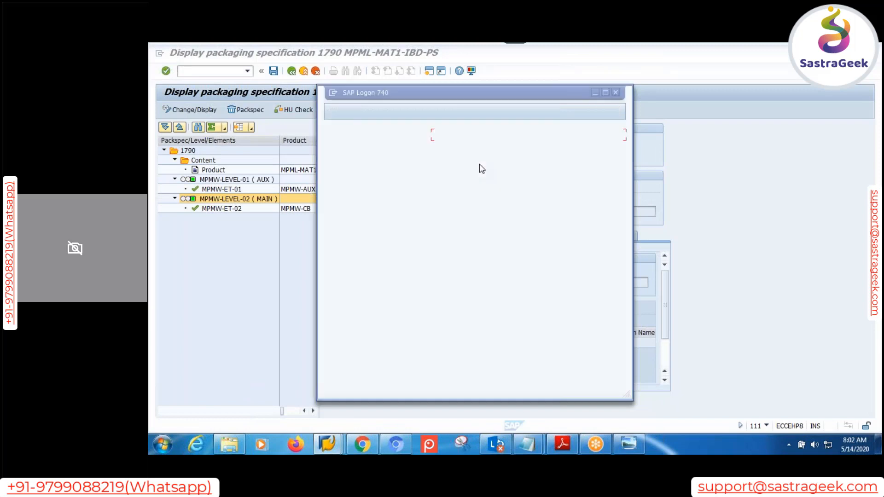
pyautogui.click(243, 129)
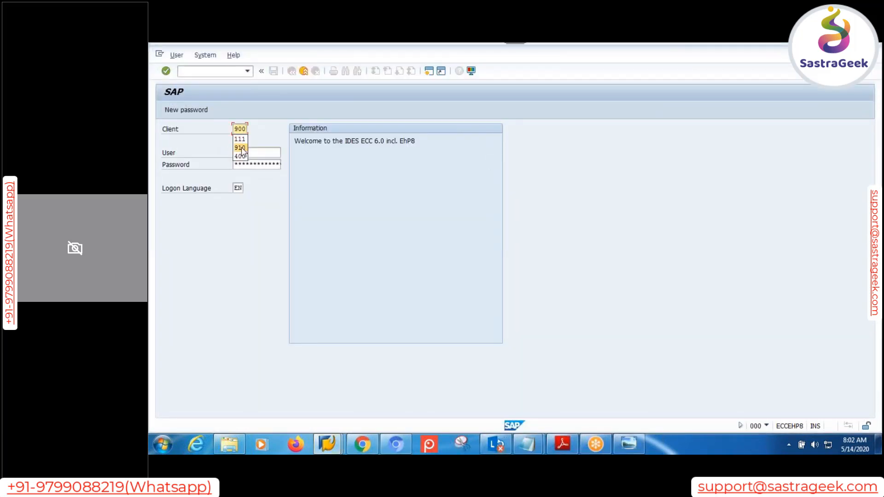
pyautogui.click(240, 148)
pyautogui.click(266, 157)
pyautogui.write('c')
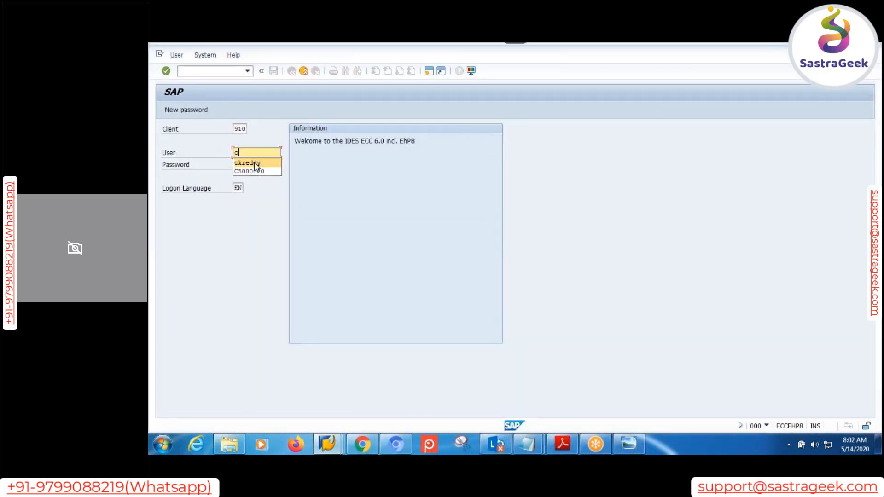
pyautogui.click(254, 162)
pyautogui.press('Tab')
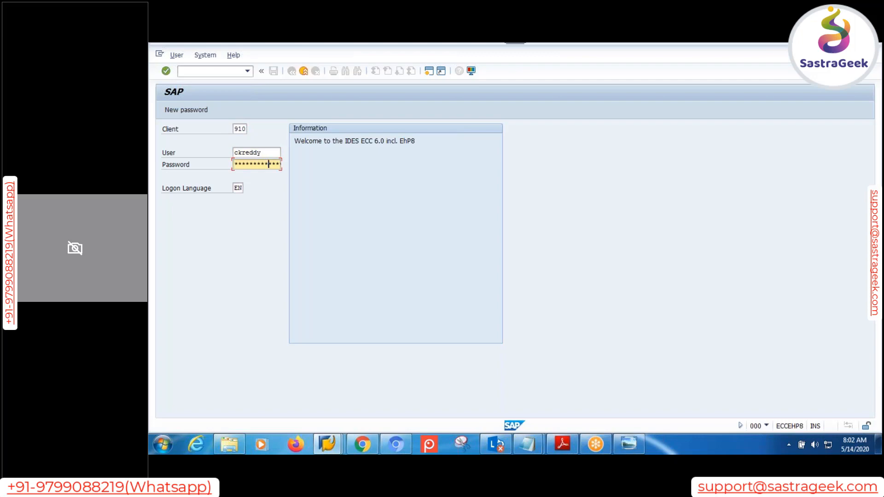
pyautogui.press('Return')
# Start Create Inbound Delivery (VL31N), pick the earlier external ID ending in HU-MAND-01 and copy its purchase order number into Purchase order.
pyautogui.write('vl31n')
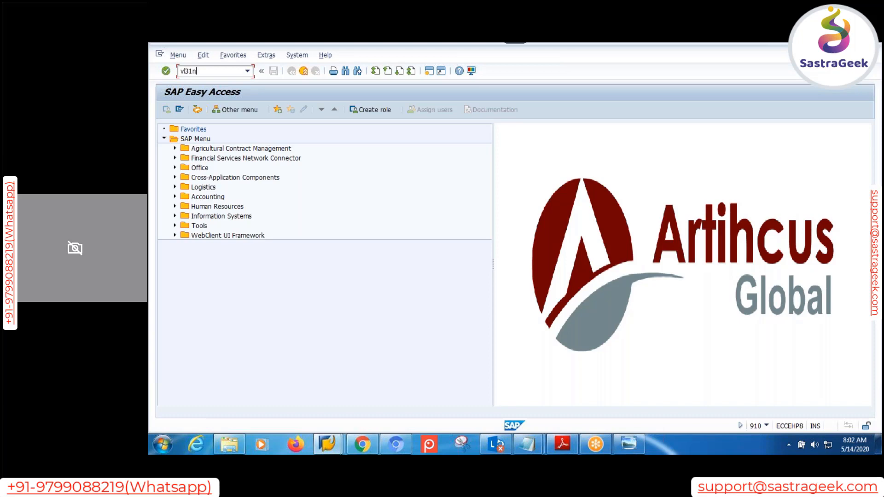
pyautogui.press('Return')
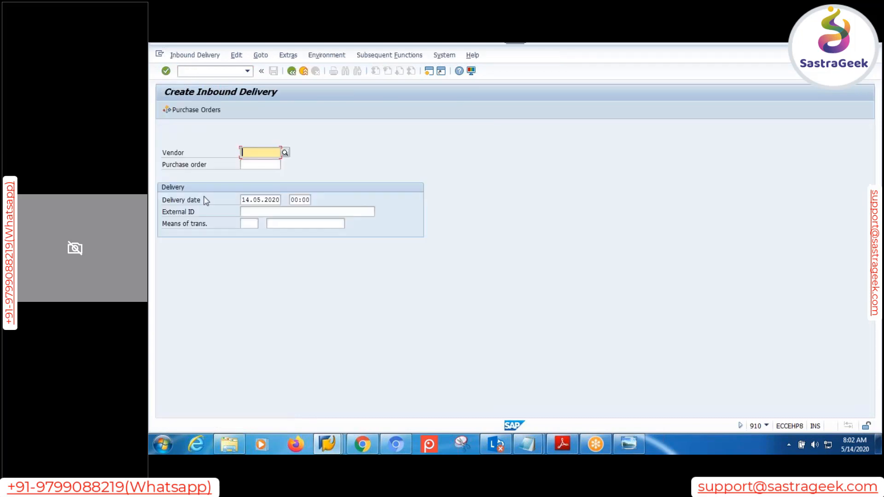
pyautogui.click(256, 165)
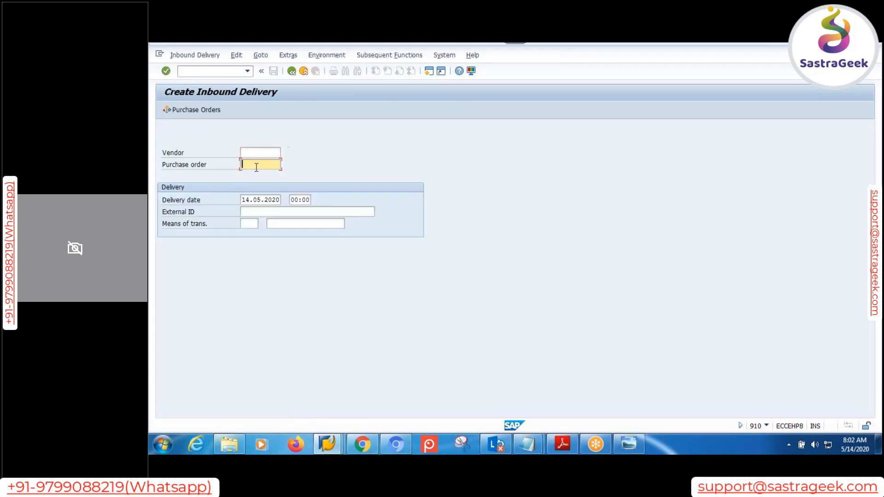
pyautogui.click(268, 213)
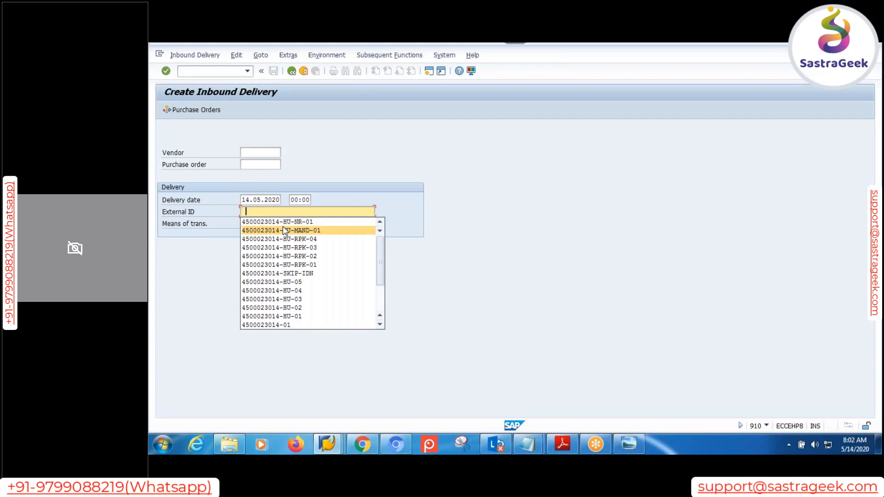
pyautogui.click(283, 230)
pyautogui.moveTo(280, 212); pyautogui.dragTo(203, 214)
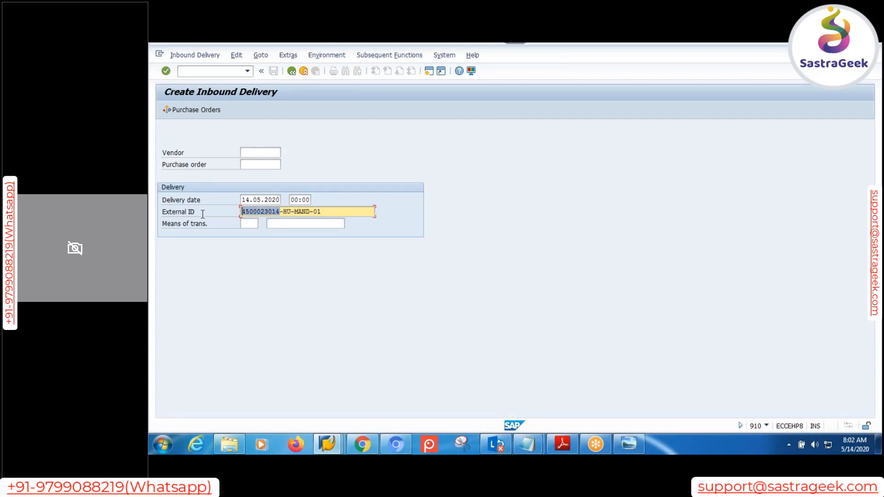
pyautogui.hotkey('ctrl', 'c')
pyautogui.click(252, 167)
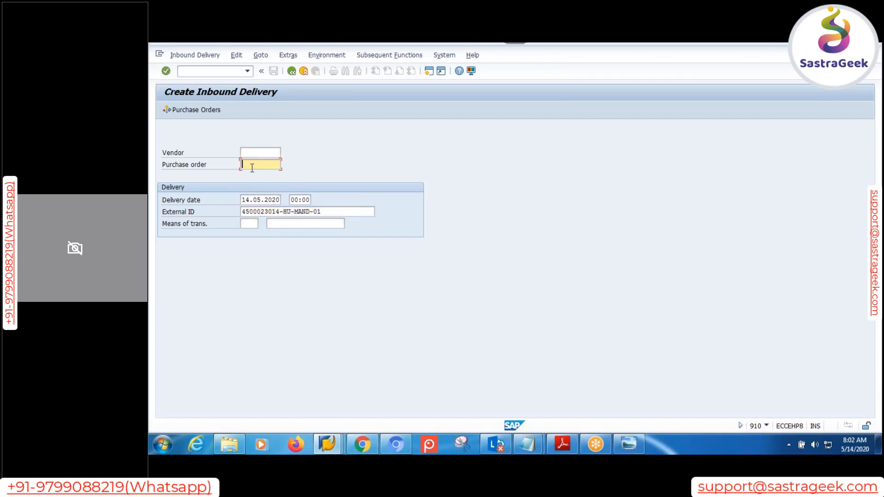
pyautogui.hotkey('ctrl', 'v')
# Change the external ID's ending after the purchase order number to AUTO-HU-01 and proceed with the inbound delivery.
pyautogui.moveTo(335, 211); pyautogui.dragTo(286, 216)
pyautogui.press('BackSpace')
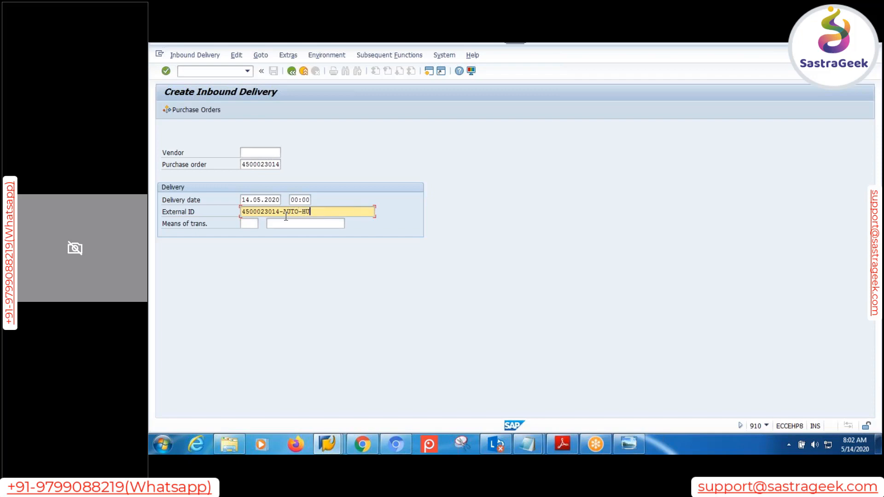
pyautogui.press('Return')
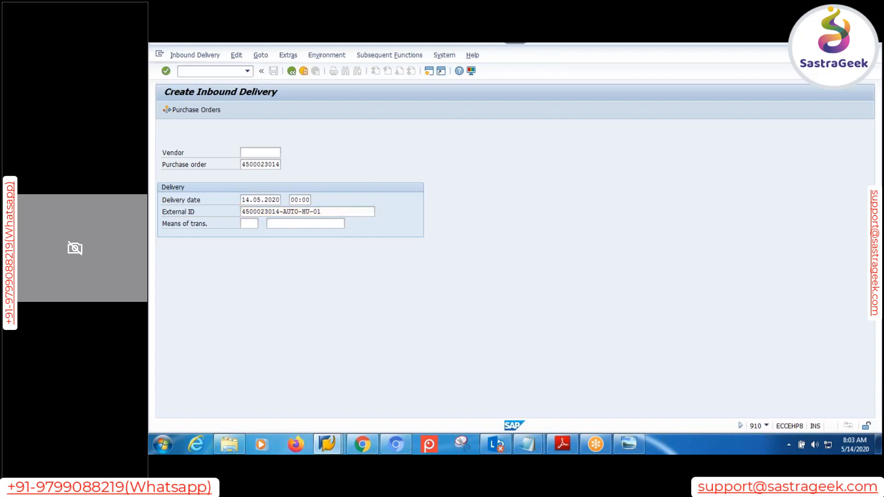
# Try to save the inbound delivery with delivery quantity 3 for both MPML-MAT1 and MPML-MAT2, and exit without saving.
pyautogui.write('1')
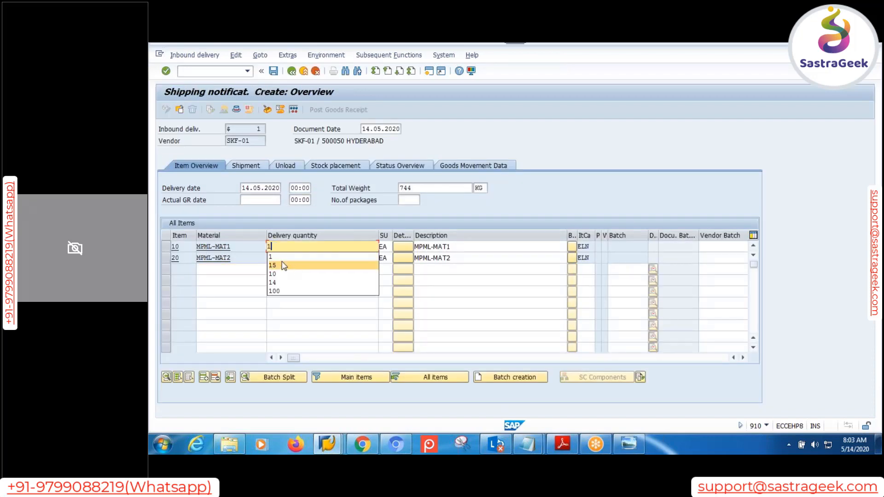
pyautogui.write('3')
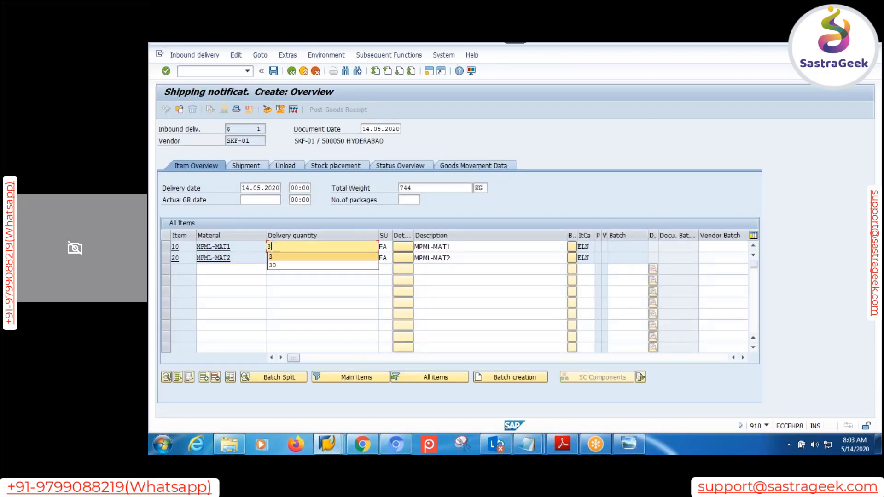
pyautogui.press('Down')
pyautogui.write('3')
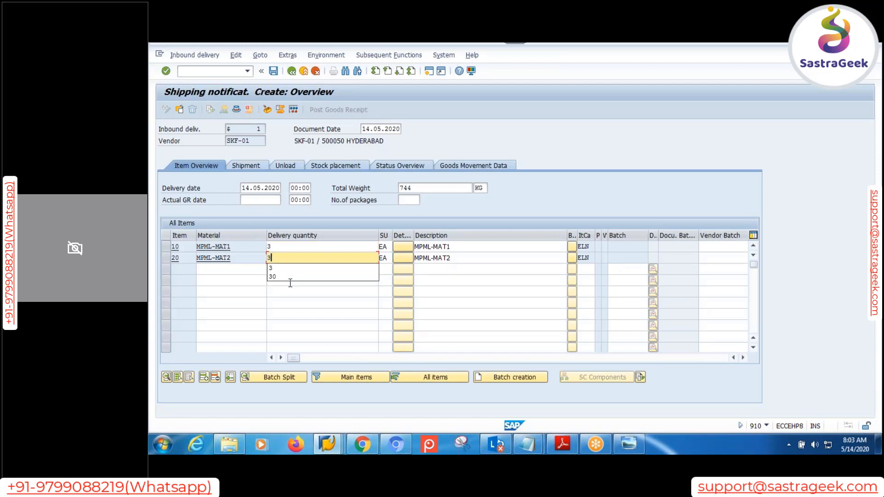
pyautogui.click(274, 72)
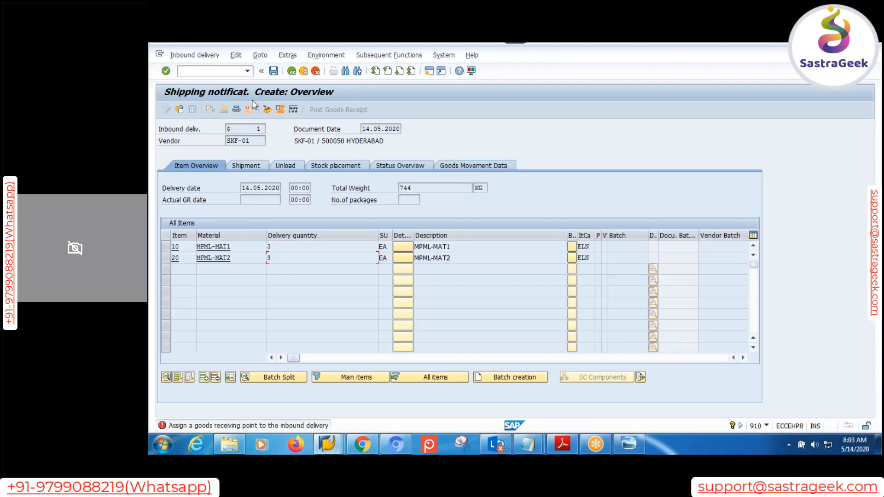
pyautogui.click(293, 72)
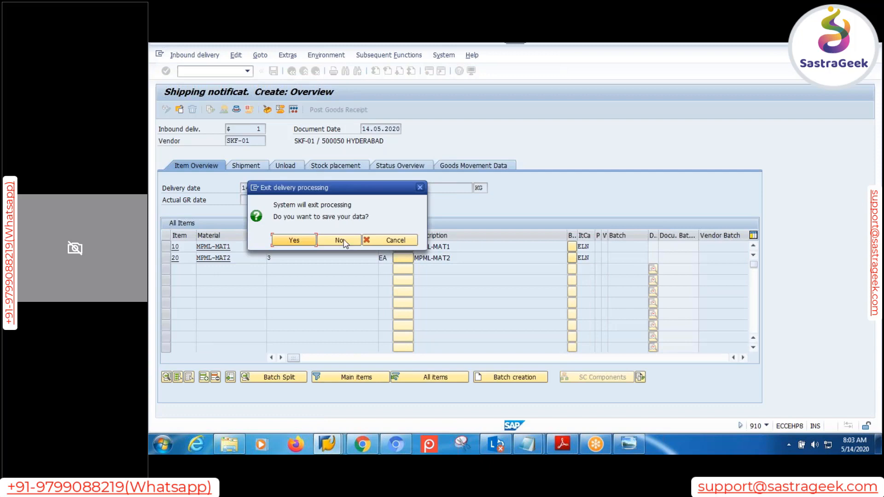
pyautogui.click(343, 240)
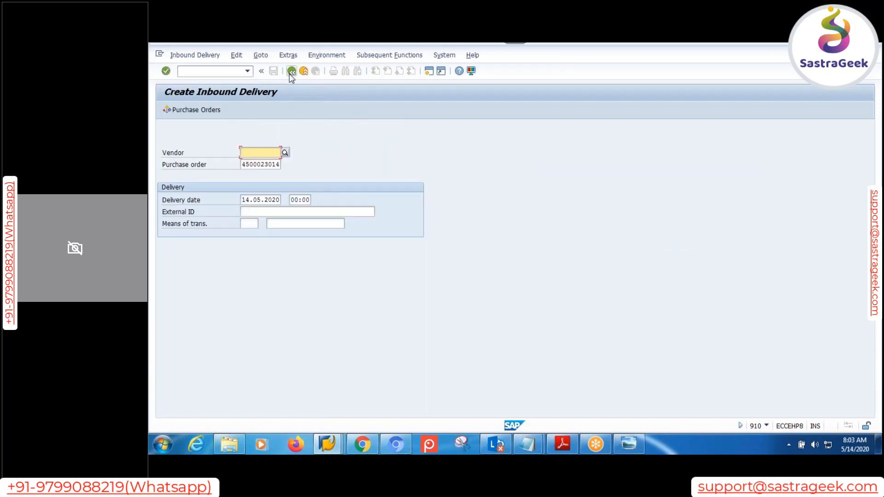
# In SPRO, open Assign Goods Receiving Points for Inbound Deliveries under Logistics Execution, Shipping, Basic Shipping Functions, Shipping Point and Goods Receiving Point Determination.
pyautogui.click(291, 75)
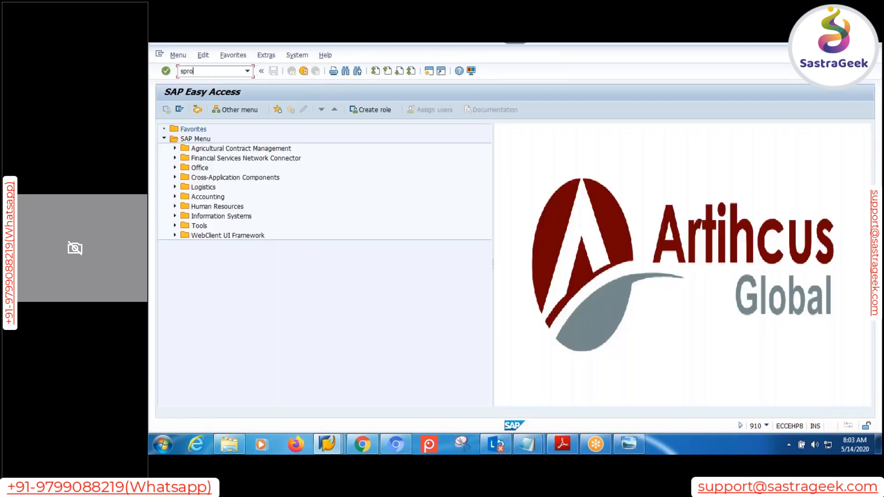
pyautogui.press('Return')
pyautogui.click(217, 110)
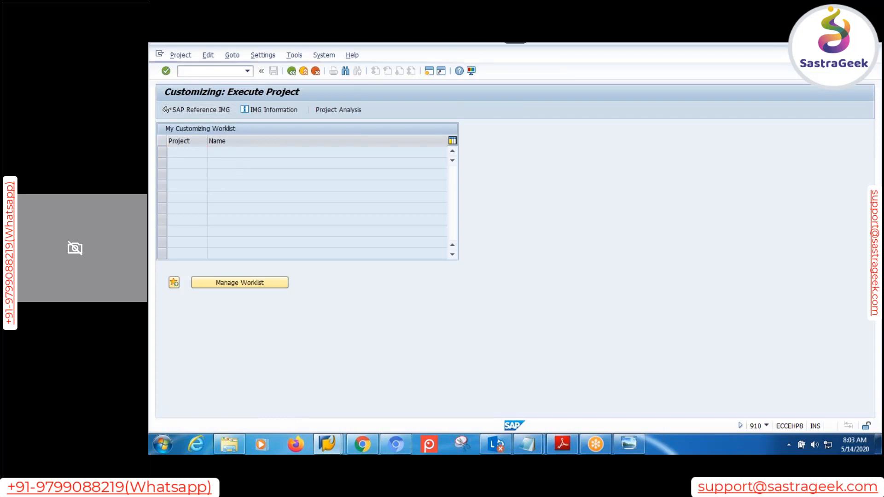
pyautogui.scroll(-3, 866, 192)
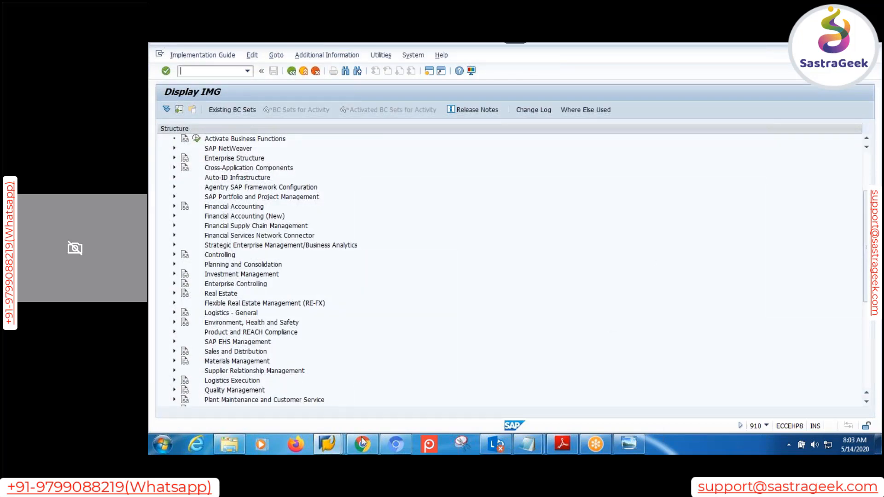
pyautogui.click(174, 381)
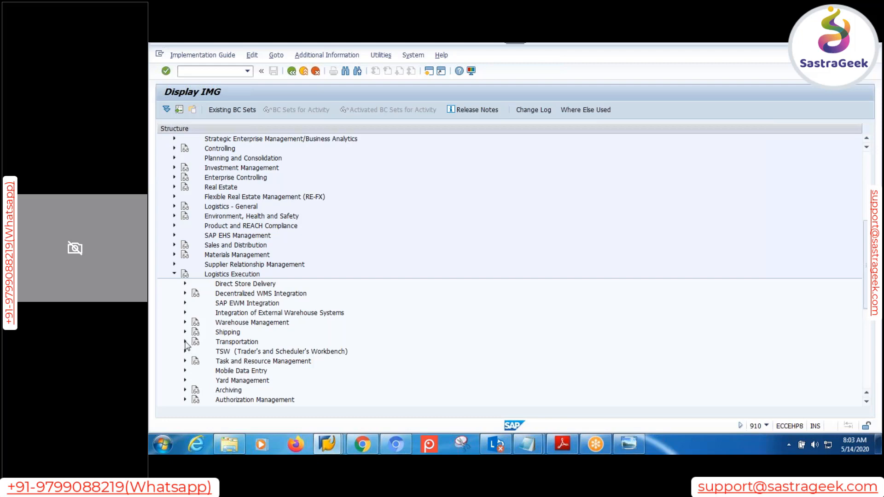
pyautogui.click(186, 332)
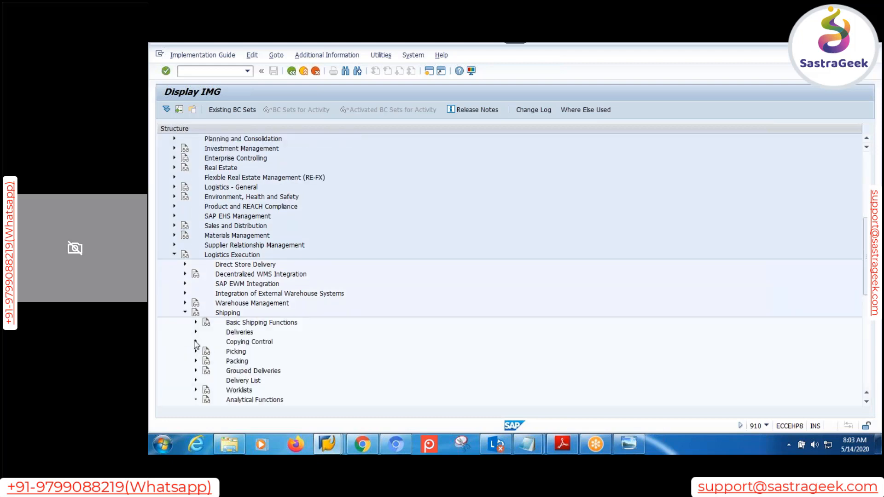
pyautogui.click(197, 324)
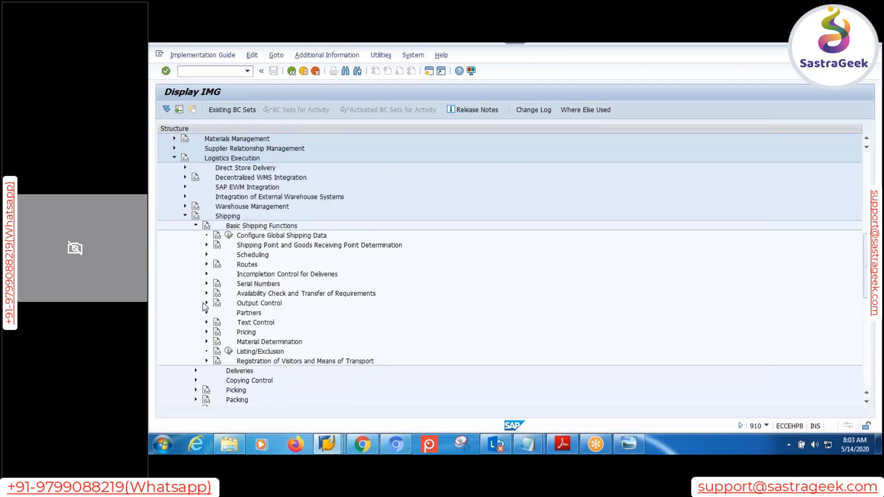
pyautogui.click(207, 245)
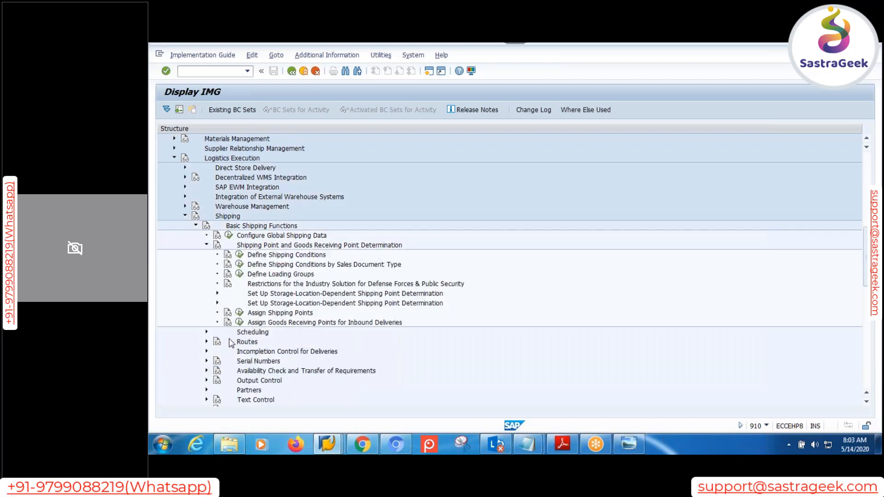
pyautogui.click(239, 323)
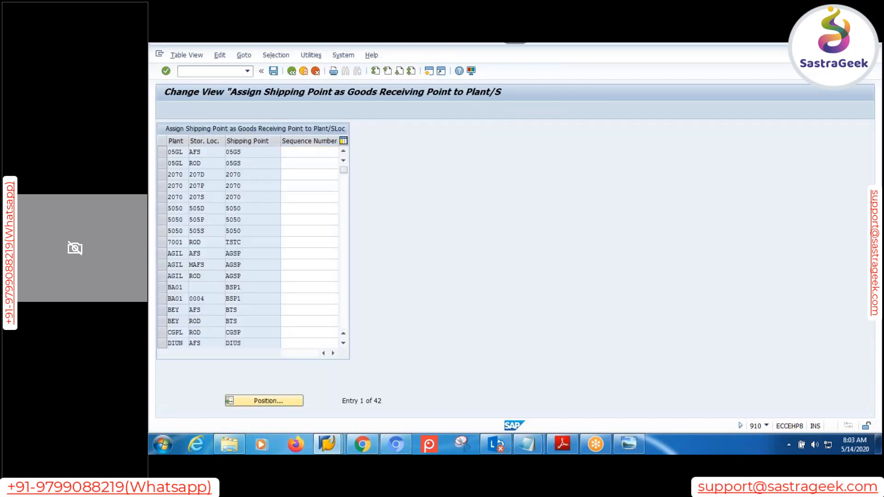
# Position the assignment table by plant to check for an existing goods receiving point entry.
pyautogui.scroll(-1, 252, 249)
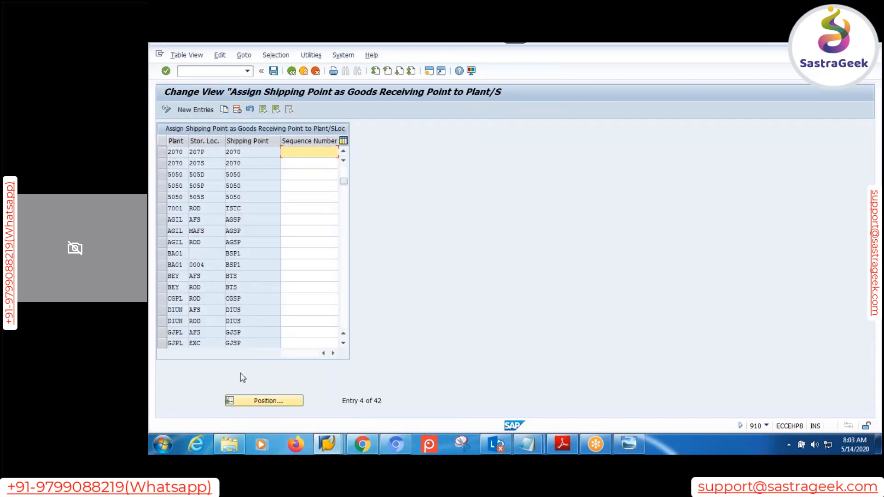
pyautogui.click(249, 400)
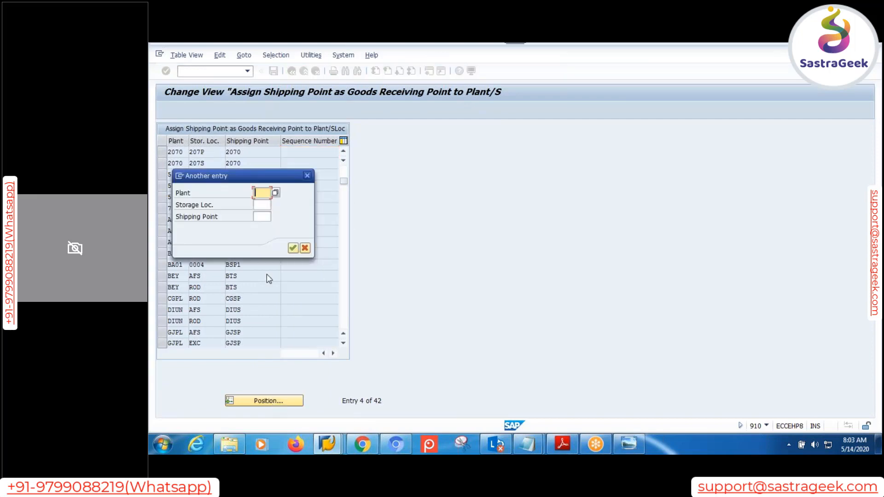
pyautogui.write('PLMH')
pyautogui.press('Return')
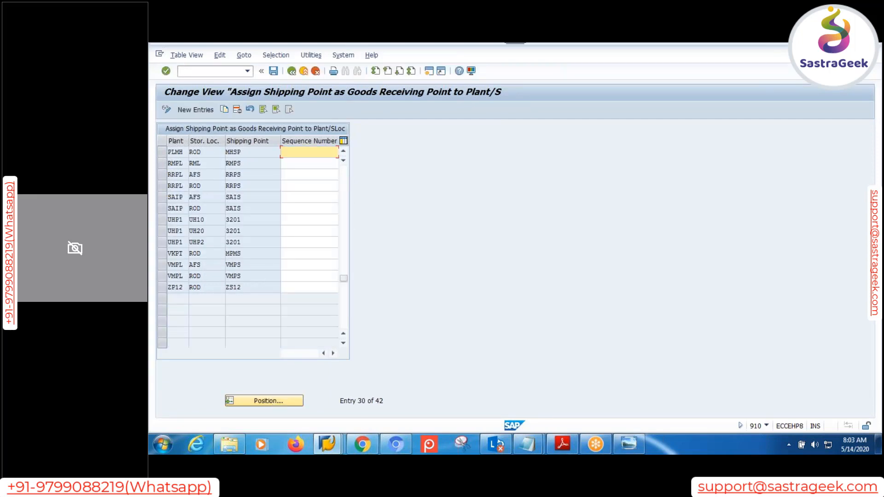
# Save a new entry assigning shipping point MPMS as goods receiving point for plant MPML and storage location ROD, and return to the IMG.
pyautogui.click(198, 110)
pyautogui.write('MP')
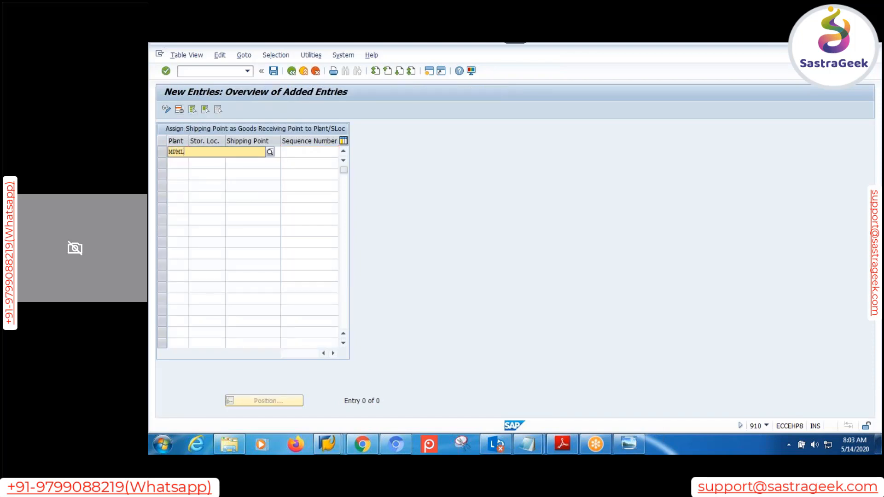
pyautogui.write('ML')
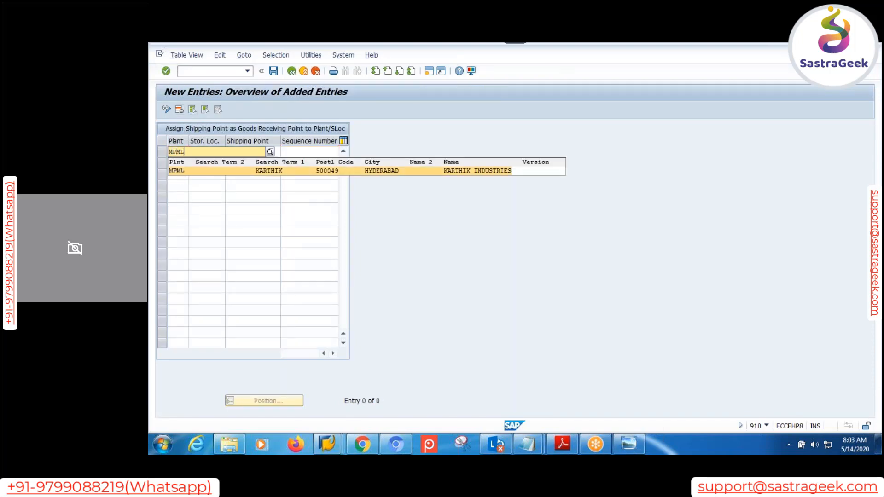
pyautogui.click(215, 152)
pyautogui.write('RO')
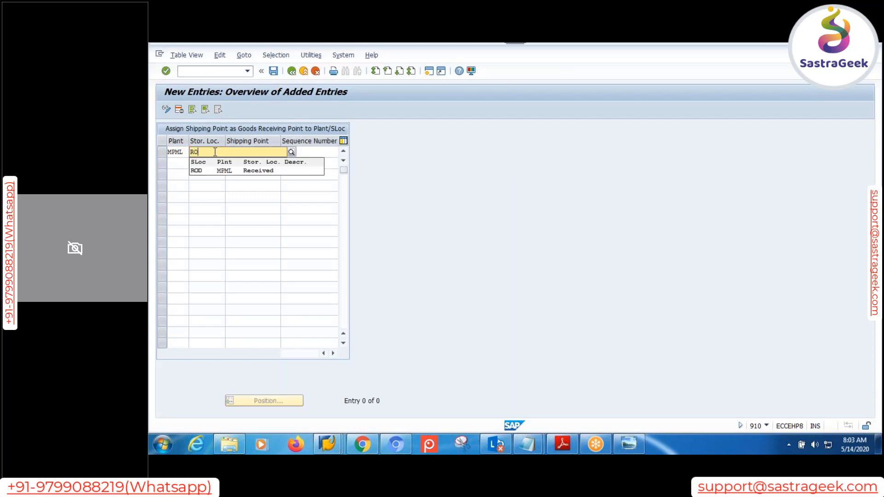
pyautogui.write('D')
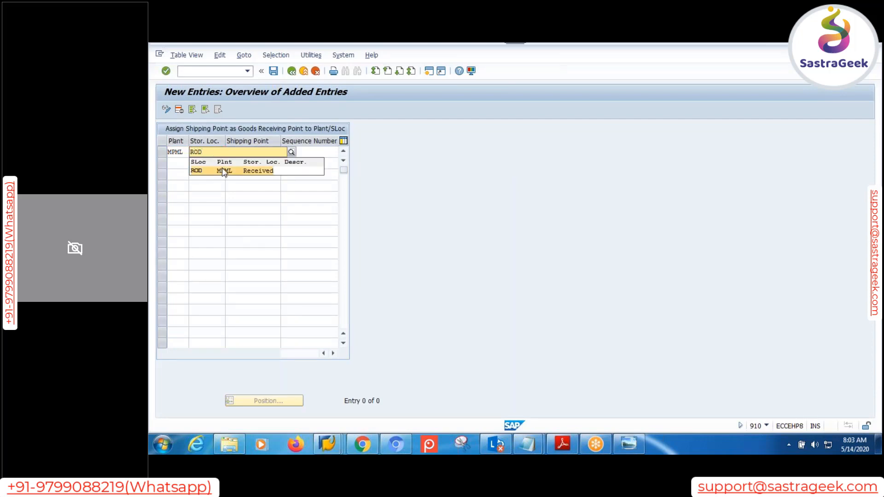
pyautogui.click(275, 156)
pyautogui.write('MPMS')
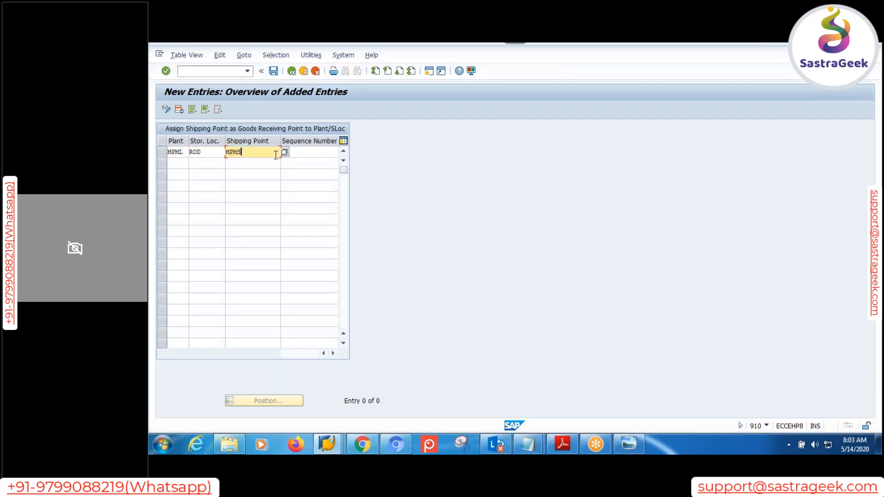
pyautogui.press('Return')
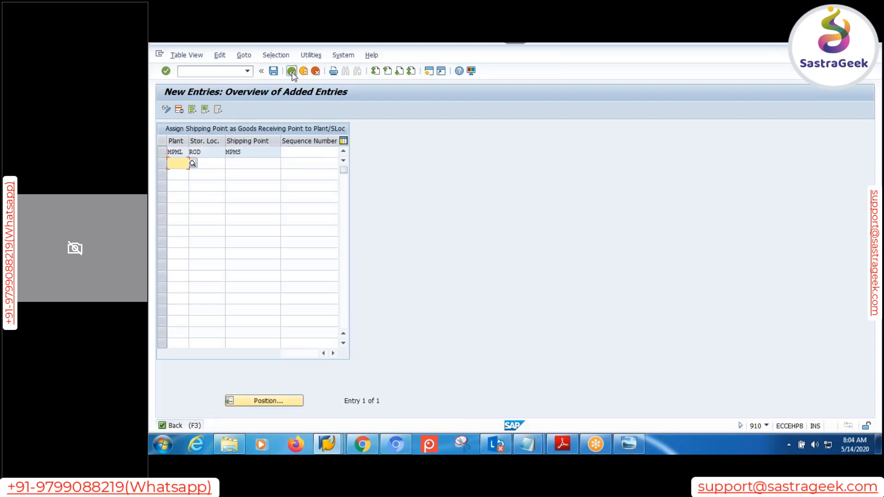
pyautogui.click(292, 72)
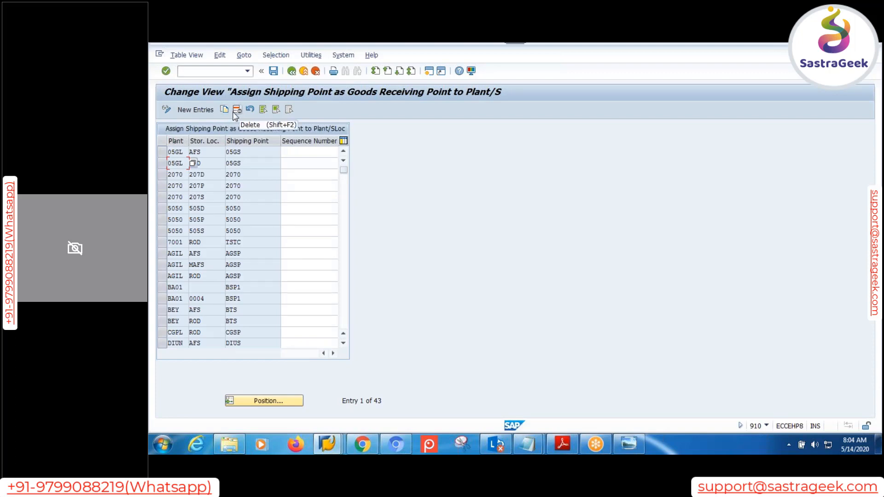
pyautogui.click(291, 72)
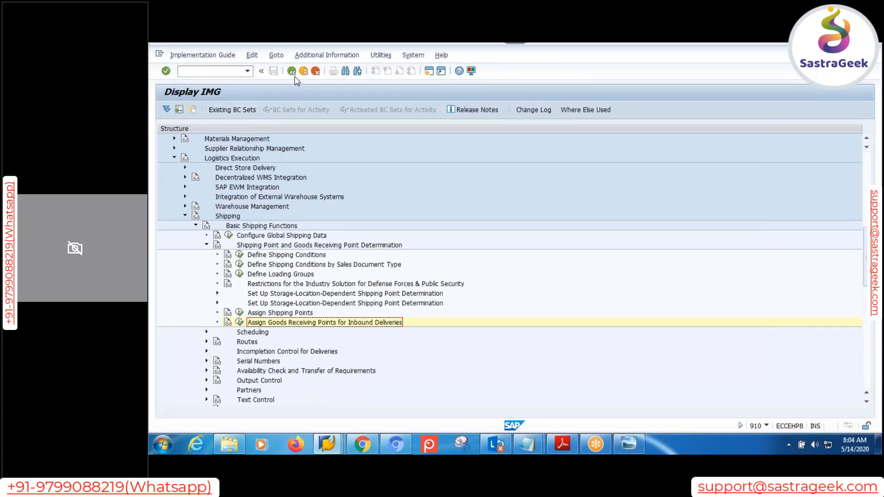
# Restart Create Inbound Delivery (VL31N), reuse the external ID ending in AUTO-HU-01 and proceed to the delivery overview.
pyautogui.click(292, 72)
pyautogui.click(292, 73)
pyautogui.write('vl31n')
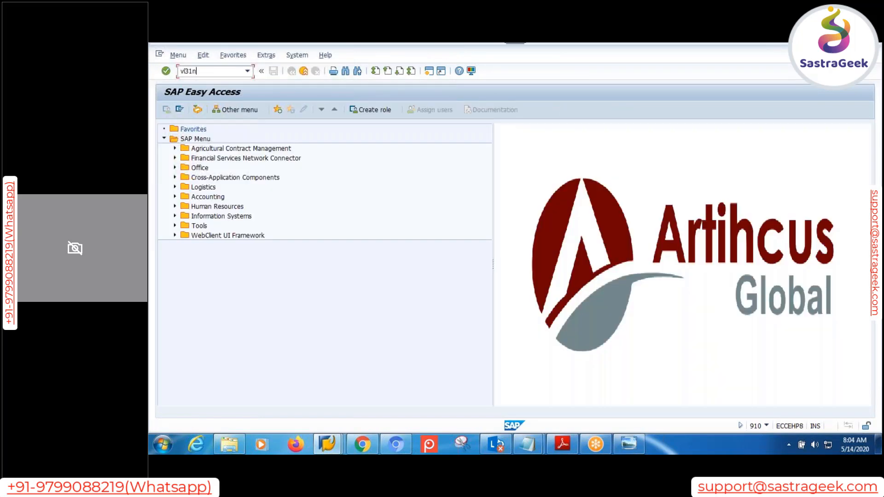
pyautogui.press('Return')
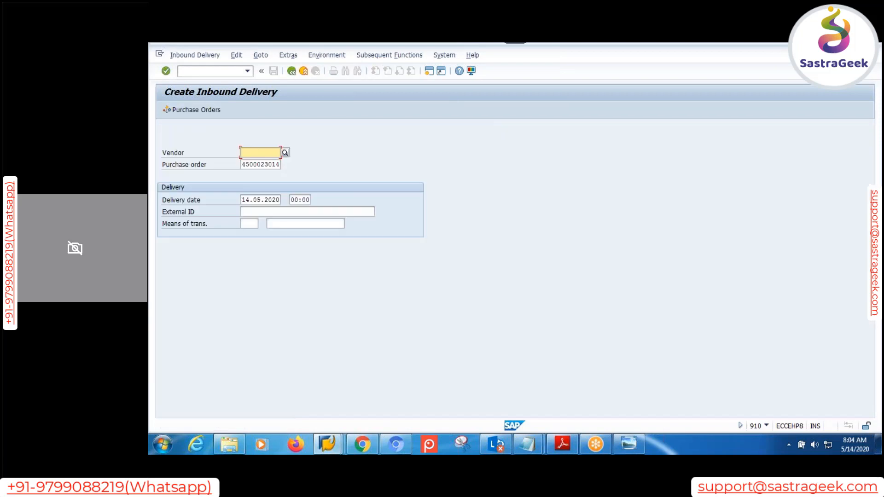
pyautogui.click(278, 212)
pyautogui.write('4')
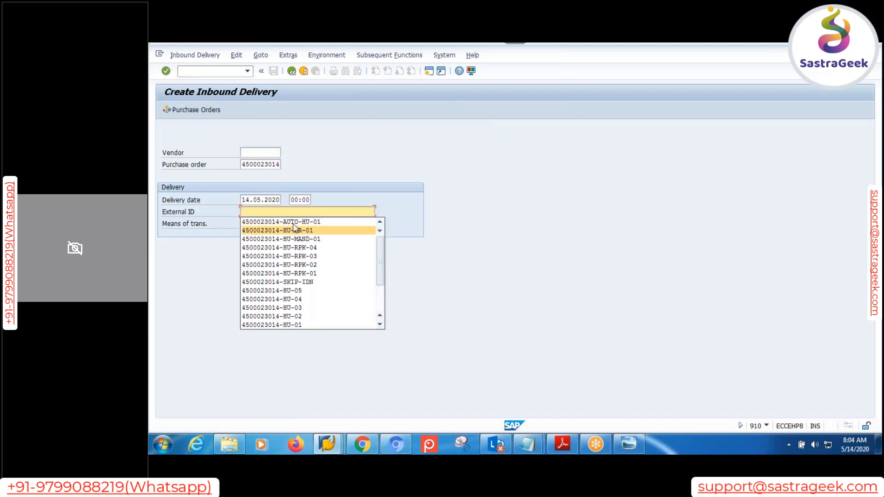
pyautogui.click(290, 225)
pyautogui.press('Return')
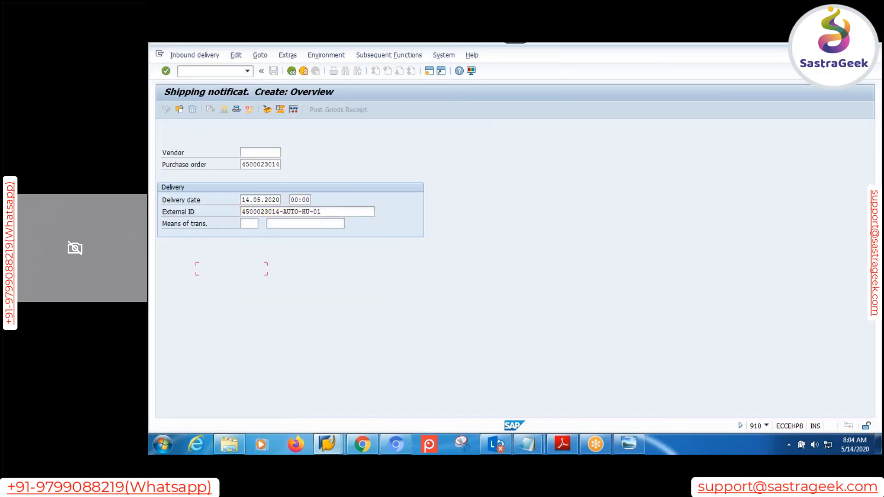
# Set the delivery quantity of both MPML-MAT1 and MPML-MAT2 to 3 and save the inbound delivery.
pyautogui.click(322, 246)
pyautogui.write('1')
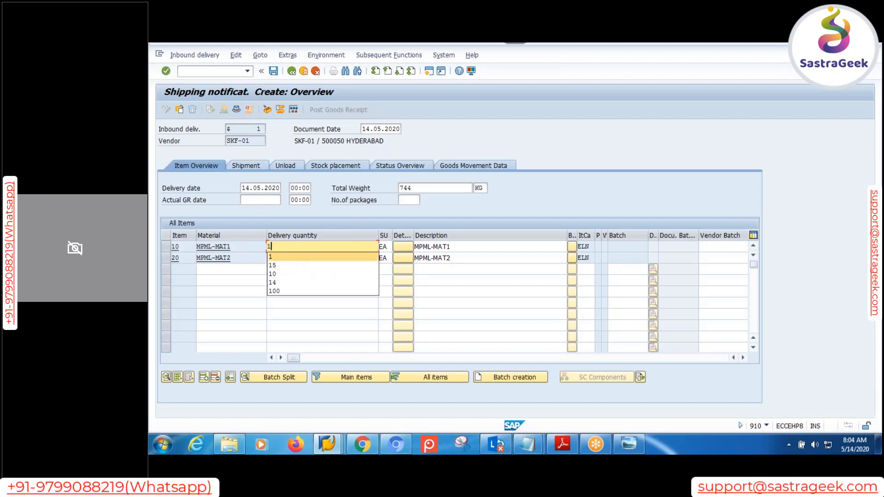
pyautogui.moveTo(289, 247); pyautogui.dragTo(248, 245)
pyautogui.write('3')
pyautogui.click(293, 259)
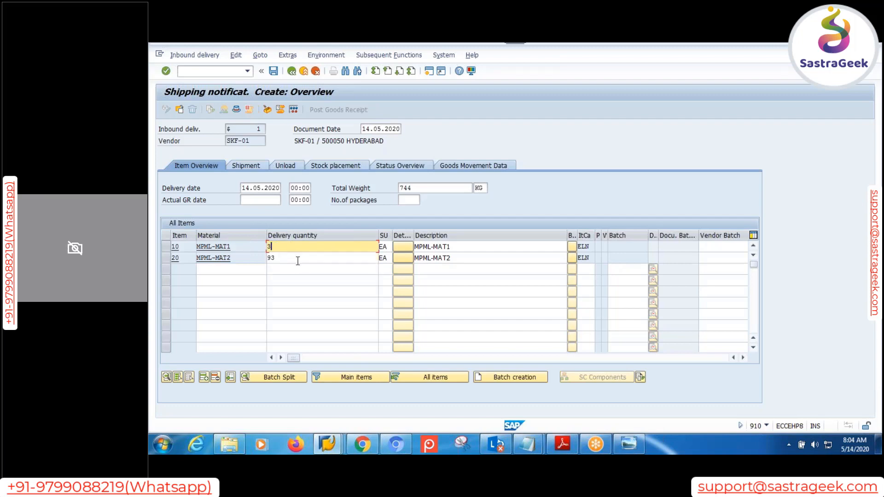
pyautogui.moveTo(297, 259); pyautogui.dragTo(264, 259)
pyautogui.write('3')
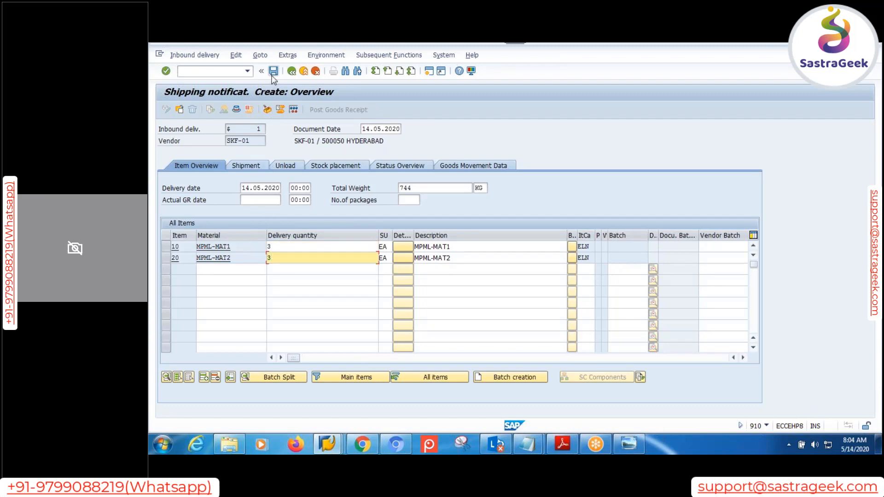
pyautogui.click(273, 71)
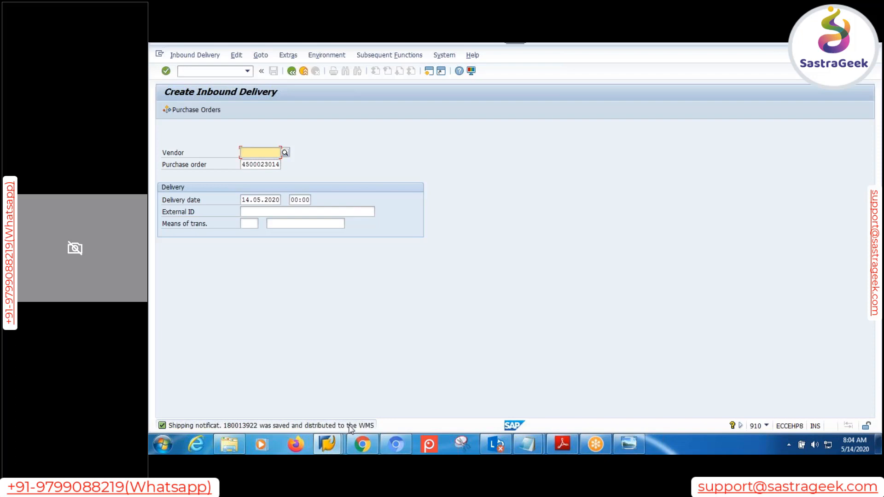
# Switch to the EWM session showing the IMG and leave customizing back to SAP Easy Access.
pyautogui.click(325, 443)
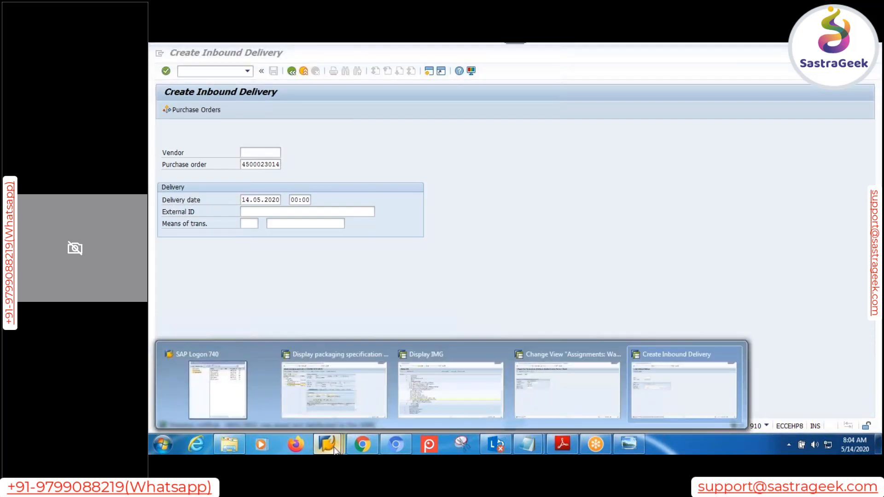
pyautogui.click(431, 395)
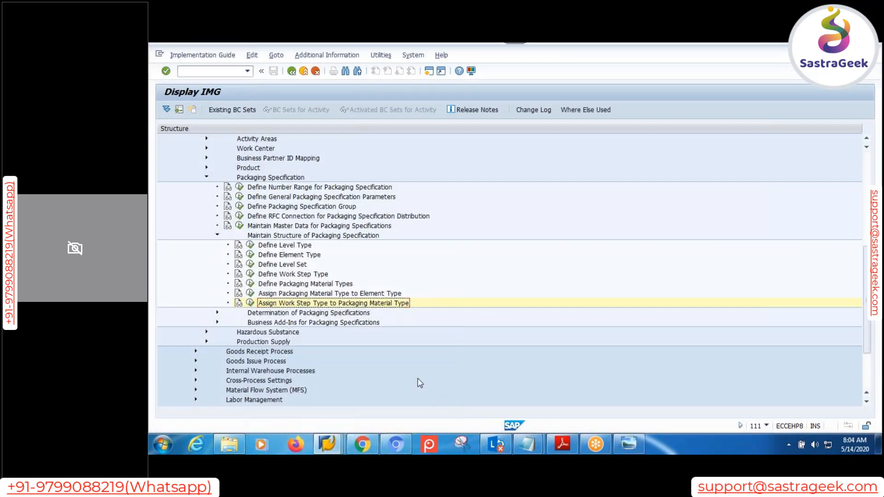
pyautogui.click(292, 71)
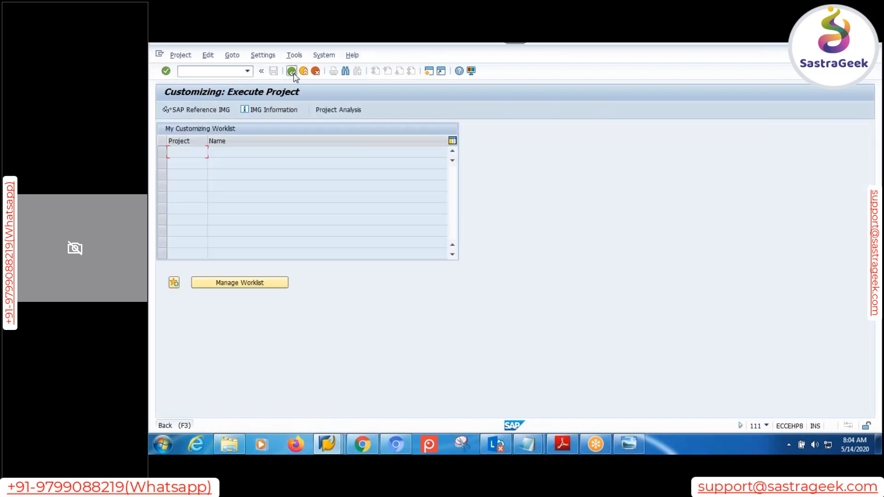
pyautogui.click(291, 70)
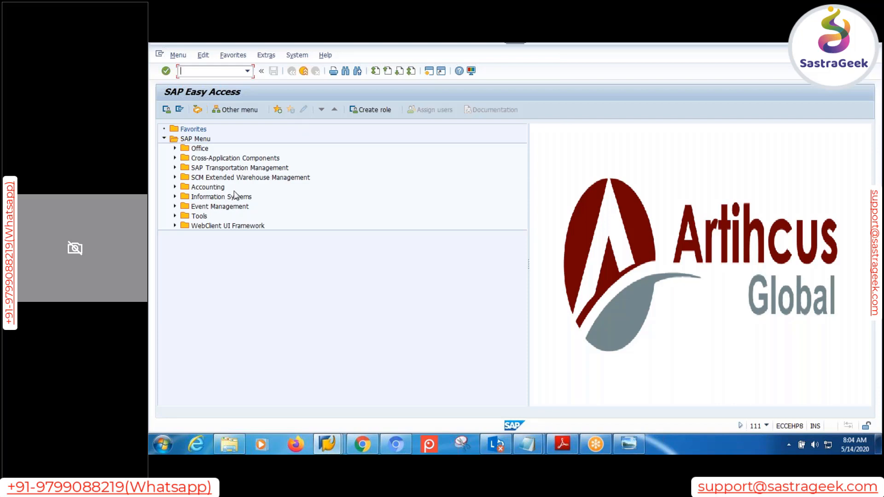
# Start Maintain Inbound Delivery Notification (/SCWM/IDN) from the inbound delivery processing area of Extended Warehouse Management.
pyautogui.click(220, 179)
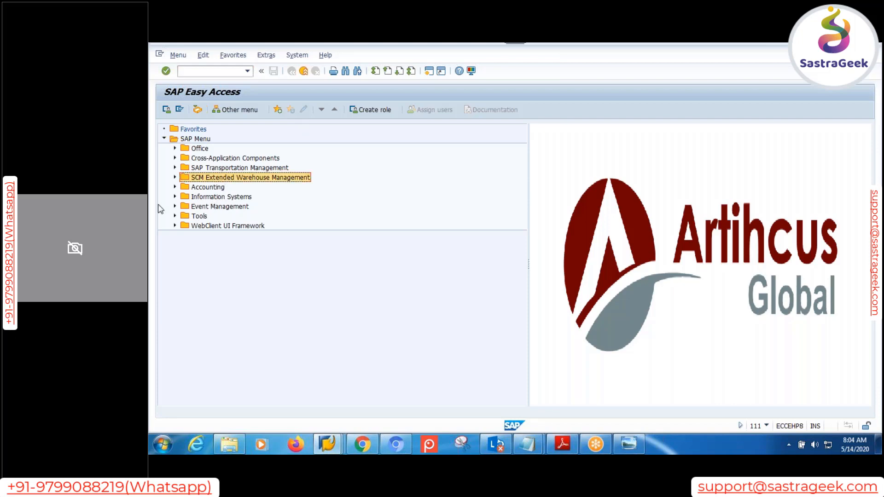
pyautogui.click(175, 177)
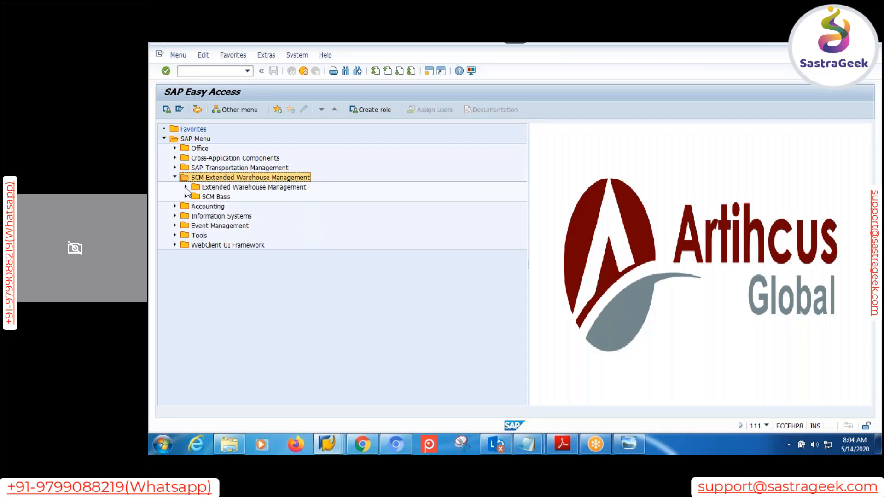
pyautogui.click(185, 187)
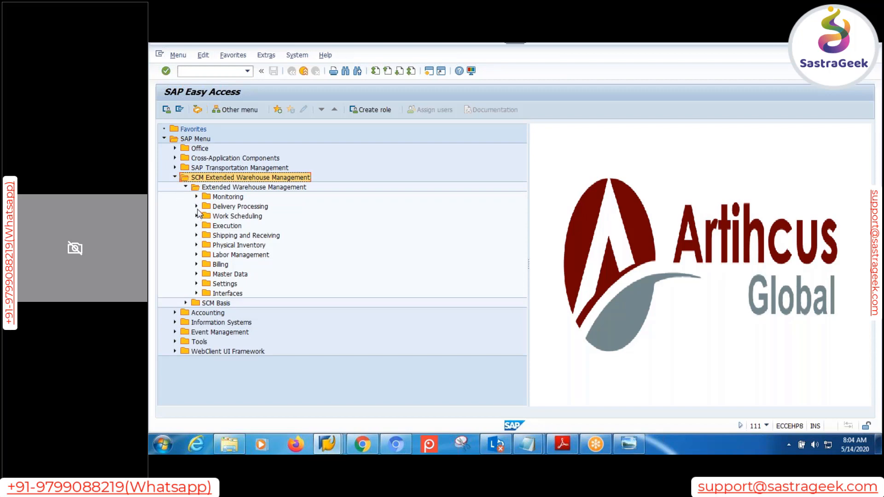
pyautogui.click(196, 207)
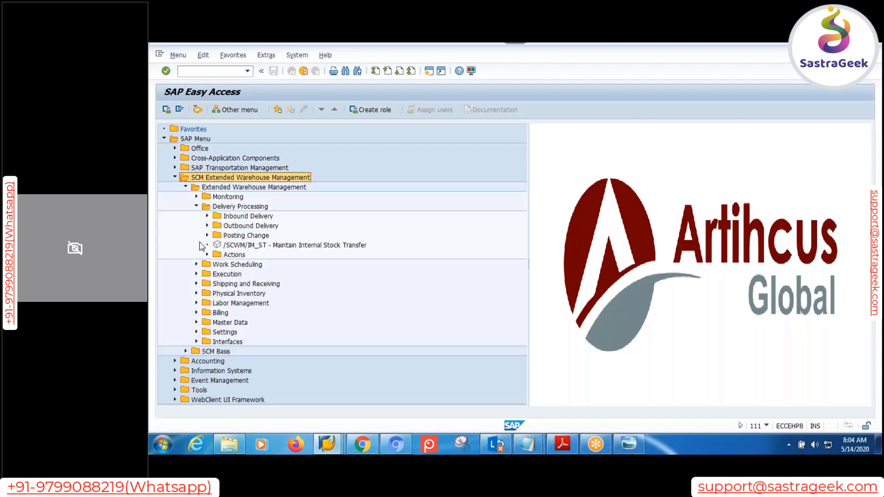
pyautogui.click(206, 216)
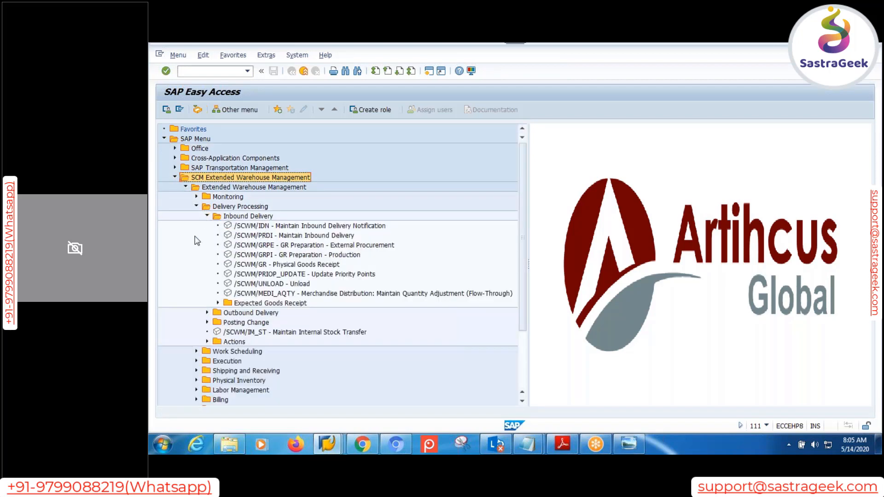
pyautogui.doubleClick(282, 226)
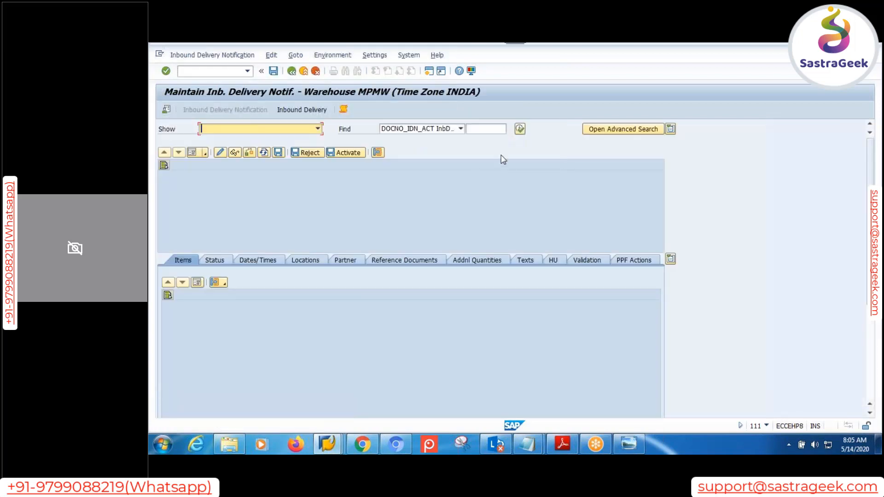
# Search all inbound delivery notifications without criteria and check the items and handling units of the one whose ASN ends in AUTO-HU-01.
pyautogui.click(520, 129)
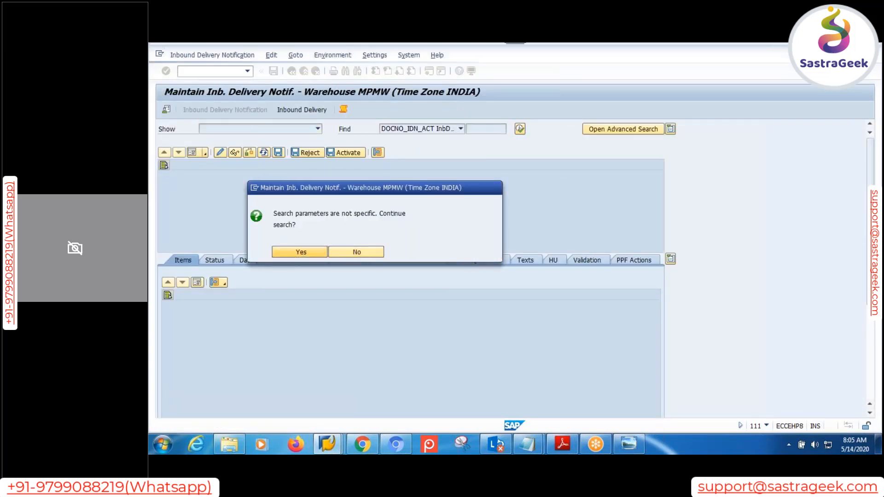
pyautogui.press('Return')
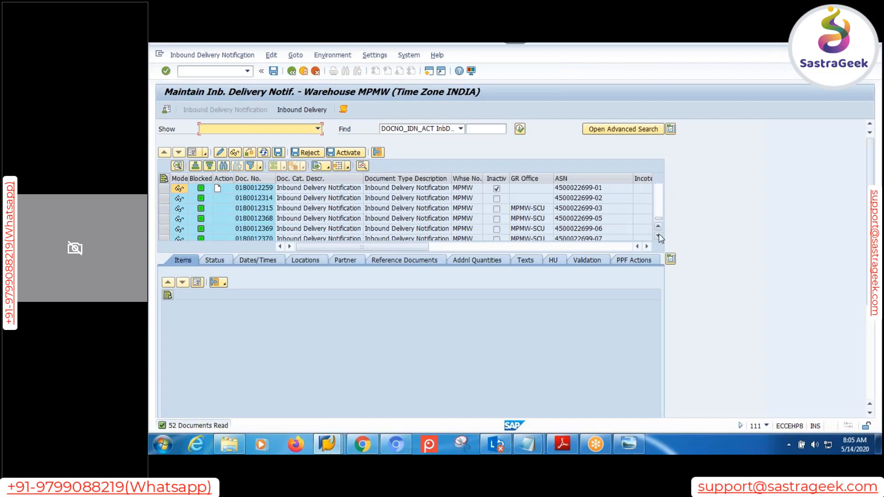
pyautogui.click(582, 230)
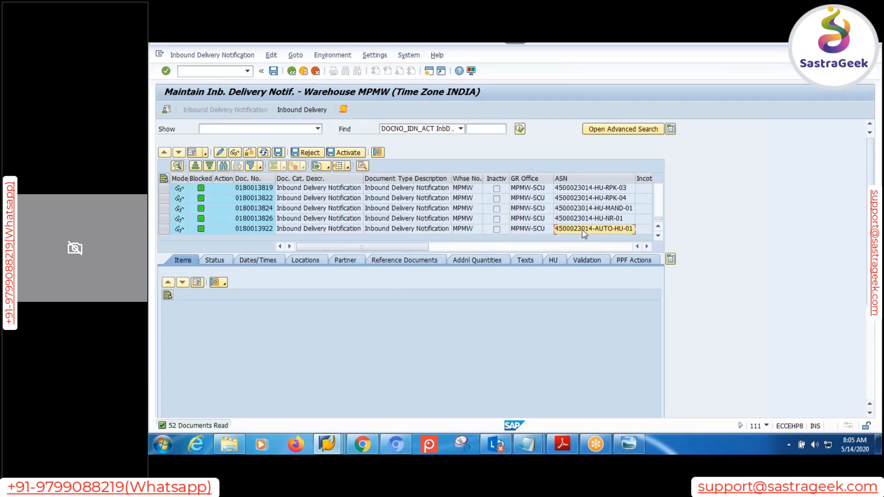
pyautogui.doubleClick(582, 230)
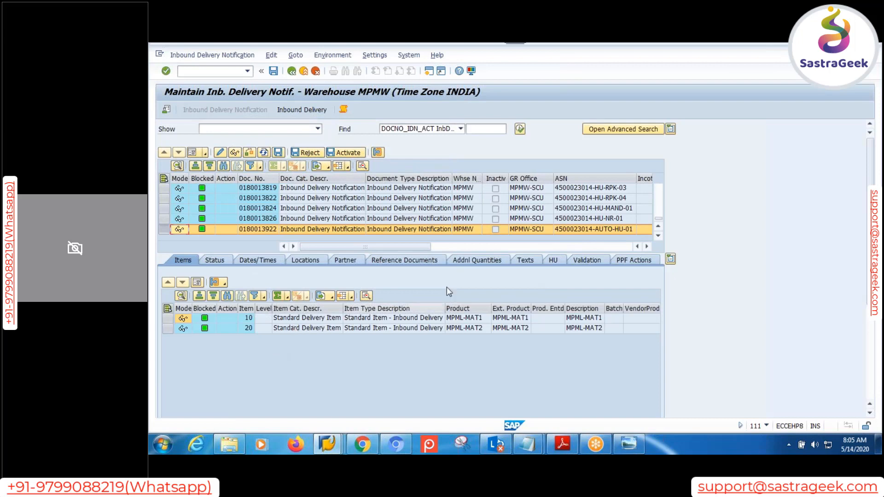
pyautogui.click(552, 260)
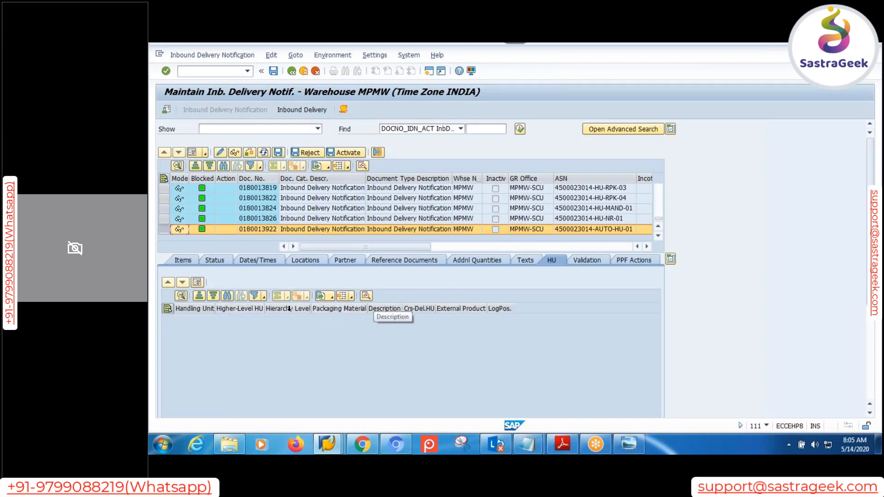
pyautogui.click(172, 259)
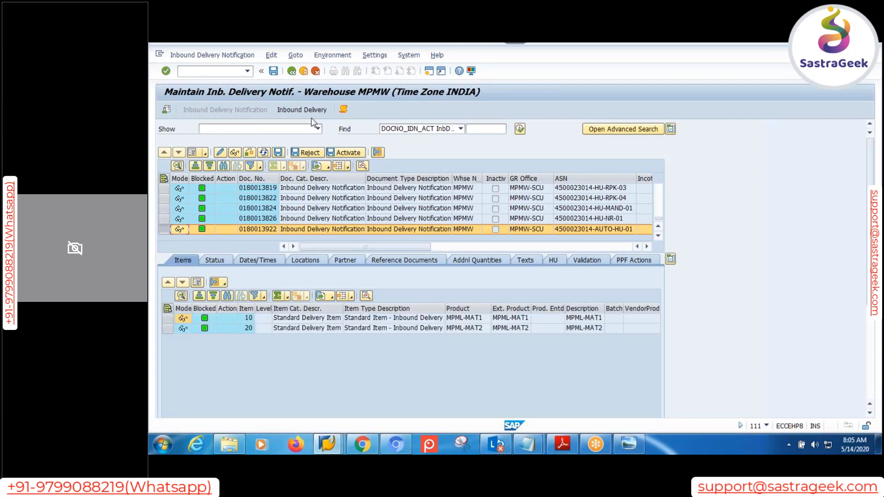
# Go from the notification to its EWM inbound delivery and check the handling units against the MPML-MAT1 and MPML-MAT2 items.
pyautogui.click(302, 110)
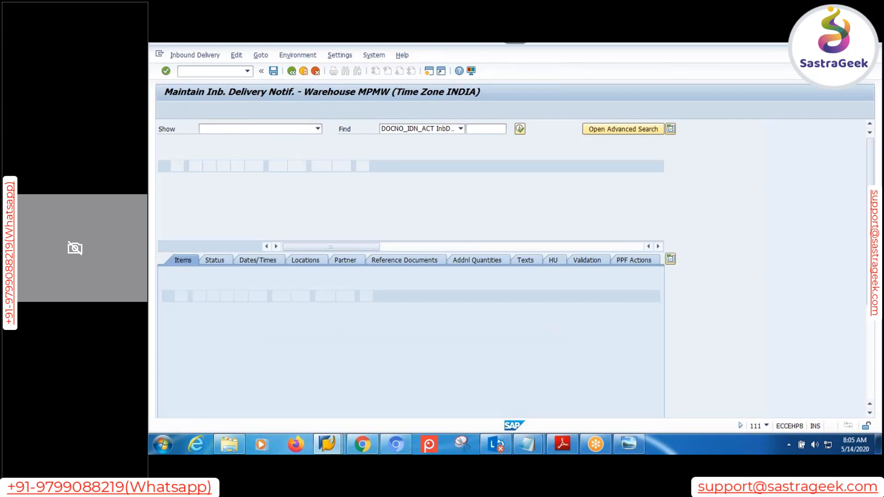
pyautogui.click(167, 328)
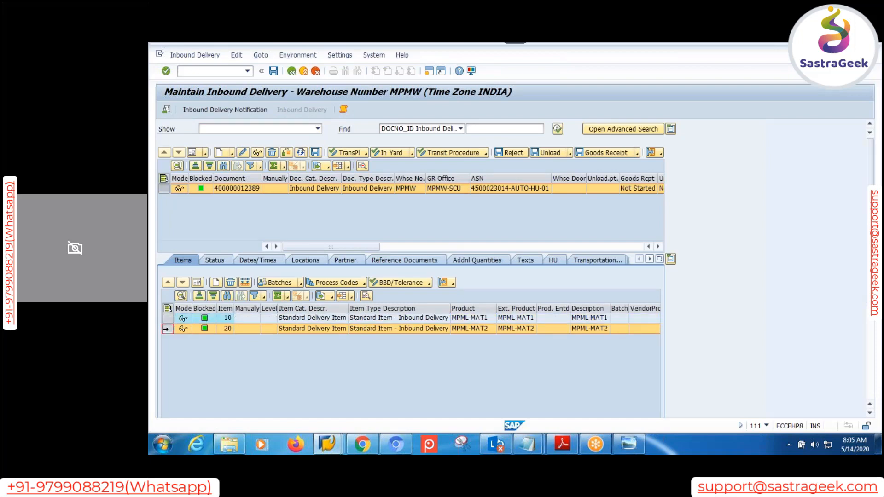
pyautogui.click(553, 264)
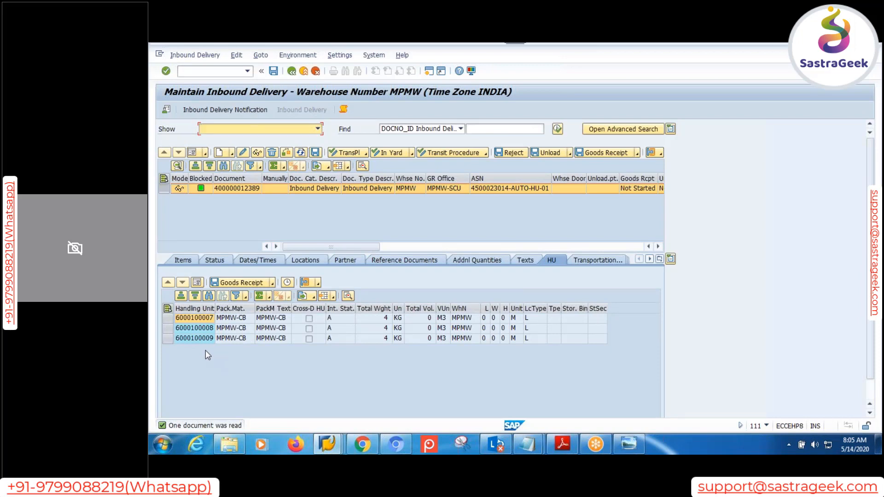
pyautogui.click(183, 261)
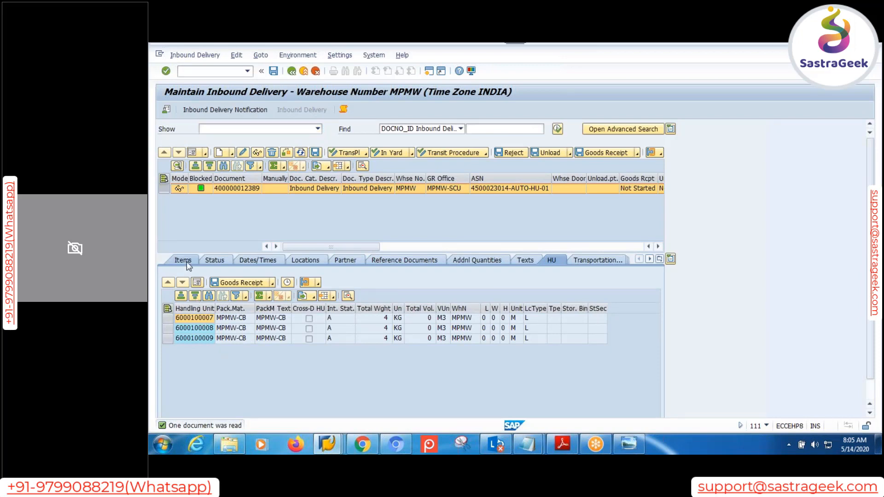
pyautogui.click(560, 262)
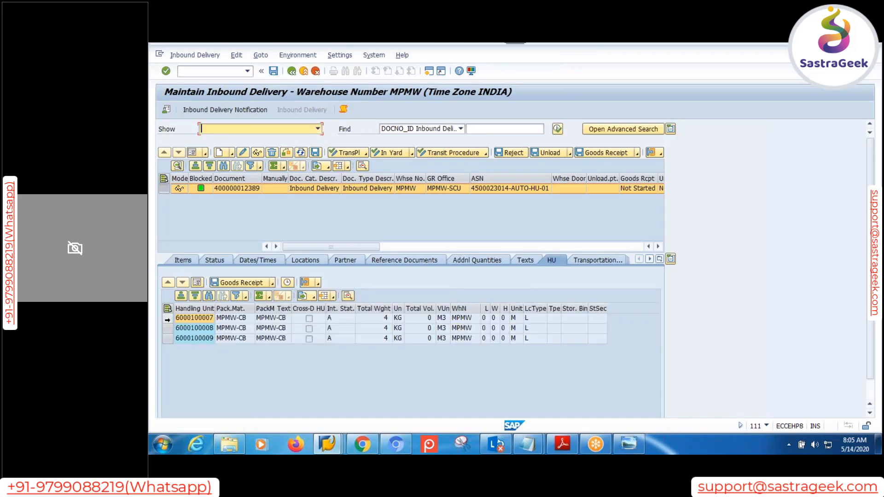
# Display the first handling unit in the work center, expand it to check the packed product and quantity, and return to the delivery.
pyautogui.click(168, 320)
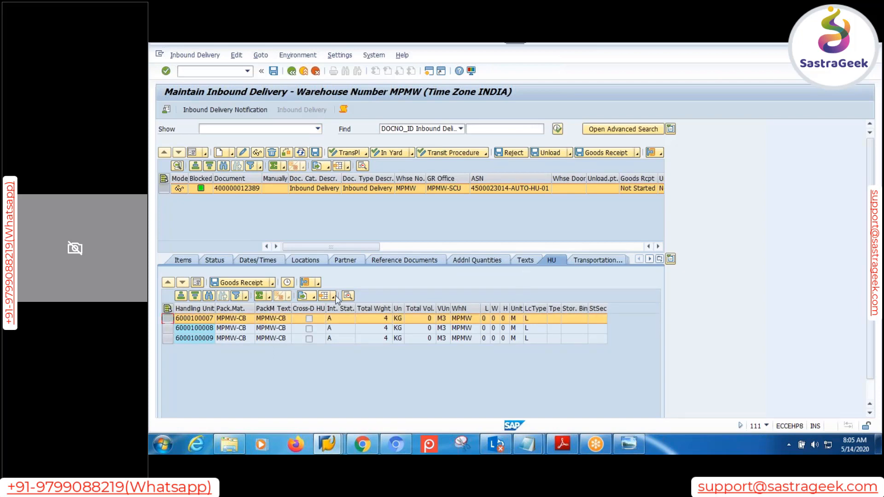
pyautogui.click(317, 282)
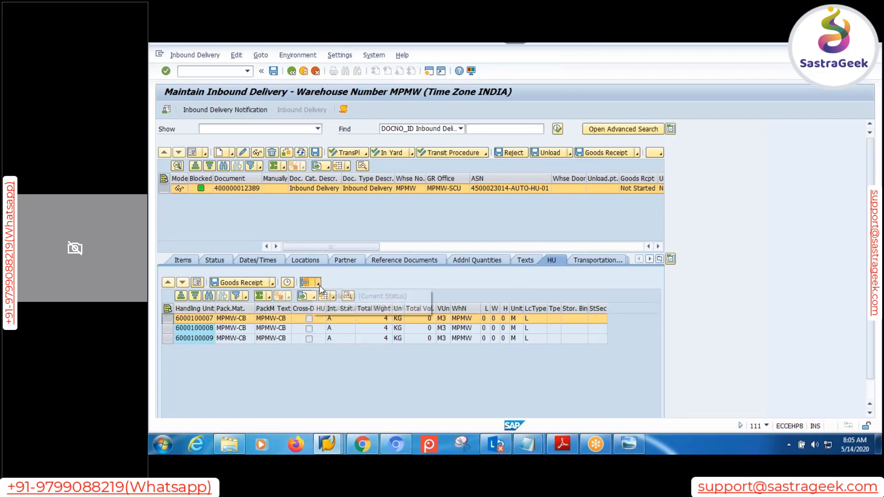
pyautogui.click(347, 296)
pyautogui.click(164, 151)
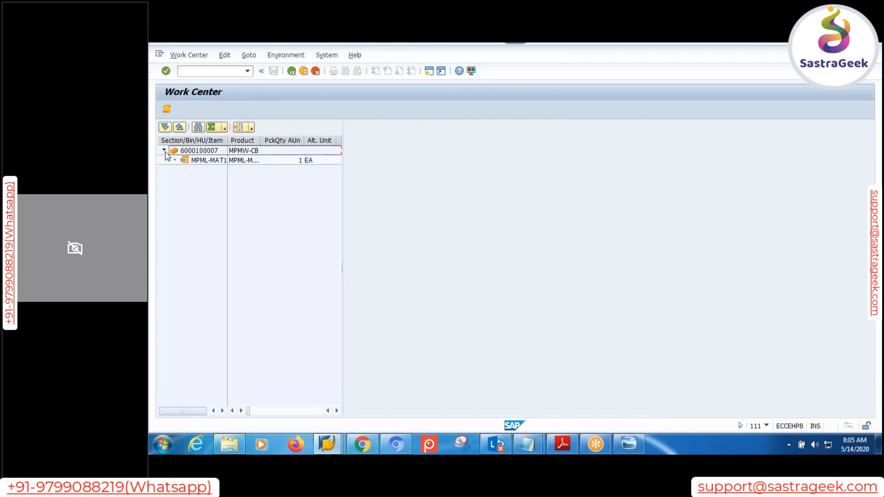
pyautogui.moveTo(228, 142); pyautogui.dragTo(240, 142)
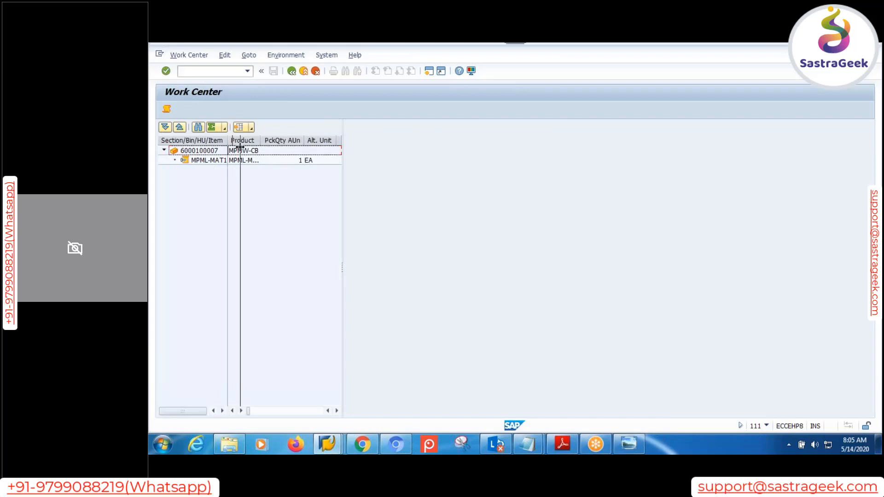
pyautogui.click(316, 163)
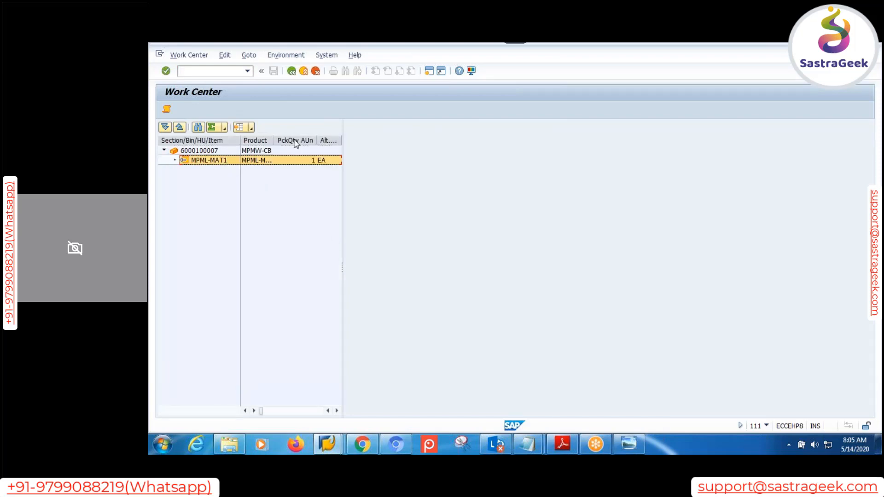
pyautogui.click(292, 71)
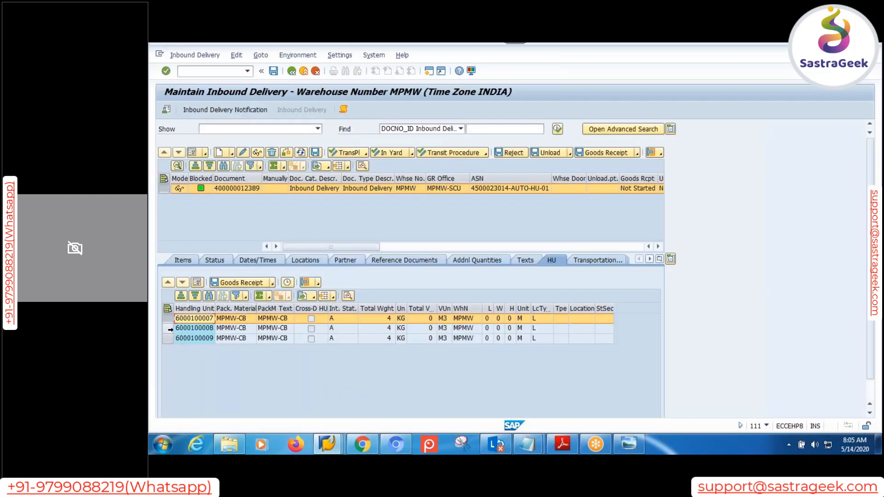
# Inspect the packed contents of the second handling unit in the work center and return to the delivery.
pyautogui.click(169, 329)
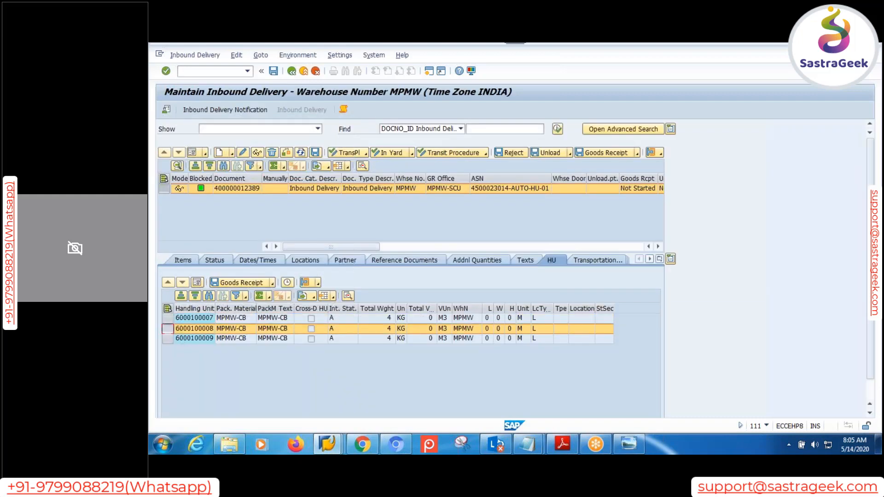
pyautogui.click(317, 284)
pyautogui.click(336, 295)
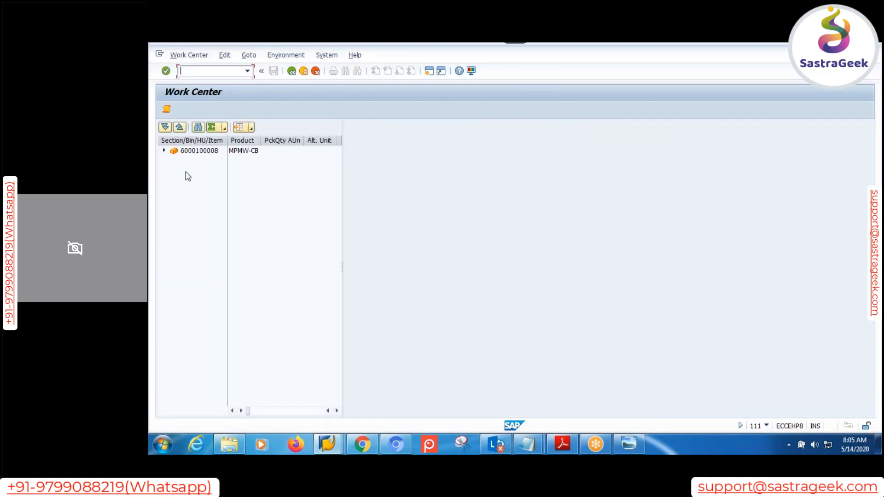
pyautogui.click(164, 151)
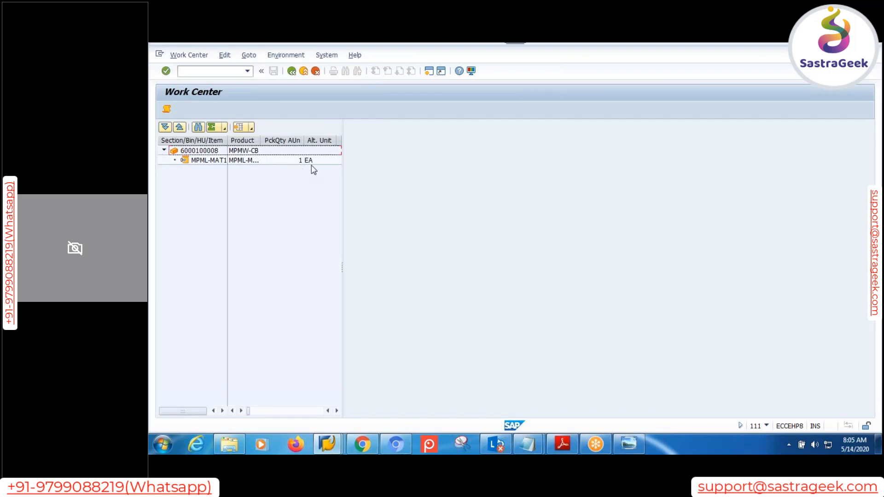
pyautogui.click(292, 70)
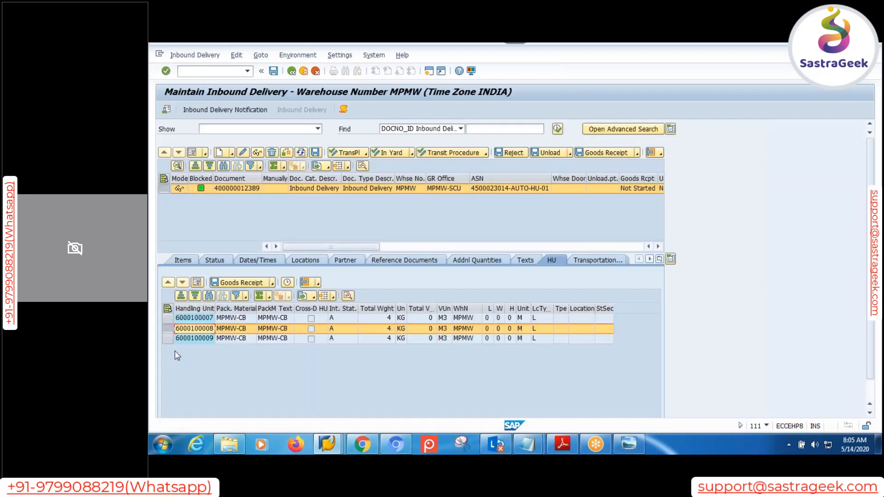
# Inspect the packed contents of the third handling unit in the work center and return to the delivery.
pyautogui.click(167, 339)
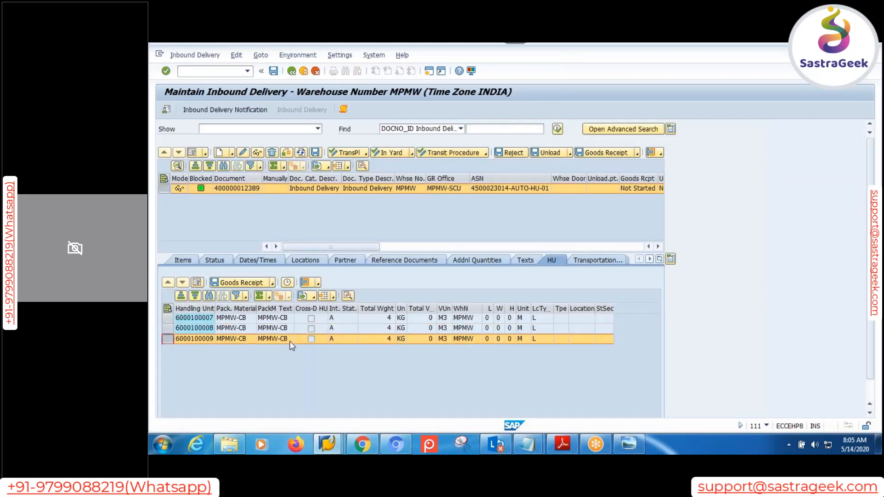
pyautogui.click(319, 285)
pyautogui.click(350, 296)
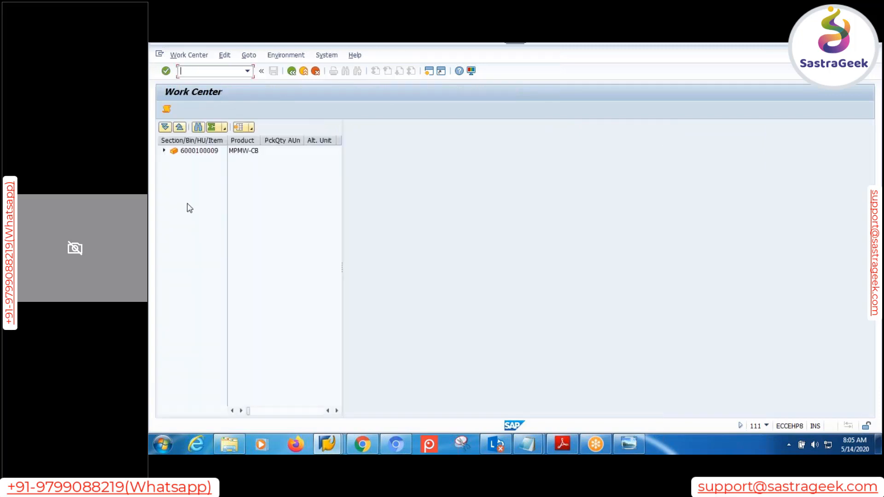
pyautogui.click(163, 151)
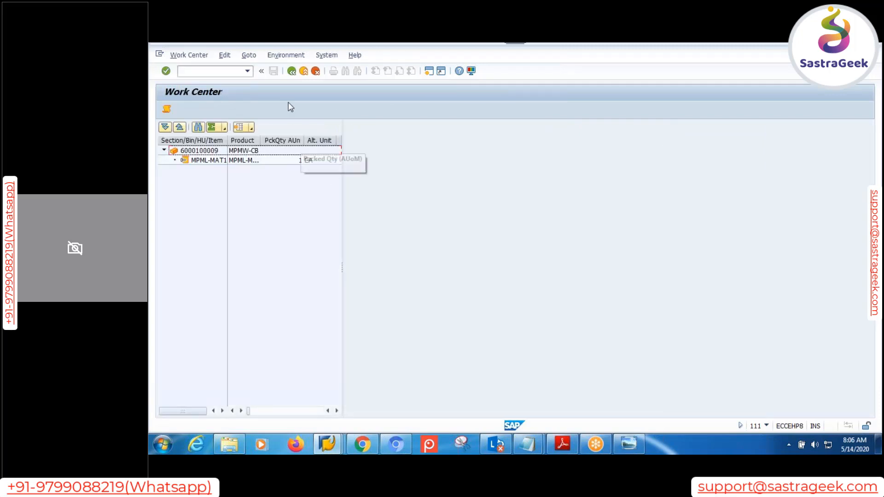
pyautogui.click(292, 71)
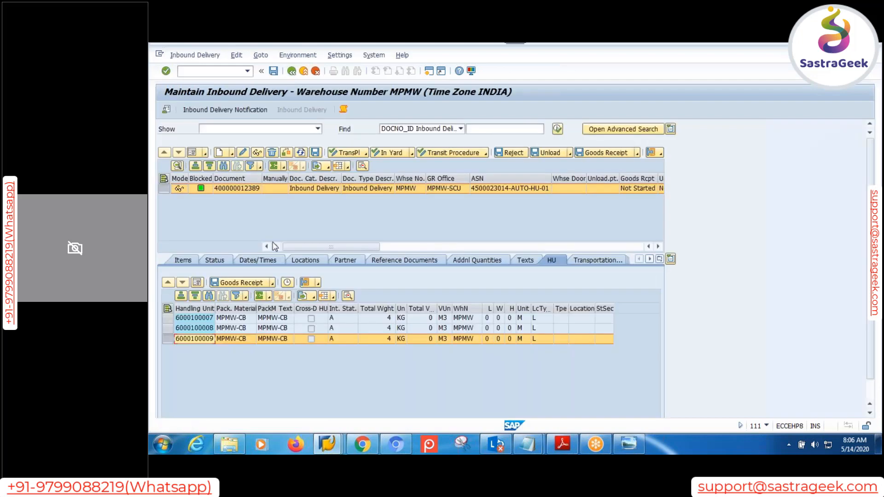
# Create a second version of packaging specification 1790, set the MPMW-LEVEL-02 (MAIN) target quantity to 5, and activate it.
pyautogui.click(228, 374)
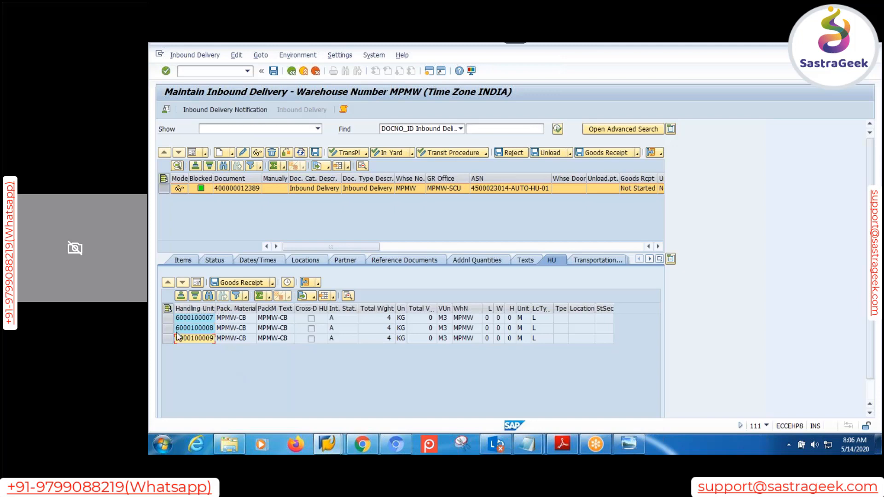
pyautogui.click(327, 445)
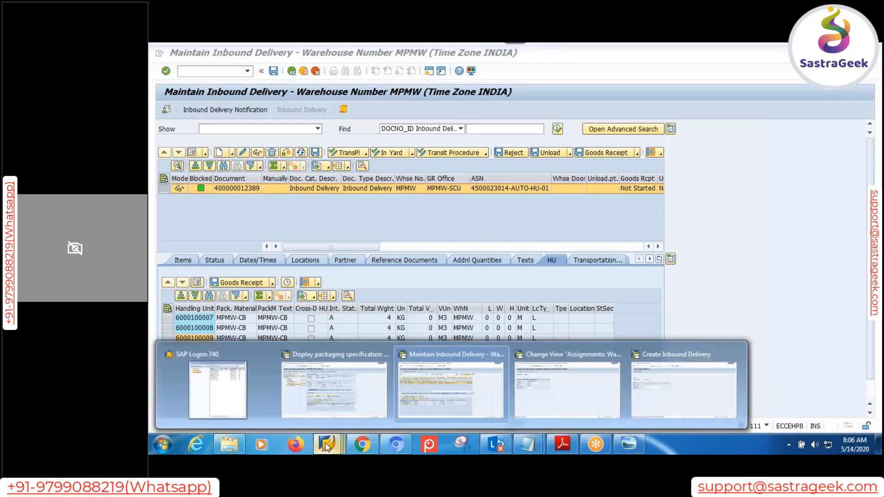
pyautogui.click(330, 385)
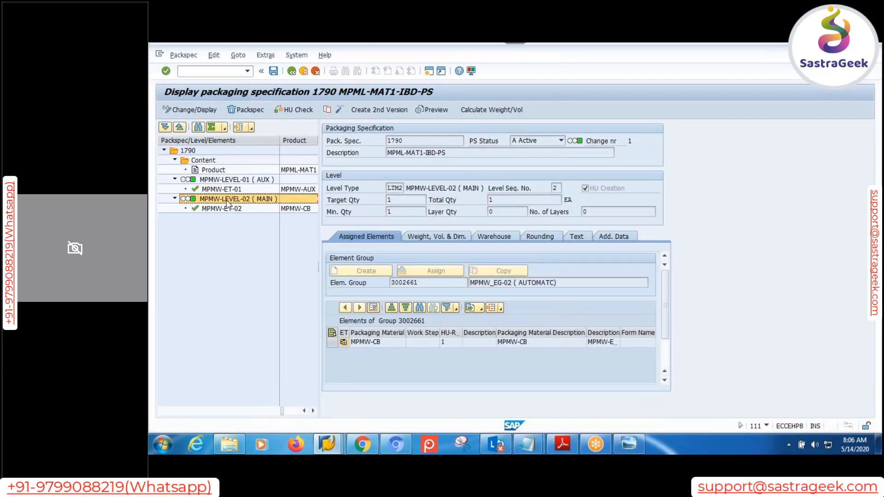
pyautogui.click(394, 210)
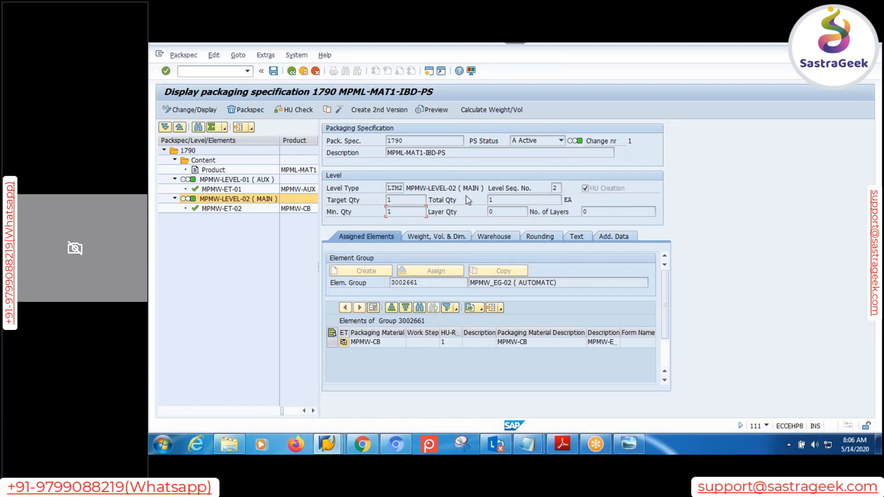
pyautogui.click(379, 110)
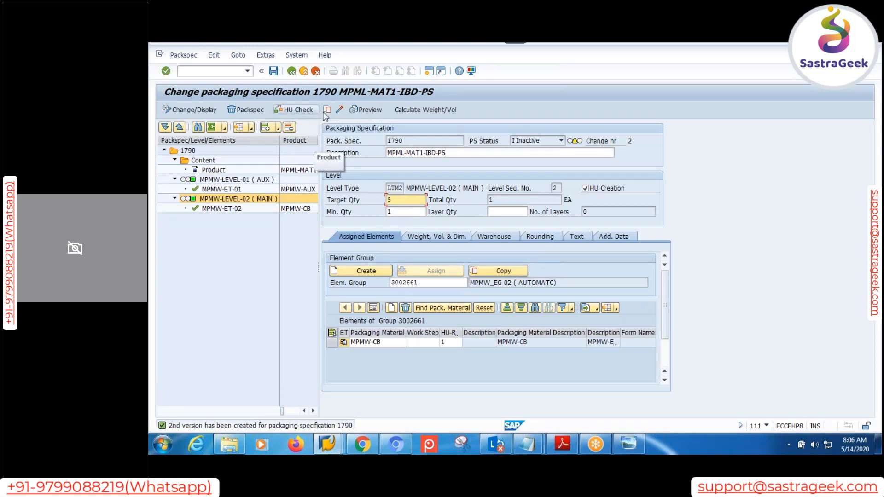
pyautogui.click(340, 110)
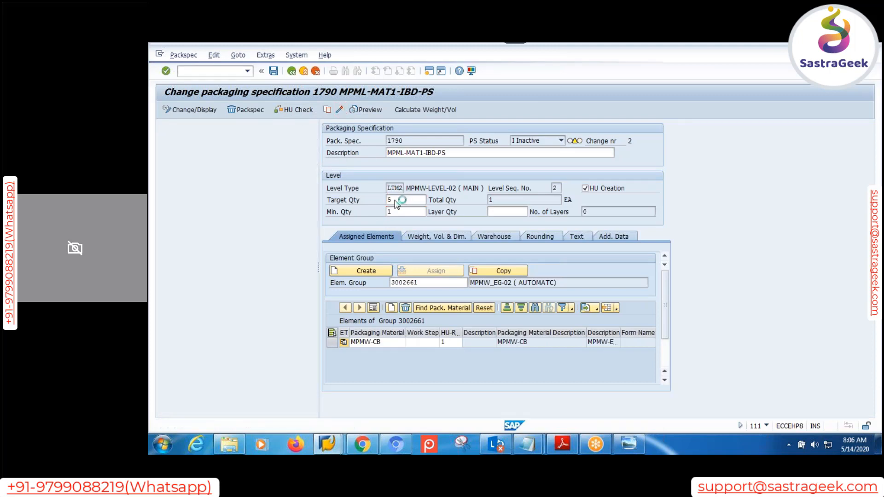
# Start another inbound delivery for the same purchase order, with its external ID ending in AUTO-HU-02.
pyautogui.click(327, 444)
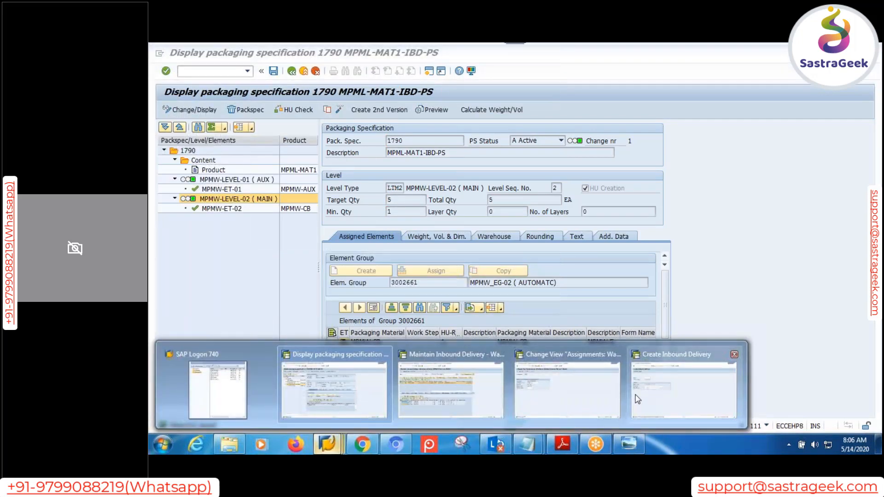
pyautogui.click(675, 391)
pyautogui.click(283, 213)
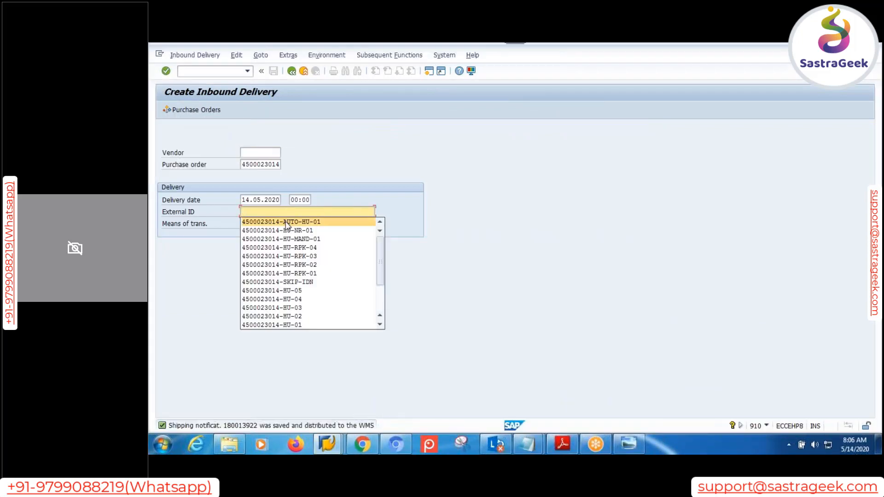
pyautogui.click(284, 220)
pyautogui.press('Return')
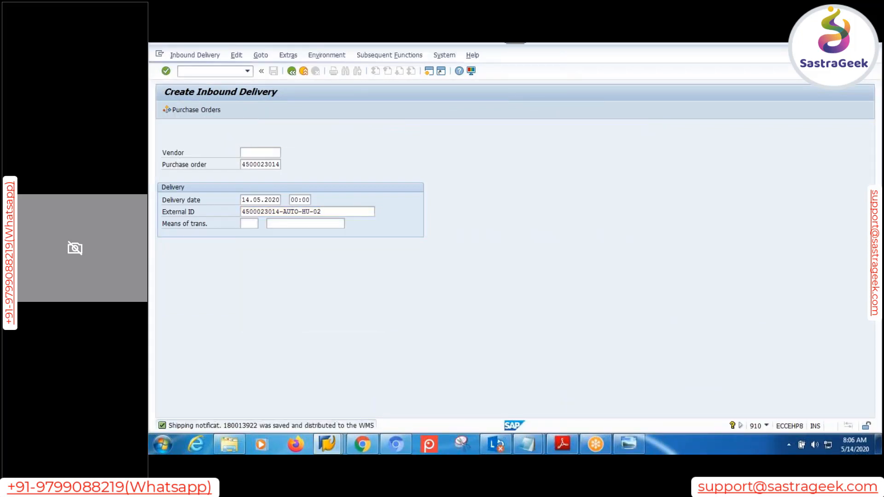
# Set the delivery quantities of MPML-MAT1 and MPML-MAT2 to 3 each and save the inbound delivery.
pyautogui.moveTo(293, 250); pyautogui.dragTo(210, 248)
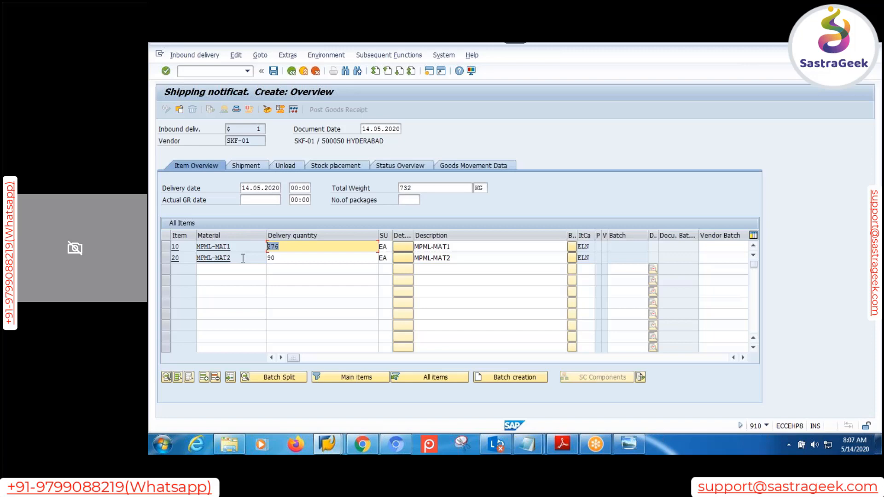
pyautogui.write('3')
pyautogui.click(307, 256)
pyautogui.moveTo(304, 257); pyautogui.dragTo(269, 258)
pyautogui.write('3')
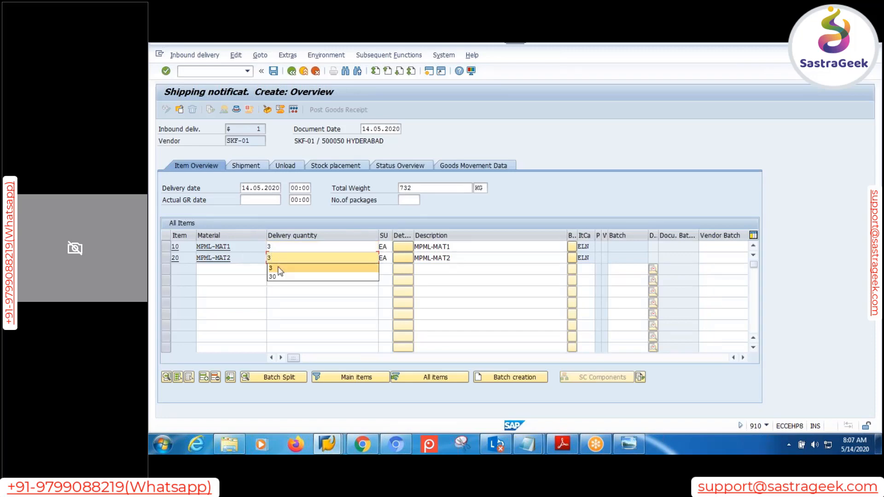
pyautogui.click(273, 70)
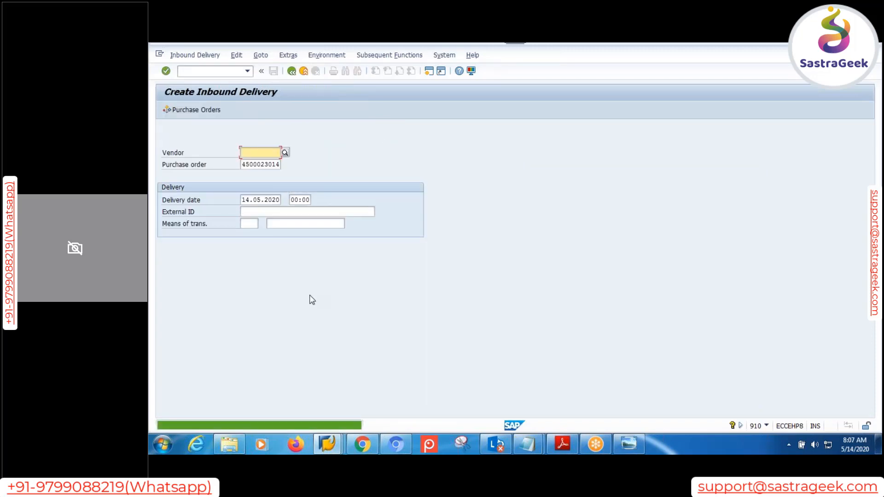
# Search all EWM inbound delivery notifications, open the one whose ASN ends in AUTO-HU-02, and check its handling units.
pyautogui.click(323, 447)
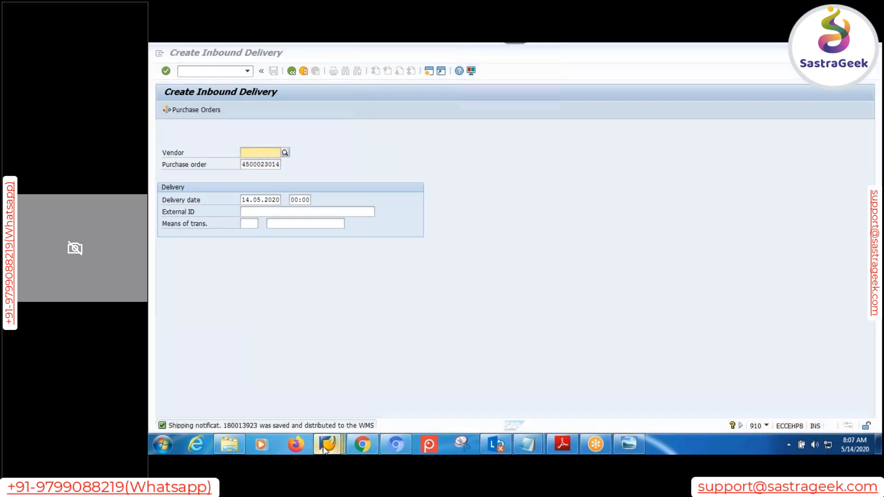
pyautogui.click(450, 400)
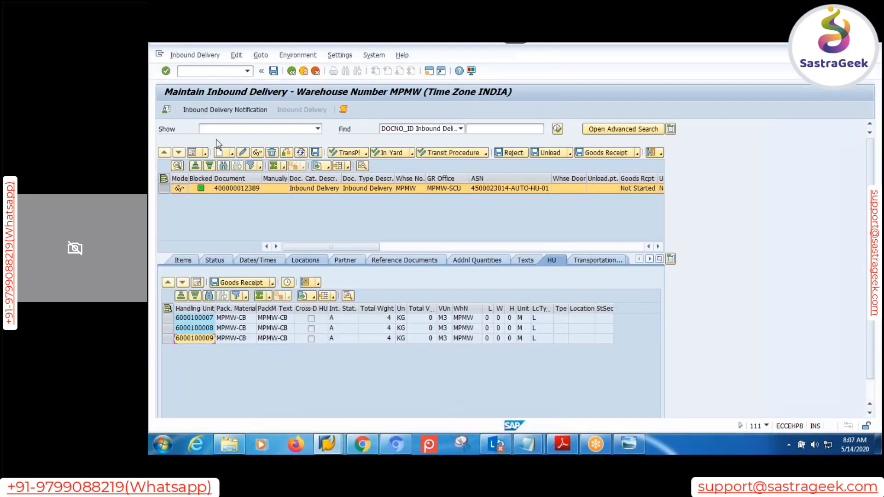
pyautogui.click(249, 110)
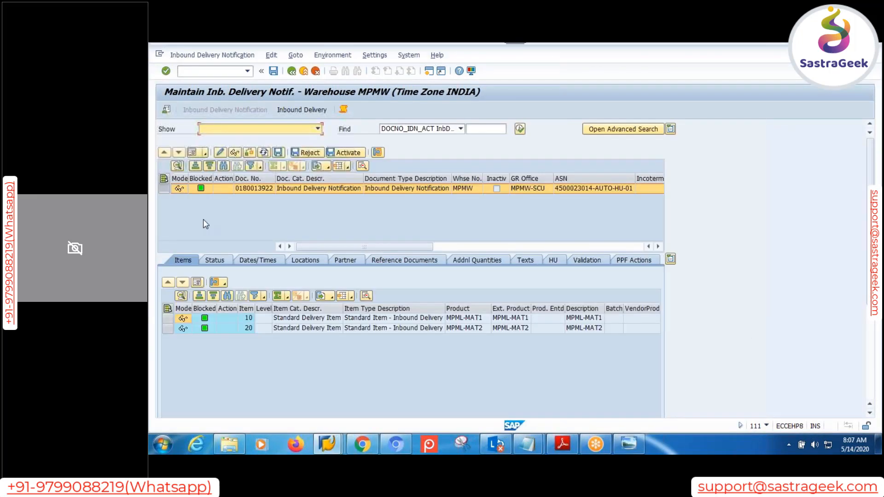
pyautogui.click(520, 129)
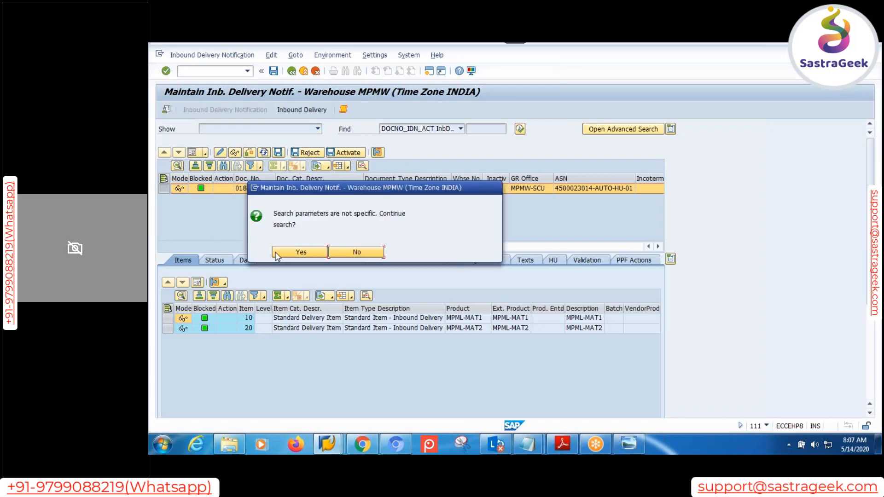
pyautogui.click(277, 256)
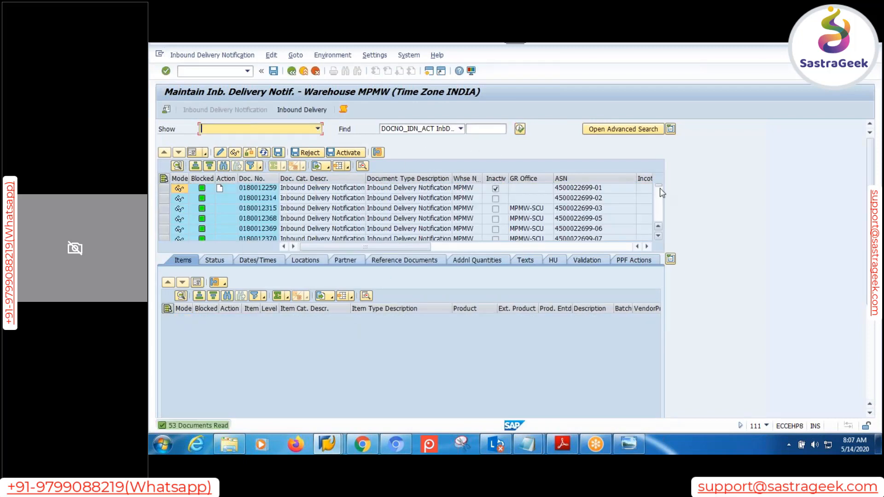
pyautogui.moveTo(659, 186); pyautogui.dragTo(659, 237)
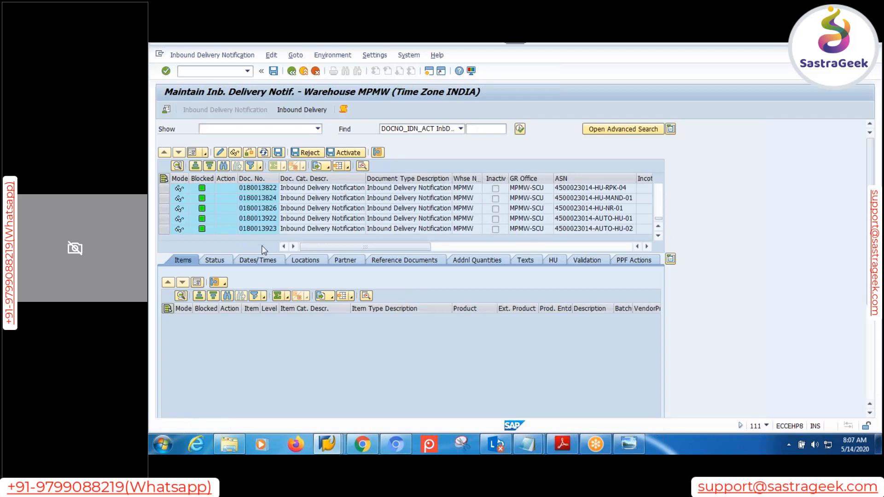
pyautogui.click(258, 229)
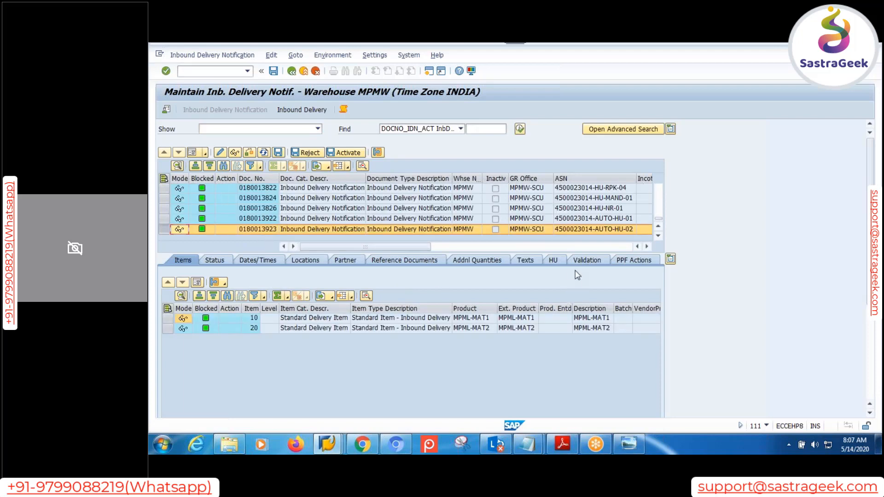
pyautogui.click(553, 260)
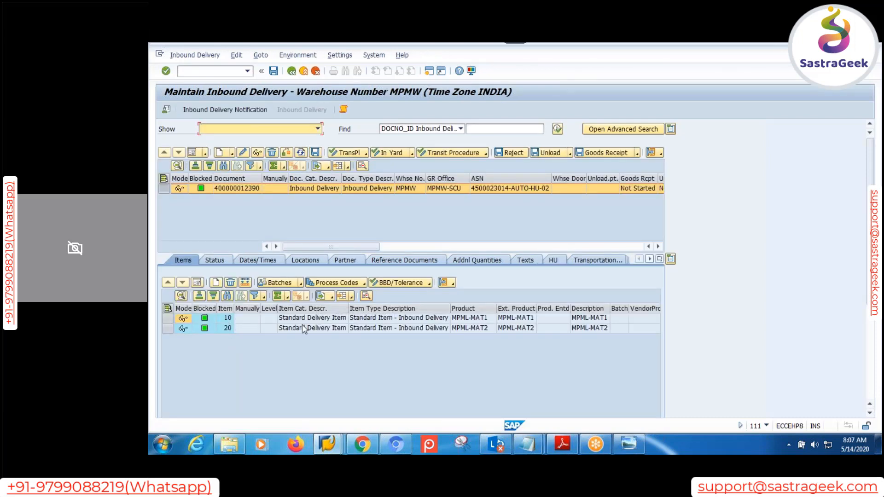
# Display the AUTO-HU-02 inbound delivery's handling unit in the work center and expand it to check the packed product and quantity.
pyautogui.click(551, 261)
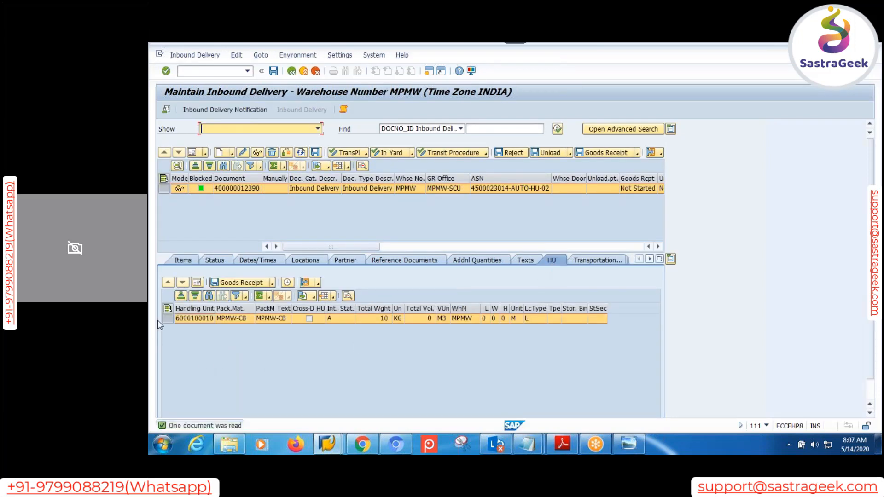
pyautogui.click(318, 282)
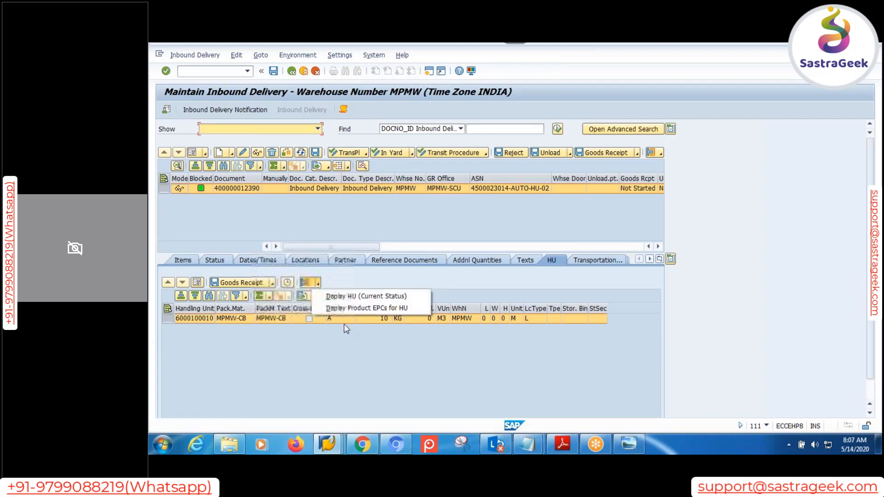
pyautogui.click(350, 296)
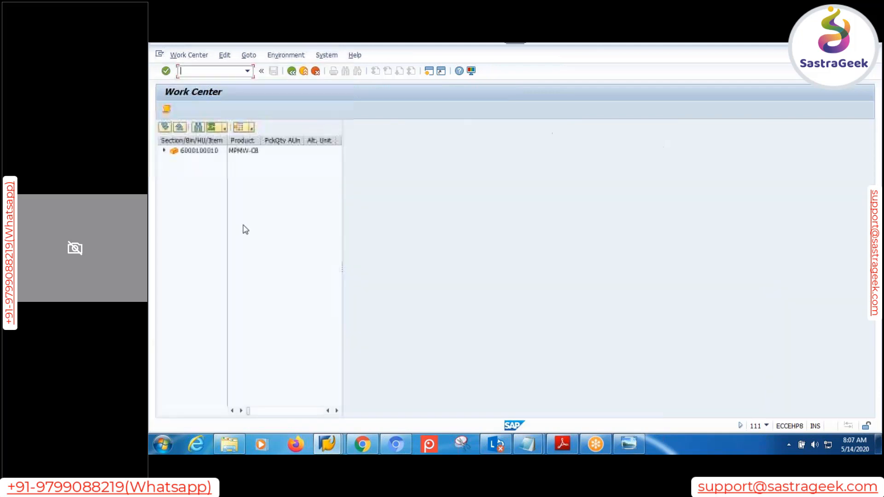
pyautogui.click(164, 151)
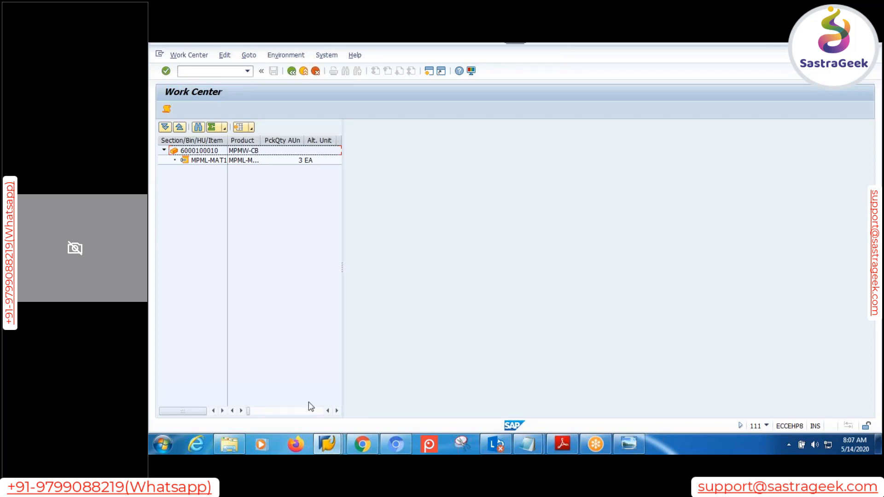
# Create a new version of packaging specification 1790 with minimum quantity 5 on MPMW-LEVEL-02 (MAIN), activate it, and return to the overview.
pyautogui.click(331, 443)
pyautogui.click(355, 420)
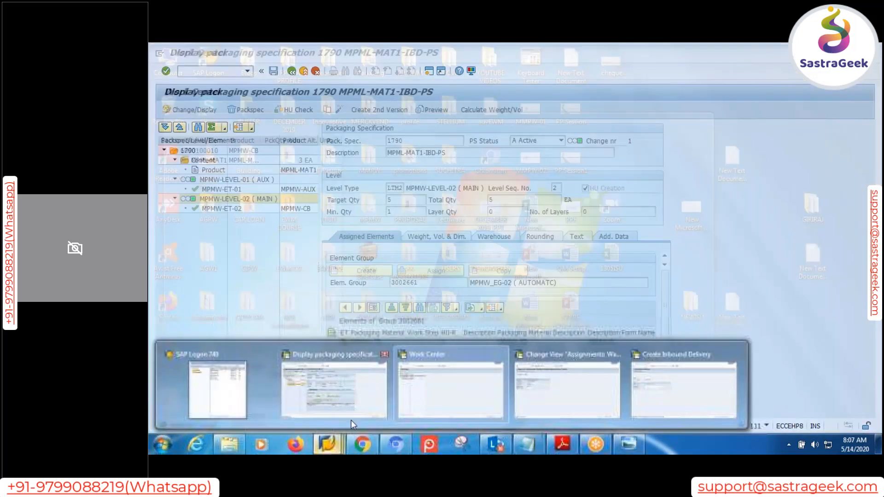
pyautogui.click(405, 212)
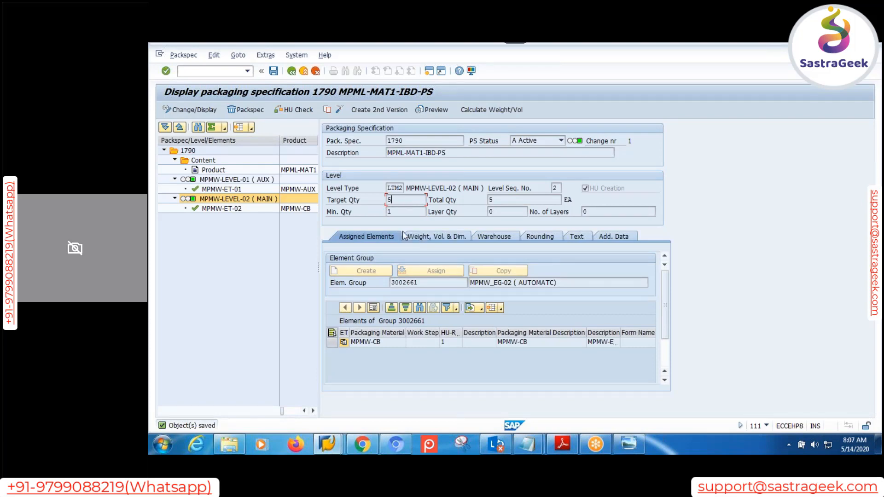
pyautogui.click(377, 111)
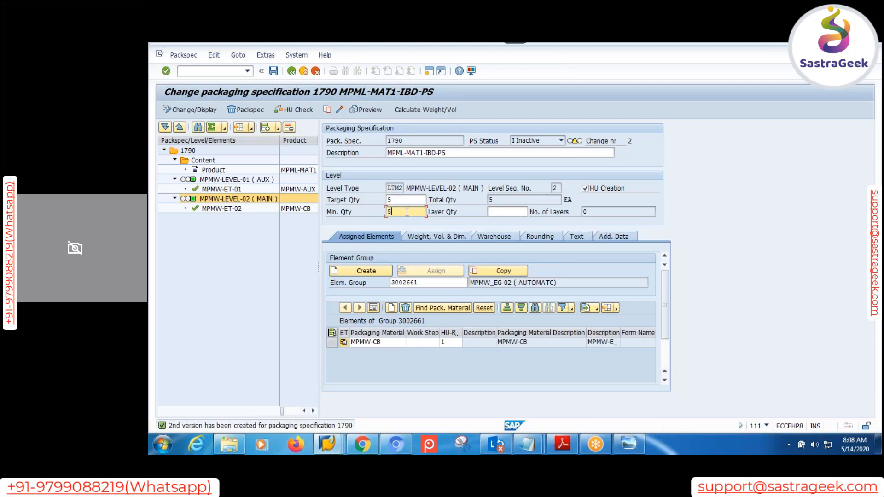
pyautogui.click(399, 200)
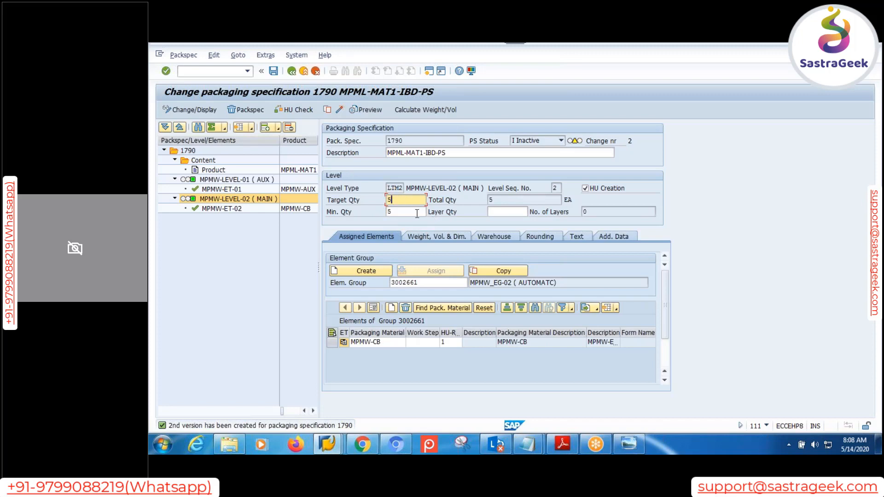
pyautogui.click(416, 213)
pyautogui.click(410, 200)
pyautogui.click(339, 111)
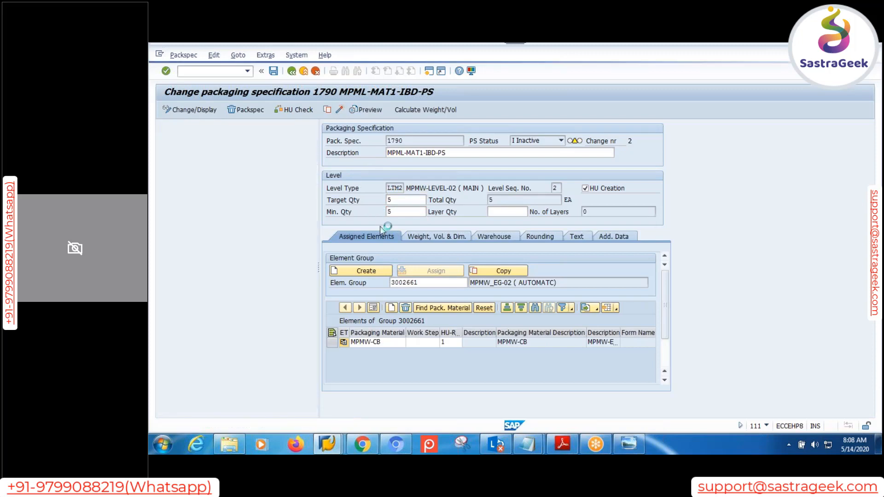
pyautogui.click(291, 70)
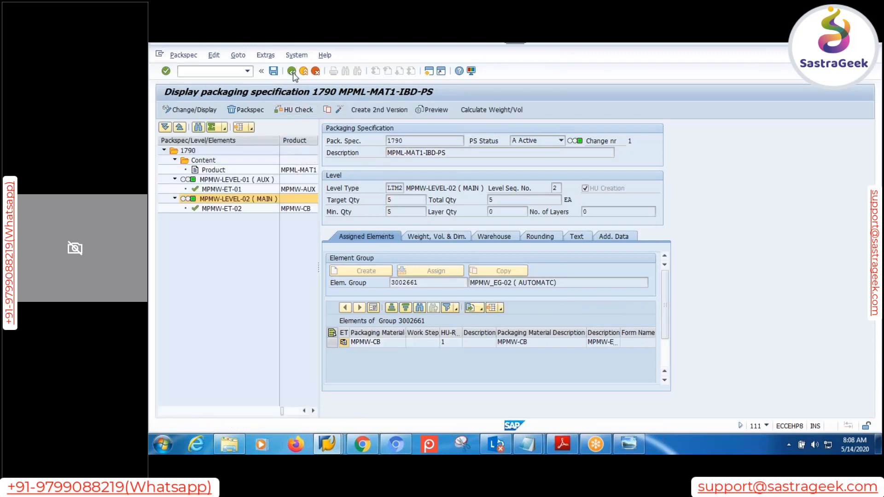
# Start a further inbound delivery for the same purchase order, with its external ID ending in AUTO-HU-03.
pyautogui.moveTo(328, 444)
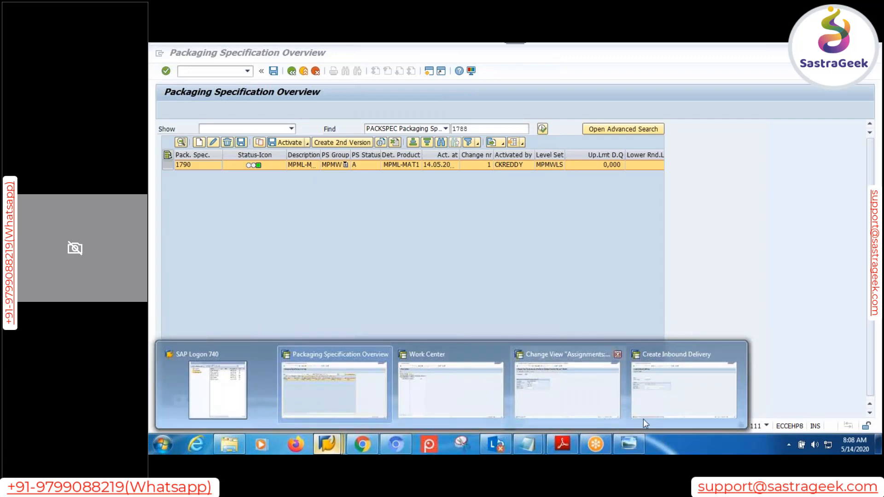
pyautogui.click(679, 394)
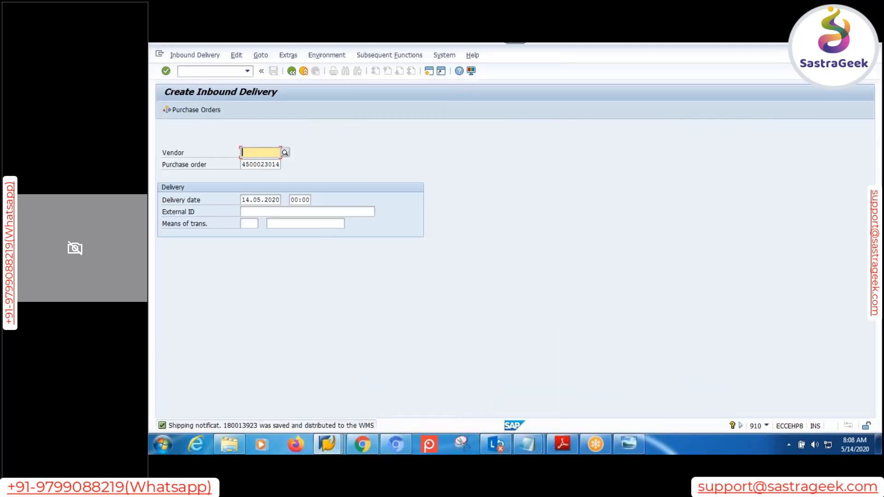
pyautogui.click(322, 212)
pyautogui.click(323, 222)
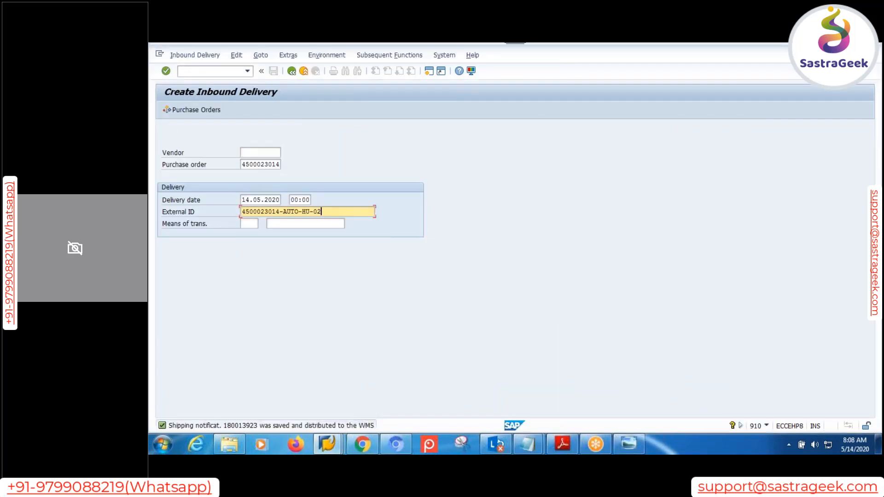
pyautogui.press('BackSpace')
pyautogui.write('3')
pyautogui.press('Return')
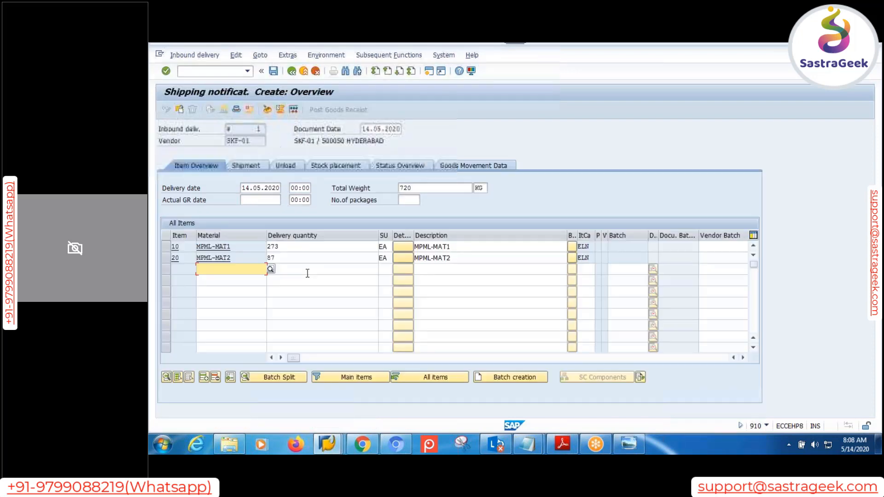
# Set the delivery quantity of both MPML-MAT1 and MPML-MAT2 to 3 EA and save the AUTO-HU-03 inbound delivery.
pyautogui.click(301, 247)
pyautogui.write('3')
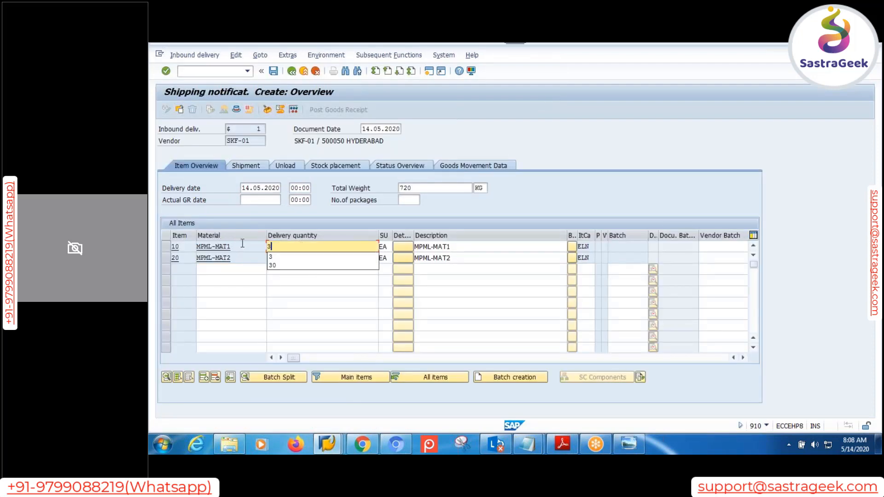
pyautogui.click(294, 259)
pyautogui.write('3')
pyautogui.click(277, 268)
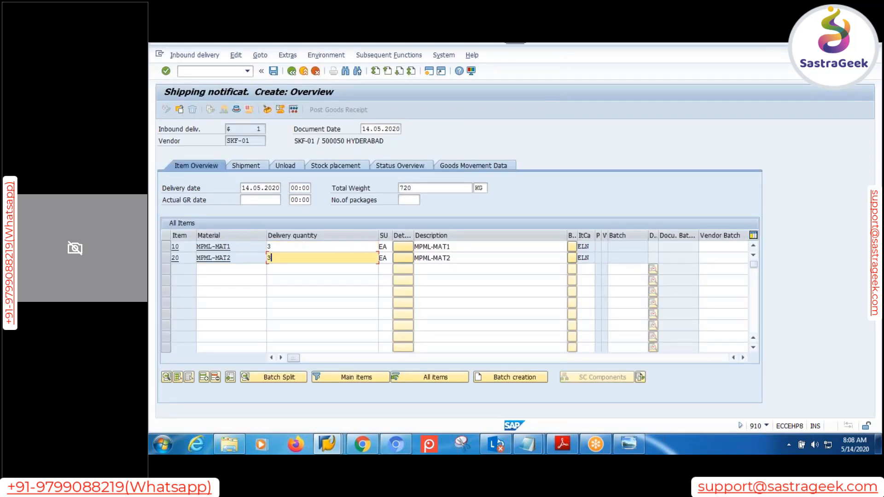
pyautogui.click(273, 71)
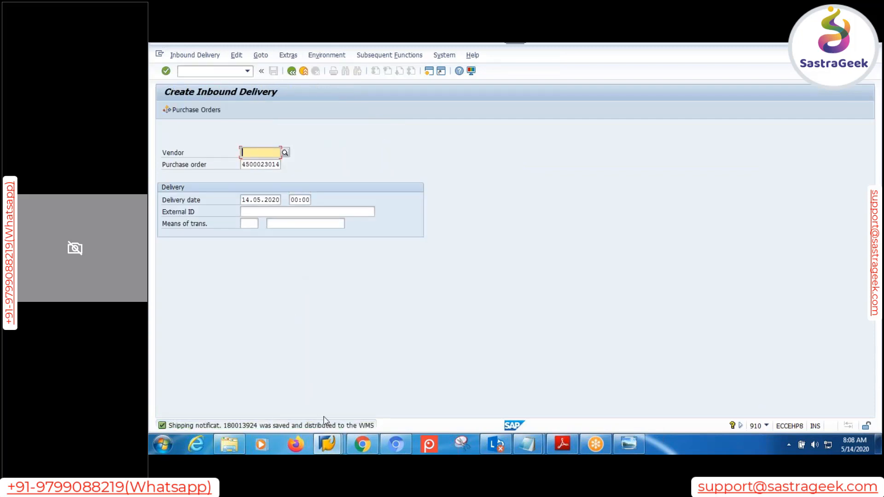
# Refresh the EWM inbound delivery notifications, open the inbound delivery whose ASN ends in AUTO-HU-03, and check its handling units.
pyautogui.click(327, 444)
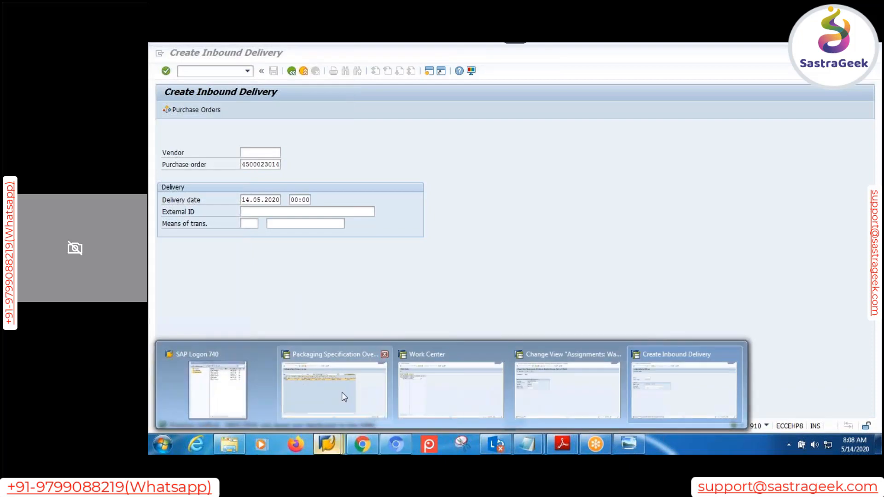
pyautogui.click(435, 399)
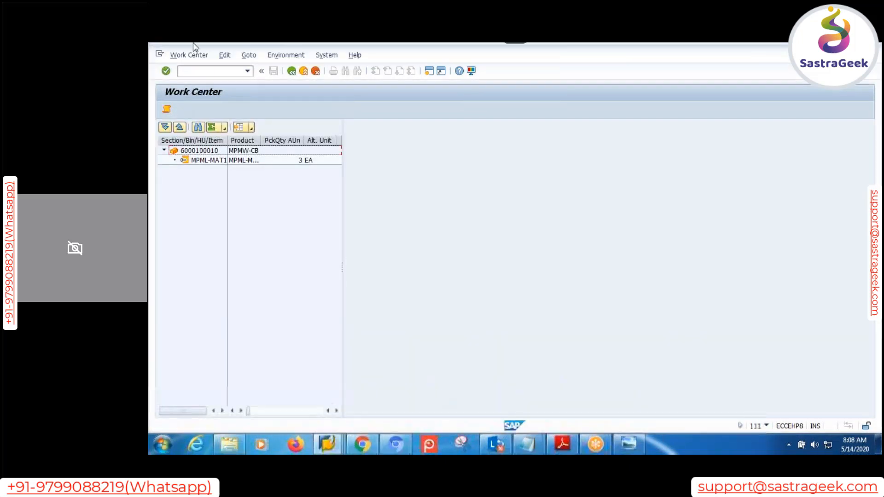
pyautogui.click(291, 72)
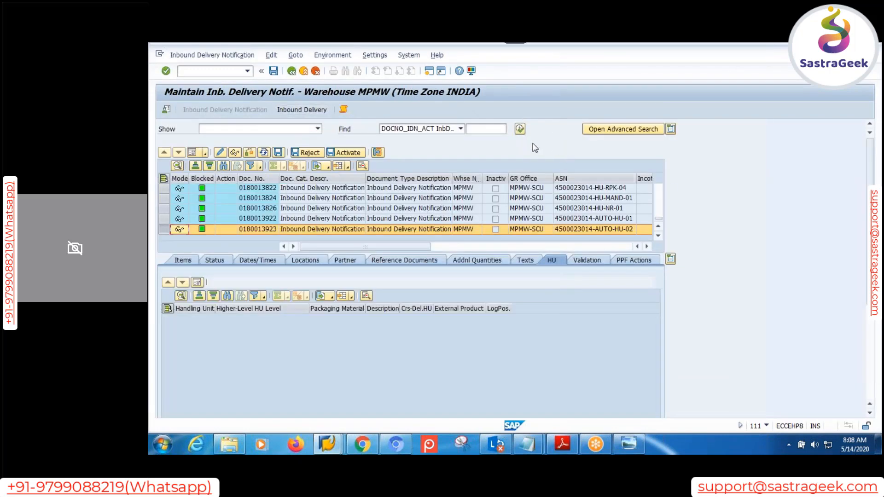
pyautogui.click(520, 129)
pyautogui.click(301, 252)
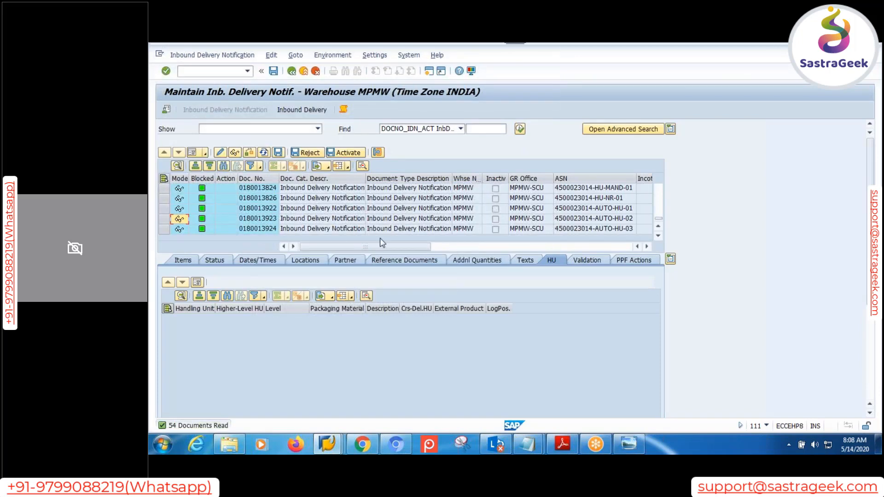
pyautogui.click(251, 229)
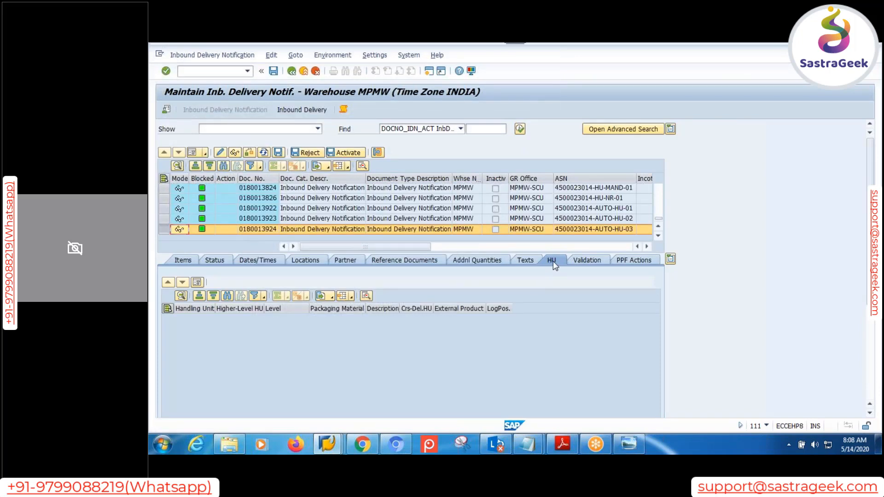
pyautogui.click(305, 110)
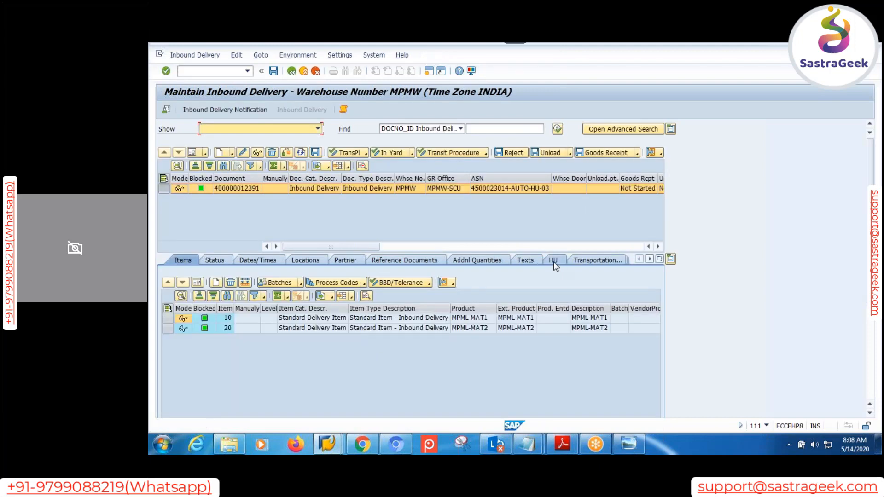
pyautogui.click(553, 260)
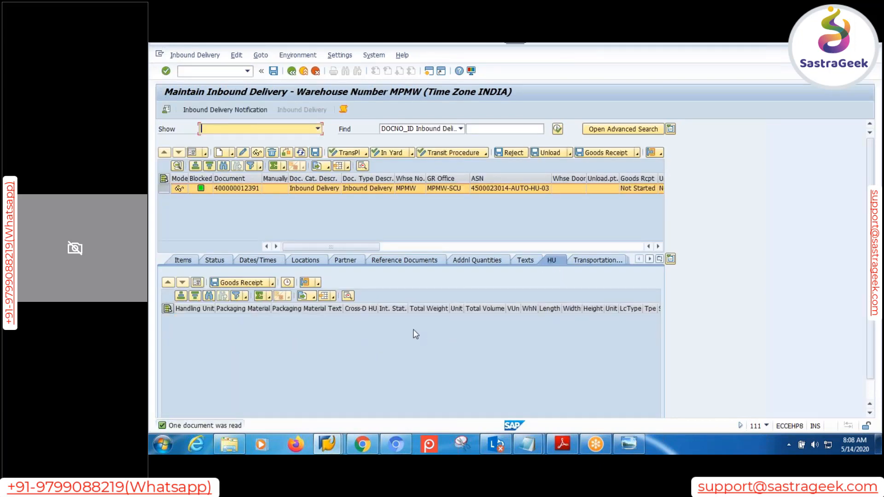
# Display packaging specification 1790 and review the target and minimum quantities of MPMW-LEVEL-02 (MAIN).
pyautogui.click(327, 445)
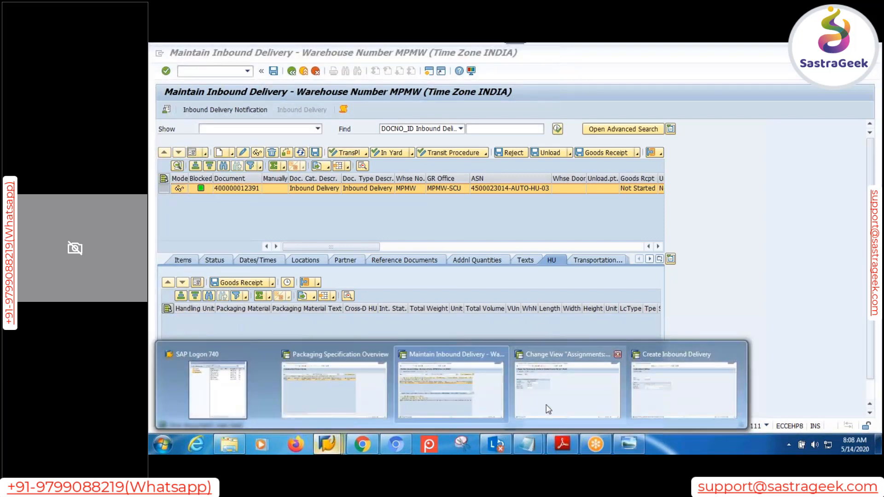
pyautogui.click(357, 399)
pyautogui.click(181, 143)
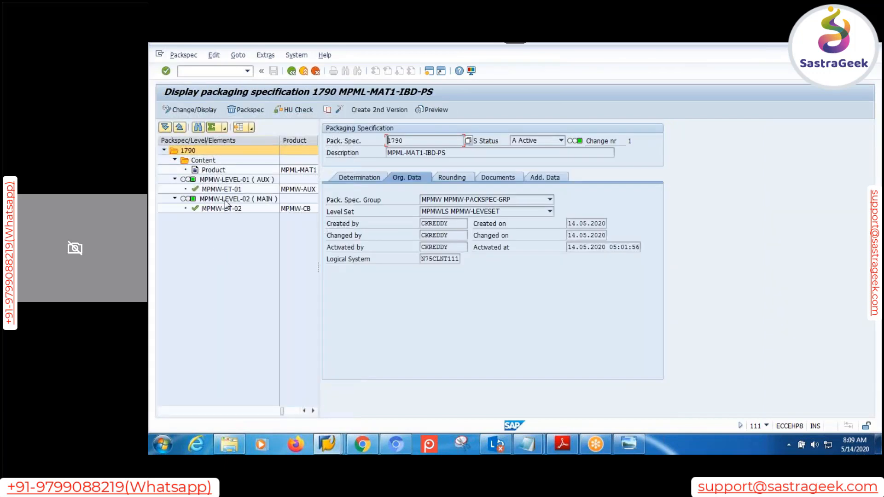
pyautogui.click(230, 200)
pyautogui.click(411, 202)
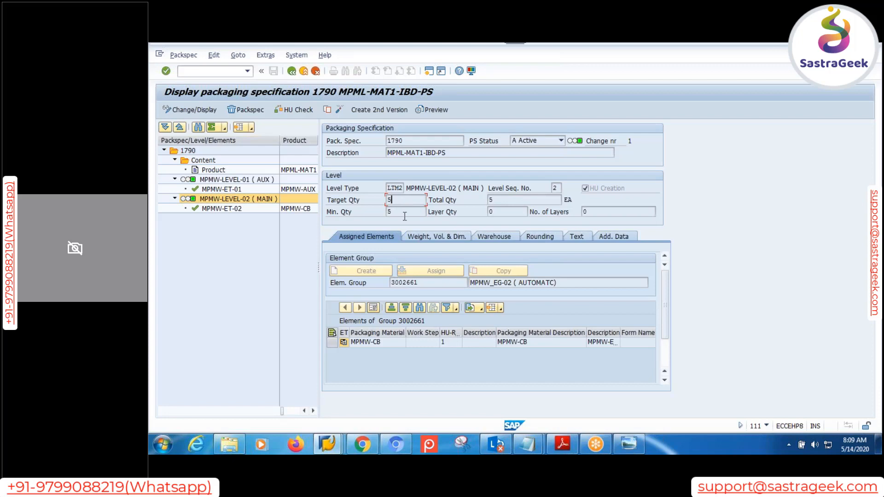
pyautogui.click(402, 201)
# Start another inbound delivery for the same purchase order, with its external ID ending in AUTO-HU-04.
pyautogui.click(328, 444)
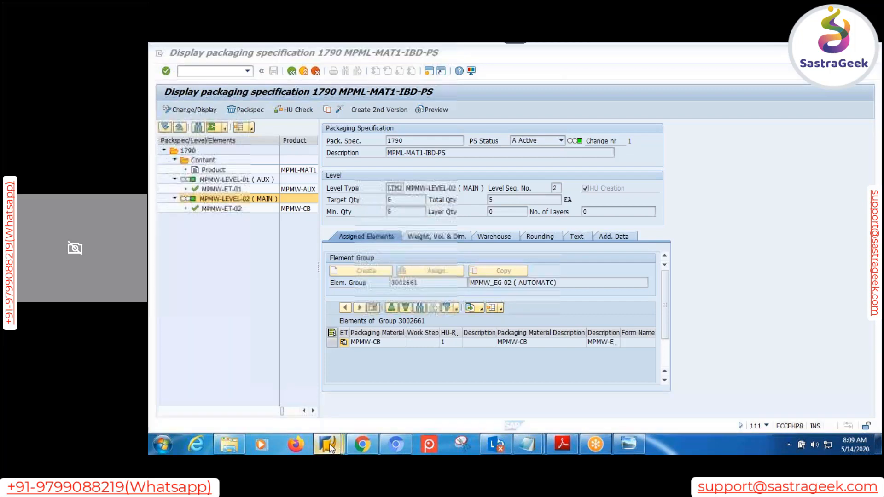
pyautogui.click(684, 350)
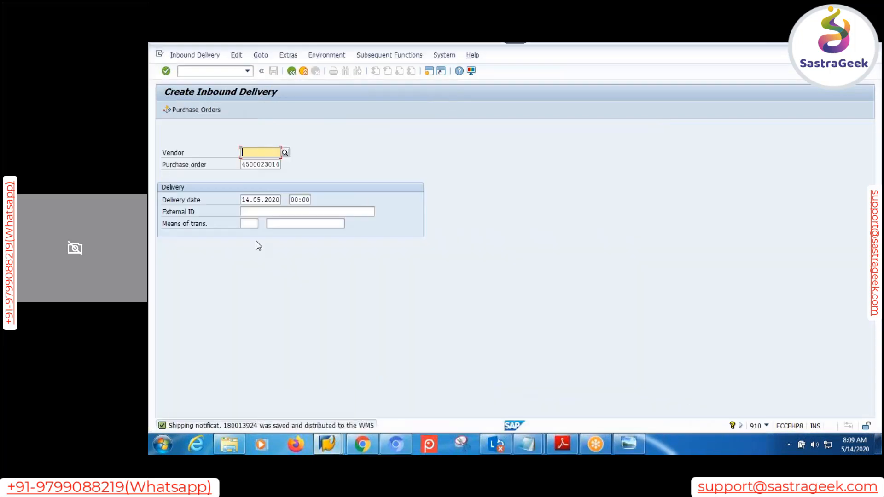
pyautogui.click(272, 213)
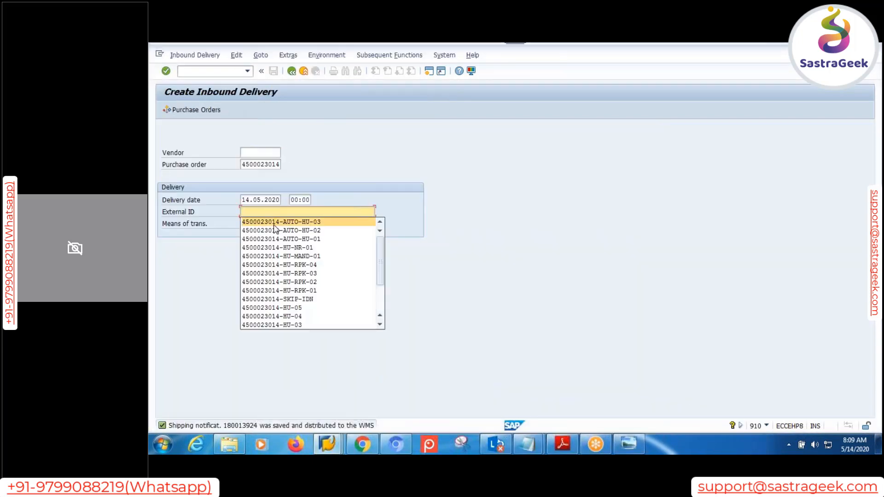
pyautogui.click(275, 224)
pyautogui.press('BackSpace')
pyautogui.write('4500023014-AUTO-HU-0')
pyautogui.press('Return')
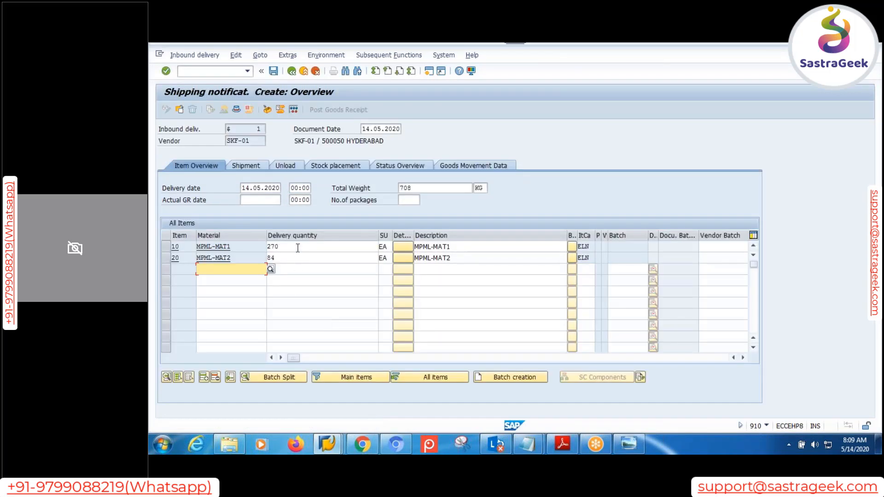
# Set the delivery quantity of both MPML-MAT1 and MPML-MAT2 to 9 EA and save the AUTO-HU-04 inbound delivery.
pyautogui.doubleClick(298, 247)
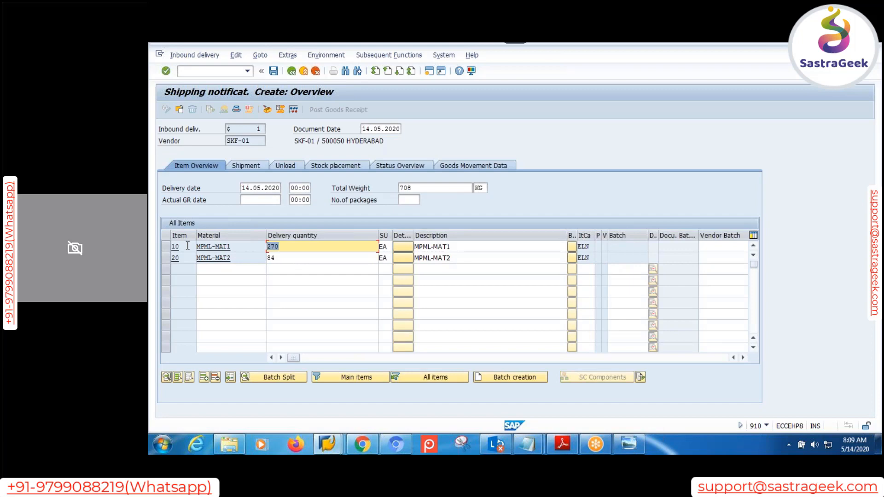
pyautogui.write('9')
pyautogui.moveTo(303, 265); pyautogui.dragTo(154, 251)
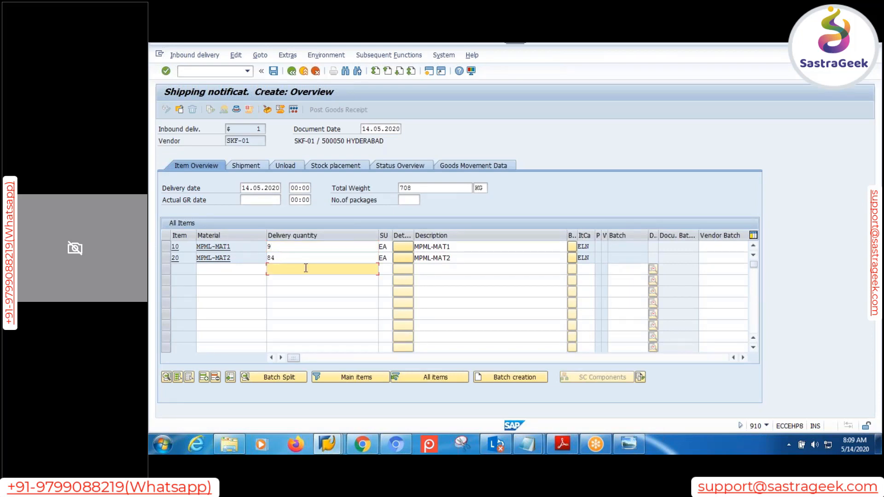
pyautogui.moveTo(305, 260); pyautogui.dragTo(154, 254)
pyautogui.write('9')
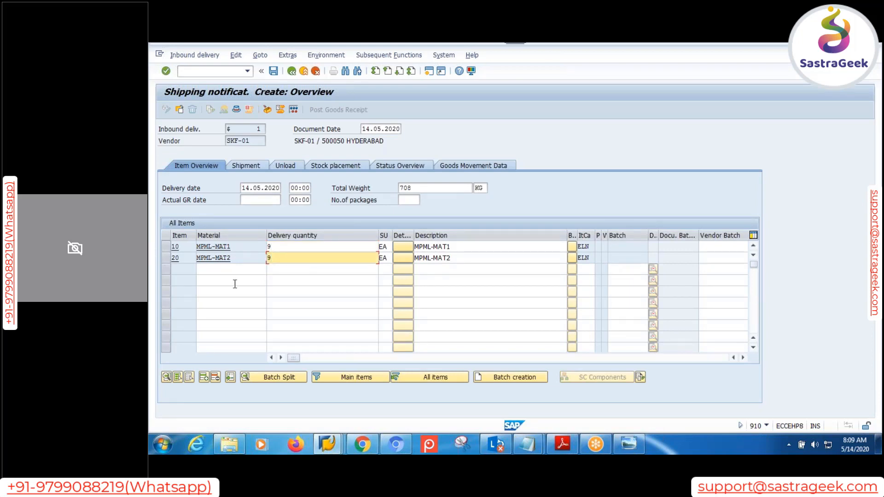
pyautogui.click(273, 71)
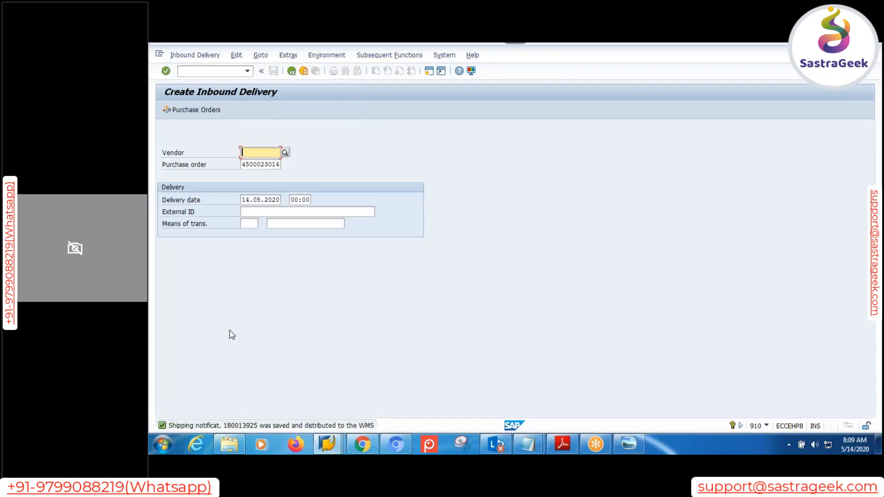
# Search the EWM inbound delivery notifications again, open the inbound delivery whose ASN ends in AUTO-HU-04, and check its handling units.
pyautogui.moveTo(330, 435)
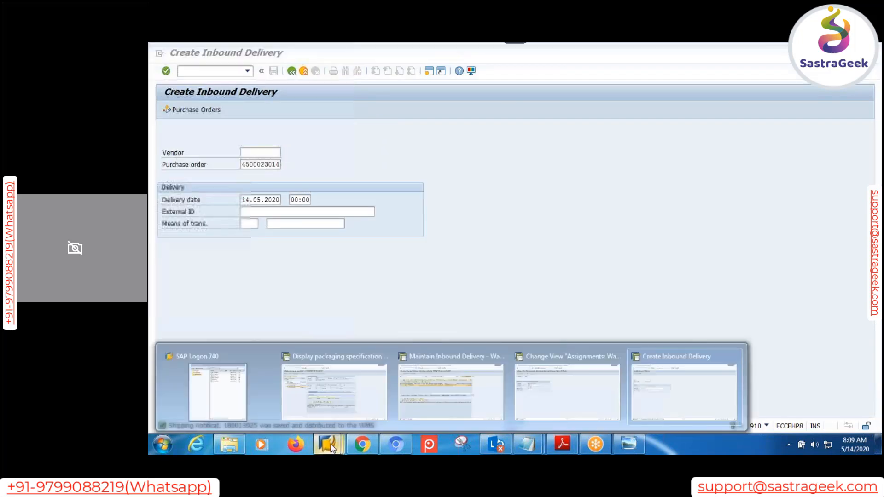
pyautogui.click(435, 397)
pyautogui.click(291, 72)
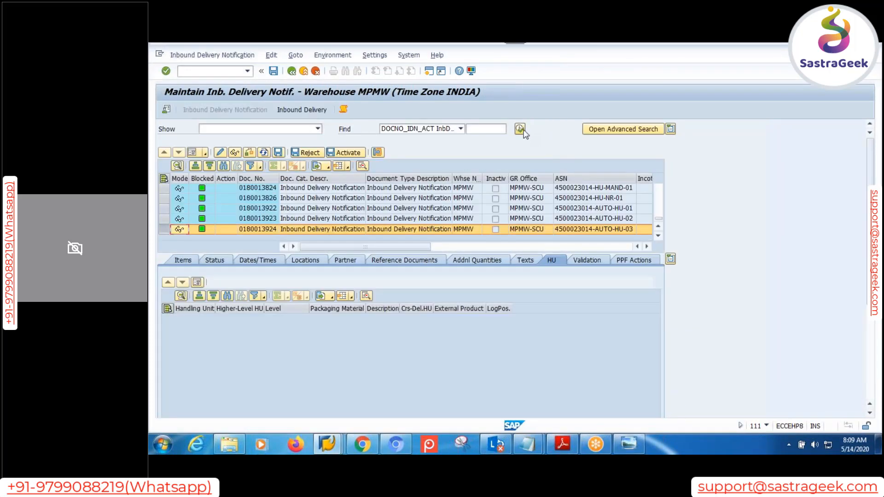
pyautogui.click(520, 129)
pyautogui.click(300, 253)
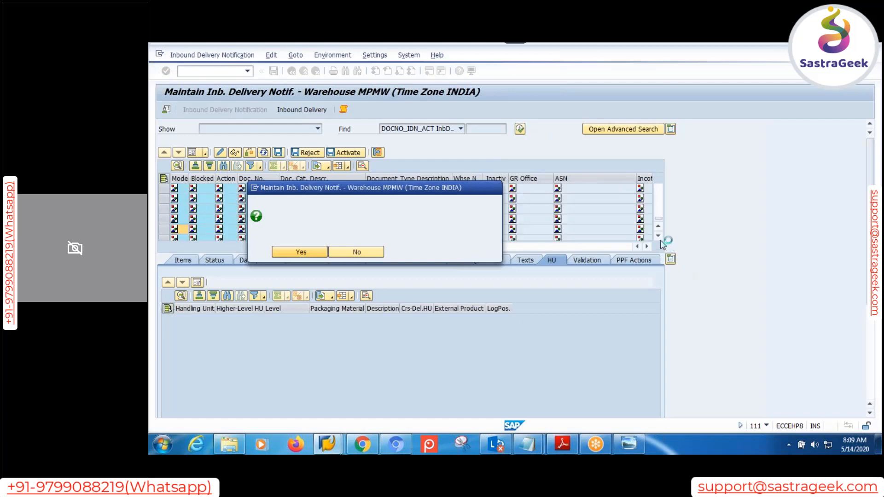
pyautogui.click(267, 227)
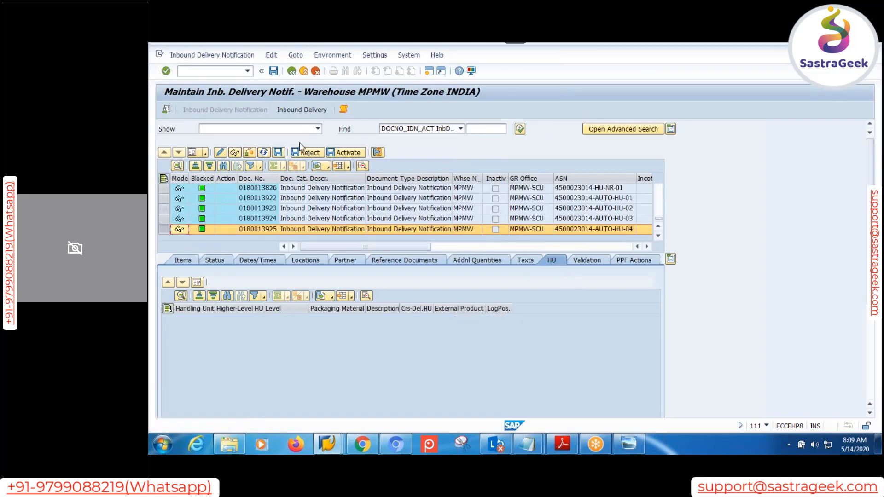
pyautogui.click(300, 111)
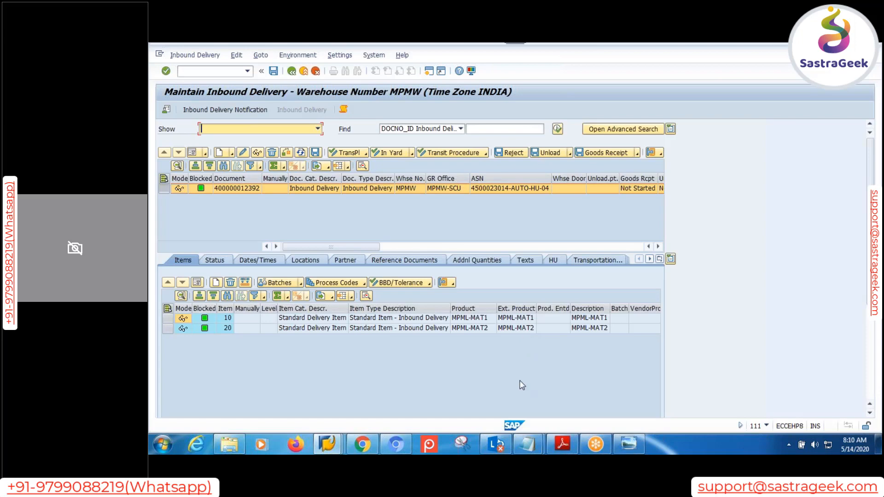
pyautogui.click(551, 260)
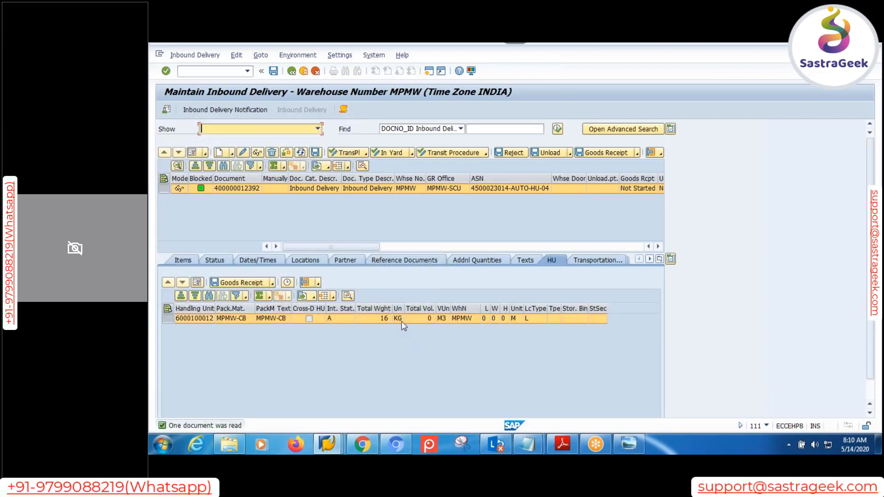
# Display the AUTO-HU-04 delivery's handling unit in the work center, expand it to check the packed quantity, and return to the delivery.
pyautogui.click(317, 282)
pyautogui.click(339, 297)
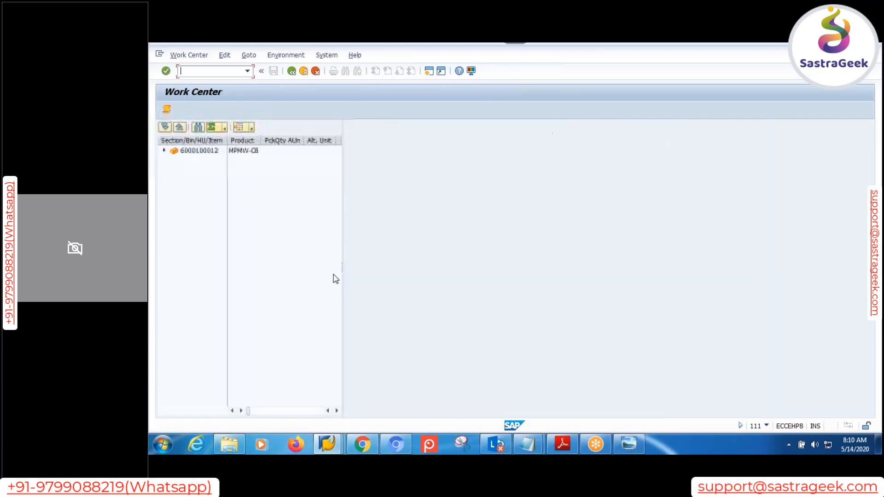
pyautogui.click(165, 151)
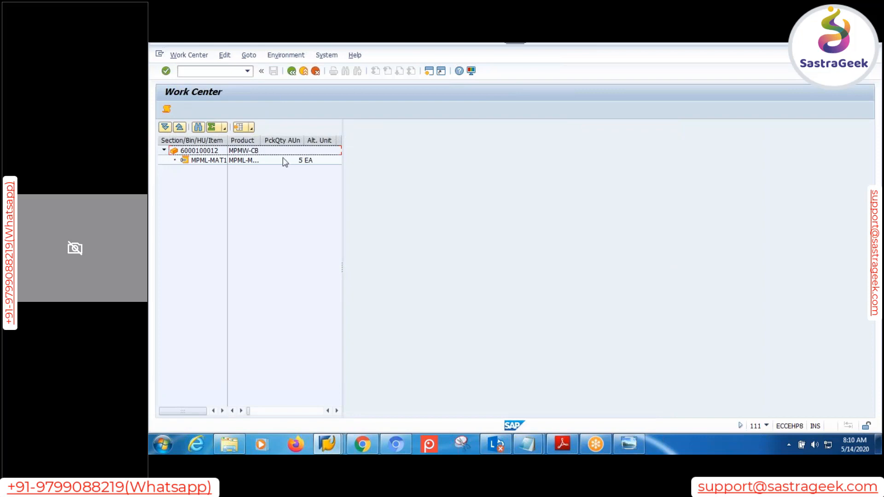
pyautogui.click(292, 71)
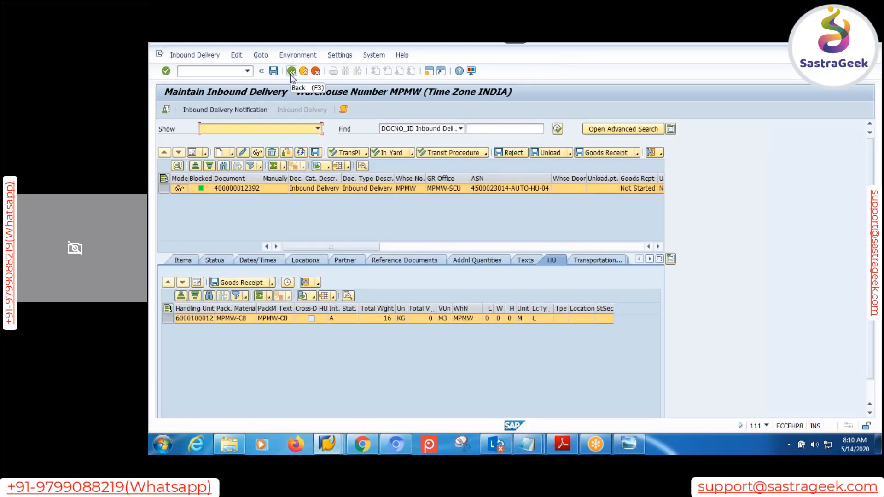
# Post goods receipt for the AUTO-HU-04 inbound delivery and open putaway warehouse task creation for its items.
pyautogui.click(583, 154)
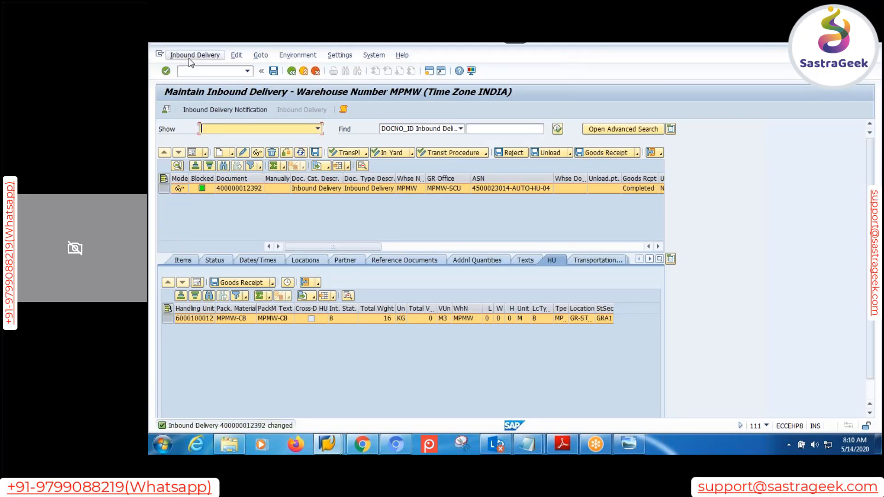
pyautogui.click(183, 260)
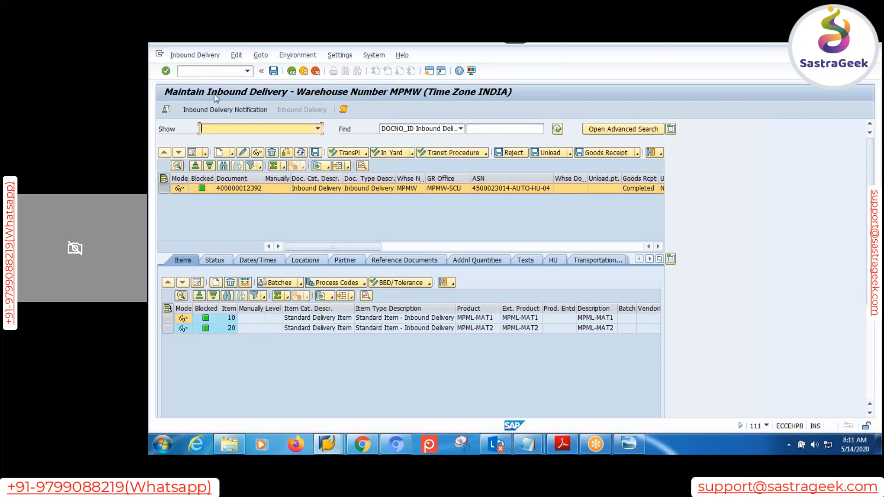
pyautogui.click(199, 55)
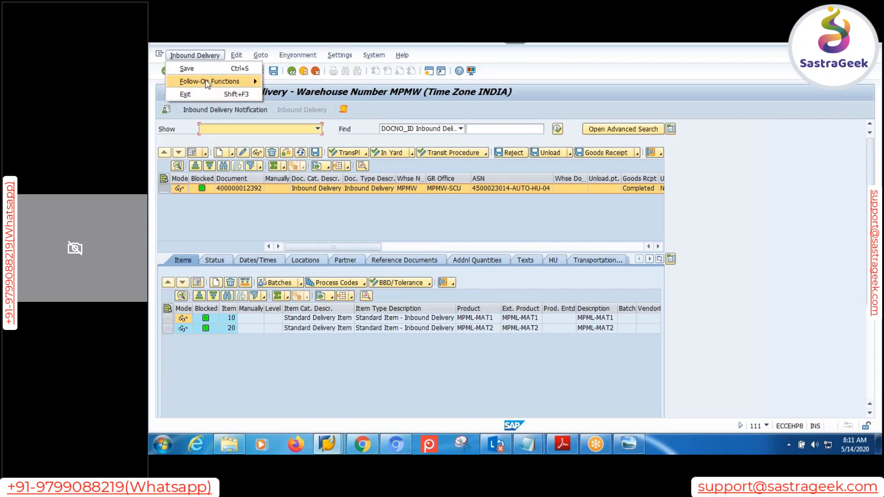
pyautogui.moveTo(208, 81)
pyautogui.click(279, 81)
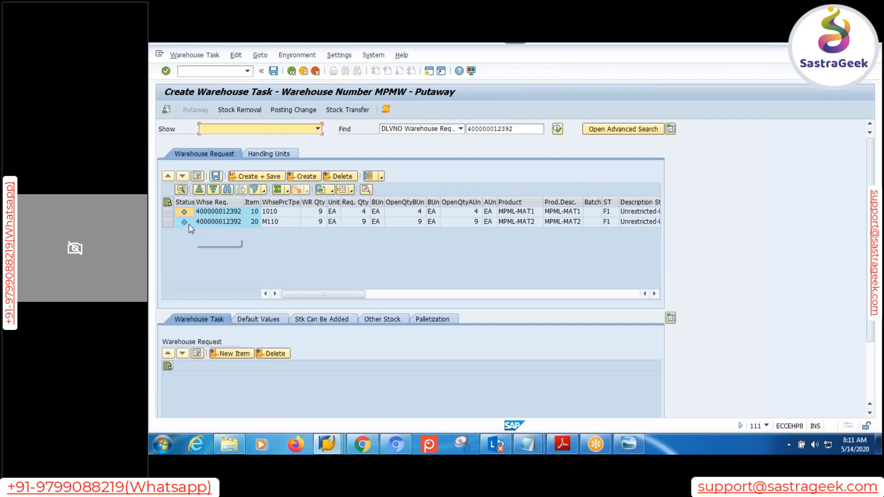
pyautogui.click(167, 212)
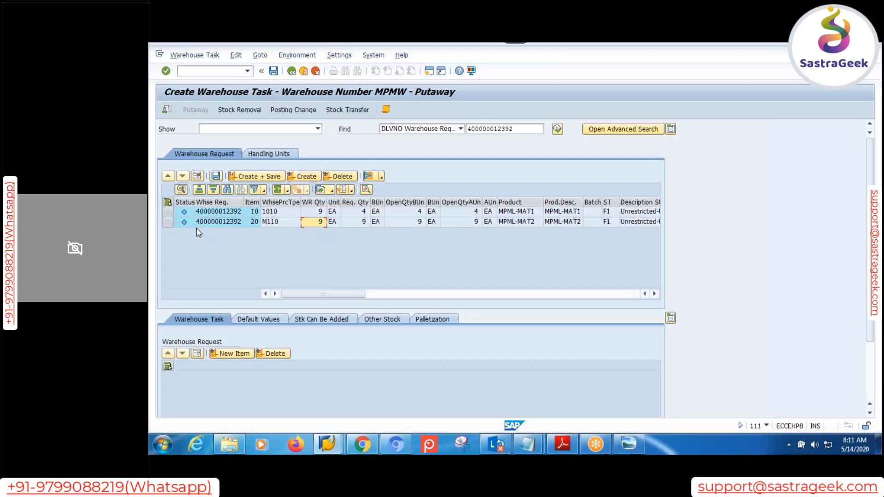
# Compare the open putaway quantities of the MPML-MAT1 and MPML-MAT2 warehouse request items with the delivery's handling unit.
pyautogui.click(291, 222)
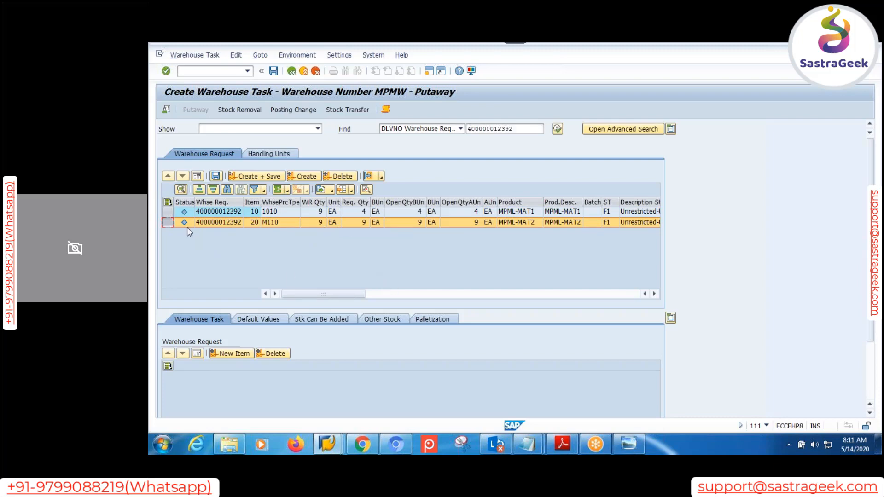
pyautogui.click(168, 212)
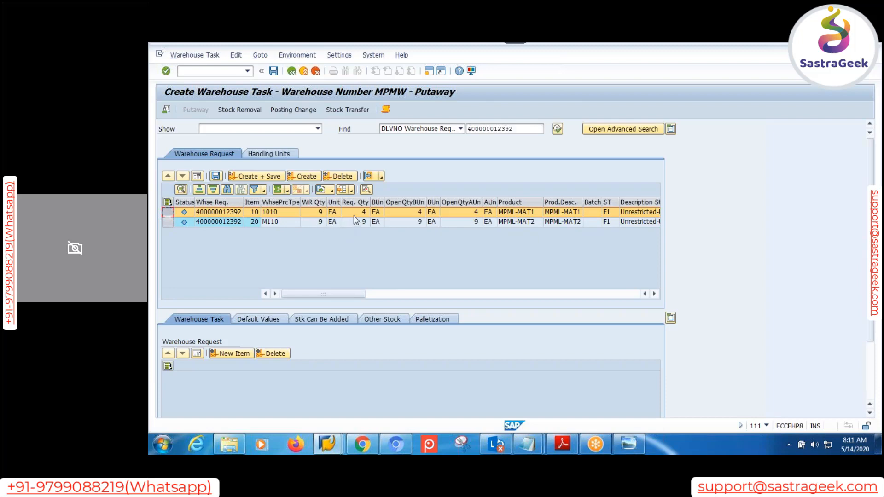
pyautogui.click(268, 154)
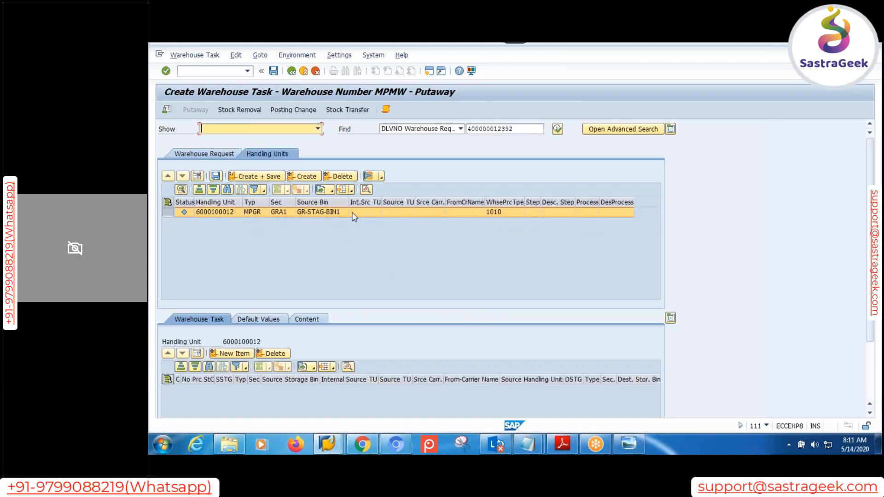
pyautogui.click(223, 157)
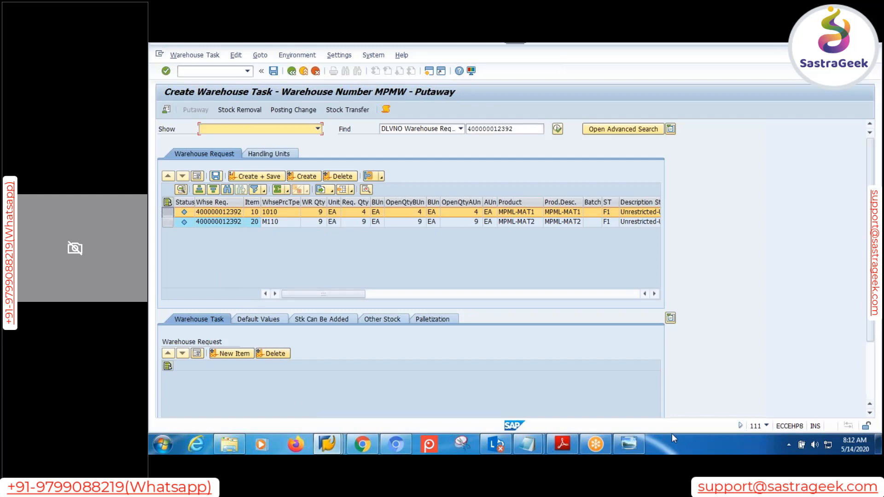
# Review the packaging specification structure diagram in Windows Photo Viewer, and switch back to packaging specification 1790 in SAP.
pyautogui.click(636, 441)
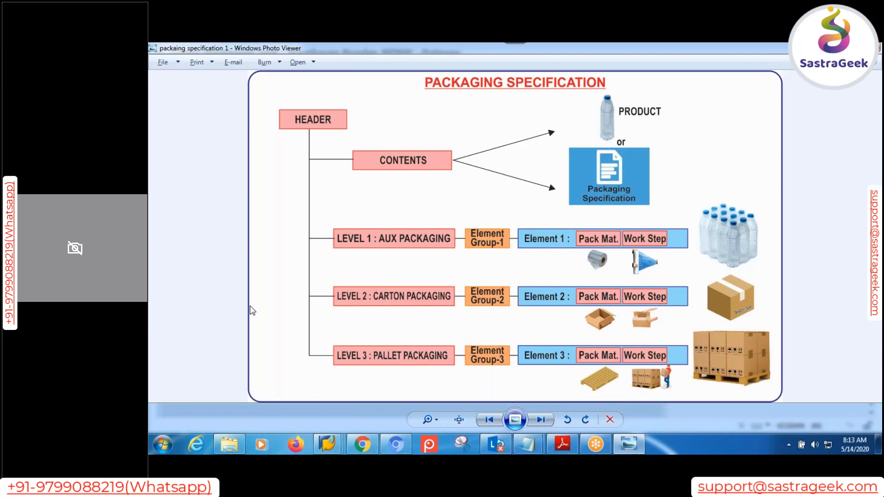
pyautogui.moveTo(328, 445)
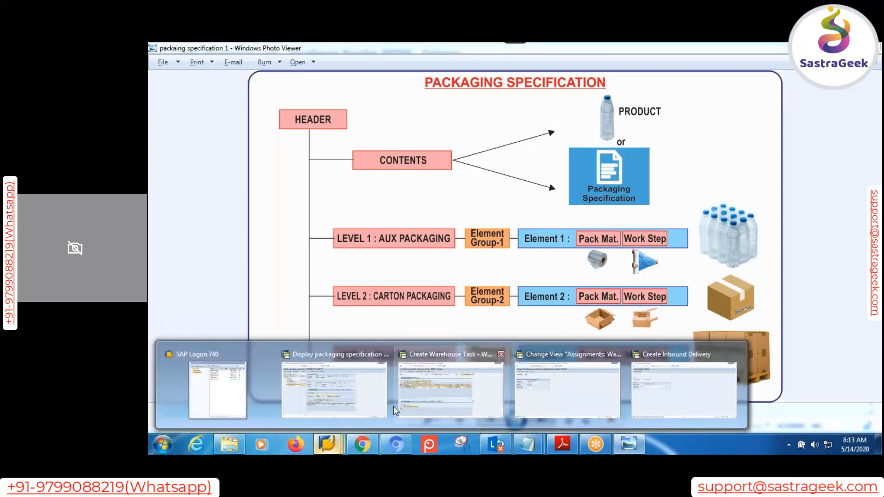
pyautogui.click(331, 403)
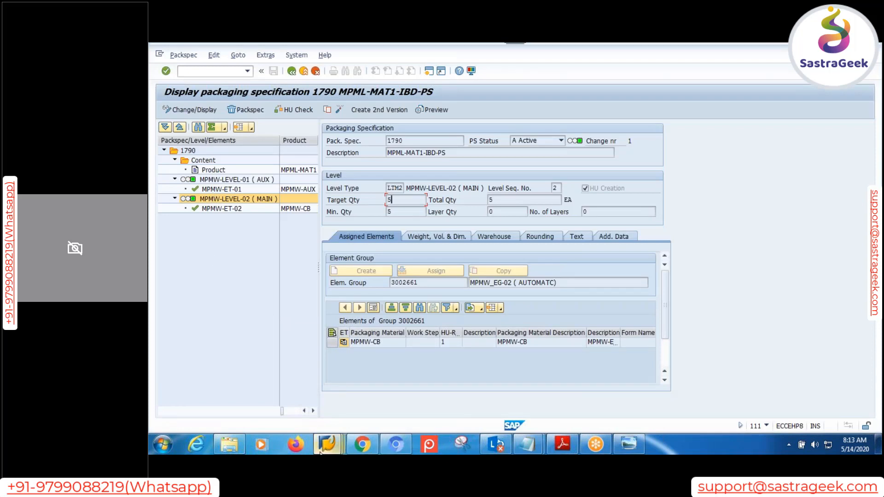
# Switch to the SAP session with the warehouse number/business partner assignment and go back to the Display IMG structure.
pyautogui.moveTo(330, 453)
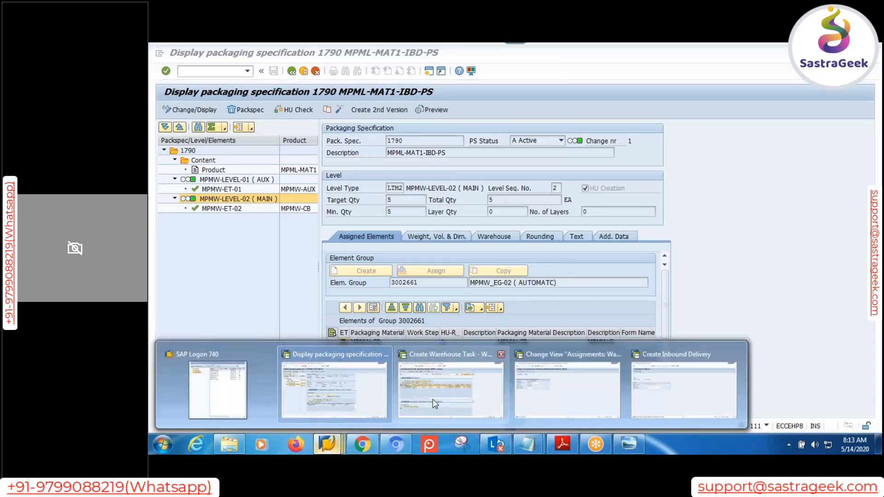
pyautogui.moveTo(458, 396)
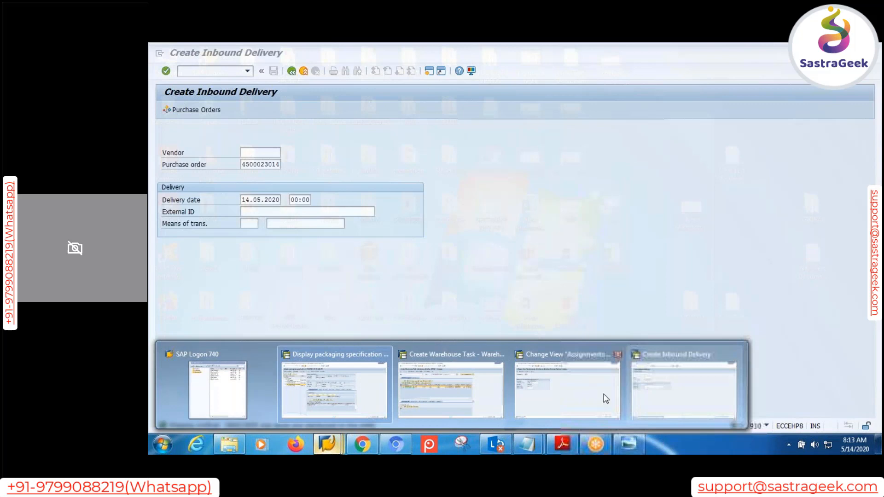
pyautogui.click(567, 391)
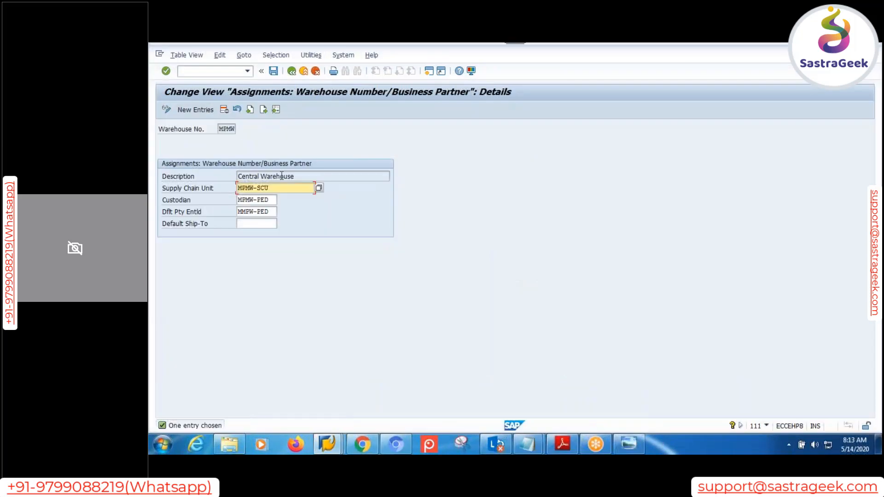
pyautogui.click(292, 71)
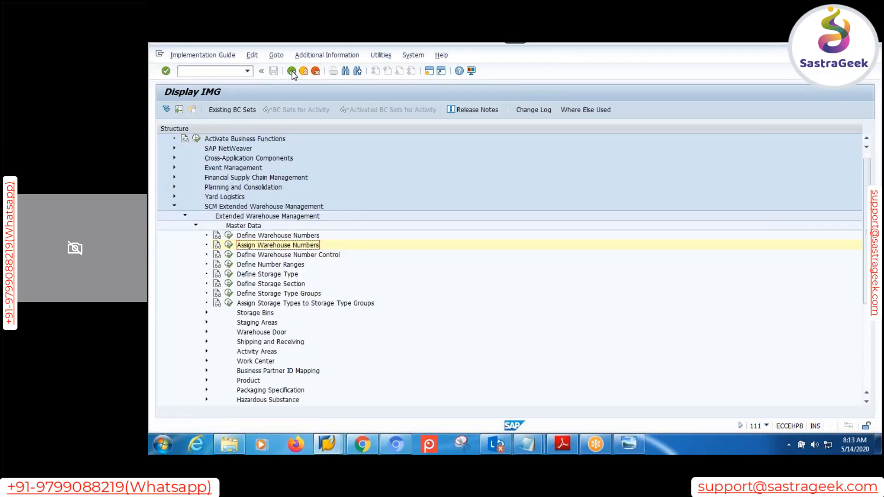
# Open the Define Level Set customizing under EWM Master Data, Packaging Specification, Maintain Structure of Packaging Specification.
pyautogui.click(196, 226)
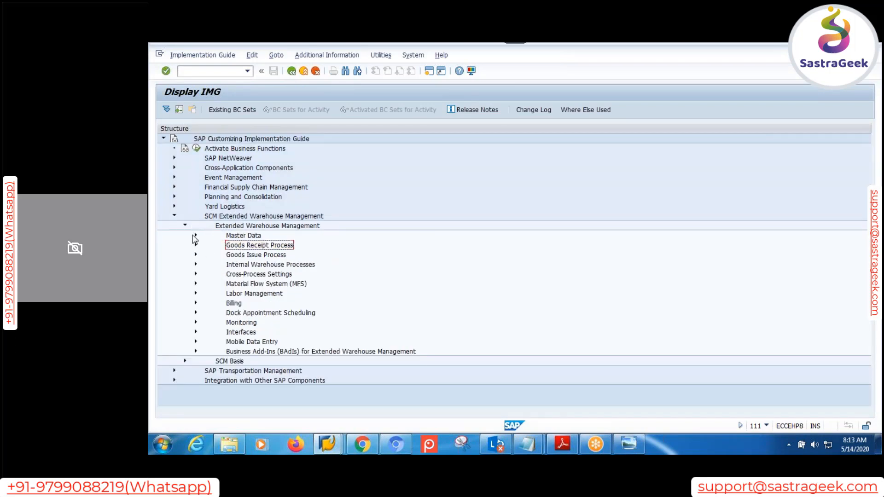
pyautogui.click(196, 236)
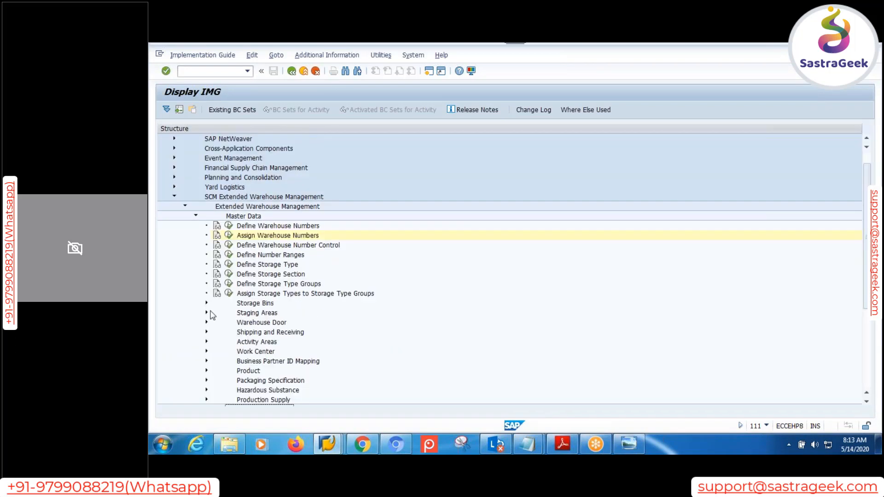
pyautogui.scroll(-1, 217, 360)
pyautogui.click(206, 352)
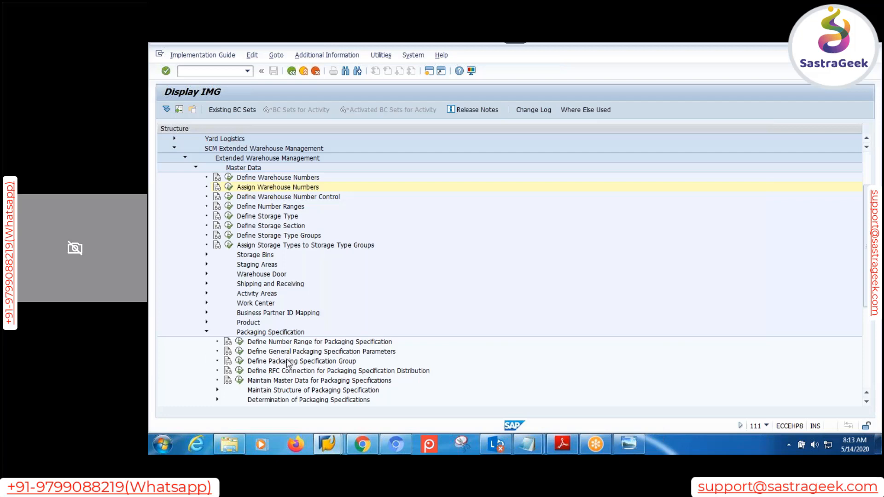
pyautogui.click(265, 362)
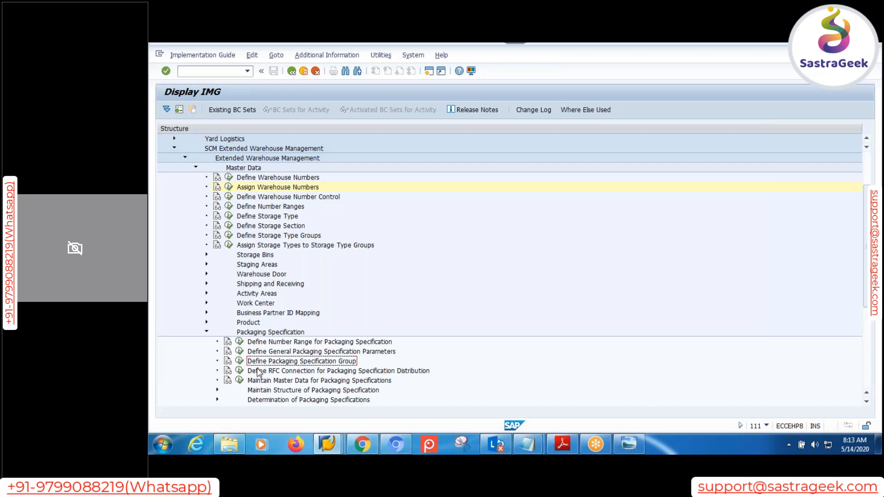
pyautogui.scroll(-1, 323, 363)
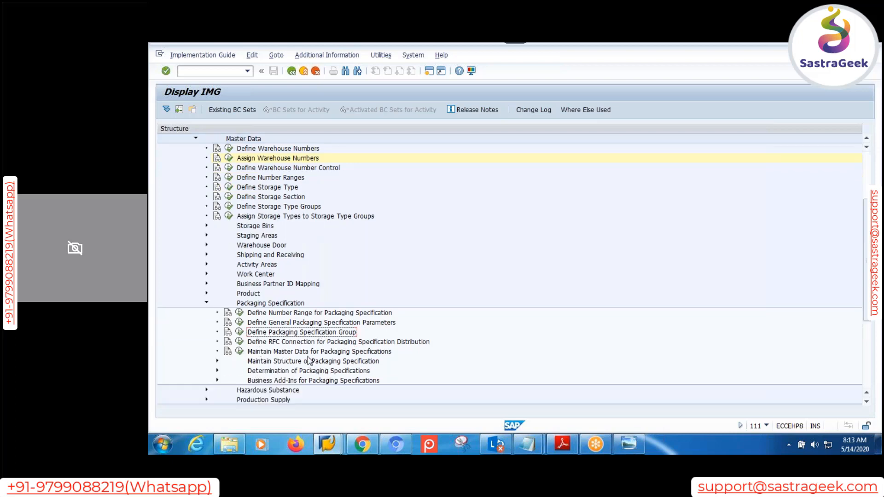
pyautogui.click(308, 361)
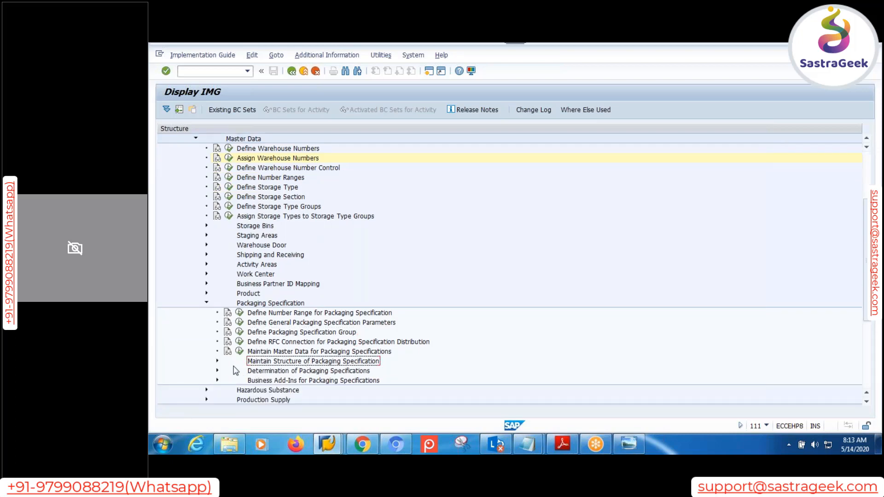
pyautogui.click(217, 361)
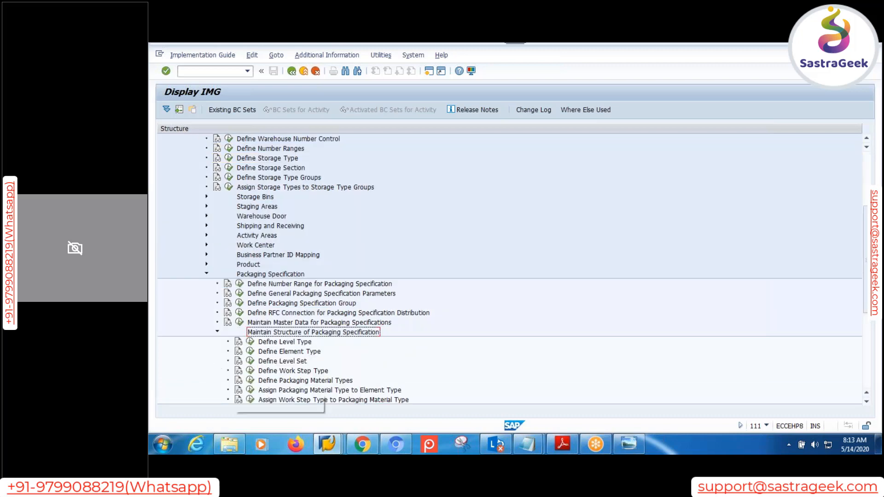
pyautogui.click(250, 362)
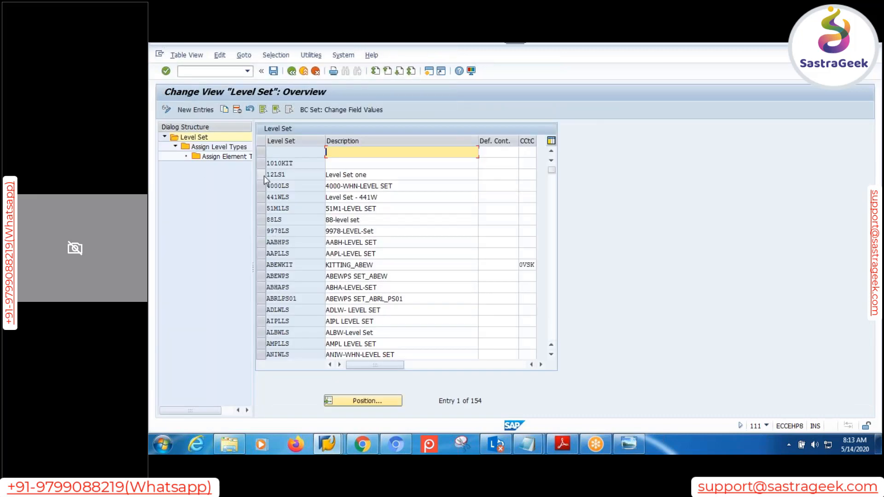
# Display the level types assigned to level set 1010KIT and the element types assigned to its level type 10CB.
pyautogui.click(262, 164)
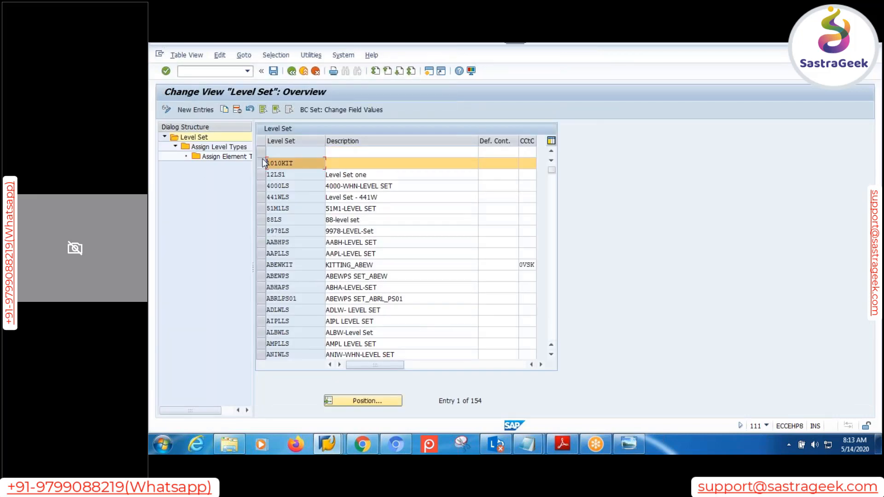
pyautogui.doubleClick(234, 148)
pyautogui.click(261, 188)
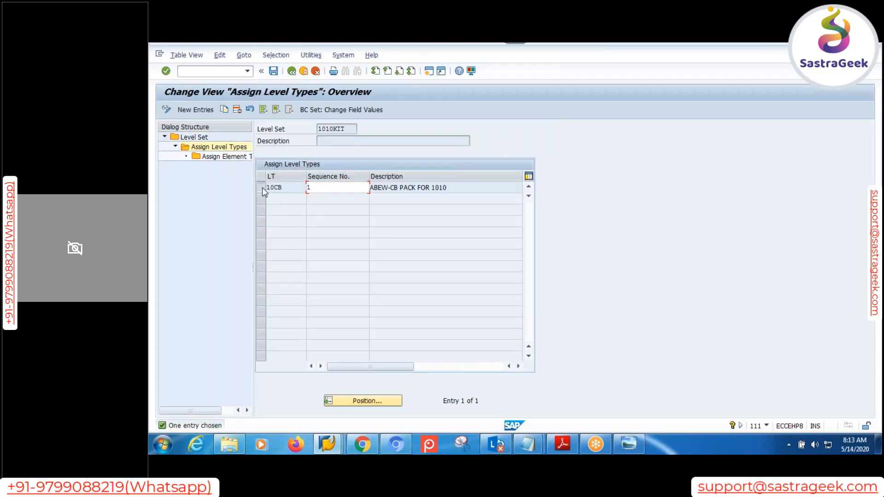
pyautogui.doubleClick(224, 156)
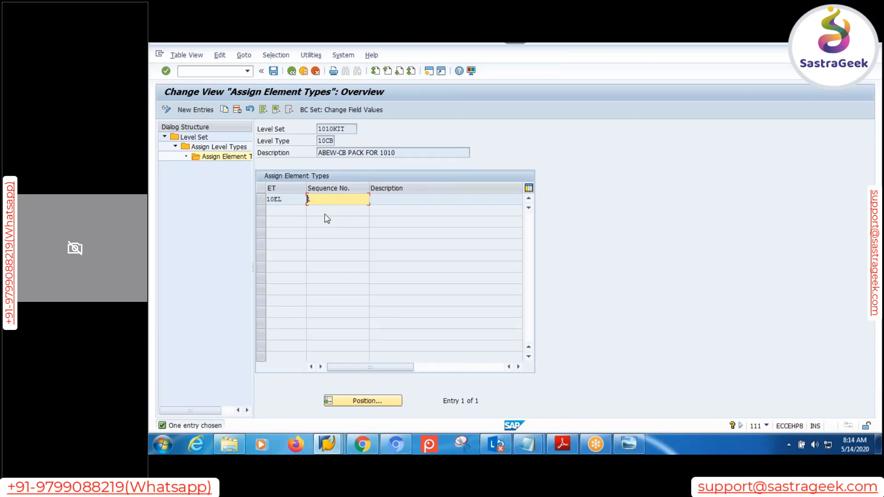
pyautogui.press('Right')
pyautogui.press('Right')
pyautogui.press('Right')
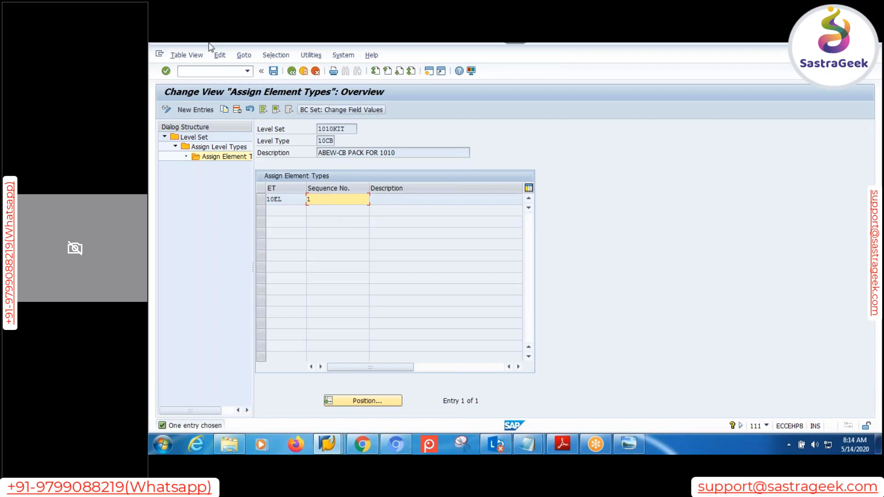
# Return from the element types to the level type assignment of 1010KIT, check it, and go back to the level set overview.
pyautogui.click(292, 71)
pyautogui.click(330, 189)
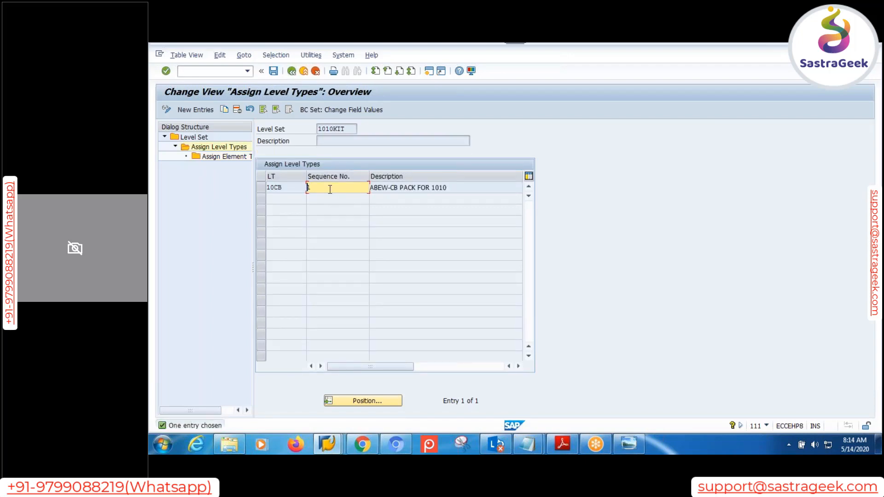
pyautogui.press('Right')
pyautogui.press('Right')
pyautogui.press('Right')
pyautogui.press('Right')
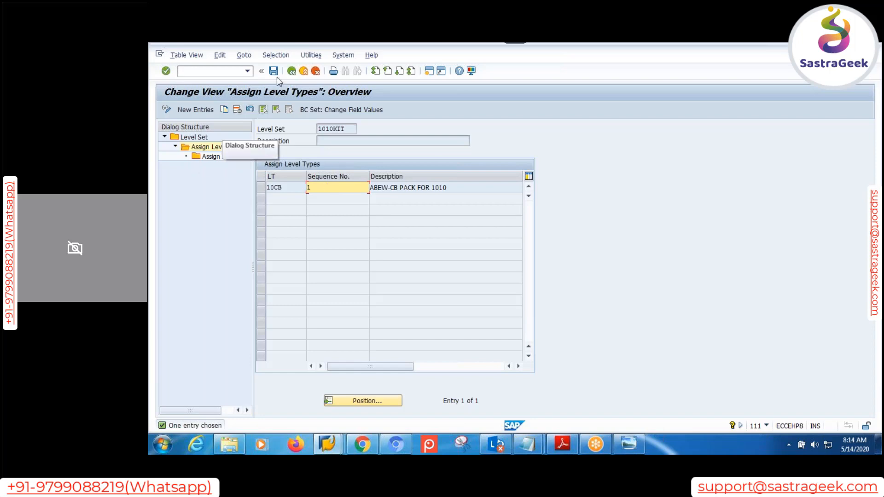
pyautogui.click(290, 72)
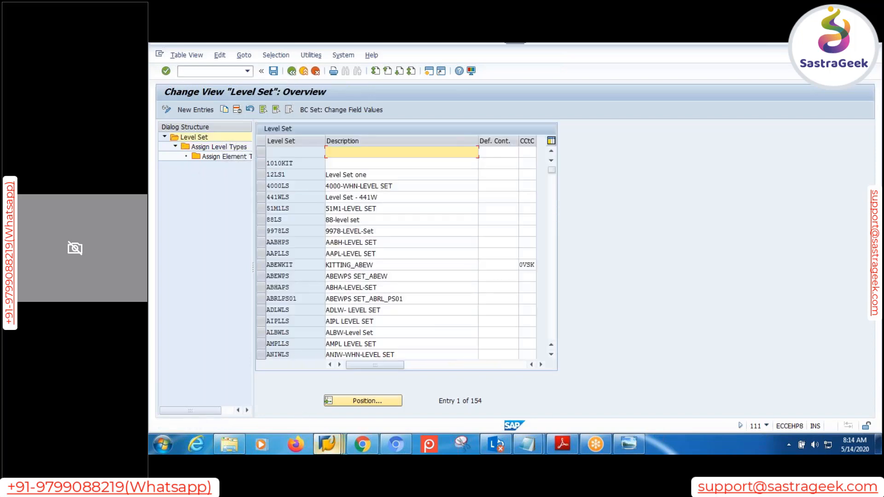
# Switch to packaging specification 1790 and generate its print preview using output device LP01.
pyautogui.moveTo(327, 444)
pyautogui.click(326, 380)
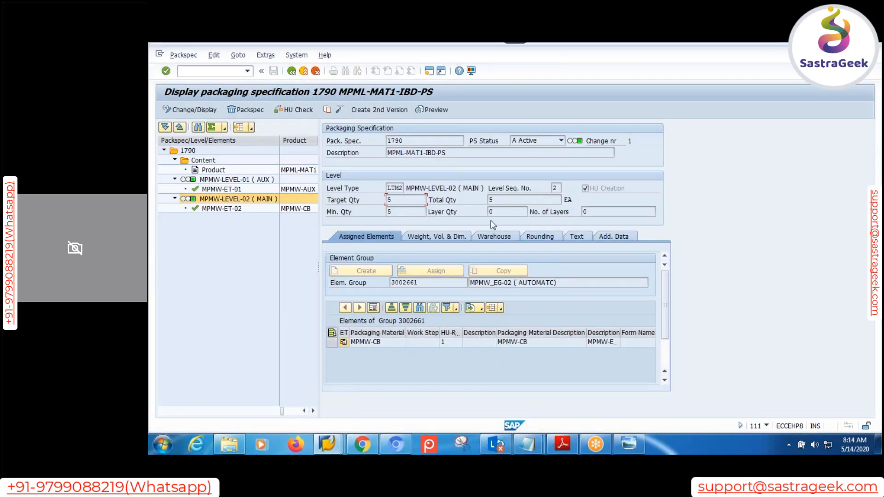
pyautogui.click(427, 110)
pyautogui.click(258, 145)
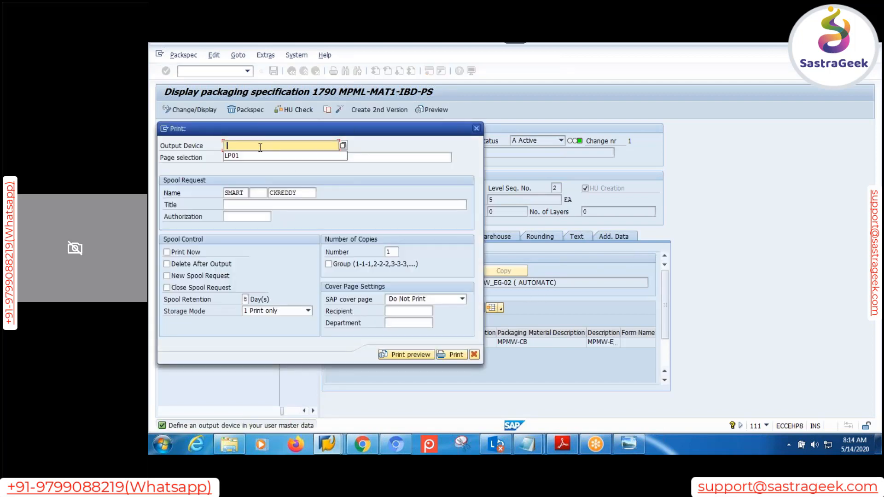
pyautogui.click(259, 156)
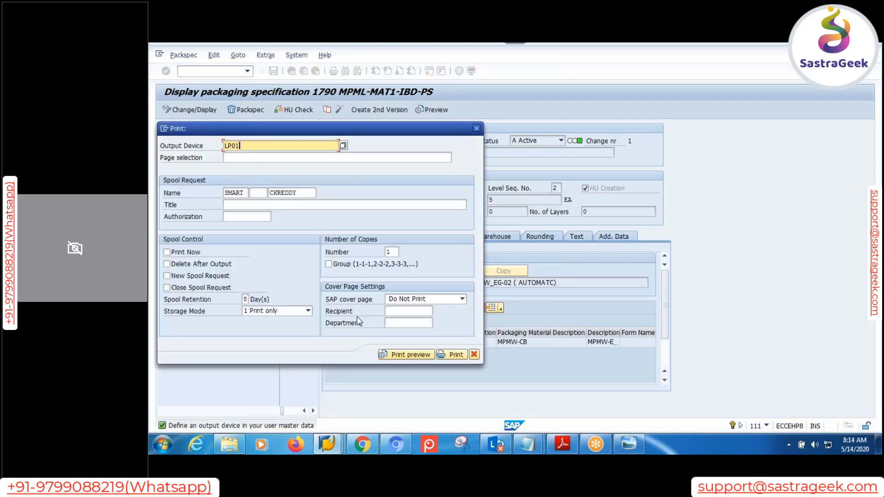
pyautogui.click(396, 356)
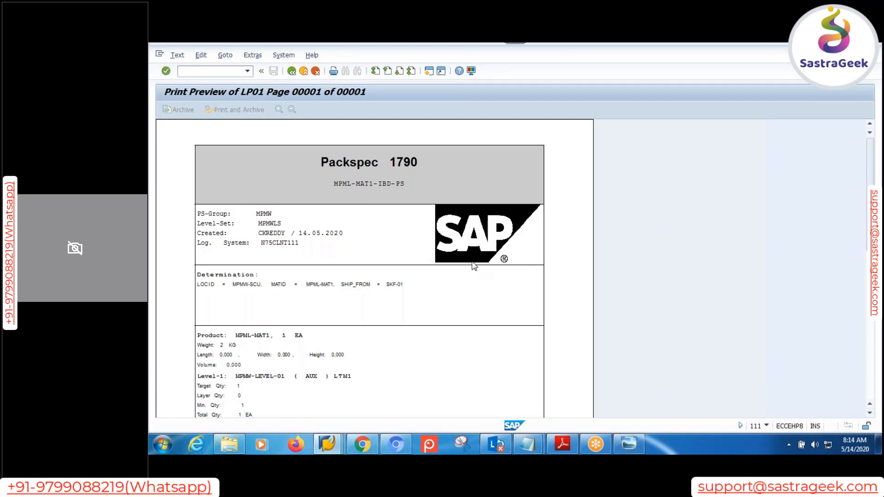
# Examine the determination data, levels, quantities and packaging materials in the print preview of packaging specification 1790.
pyautogui.scroll(-5, 474, 266)
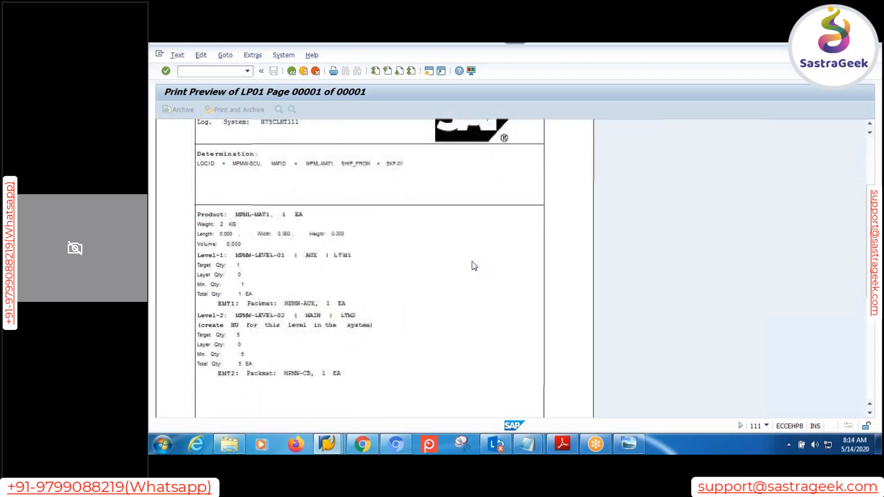
pyautogui.scroll(-4, 474, 266)
pyautogui.scroll(-8, 475, 266)
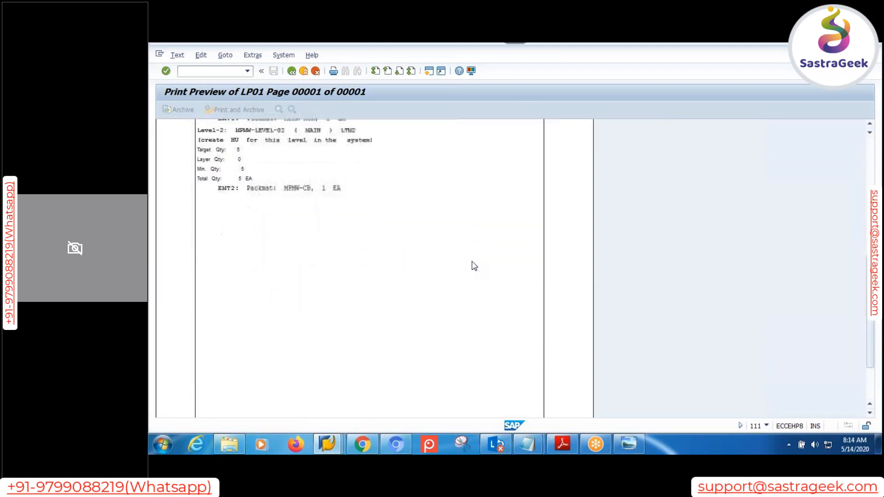
pyautogui.scroll(4, 474, 267)
pyautogui.scroll(11, 475, 266)
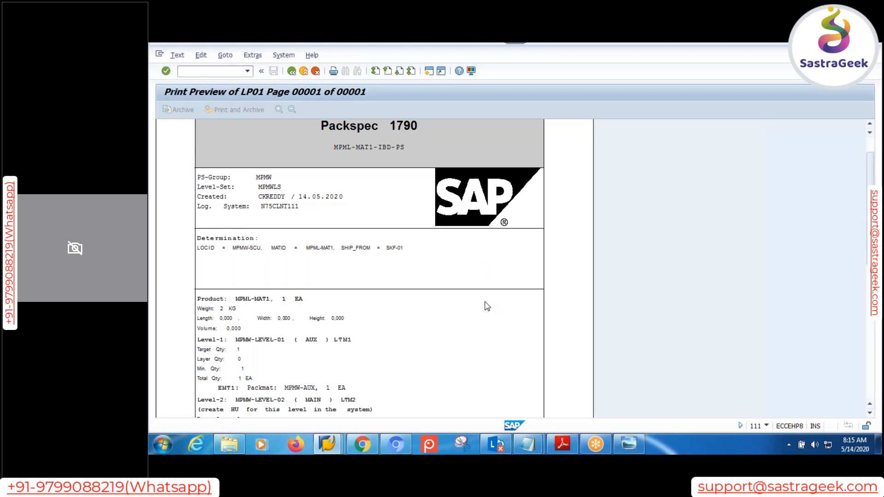
pyautogui.scroll(2, 487, 306)
pyautogui.click(328, 448)
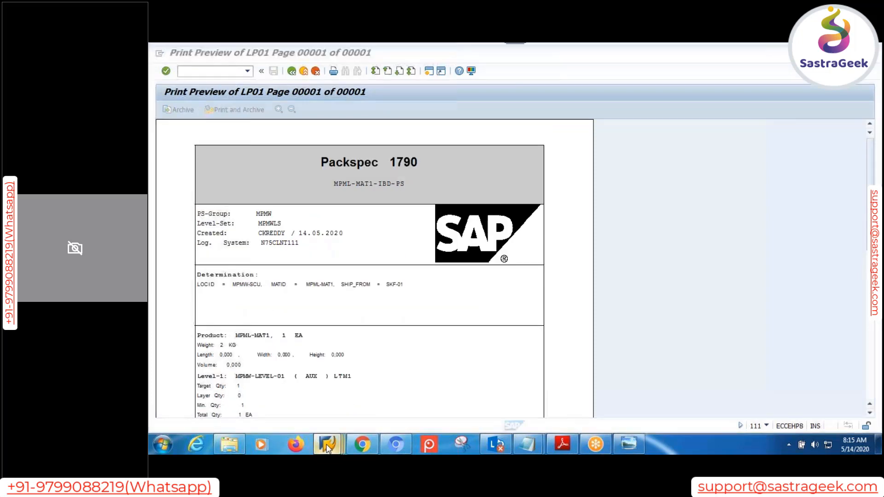
pyautogui.click(343, 400)
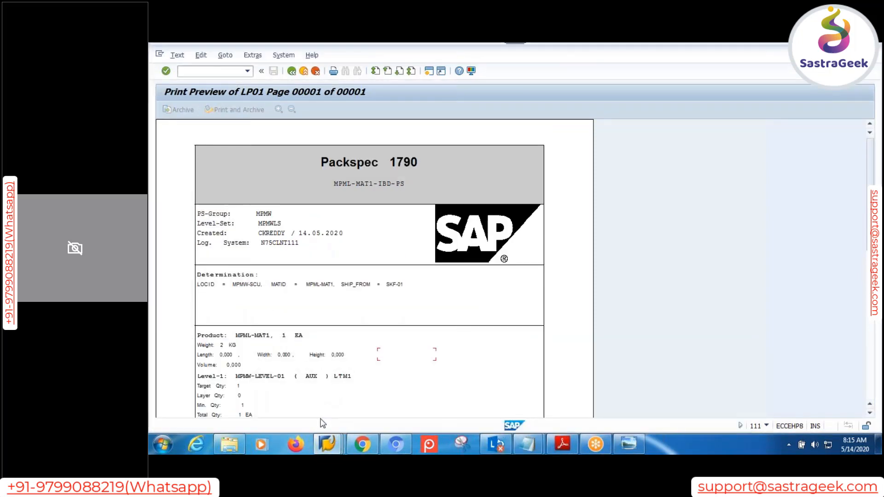
# Leave the print preview, return to the SAP Easy Access menu and collapse the Packaging Specification and Master Data folders.
pyautogui.click(327, 445)
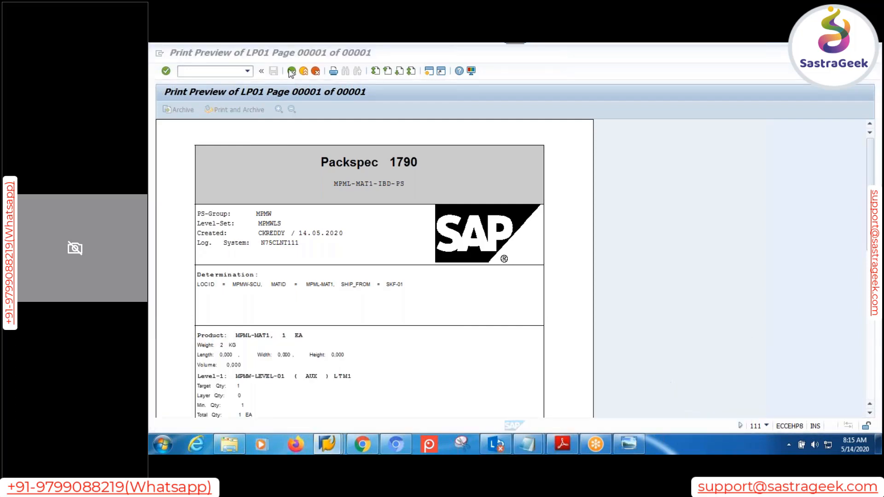
pyautogui.click(291, 71)
pyautogui.click(292, 71)
pyautogui.click(292, 72)
pyautogui.click(292, 73)
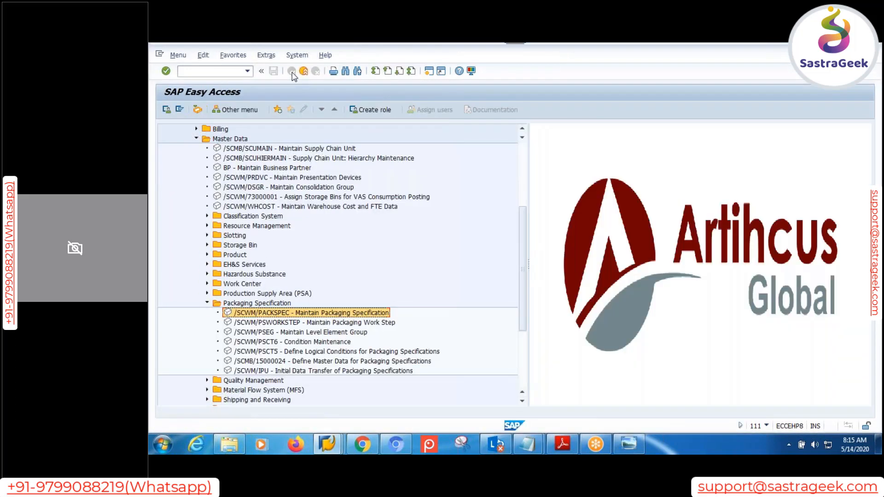
pyautogui.click(207, 303)
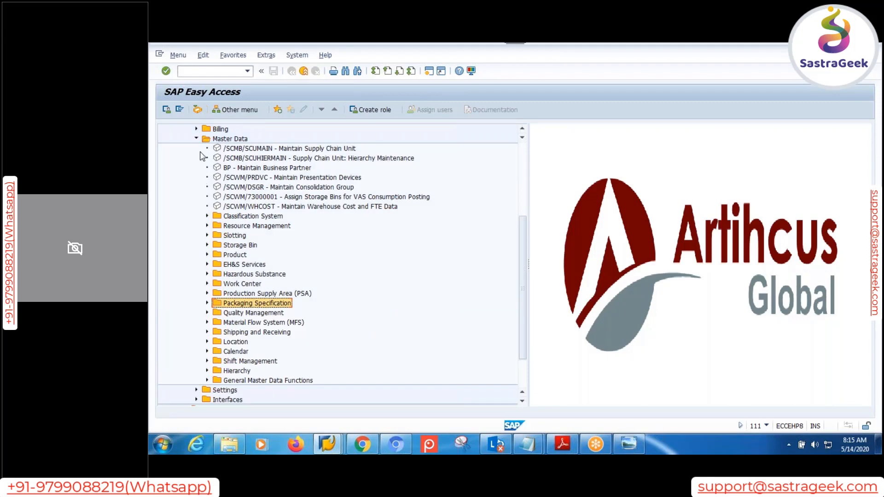
pyautogui.click(196, 138)
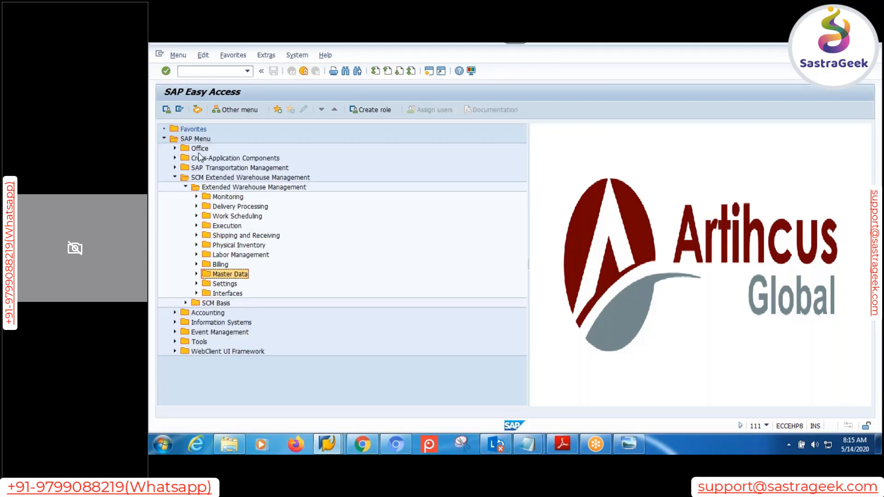
# View the selection screen of /SCWM/IPU for initial data transfer of packaging specifications under Interfaces > Data Upload, and return to the menu.
pyautogui.click(239, 297)
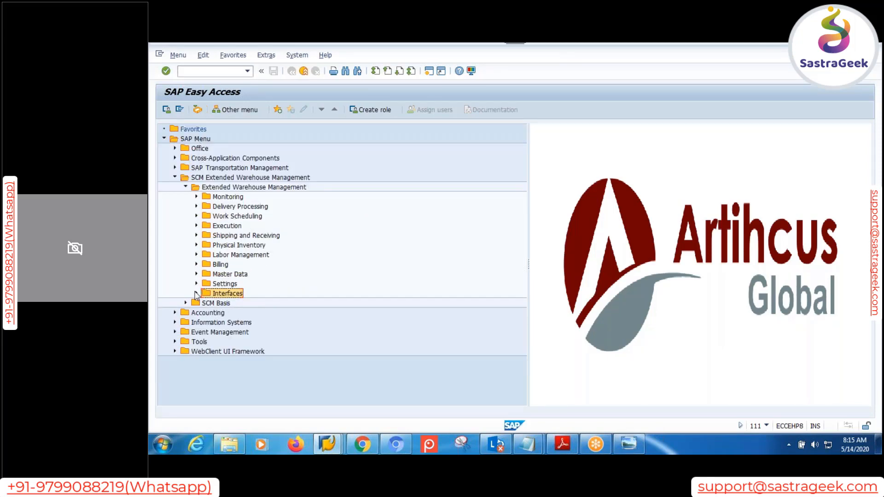
pyautogui.click(196, 293)
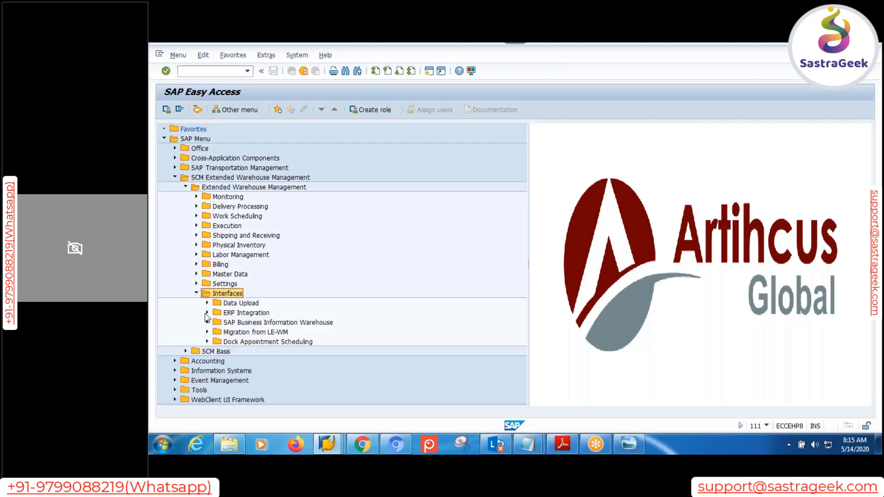
pyautogui.scroll(-1, 309, 326)
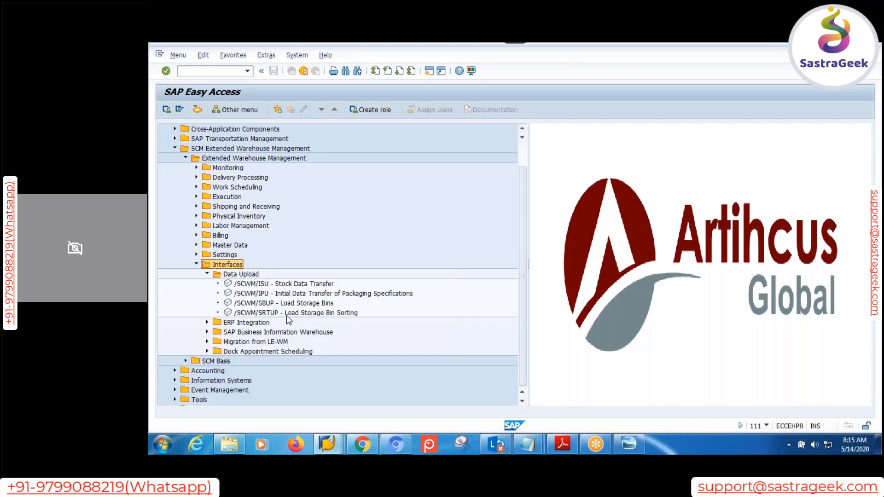
pyautogui.click(303, 295)
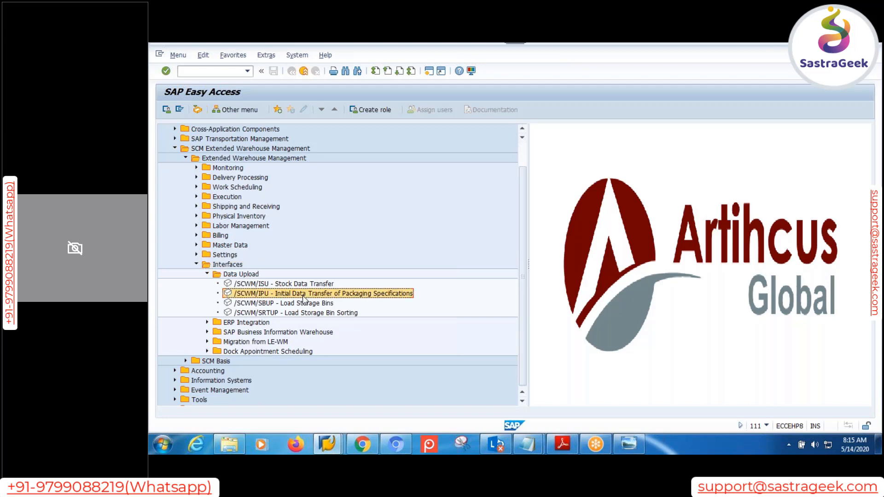
pyautogui.doubleClick(303, 299)
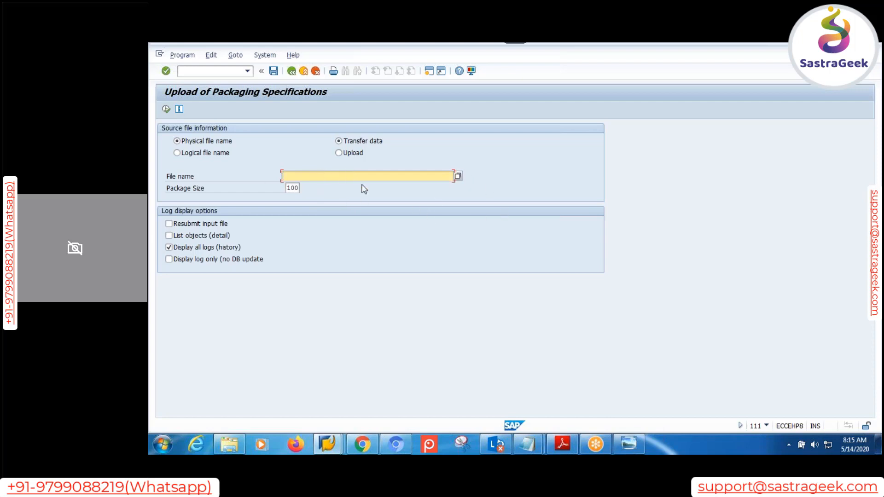
pyautogui.click(291, 72)
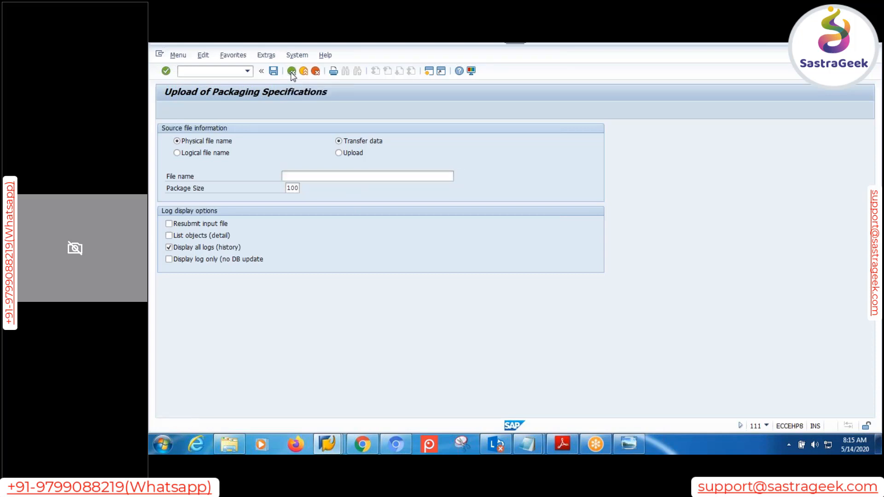
# Collapse the Interfaces folder and open /SCWM/PACKSPEC from the Packaging Specification folder under Master Data.
pyautogui.click(196, 266)
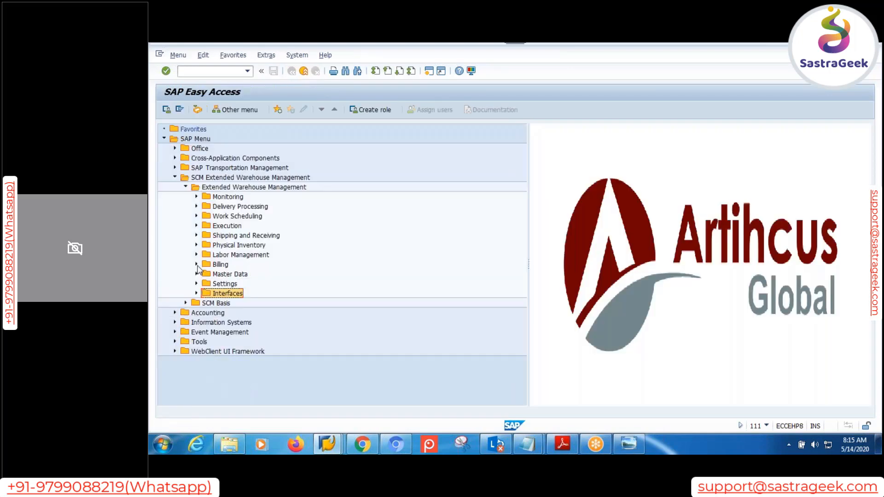
pyautogui.click(197, 275)
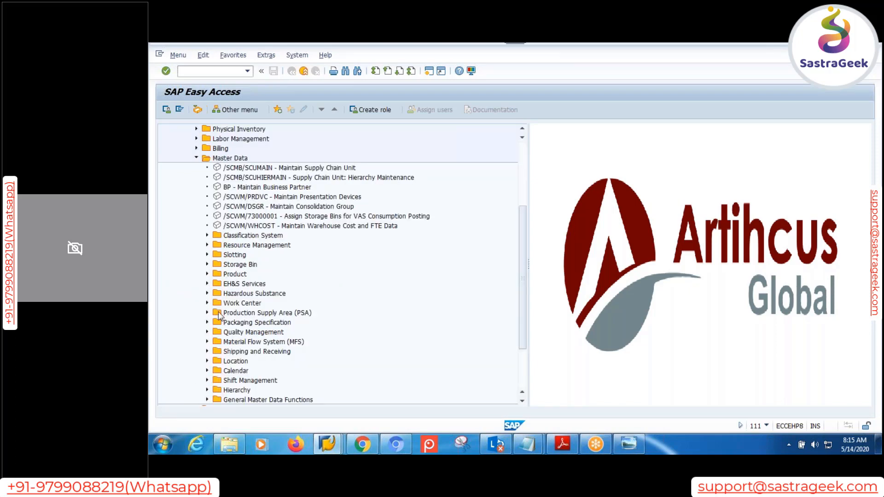
pyautogui.click(207, 322)
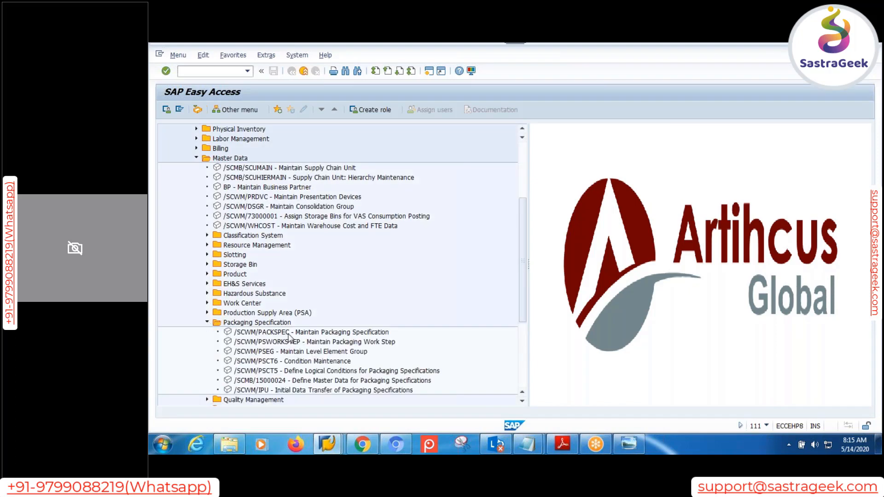
pyautogui.doubleClick(290, 333)
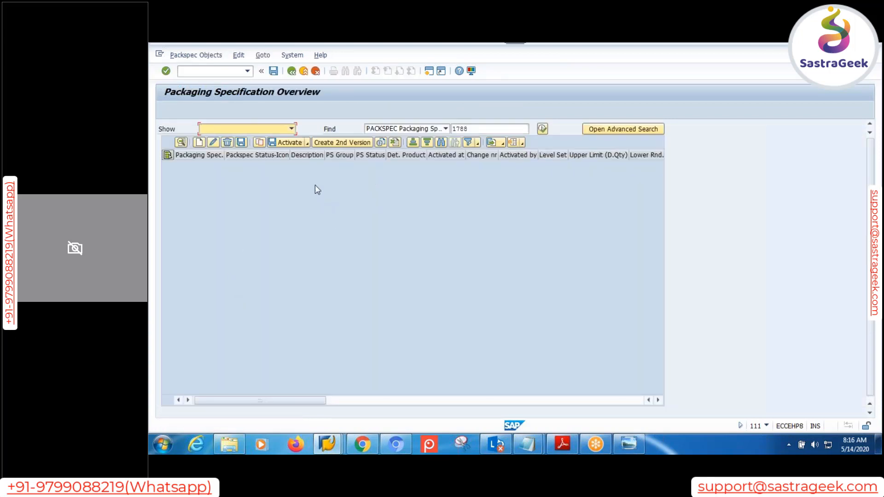
# Export the empty packaging specification overview as an Office 2007 XLSX spreadsheet named packspec on the Desktop, allowing file creation and Excel to open.
pyautogui.click(502, 144)
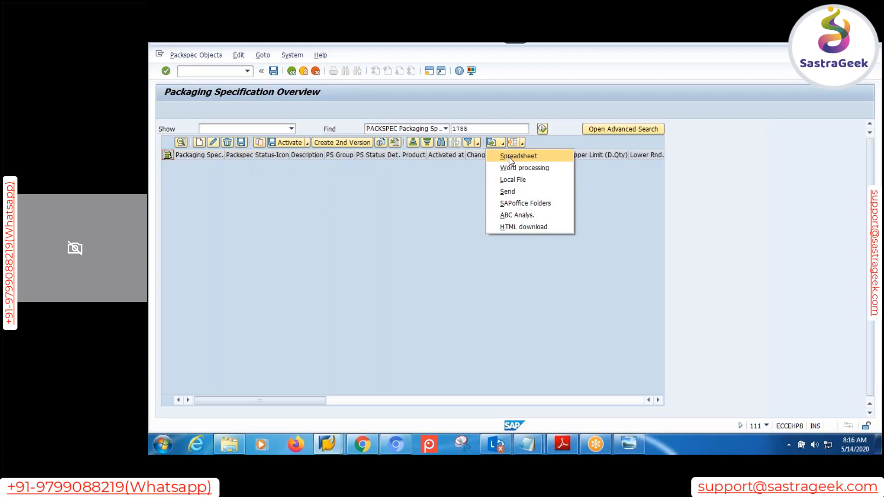
pyautogui.click(510, 157)
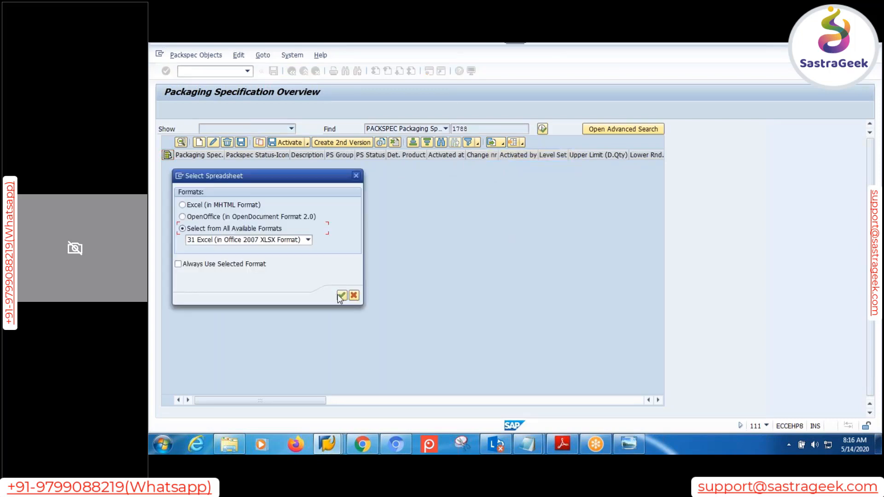
pyautogui.click(341, 295)
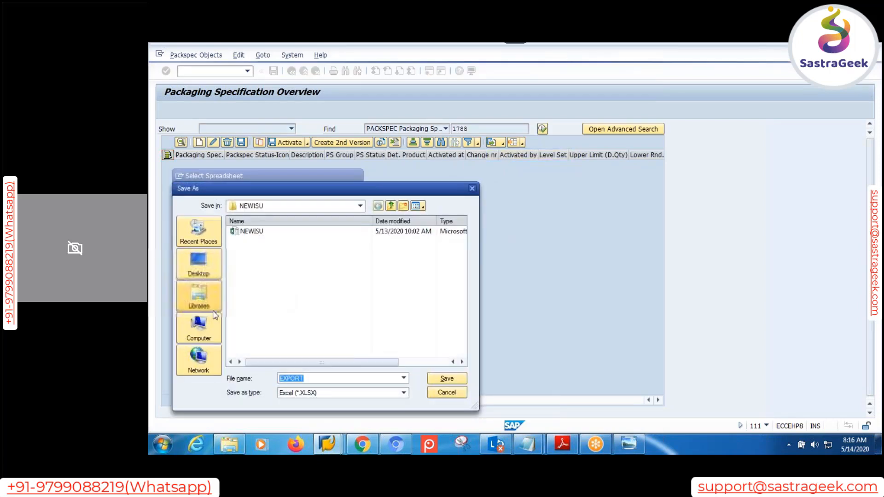
pyautogui.click(198, 263)
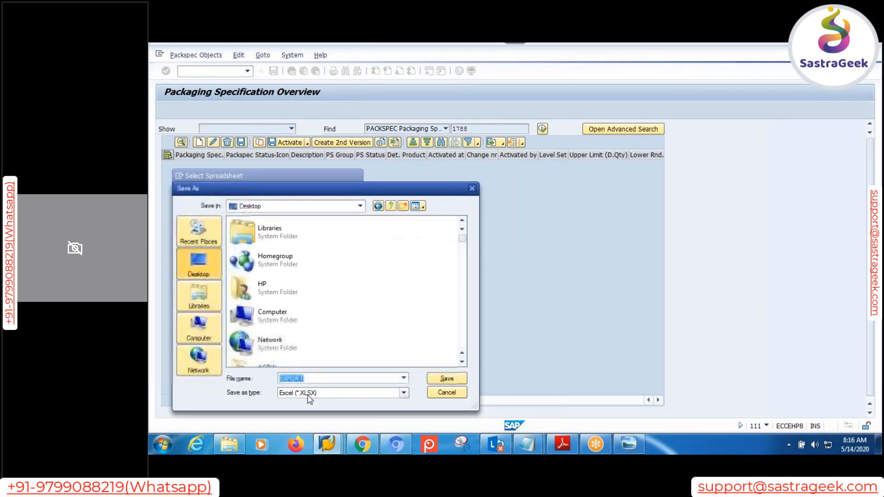
pyautogui.write('pac')
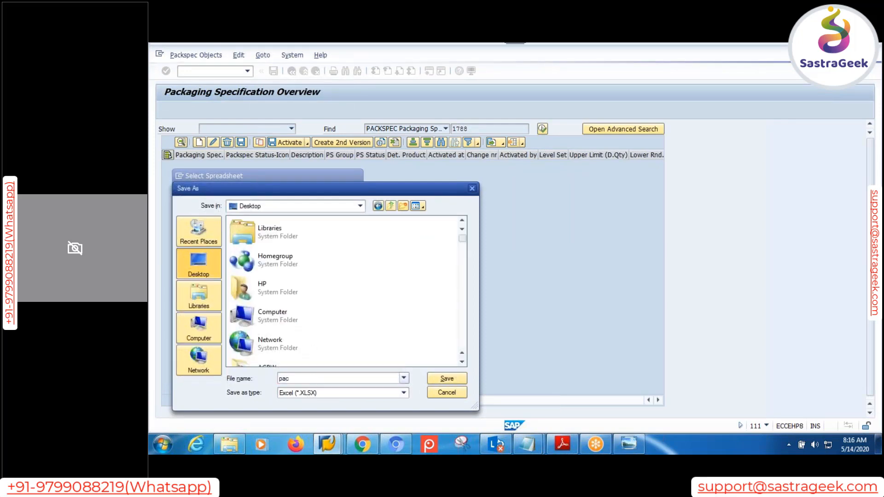
pyautogui.write('kspec')
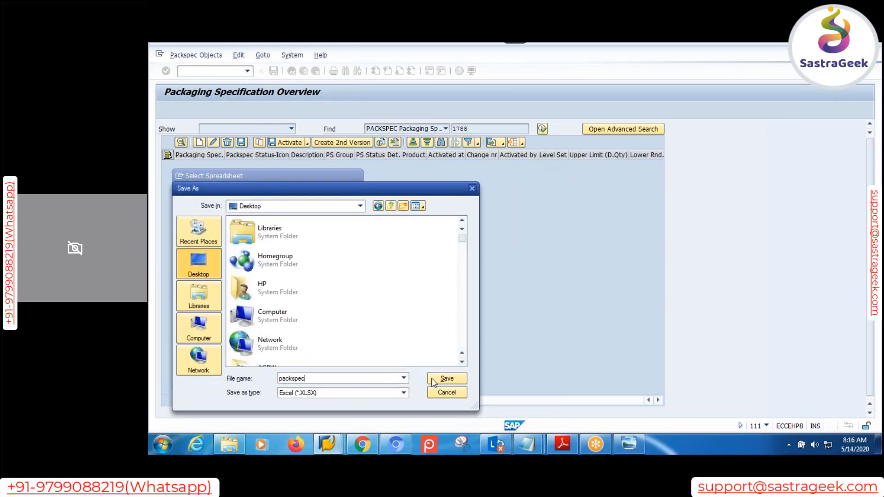
pyautogui.click(434, 381)
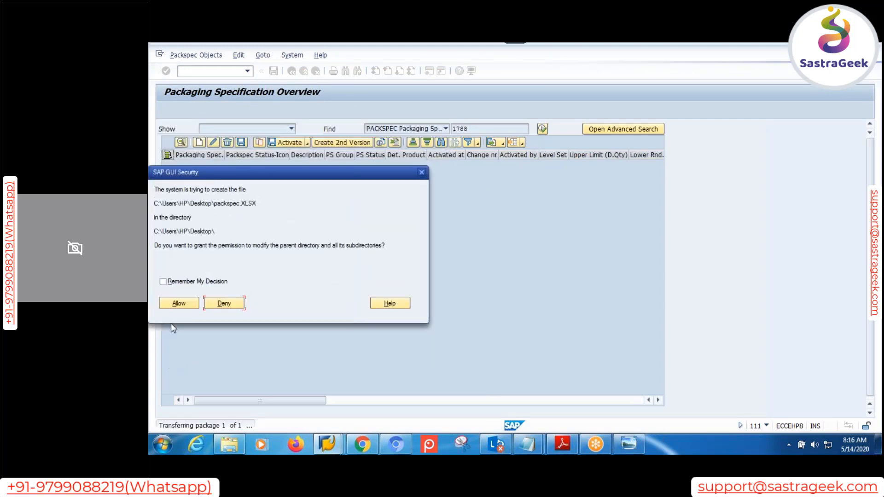
pyautogui.click(178, 304)
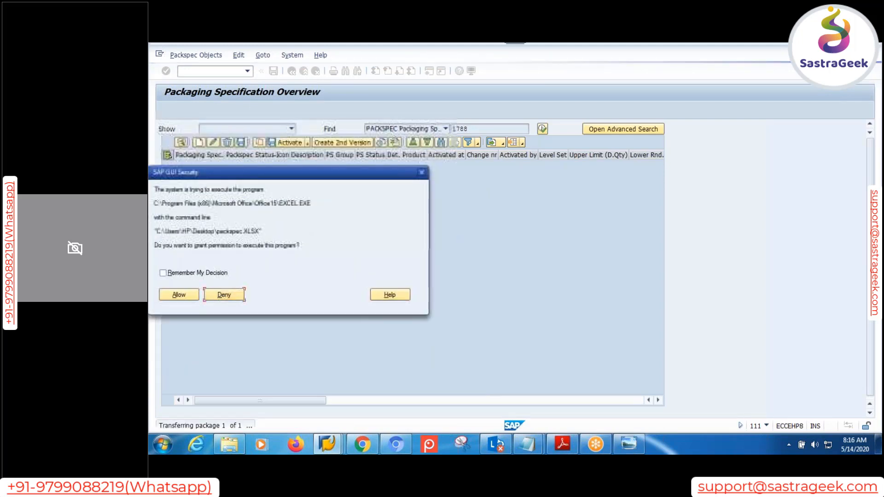
pyautogui.click(178, 294)
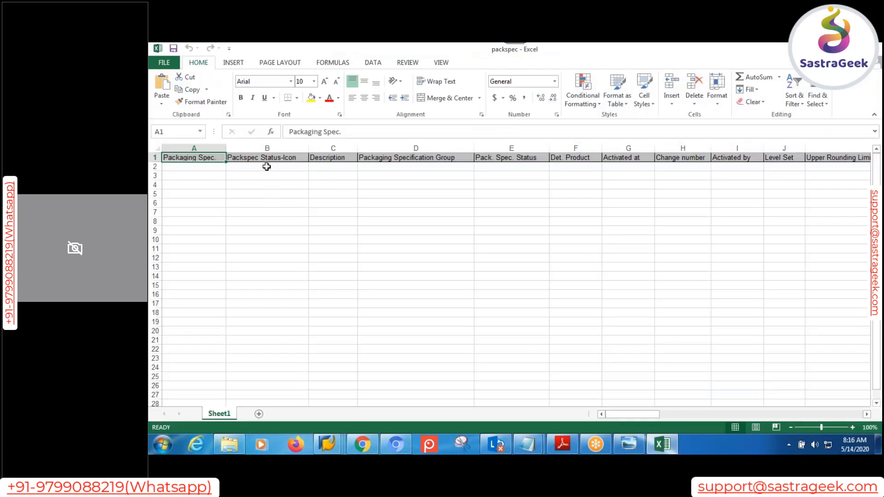
# Check the column headings in the exported packspec workbook and switch away from Excel.
pyautogui.click(266, 166)
pyautogui.click(364, 175)
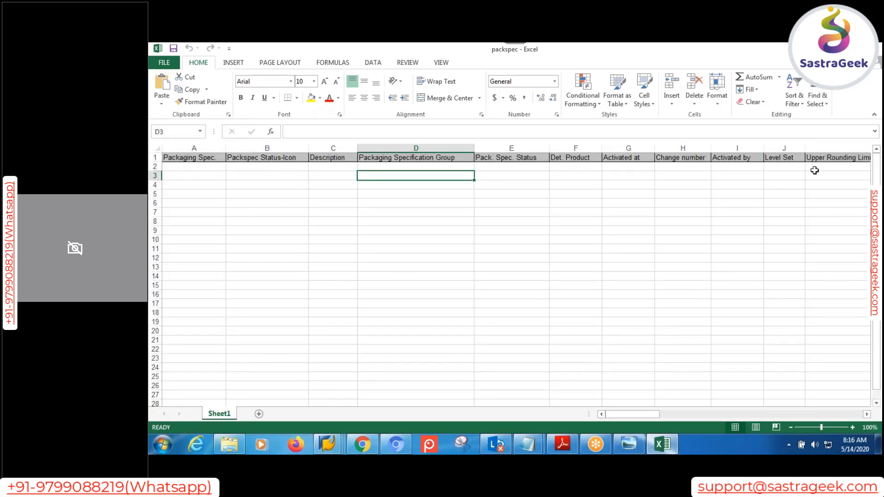
pyautogui.hotkey('alt', 'Tab')
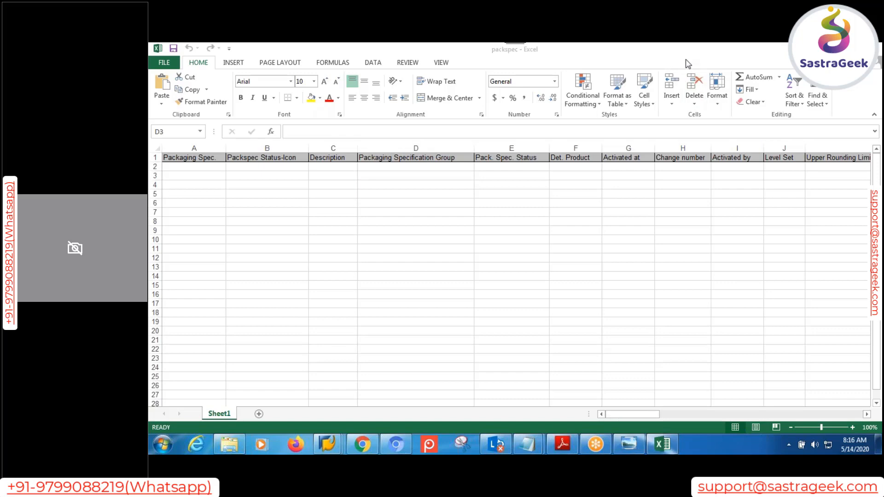